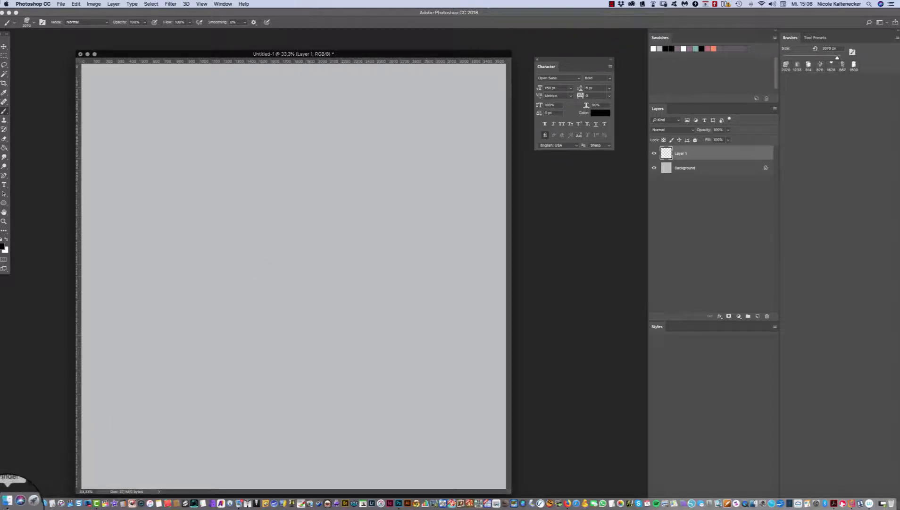
- Switch to Finder, enlarge the Neuer Ordner 2 window and open its Brushes folder
{"action": "left_click", "coordinate": [10, 500]}
{"action": "left_click_drag", "start_coordinate": [636, 53], "coordinate": [543, 67]}
{"action": "left_click", "coordinate": [547, 265]}
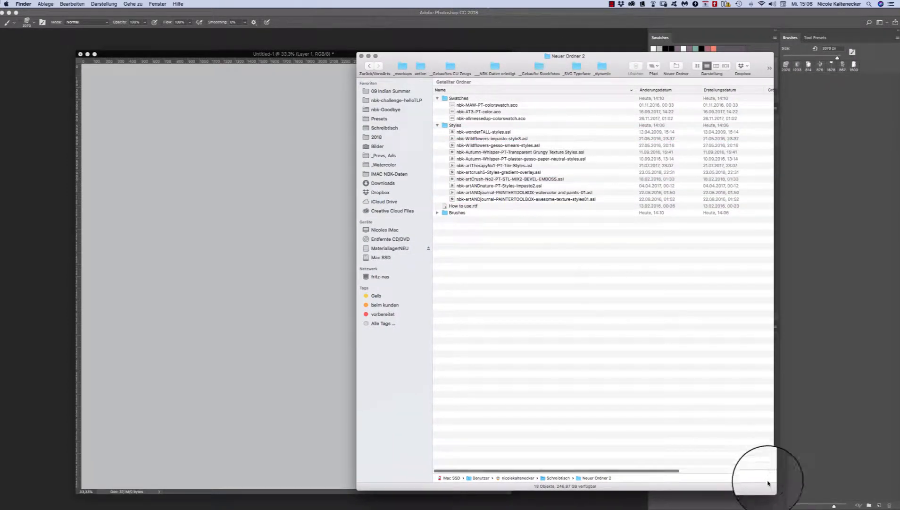
{"action": "left_click_drag", "start_coordinate": [774, 489], "coordinate": [860, 509]}
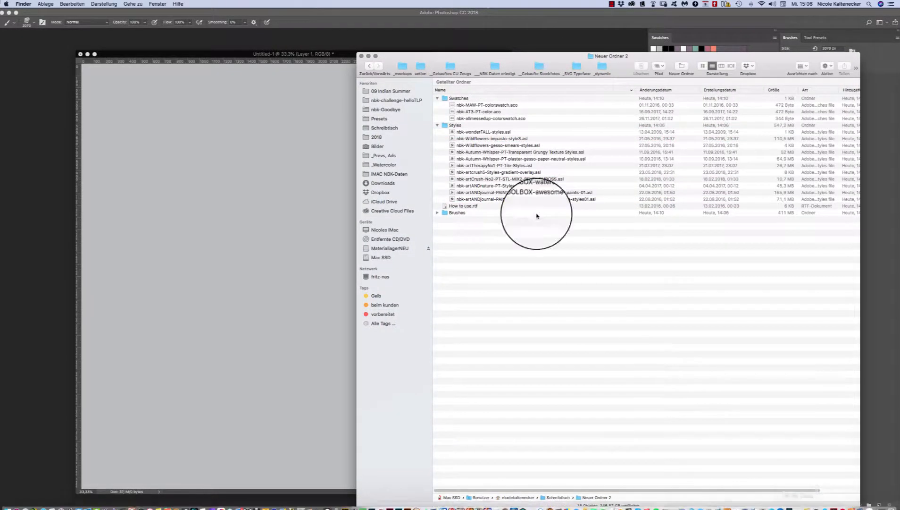
{"action": "left_click", "coordinate": [466, 213]}
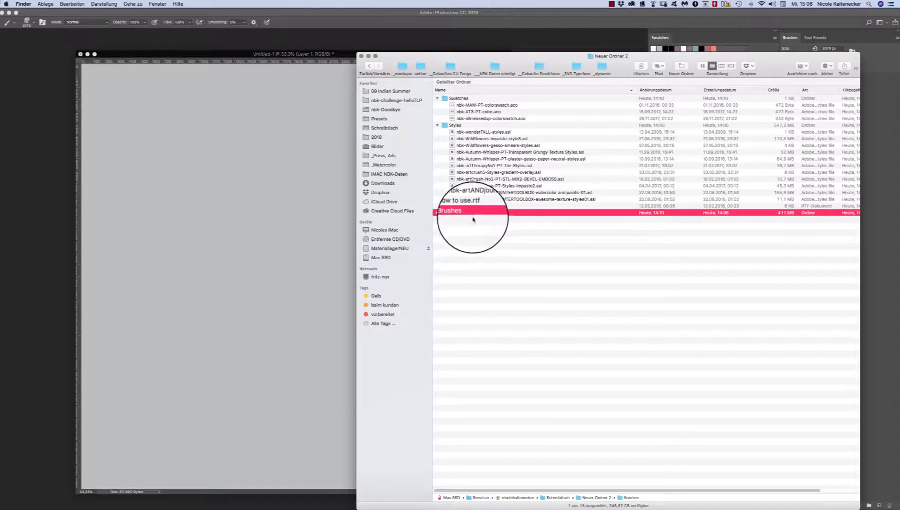
{"action": "double_click", "coordinate": [468, 214]}
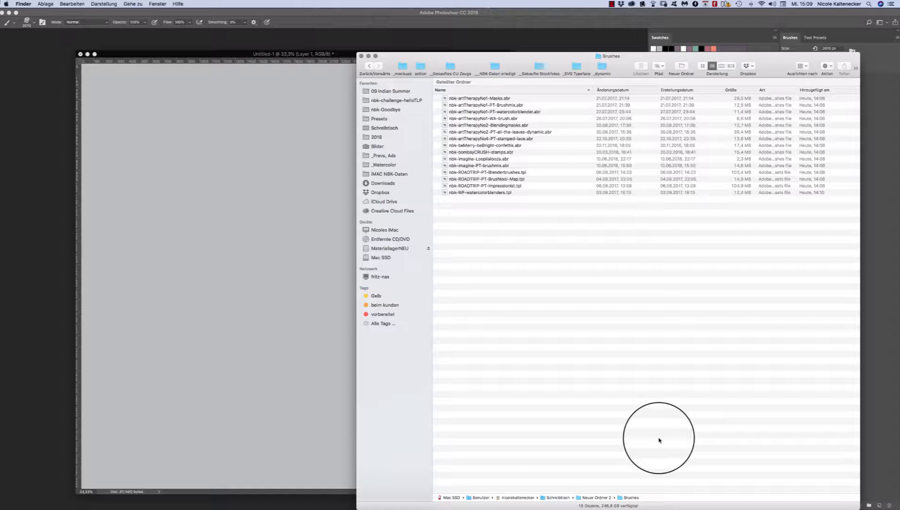
- Shrink the Brushes folder window and move it lower so the canvas and the Photoshop panels stay uncovered
{"action": "mouse_move", "coordinate": [528, 57]}
{"action": "left_mouse_down"}
{"action": "mouse_move", "coordinate": [539, 53]}
{"action": "mouse_move", "coordinate": [516, 58]}
{"action": "left_mouse_up"}
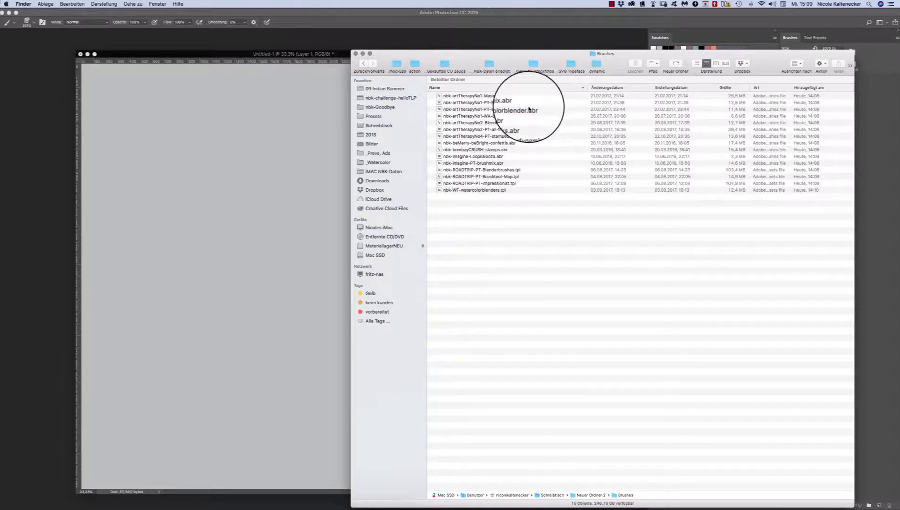
{"action": "mouse_move", "coordinate": [847, 500]}
{"action": "left_mouse_down"}
{"action": "mouse_move", "coordinate": [804, 421]}
{"action": "mouse_move", "coordinate": [850, 250]}
{"action": "mouse_move", "coordinate": [871, 232]}
{"action": "left_mouse_up"}
{"action": "mouse_move", "coordinate": [708, 49]}
{"action": "left_mouse_down"}
{"action": "mouse_move", "coordinate": [711, 87]}
{"action": "mouse_move", "coordinate": [728, 62]}
{"action": "mouse_move", "coordinate": [741, 203]}
{"action": "mouse_move", "coordinate": [739, 194]}
{"action": "left_mouse_up"}
{"action": "mouse_move", "coordinate": [883, 366]}
{"action": "left_mouse_down"}
{"action": "mouse_move", "coordinate": [884, 399]}
{"action": "mouse_move", "coordinate": [868, 442]}
{"action": "mouse_move", "coordinate": [879, 450]}
{"action": "mouse_move", "coordinate": [872, 430]}
{"action": "mouse_move", "coordinate": [879, 378]}
{"action": "left_mouse_up"}
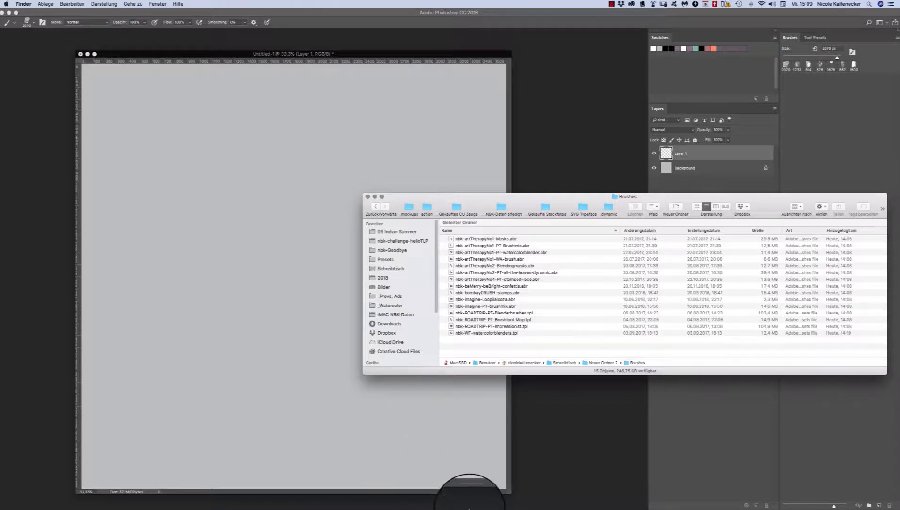
{"action": "mouse_move", "coordinate": [463, 492]}
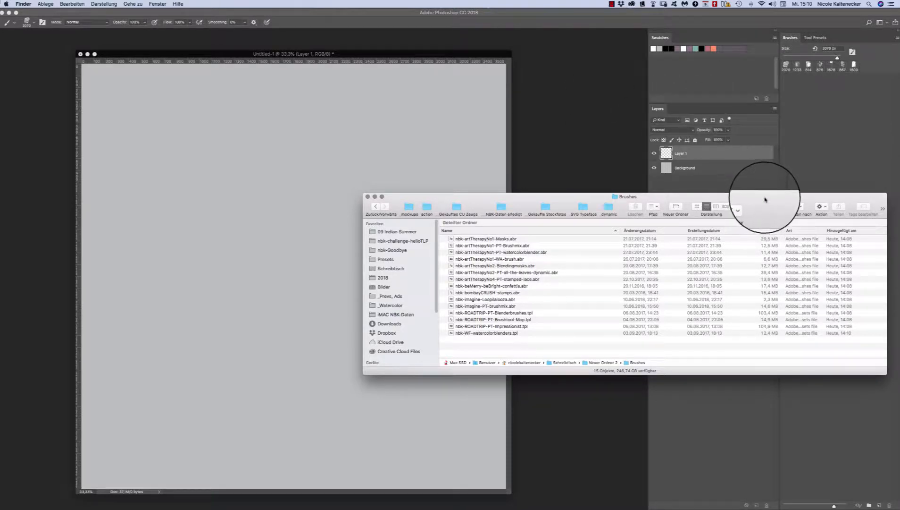
{"action": "left_click_drag", "start_coordinate": [759, 203], "coordinate": [745, 197]}
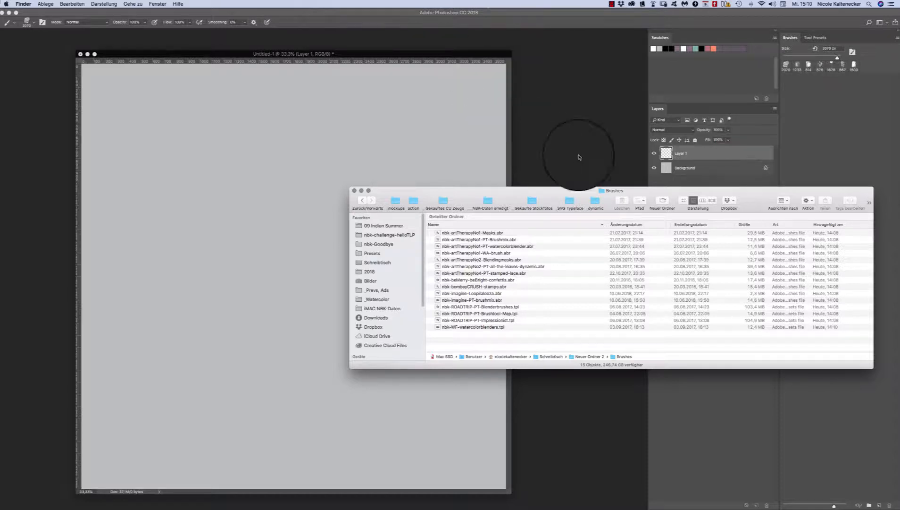
{"action": "mouse_move", "coordinate": [647, 194]}
{"action": "left_mouse_down"}
{"action": "mouse_move", "coordinate": [641, 208]}
{"action": "mouse_move", "coordinate": [641, 198]}
{"action": "left_mouse_up"}
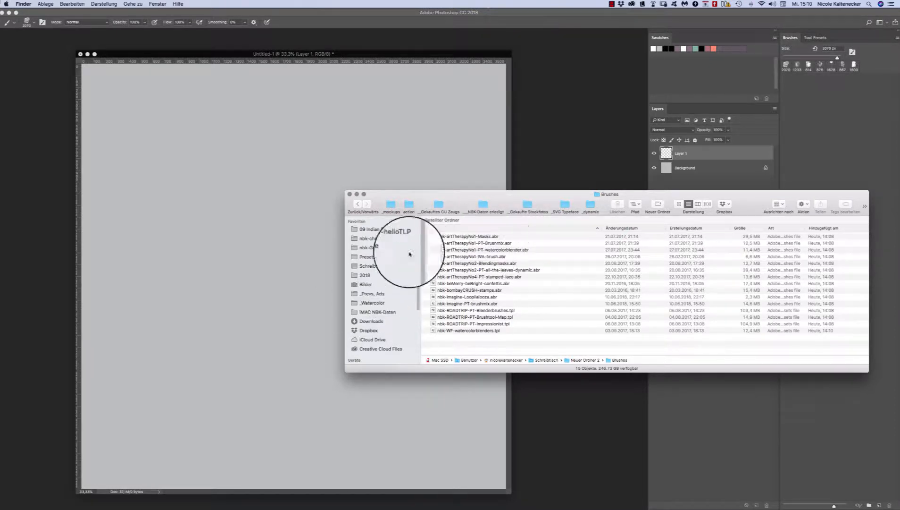
{"action": "left_click", "coordinate": [354, 395]}
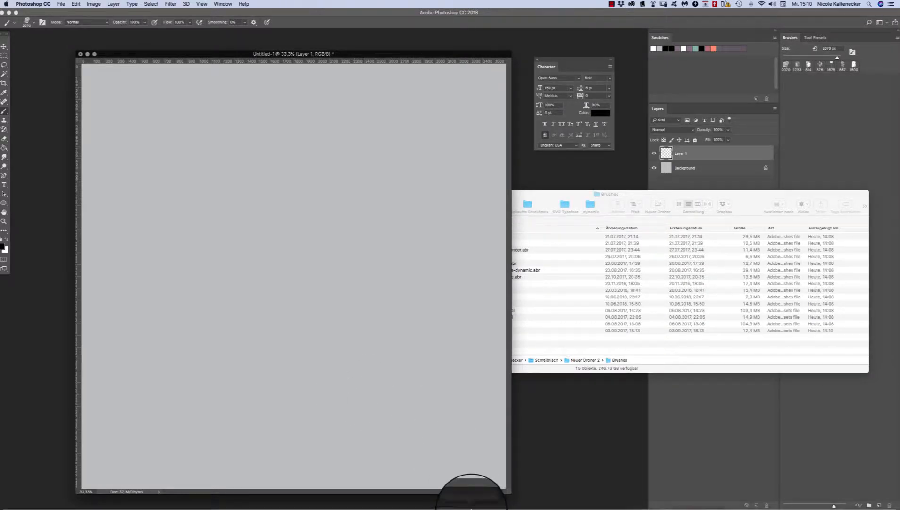
{"action": "mouse_move", "coordinate": [472, 508]}
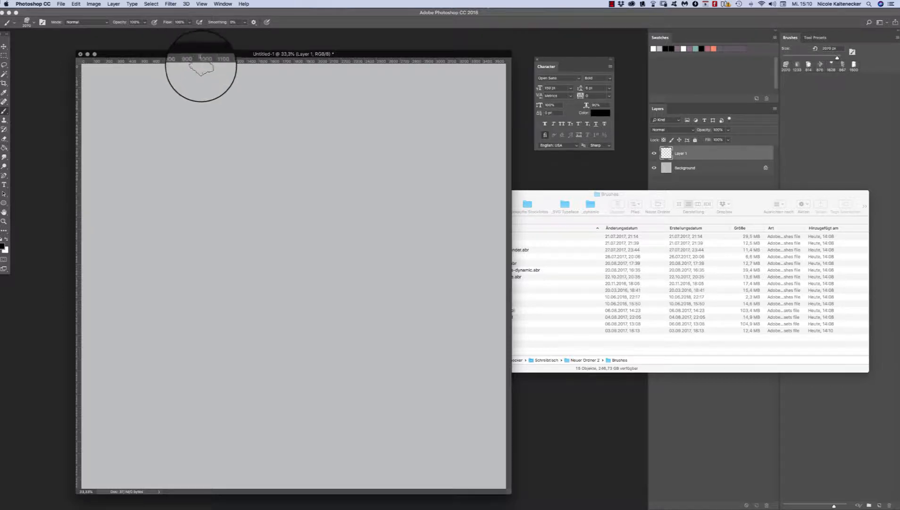
{"action": "left_click", "coordinate": [536, 206]}
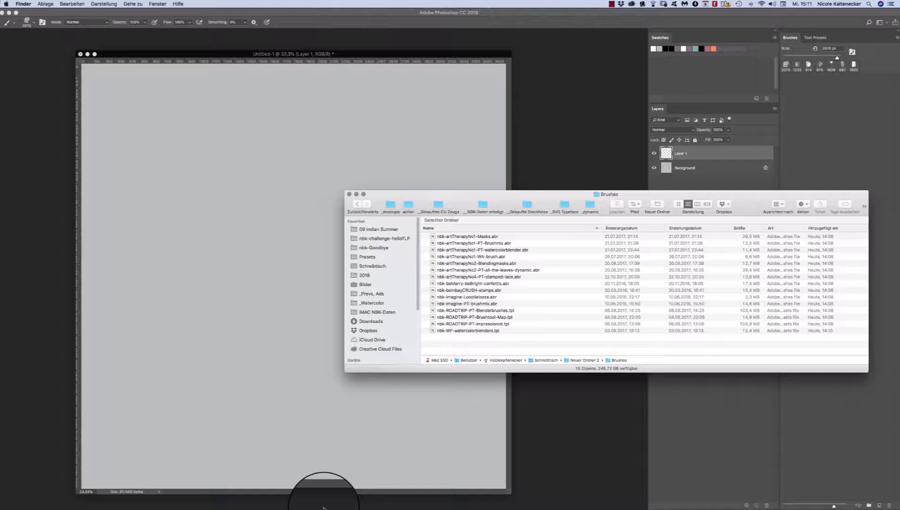
{"action": "left_click", "coordinate": [201, 127]}
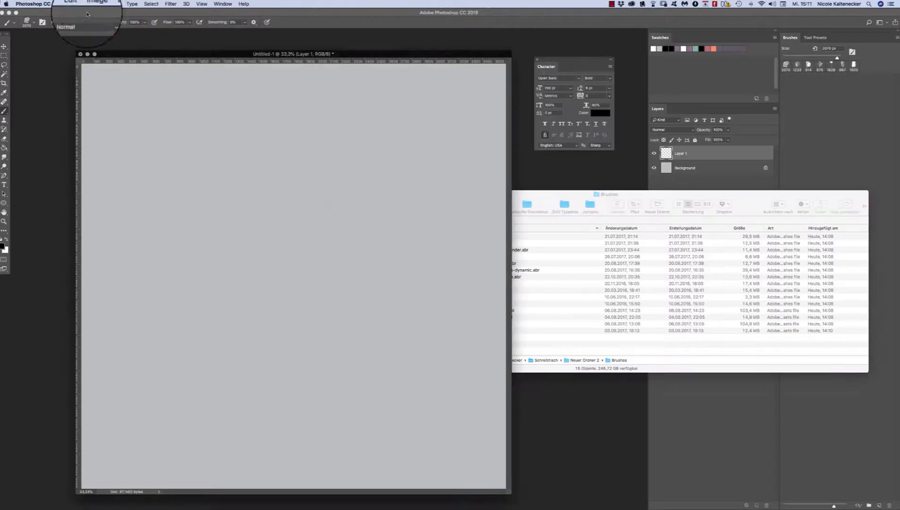
{"action": "left_click", "coordinate": [62, 8]}
{"action": "mouse_move", "coordinate": [33, 4]}
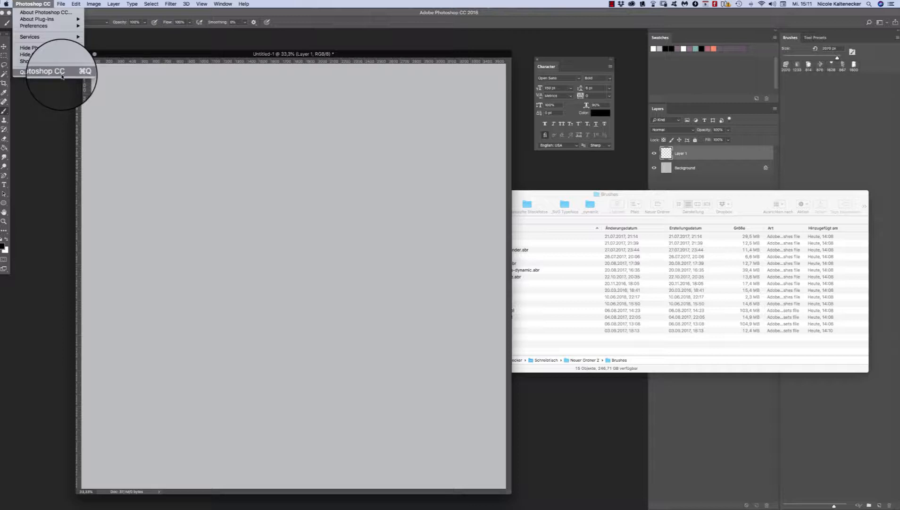
{"action": "left_click", "coordinate": [196, 135]}
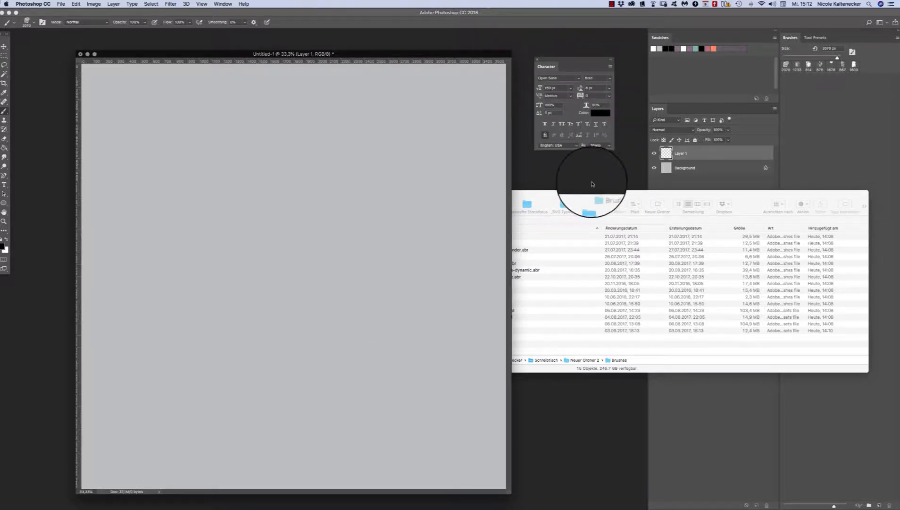
{"action": "left_click_drag", "start_coordinate": [581, 197], "coordinate": [586, 217]}
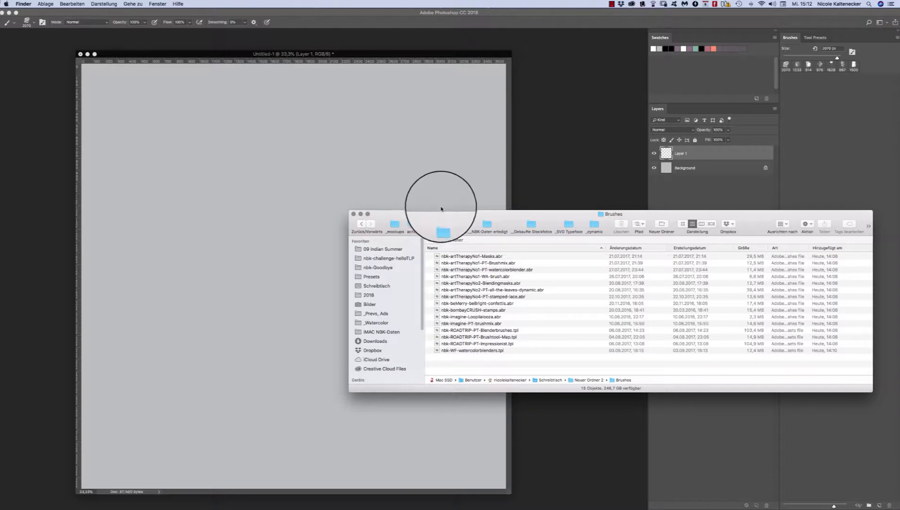
{"action": "left_click_drag", "start_coordinate": [444, 212], "coordinate": [440, 209]}
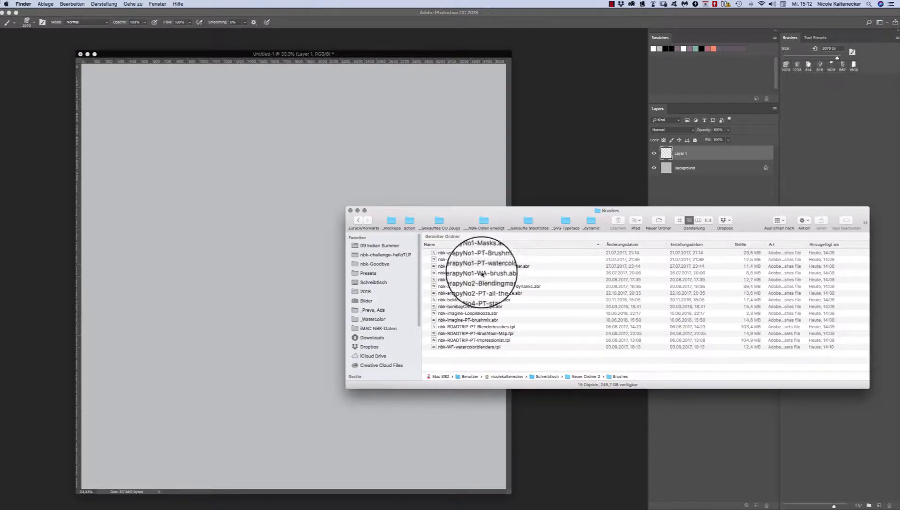
{"action": "left_click_drag", "start_coordinate": [493, 209], "coordinate": [505, 204]}
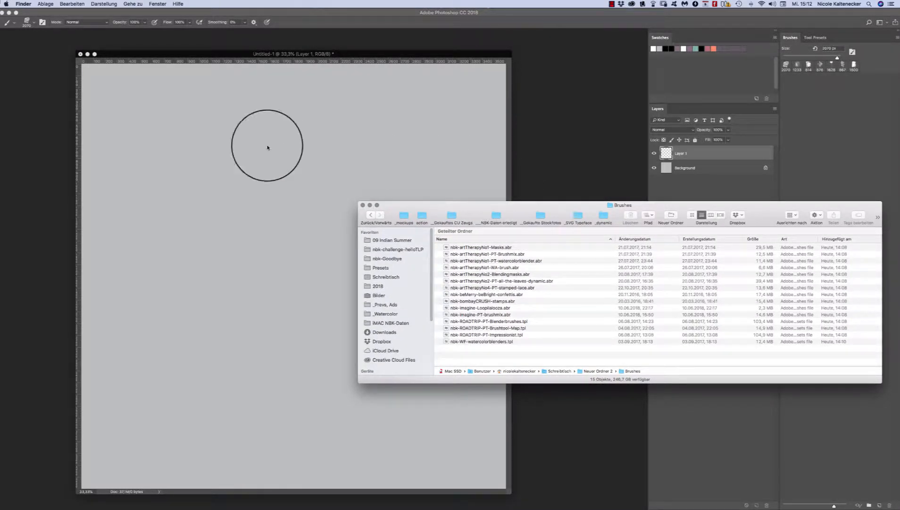
{"action": "left_click", "coordinate": [465, 129]}
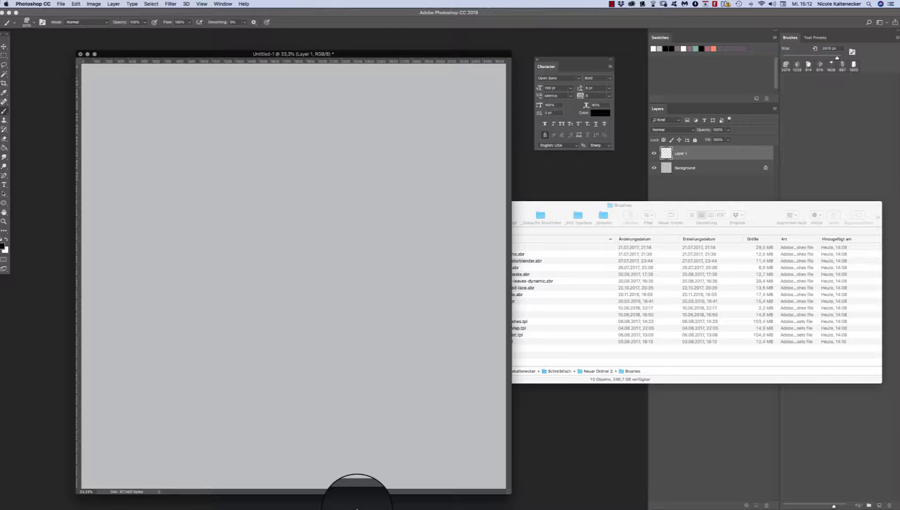
{"action": "mouse_move", "coordinate": [337, 508]}
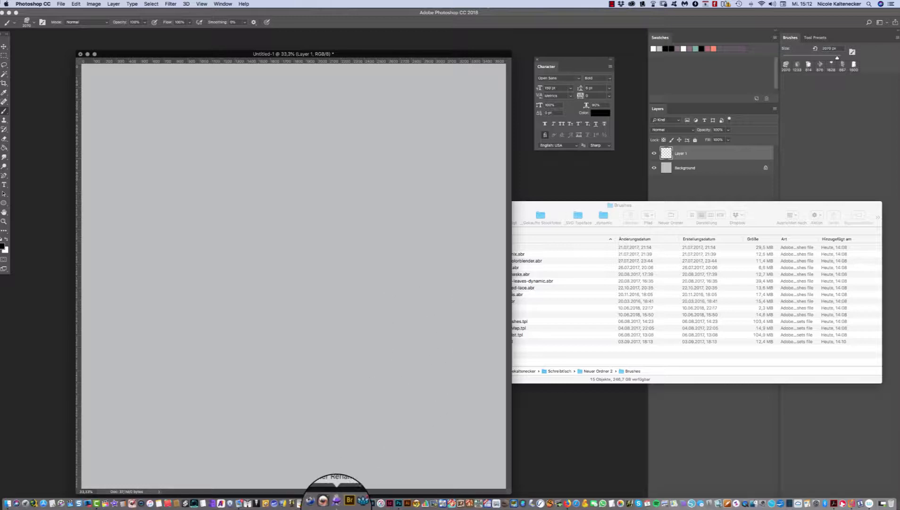
{"action": "right_click", "coordinate": [399, 504]}
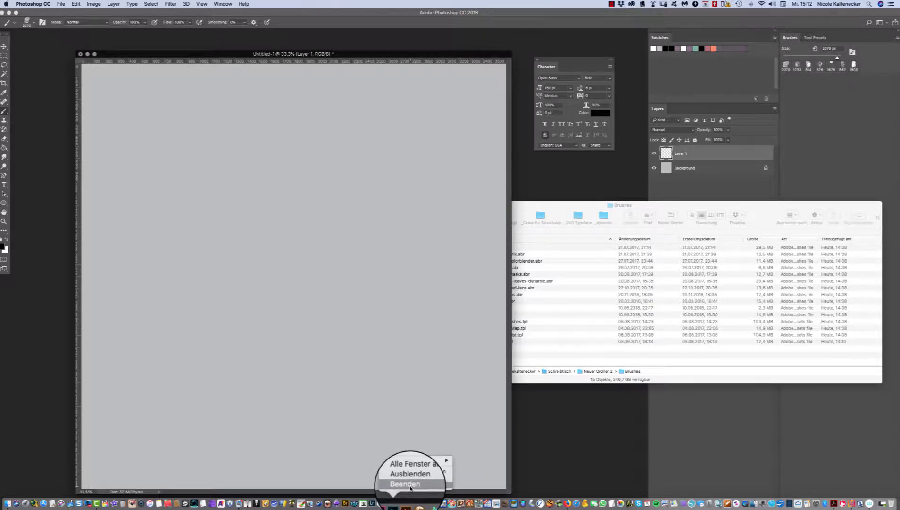
{"action": "left_click", "coordinate": [378, 296]}
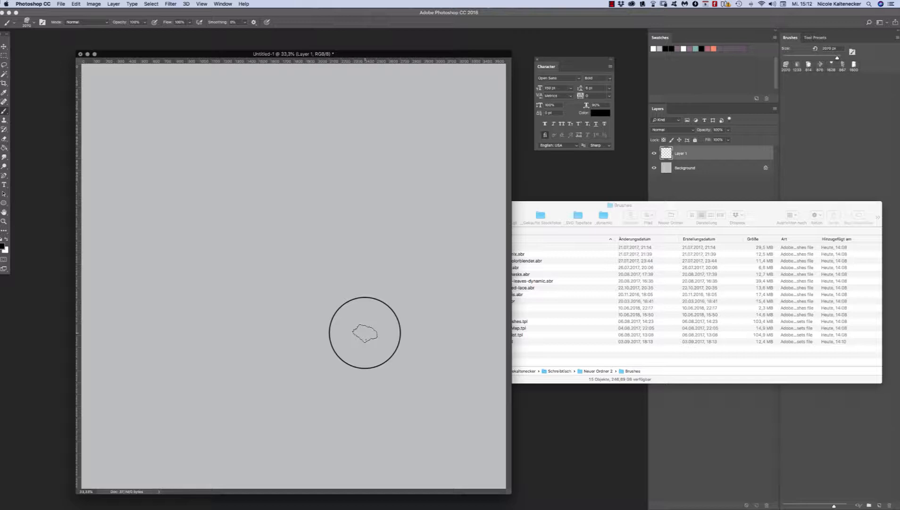
{"action": "left_click", "coordinate": [582, 203]}
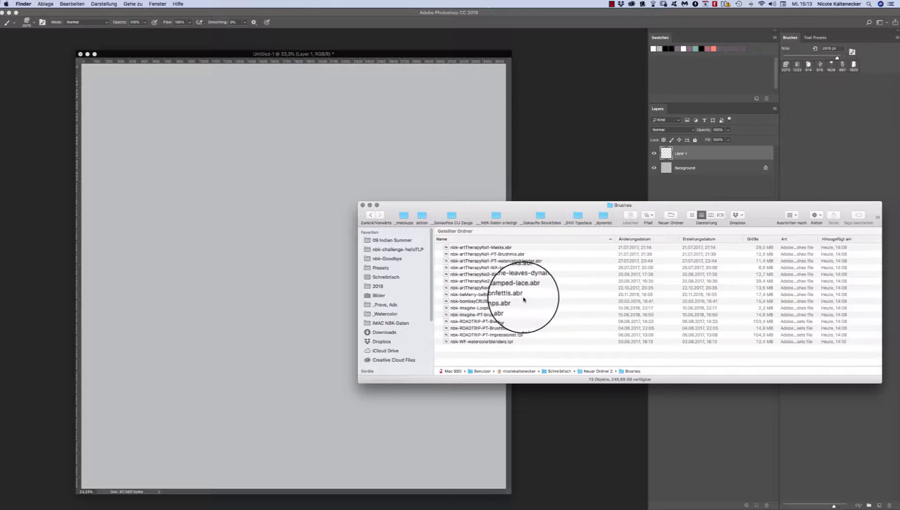
{"action": "mouse_move", "coordinate": [583, 205]}
{"action": "left_mouse_down"}
{"action": "mouse_move", "coordinate": [566, 204]}
{"action": "mouse_move", "coordinate": [581, 190]}
{"action": "mouse_move", "coordinate": [581, 216]}
{"action": "left_mouse_up"}
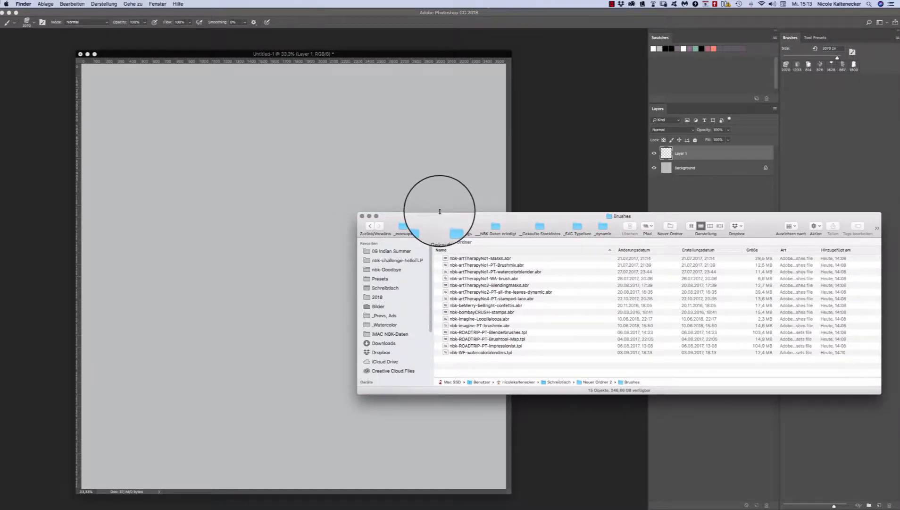
{"action": "left_click_drag", "start_coordinate": [440, 213], "coordinate": [447, 204]}
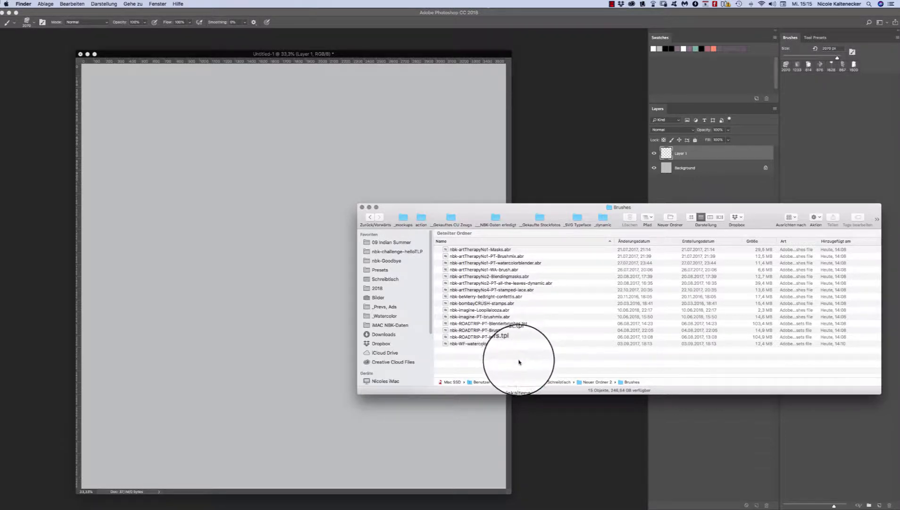
- Load nbk-ROADTRIP-PT-Impressionist.tpl into Photoshop by opening it from the Brushes folder
{"action": "left_click", "coordinate": [513, 336]}
{"action": "left_click", "coordinate": [502, 337]}
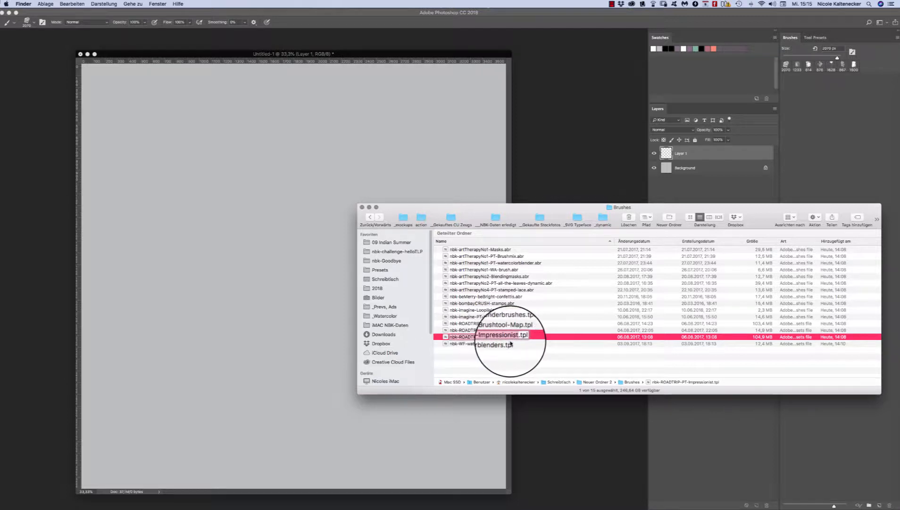
{"action": "left_click", "coordinate": [512, 338]}
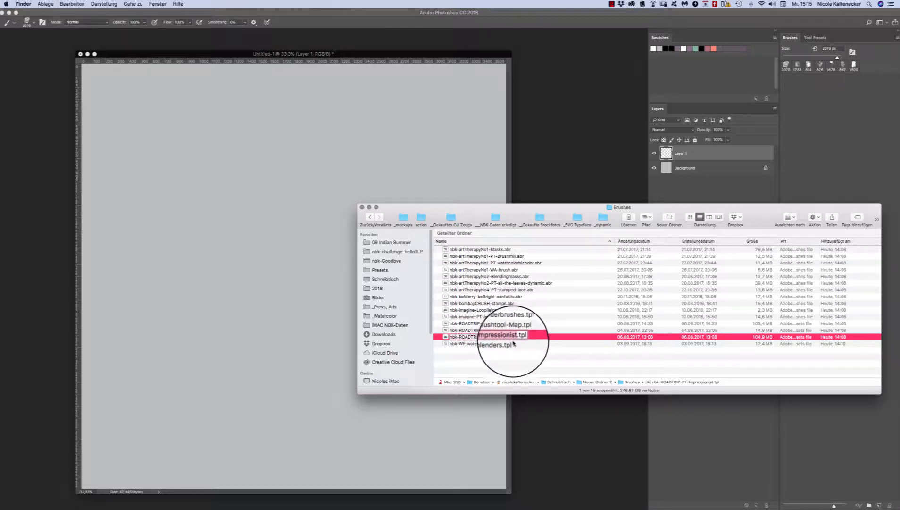
{"action": "left_click", "coordinate": [525, 359]}
{"action": "double_click", "coordinate": [524, 337]}
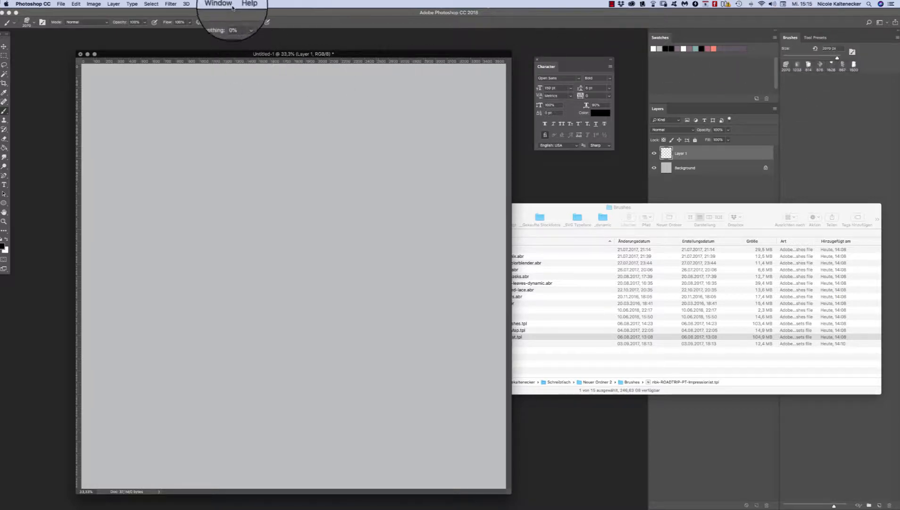
- Display the Tool Presets to view the Impressionist brush tools
{"action": "left_click", "coordinate": [223, 4]}
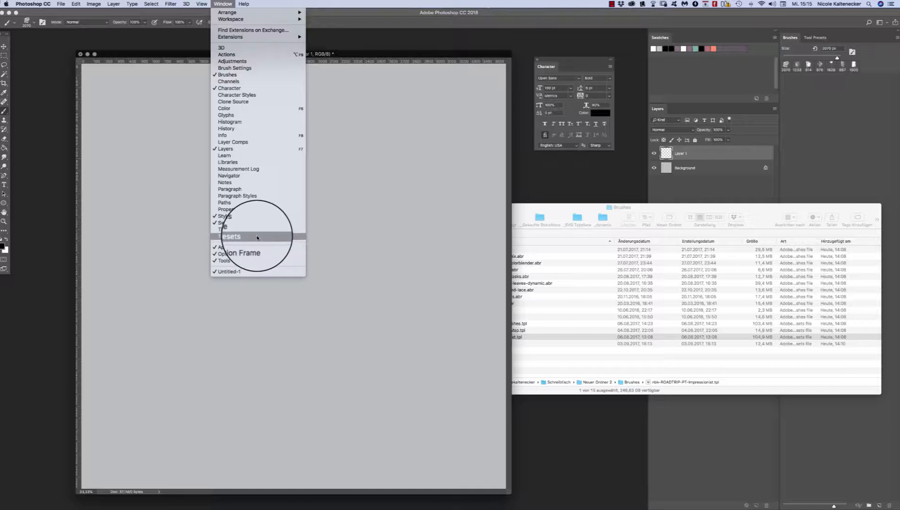
{"action": "left_click", "coordinate": [258, 237]}
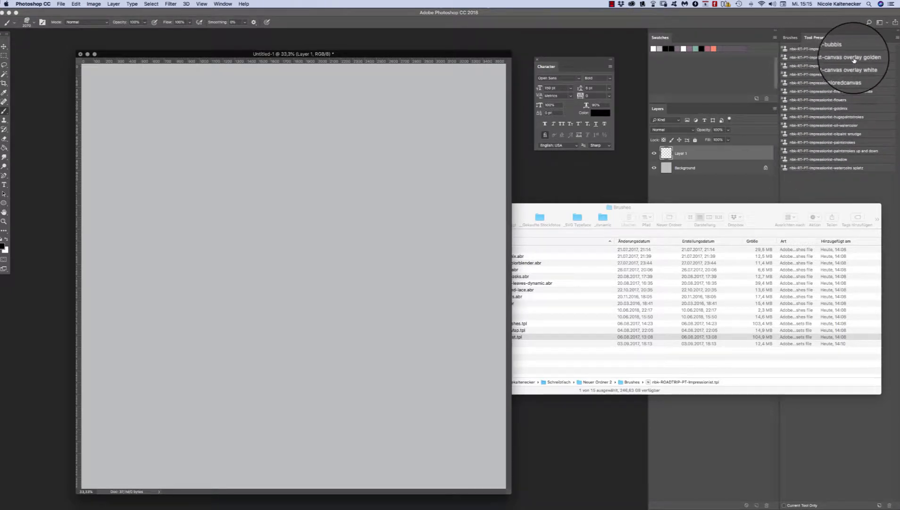
{"action": "left_click", "coordinate": [716, 205]}
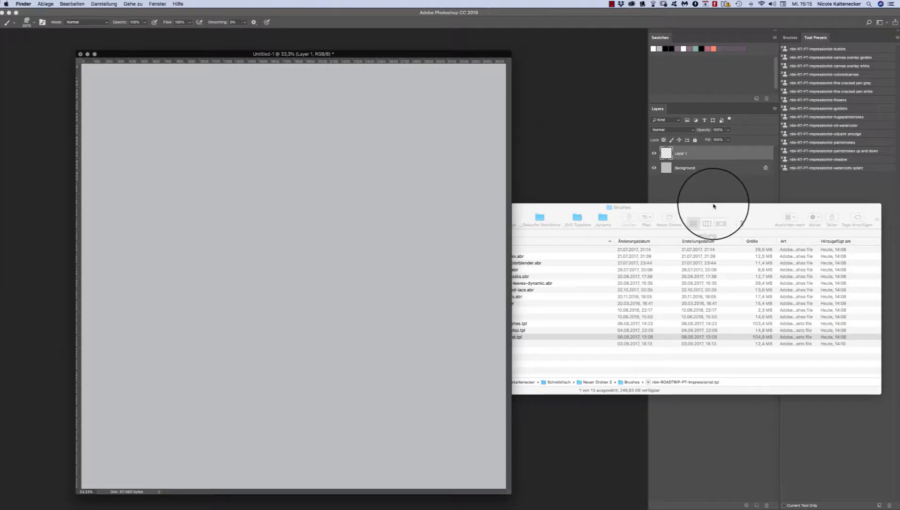
- Display the Brushes list and open the Preset Manager with the preset type kept on Brushes
{"action": "left_click", "coordinate": [791, 37]}
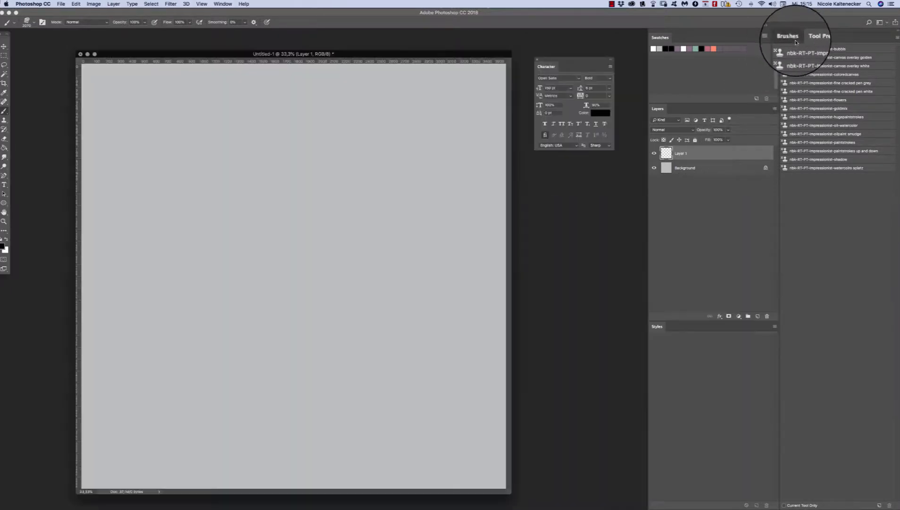
{"action": "left_click", "coordinate": [896, 38]}
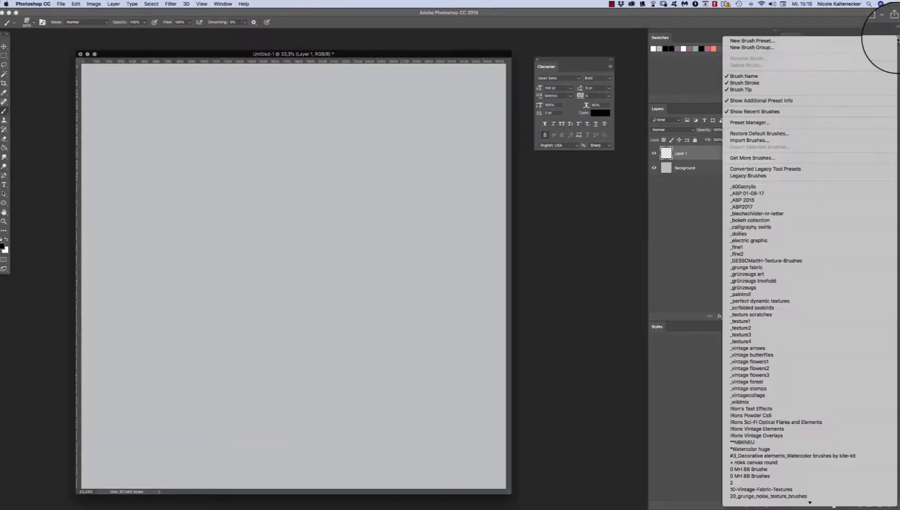
{"action": "left_click", "coordinate": [837, 124]}
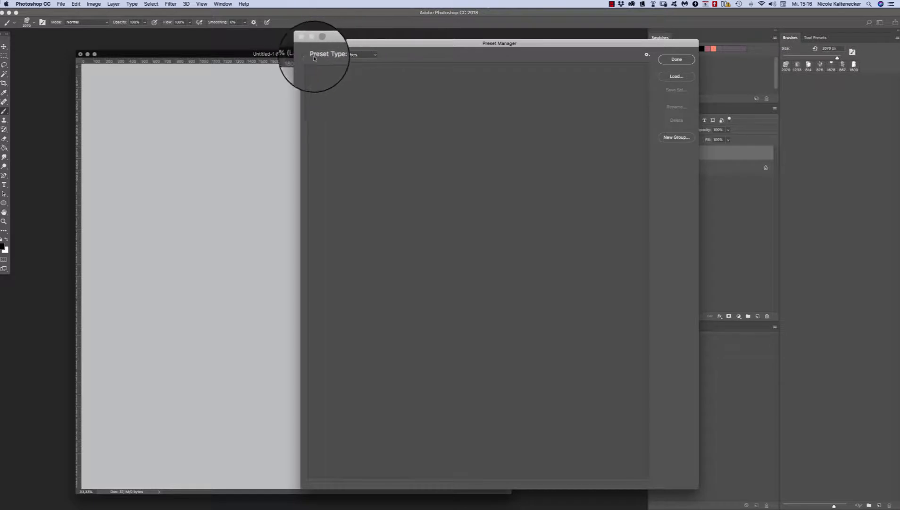
{"action": "left_click", "coordinate": [355, 55]}
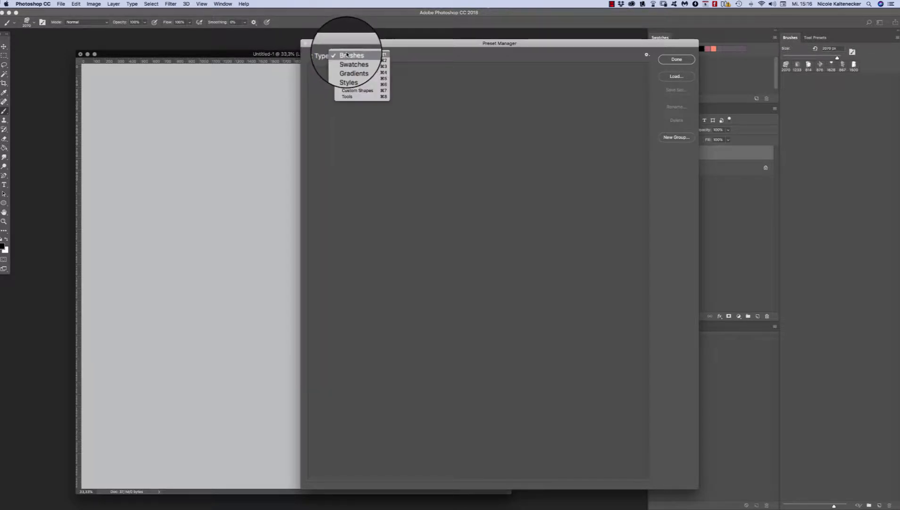
{"action": "left_click", "coordinate": [355, 56]}
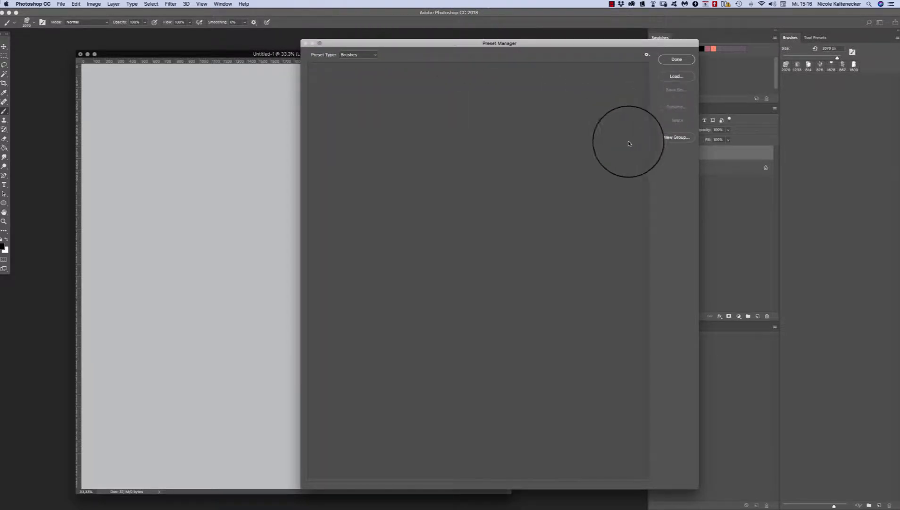
- Check which files in Neuer Ordner 2's Brushes folder can be loaded as brushes, and close the Preset Manager without loading any
{"action": "left_click", "coordinate": [676, 68]}
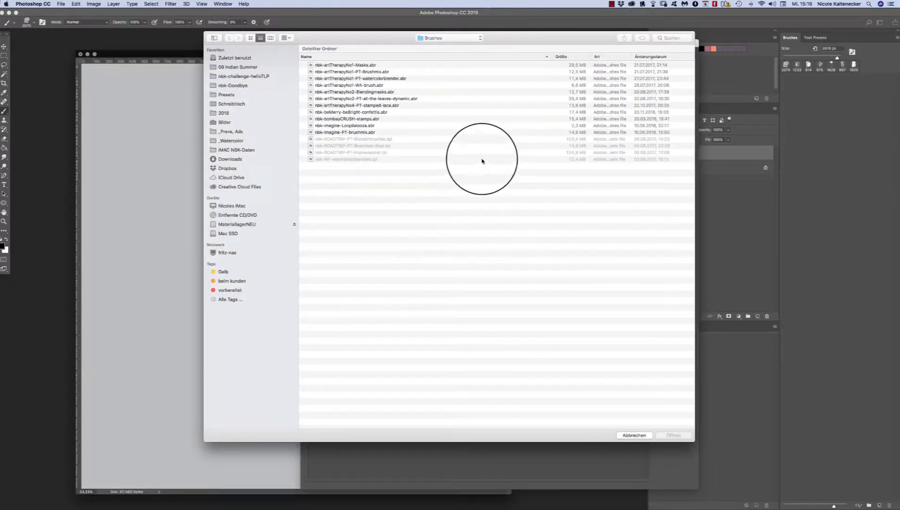
{"action": "key", "text": "super+d"}
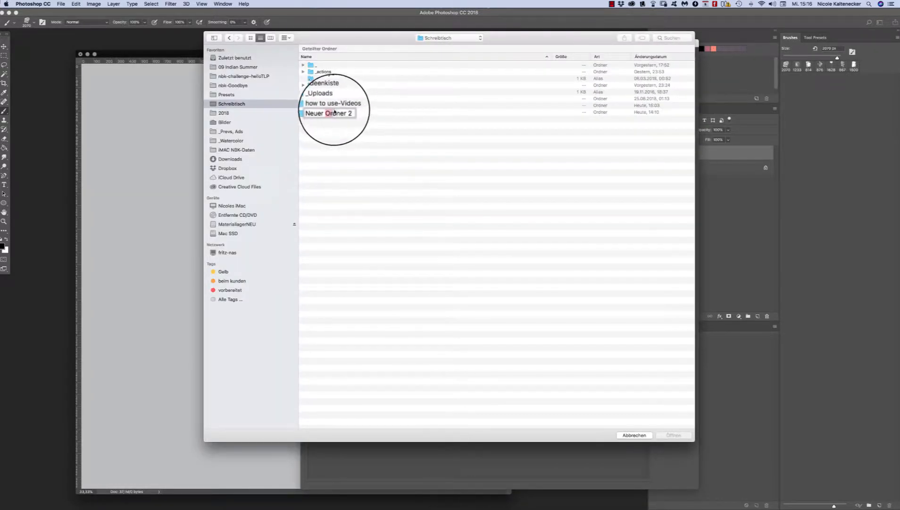
{"action": "left_click", "coordinate": [362, 112]}
{"action": "double_click", "coordinate": [362, 112]}
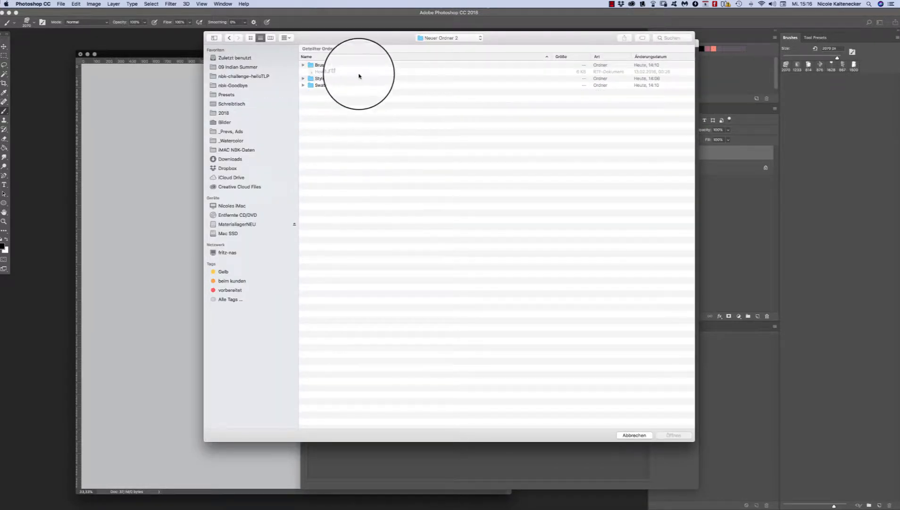
{"action": "double_click", "coordinate": [330, 66]}
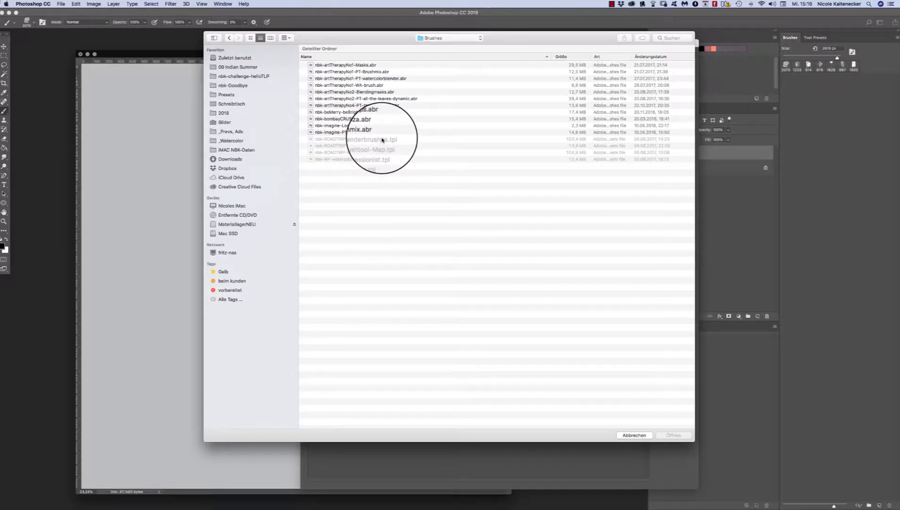
{"action": "left_click", "coordinate": [635, 435]}
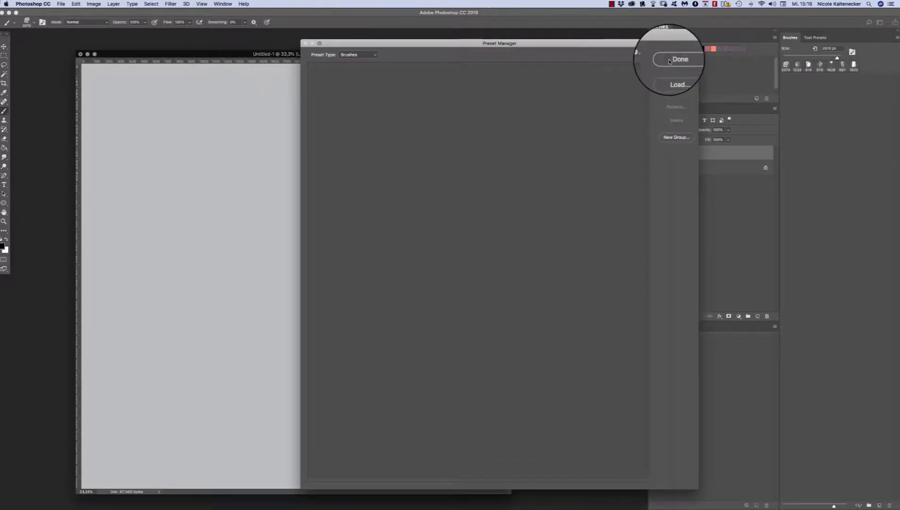
{"action": "left_click", "coordinate": [674, 58]}
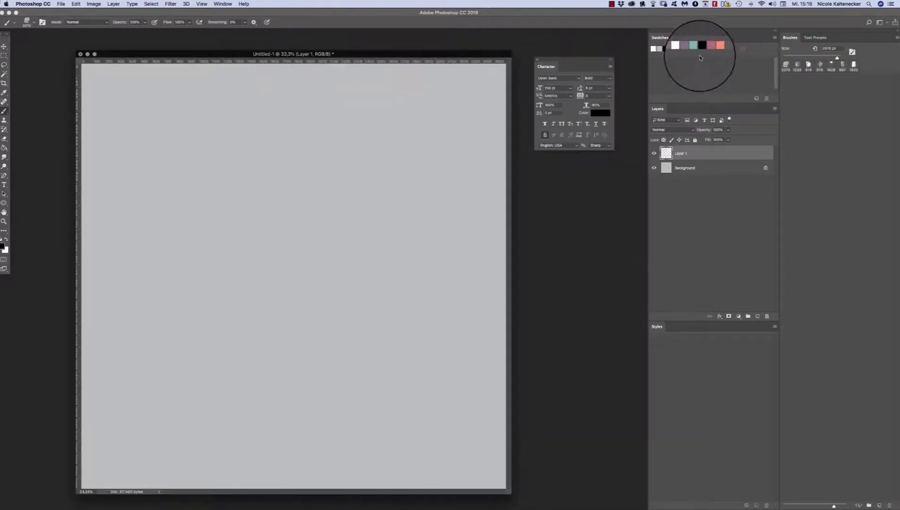
- Reopen the Preset Manager and set the preset type to Tools
{"action": "left_click", "coordinate": [898, 38]}
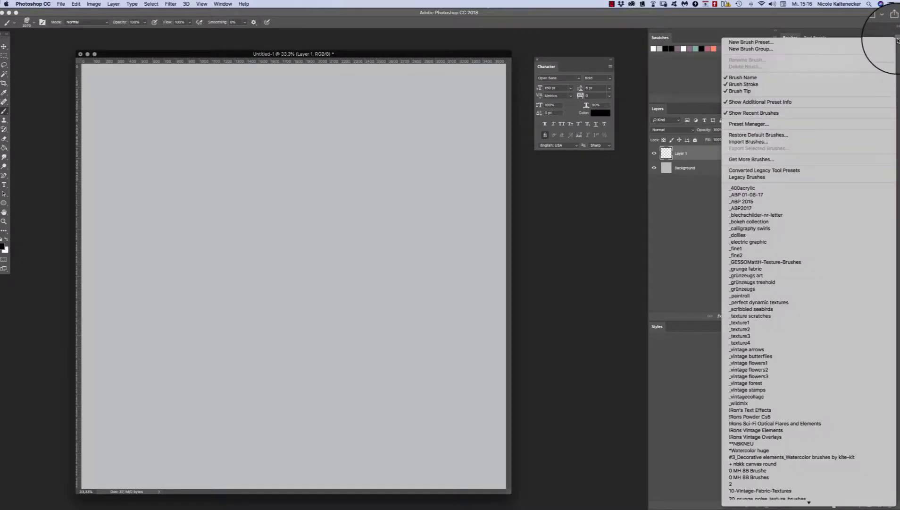
{"action": "left_click", "coordinate": [859, 125]}
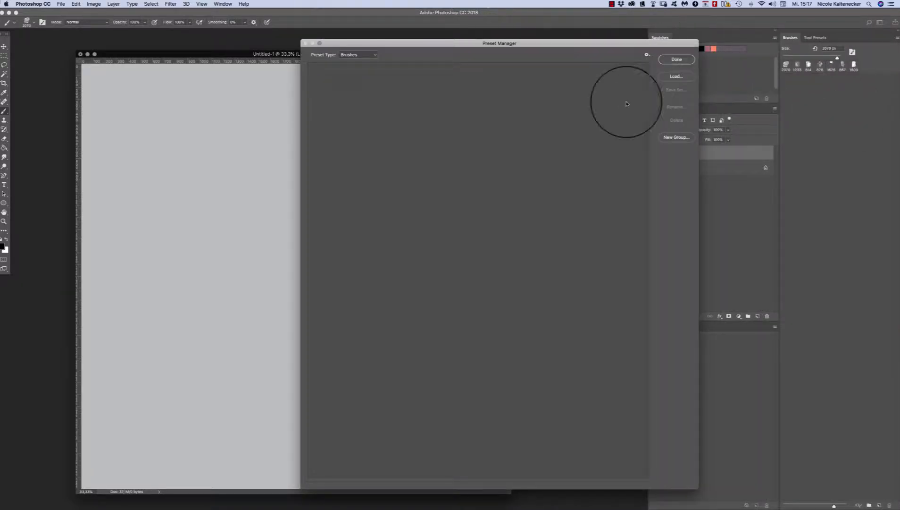
{"action": "left_click", "coordinate": [358, 55]}
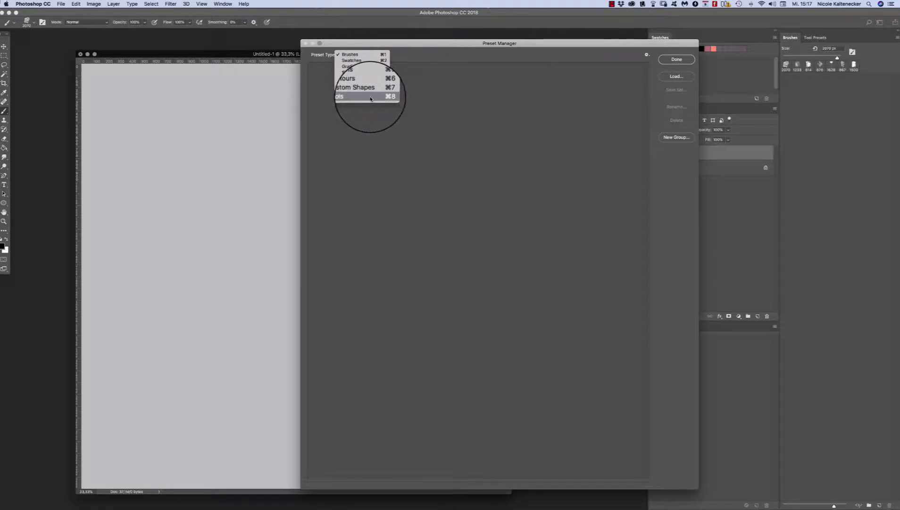
{"action": "left_click", "coordinate": [348, 73]}
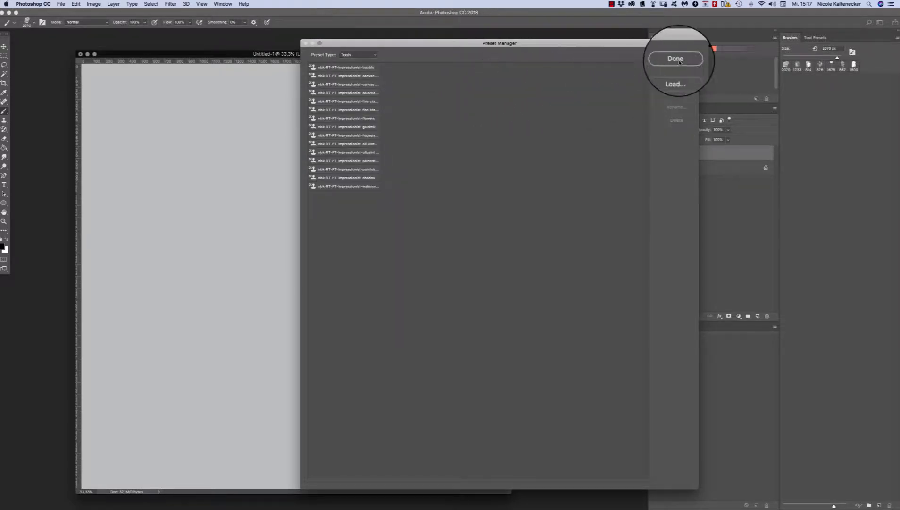
- Load nbk-ROADTRIP-PT-Blenderbrushes.tpl from the recently used Brushes folder as tool presets and close the Preset Manager
{"action": "left_click", "coordinate": [672, 77]}
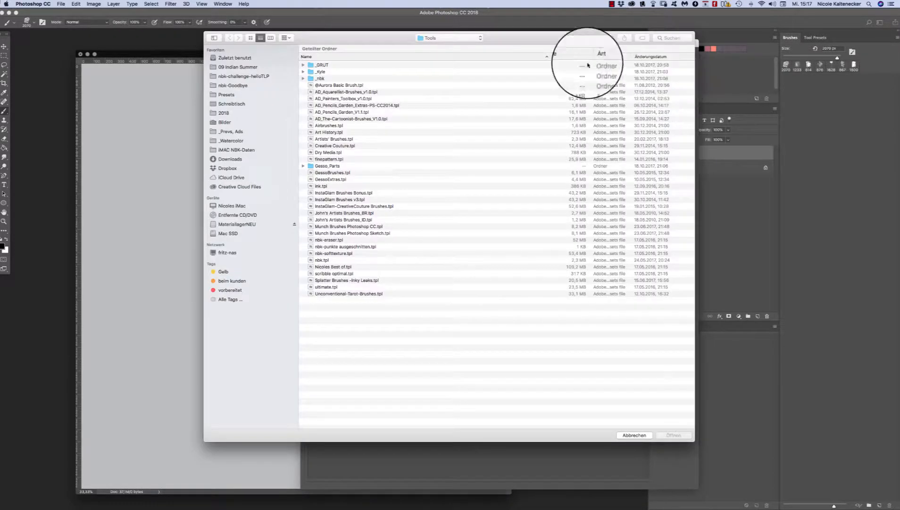
{"action": "left_click", "coordinate": [439, 38]}
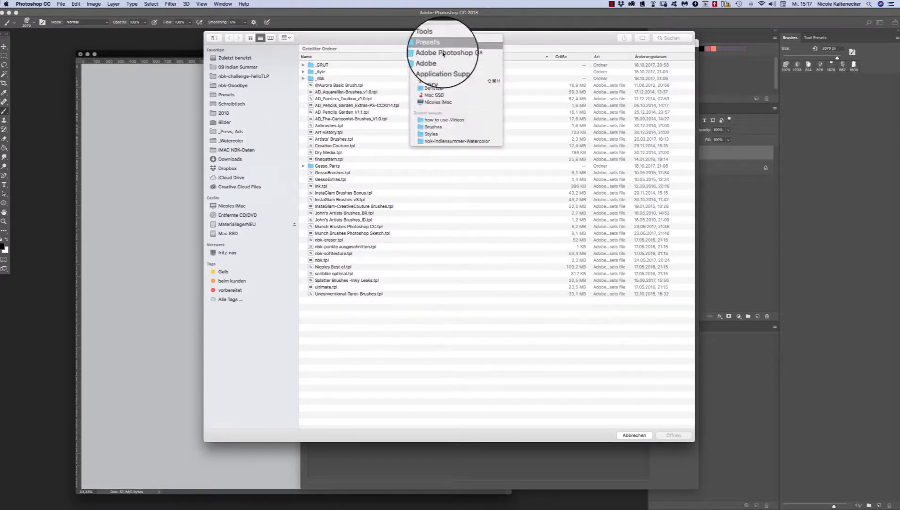
{"action": "left_click", "coordinate": [472, 127]}
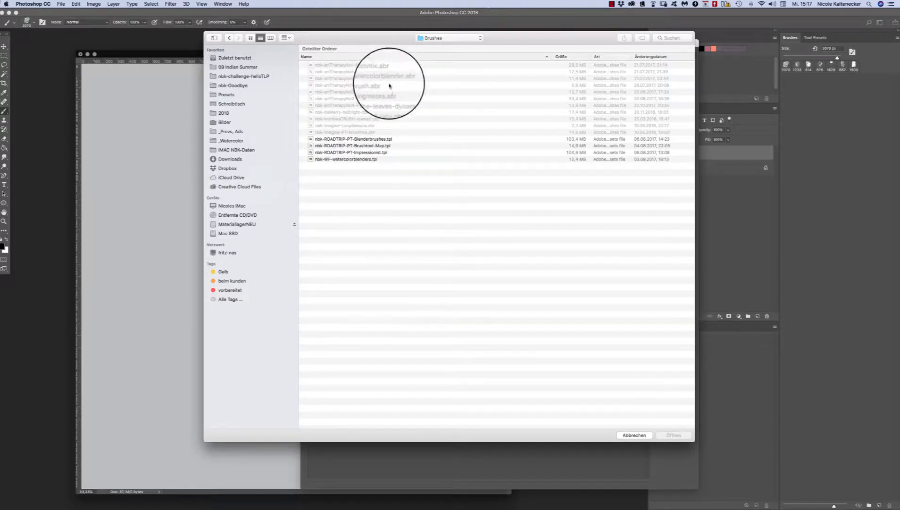
{"action": "left_click", "coordinate": [374, 138]}
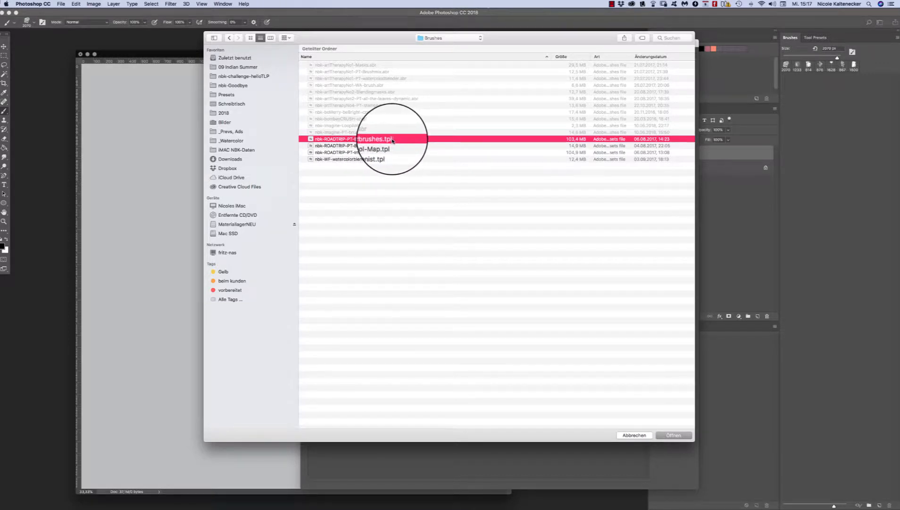
{"action": "double_click", "coordinate": [401, 140]}
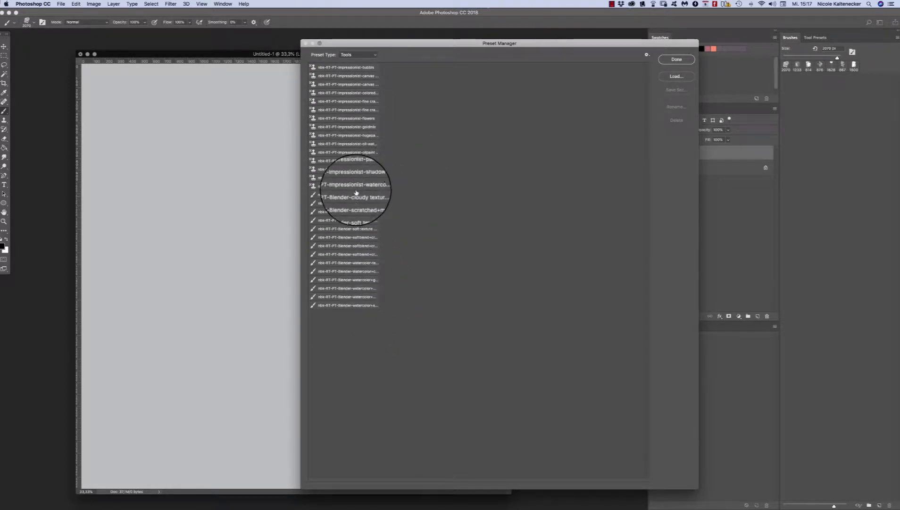
{"action": "left_click", "coordinate": [677, 59]}
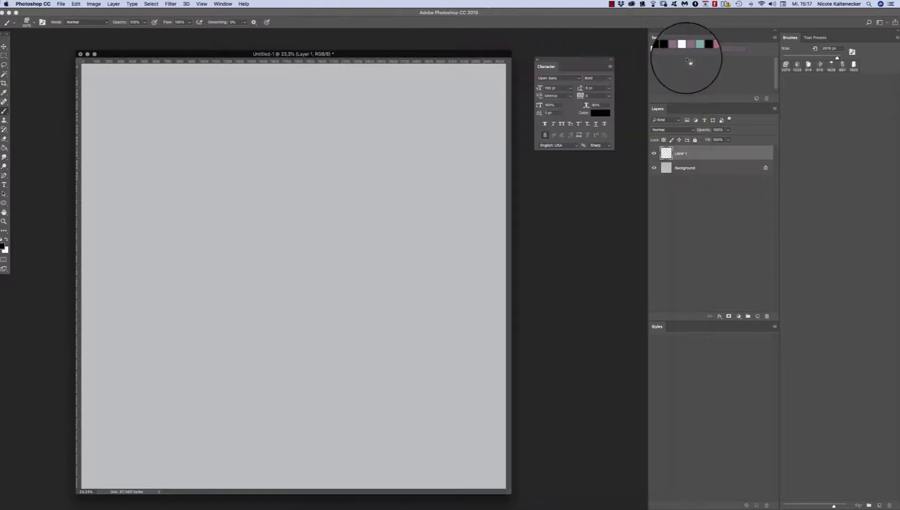
- Compare the Tool Presets list with the Brushes list, leaving Tool Presets displayed
{"action": "left_click", "coordinate": [807, 36]}
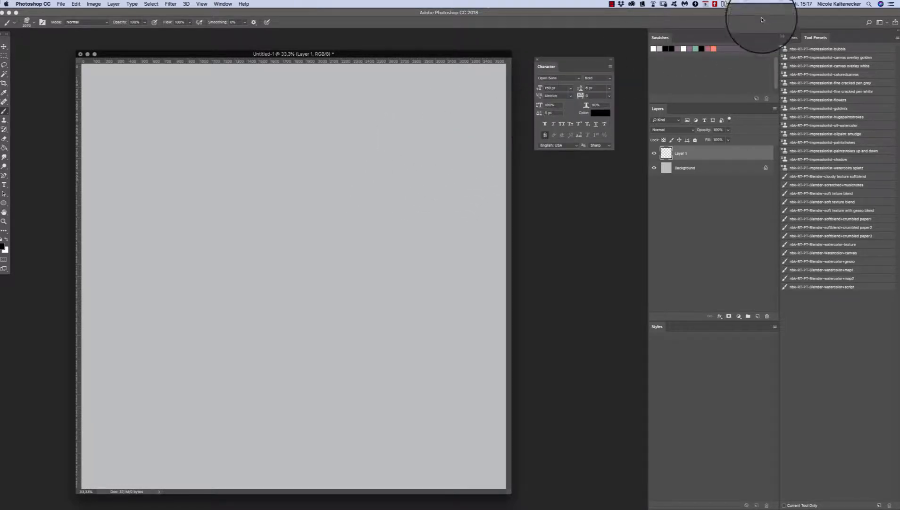
{"action": "left_click", "coordinate": [791, 39]}
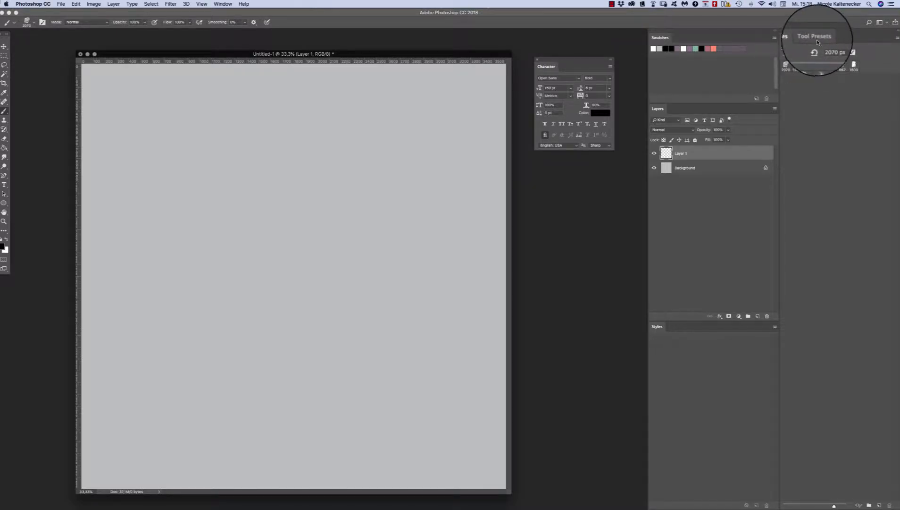
{"action": "left_click", "coordinate": [816, 37]}
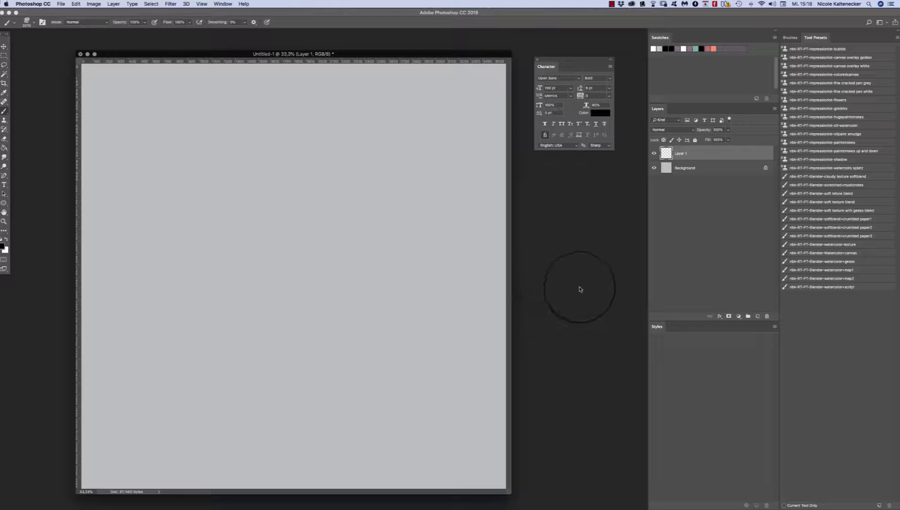
- Paint a short scribble with the Impressionist shadow preset and cover it with a large patch using the Impressionist oilpaint smudge preset
{"action": "left_click", "coordinate": [834, 161]}
{"action": "mouse_move", "coordinate": [381, 256]}
{"action": "left_mouse_down"}
{"action": "mouse_move", "coordinate": [418, 232]}
{"action": "mouse_move", "coordinate": [456, 258]}
{"action": "left_mouse_up"}
{"action": "left_click", "coordinate": [802, 134]}
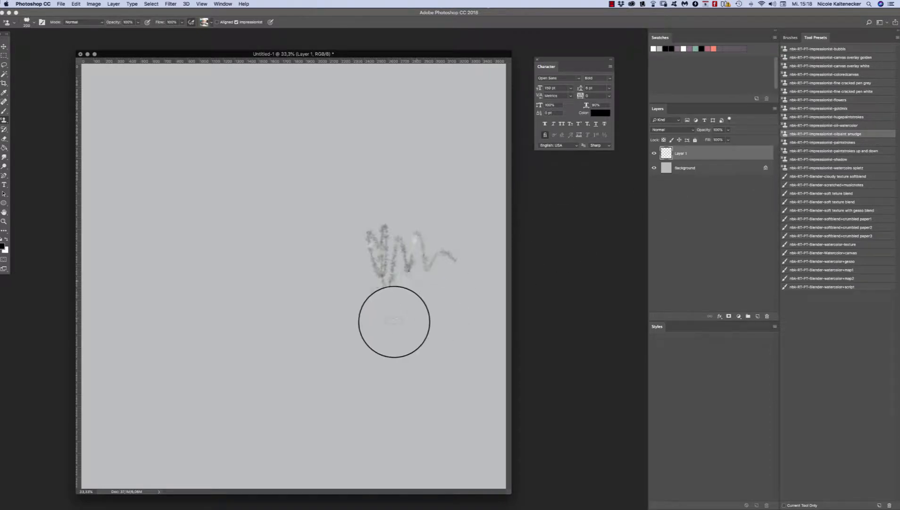
{"action": "mouse_move", "coordinate": [394, 321]}
{"action": "left_mouse_down"}
{"action": "mouse_move", "coordinate": [381, 301]}
{"action": "mouse_move", "coordinate": [386, 245]}
{"action": "mouse_move", "coordinate": [306, 237]}
{"action": "mouse_move", "coordinate": [378, 243]}
{"action": "mouse_move", "coordinate": [358, 203]}
{"action": "mouse_move", "coordinate": [391, 261]}
{"action": "mouse_move", "coordinate": [426, 246]}
{"action": "mouse_move", "coordinate": [451, 254]}
{"action": "left_mouse_up"}
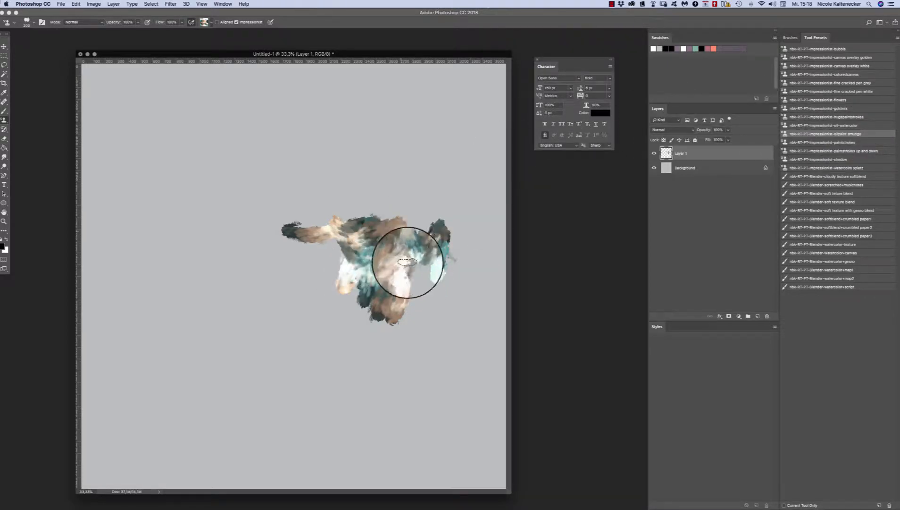
{"action": "mouse_move", "coordinate": [407, 261]}
{"action": "left_mouse_down"}
{"action": "mouse_move", "coordinate": [417, 241]}
{"action": "mouse_move", "coordinate": [391, 194]}
{"action": "left_mouse_up"}
{"action": "mouse_move", "coordinate": [386, 217]}
{"action": "left_mouse_down"}
{"action": "mouse_move", "coordinate": [426, 203]}
{"action": "mouse_move", "coordinate": [422, 227]}
{"action": "mouse_move", "coordinate": [438, 223]}
{"action": "mouse_move", "coordinate": [383, 172]}
{"action": "mouse_move", "coordinate": [423, 266]}
{"action": "mouse_move", "coordinate": [392, 348]}
{"action": "mouse_move", "coordinate": [419, 276]}
{"action": "mouse_move", "coordinate": [412, 307]}
{"action": "mouse_move", "coordinate": [457, 246]}
{"action": "mouse_move", "coordinate": [442, 221]}
{"action": "mouse_move", "coordinate": [457, 229]}
{"action": "mouse_move", "coordinate": [457, 202]}
{"action": "mouse_move", "coordinate": [464, 214]}
{"action": "mouse_move", "coordinate": [448, 199]}
{"action": "mouse_move", "coordinate": [462, 211]}
{"action": "mouse_move", "coordinate": [474, 198]}
{"action": "mouse_move", "coordinate": [487, 216]}
{"action": "mouse_move", "coordinate": [468, 271]}
{"action": "mouse_move", "coordinate": [467, 309]}
{"action": "mouse_move", "coordinate": [448, 325]}
{"action": "mouse_move", "coordinate": [435, 307]}
{"action": "mouse_move", "coordinate": [413, 316]}
{"action": "mouse_move", "coordinate": [405, 353]}
{"action": "mouse_move", "coordinate": [361, 309]}
{"action": "mouse_move", "coordinate": [339, 309]}
{"action": "mouse_move", "coordinate": [342, 316]}
{"action": "mouse_move", "coordinate": [358, 274]}
{"action": "mouse_move", "coordinate": [382, 366]}
{"action": "mouse_move", "coordinate": [416, 343]}
{"action": "mouse_move", "coordinate": [445, 367]}
{"action": "mouse_move", "coordinate": [471, 271]}
{"action": "mouse_move", "coordinate": [479, 274]}
{"action": "mouse_move", "coordinate": [495, 250]}
{"action": "mouse_move", "coordinate": [488, 182]}
{"action": "mouse_move", "coordinate": [470, 178]}
{"action": "mouse_move", "coordinate": [462, 191]}
{"action": "mouse_move", "coordinate": [443, 165]}
{"action": "mouse_move", "coordinate": [443, 180]}
{"action": "mouse_move", "coordinate": [407, 159]}
{"action": "mouse_move", "coordinate": [357, 170]}
{"action": "mouse_move", "coordinate": [356, 160]}
{"action": "mouse_move", "coordinate": [342, 175]}
{"action": "mouse_move", "coordinate": [338, 267]}
{"action": "mouse_move", "coordinate": [326, 282]}
{"action": "mouse_move", "coordinate": [344, 333]}
{"action": "mouse_move", "coordinate": [329, 287]}
{"action": "mouse_move", "coordinate": [311, 317]}
{"action": "mouse_move", "coordinate": [358, 356]}
{"action": "mouse_move", "coordinate": [335, 317]}
{"action": "mouse_move", "coordinate": [468, 347]}
{"action": "mouse_move", "coordinate": [499, 253]}
{"action": "mouse_move", "coordinate": [498, 211]}
{"action": "mouse_move", "coordinate": [473, 217]}
{"action": "mouse_move", "coordinate": [458, 261]}
{"action": "mouse_move", "coordinate": [467, 306]}
{"action": "mouse_move", "coordinate": [417, 297]}
{"action": "mouse_move", "coordinate": [382, 265]}
{"action": "mouse_move", "coordinate": [462, 386]}
{"action": "mouse_move", "coordinate": [474, 342]}
{"action": "mouse_move", "coordinate": [488, 357]}
{"action": "mouse_move", "coordinate": [503, 301]}
{"action": "mouse_move", "coordinate": [424, 396]}
{"action": "mouse_move", "coordinate": [446, 366]}
{"action": "mouse_move", "coordinate": [489, 375]}
{"action": "mouse_move", "coordinate": [509, 307]}
{"action": "left_mouse_up"}
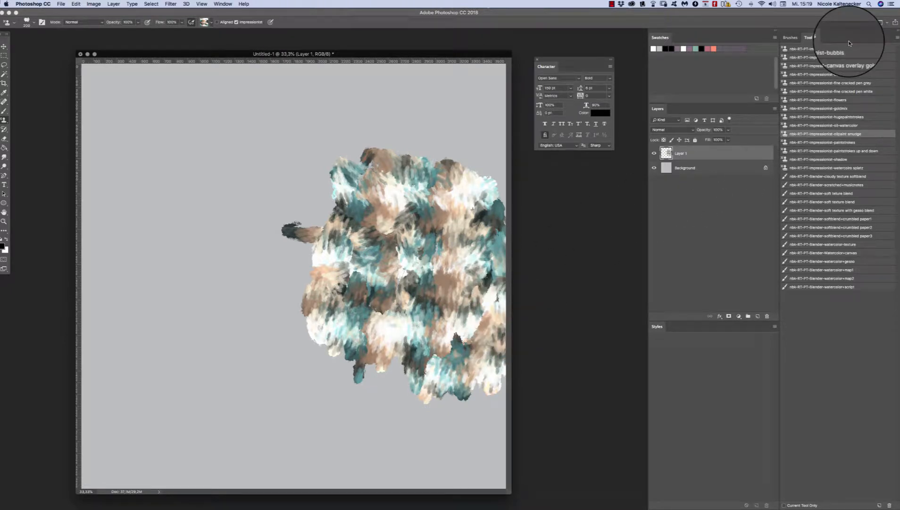
- Try the Impressionist goldmix and flowers presets, painting brown and gold dabs around the patch's upper and left edges
{"action": "left_click", "coordinate": [845, 108]}
{"action": "mouse_move", "coordinate": [352, 161]}
{"action": "left_mouse_down"}
{"action": "mouse_move", "coordinate": [301, 177]}
{"action": "mouse_move", "coordinate": [293, 204]}
{"action": "mouse_move", "coordinate": [302, 239]}
{"action": "mouse_move", "coordinate": [324, 204]}
{"action": "mouse_move", "coordinate": [294, 206]}
{"action": "mouse_move", "coordinate": [243, 270]}
{"action": "mouse_move", "coordinate": [275, 317]}
{"action": "mouse_move", "coordinate": [278, 343]}
{"action": "mouse_move", "coordinate": [306, 324]}
{"action": "mouse_move", "coordinate": [226, 248]}
{"action": "mouse_move", "coordinate": [291, 299]}
{"action": "mouse_move", "coordinate": [208, 414]}
{"action": "mouse_move", "coordinate": [276, 376]}
{"action": "mouse_move", "coordinate": [252, 381]}
{"action": "mouse_move", "coordinate": [236, 337]}
{"action": "mouse_move", "coordinate": [275, 290]}
{"action": "mouse_move", "coordinate": [300, 181]}
{"action": "mouse_move", "coordinate": [364, 168]}
{"action": "mouse_move", "coordinate": [446, 107]}
{"action": "mouse_move", "coordinate": [438, 135]}
{"action": "mouse_move", "coordinate": [461, 192]}
{"action": "mouse_move", "coordinate": [501, 190]}
{"action": "left_mouse_up"}
{"action": "left_click", "coordinate": [833, 99]}
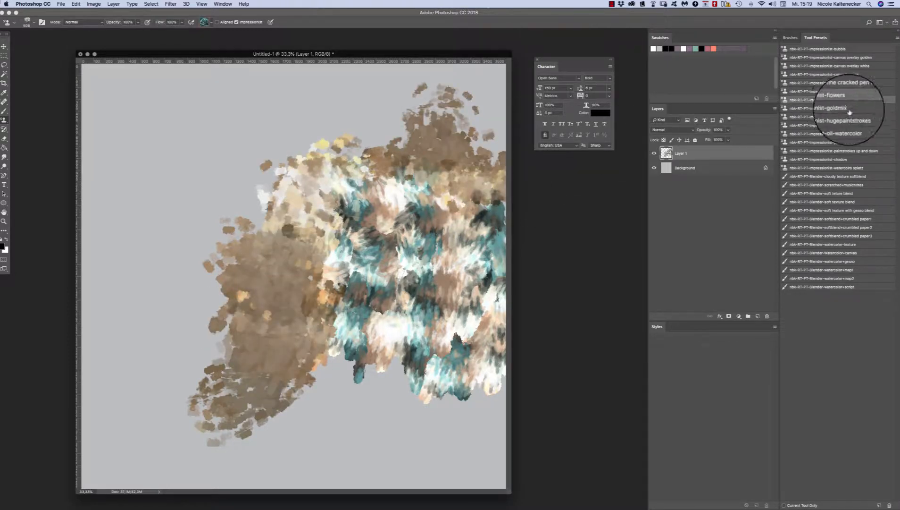
- Paint a dark band above the patch with Blender-soft teture blend and dark textures below and left of it with Blender-watercolor+map1
{"action": "left_click", "coordinate": [833, 193]}
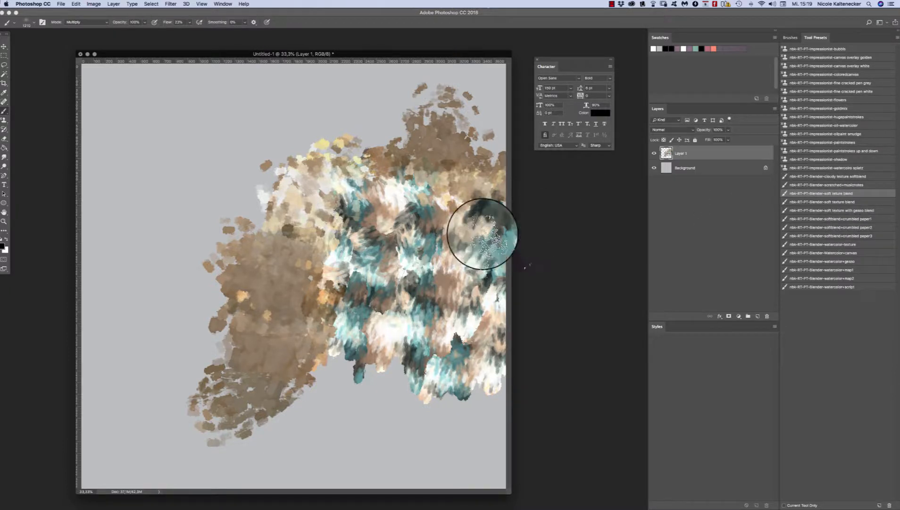
{"action": "mouse_move", "coordinate": [240, 177]}
{"action": "left_mouse_down"}
{"action": "mouse_move", "coordinate": [302, 129]}
{"action": "mouse_move", "coordinate": [360, 114]}
{"action": "mouse_move", "coordinate": [372, 130]}
{"action": "mouse_move", "coordinate": [401, 104]}
{"action": "mouse_move", "coordinate": [372, 112]}
{"action": "mouse_move", "coordinate": [403, 130]}
{"action": "mouse_move", "coordinate": [406, 87]}
{"action": "mouse_move", "coordinate": [477, 75]}
{"action": "left_mouse_up"}
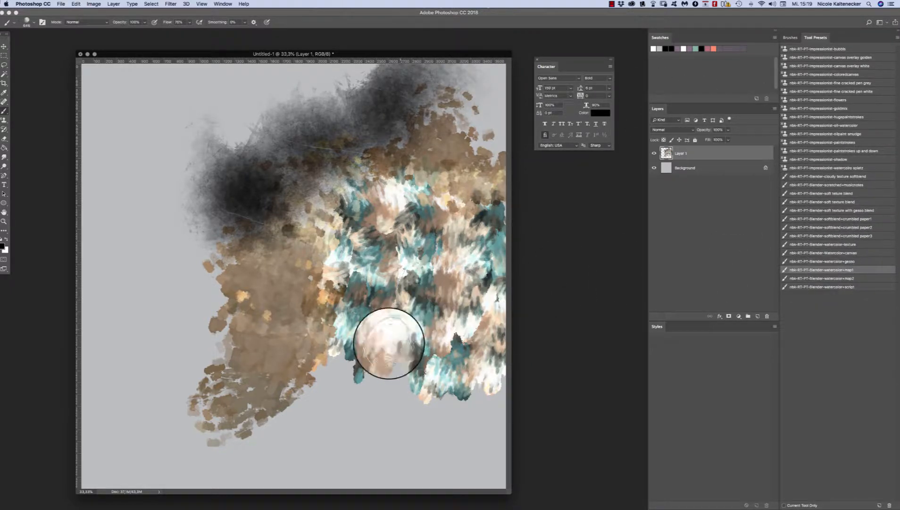
{"action": "mouse_move", "coordinate": [373, 339]}
{"action": "left_mouse_down"}
{"action": "mouse_move", "coordinate": [406, 390]}
{"action": "mouse_move", "coordinate": [424, 400]}
{"action": "mouse_move", "coordinate": [448, 383]}
{"action": "mouse_move", "coordinate": [472, 394]}
{"action": "mouse_move", "coordinate": [486, 433]}
{"action": "mouse_move", "coordinate": [495, 433]}
{"action": "mouse_move", "coordinate": [454, 407]}
{"action": "mouse_move", "coordinate": [404, 412]}
{"action": "mouse_move", "coordinate": [340, 381]}
{"action": "mouse_move", "coordinate": [276, 386]}
{"action": "mouse_move", "coordinate": [140, 319]}
{"action": "mouse_move", "coordinate": [194, 316]}
{"action": "mouse_move", "coordinate": [198, 336]}
{"action": "mouse_move", "coordinate": [190, 242]}
{"action": "mouse_move", "coordinate": [101, 219]}
{"action": "mouse_move", "coordinate": [136, 151]}
{"action": "left_mouse_up"}
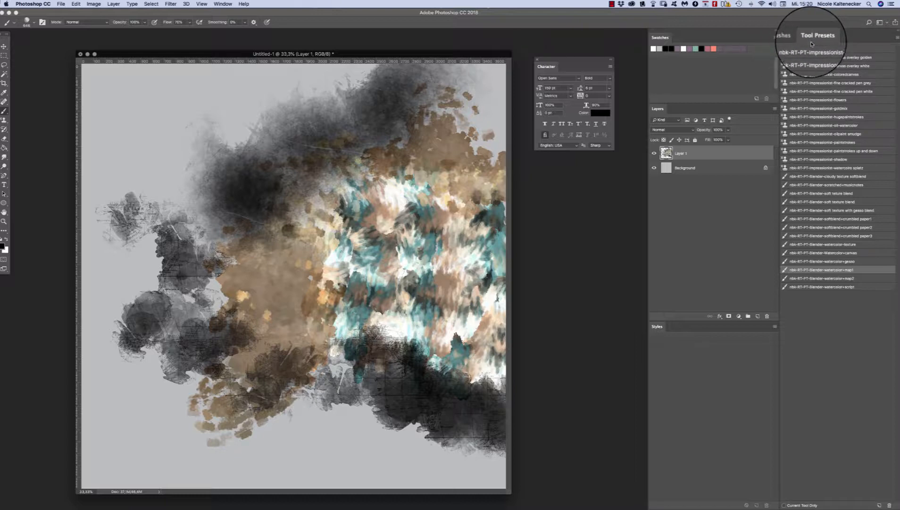
- Switch between the Brushes and Tool Presets lists, leaving Brushes displayed
{"action": "left_click", "coordinate": [794, 40]}
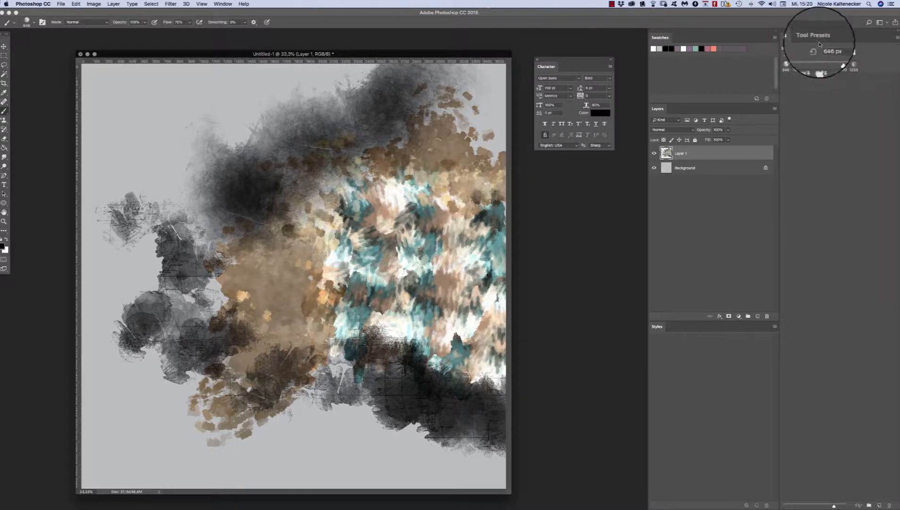
{"action": "left_click", "coordinate": [818, 40]}
{"action": "left_click", "coordinate": [793, 40]}
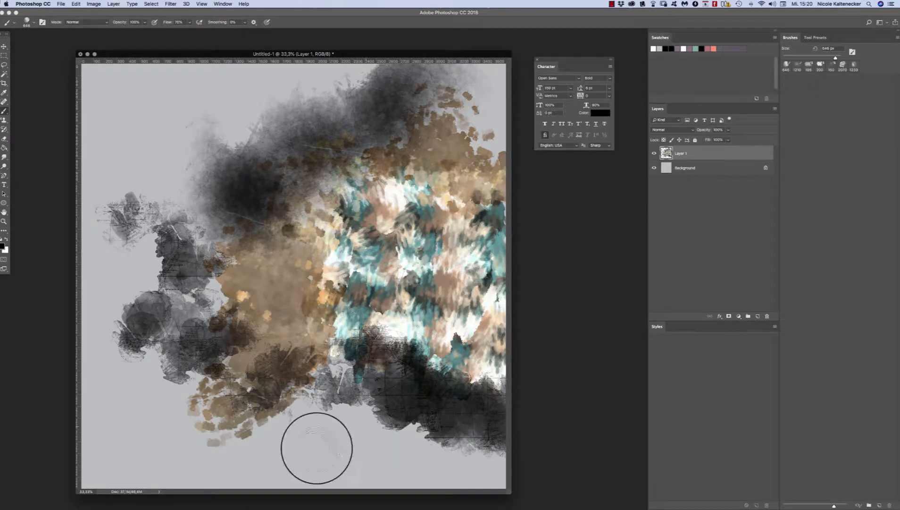
- Switch to Finder, load every brush and tool preset file in the Brushes folder into Photoshop, and close the folder window
{"action": "left_click", "coordinate": [16, 499]}
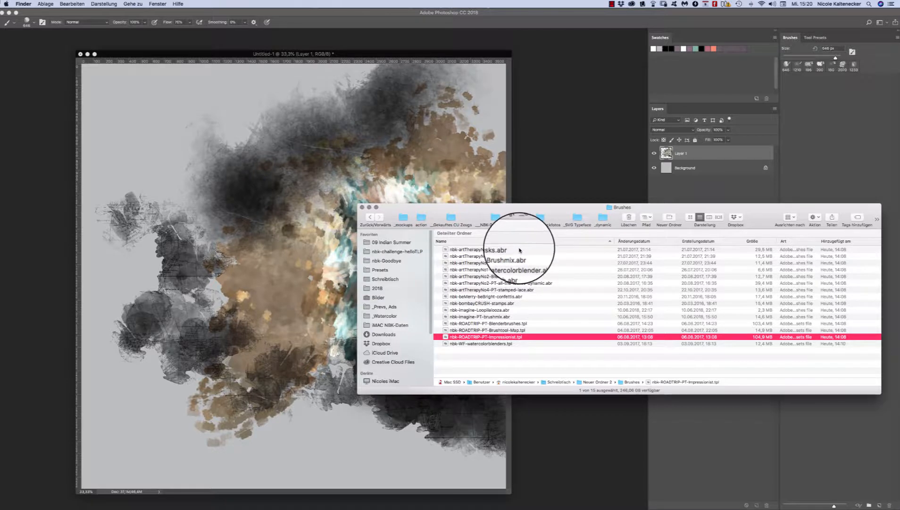
{"action": "left_click_drag", "start_coordinate": [520, 250], "coordinate": [520, 345]}
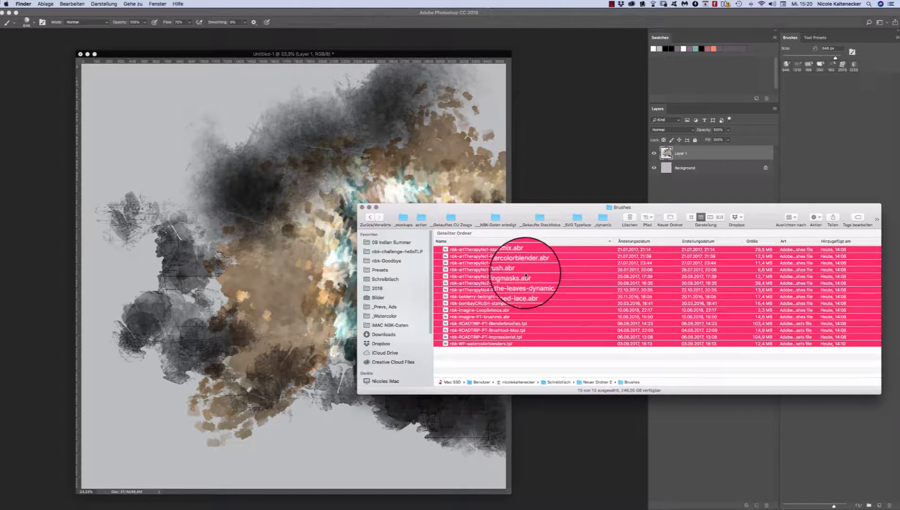
{"action": "double_click", "coordinate": [527, 278]}
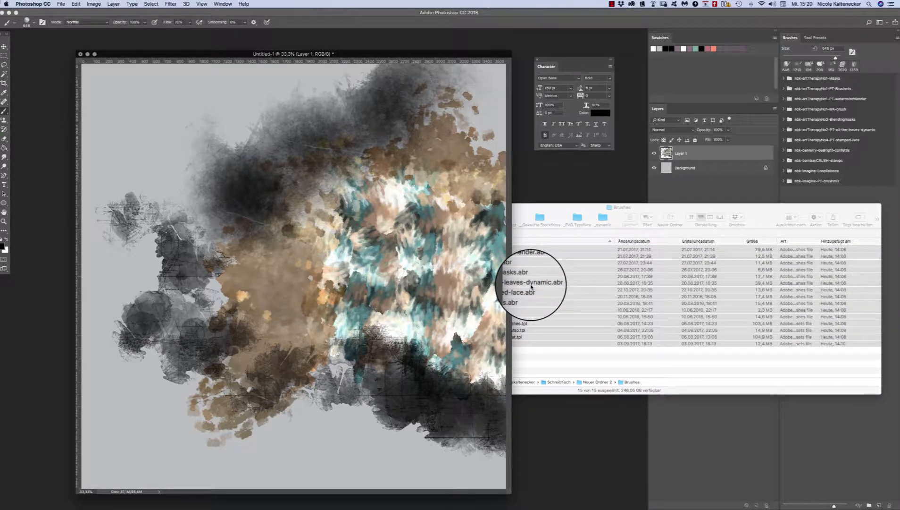
{"action": "left_click_drag", "start_coordinate": [547, 210], "coordinate": [565, 226]}
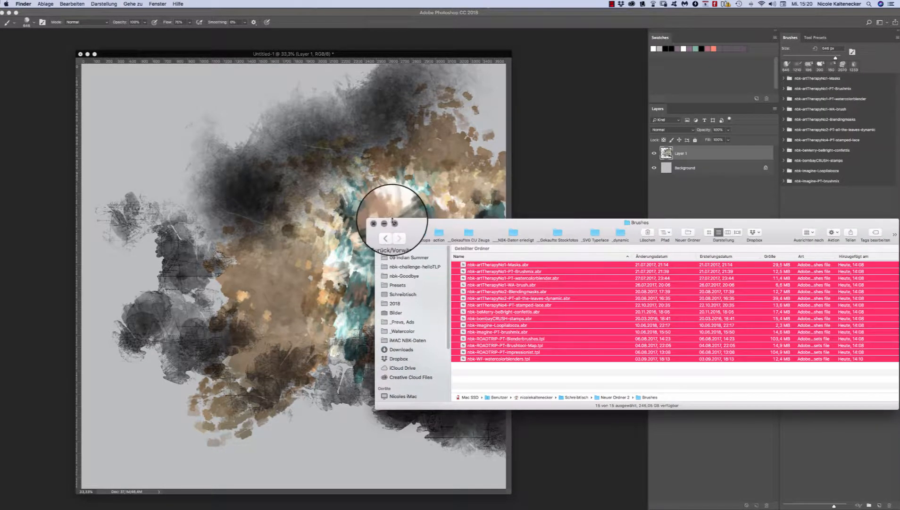
{"action": "left_click", "coordinate": [379, 222]}
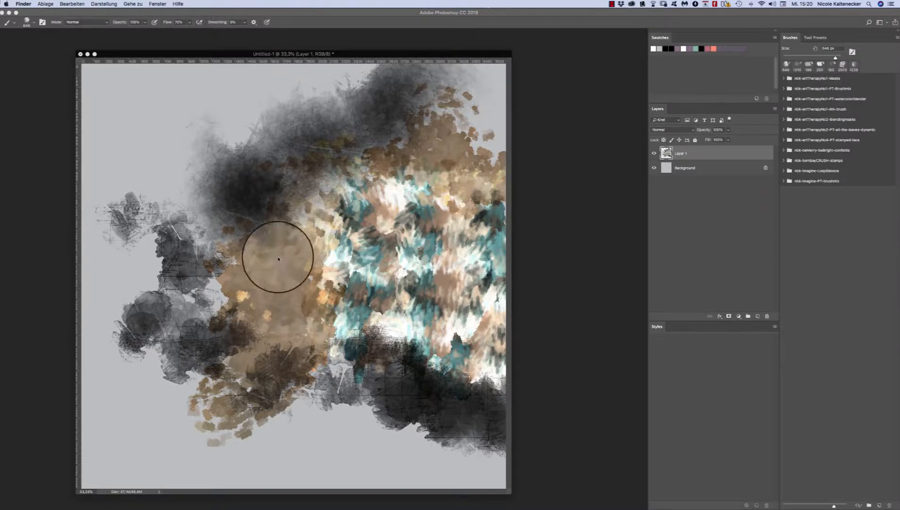
- Switch back to Photoshop and open the Preset Manager
{"action": "left_click", "coordinate": [44, 5]}
{"action": "left_click", "coordinate": [53, 75]}
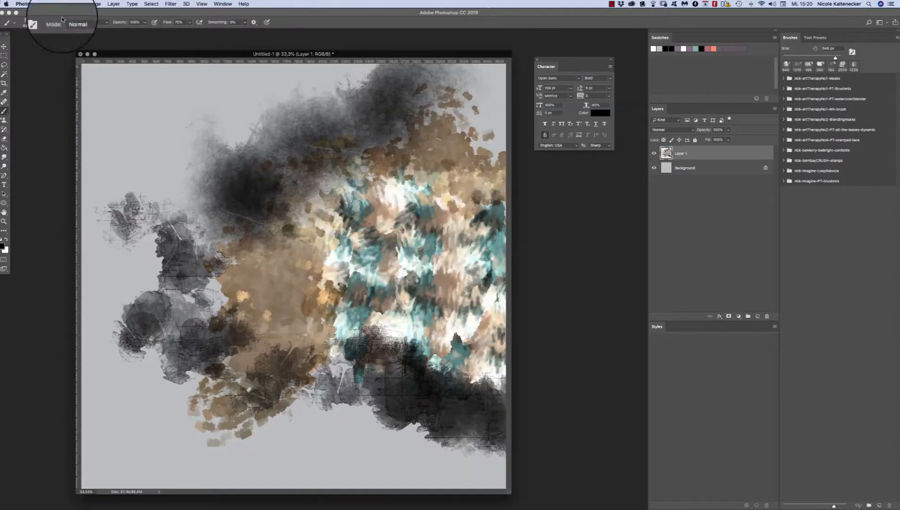
{"action": "left_click", "coordinate": [64, 3]}
{"action": "mouse_move", "coordinate": [77, 3]}
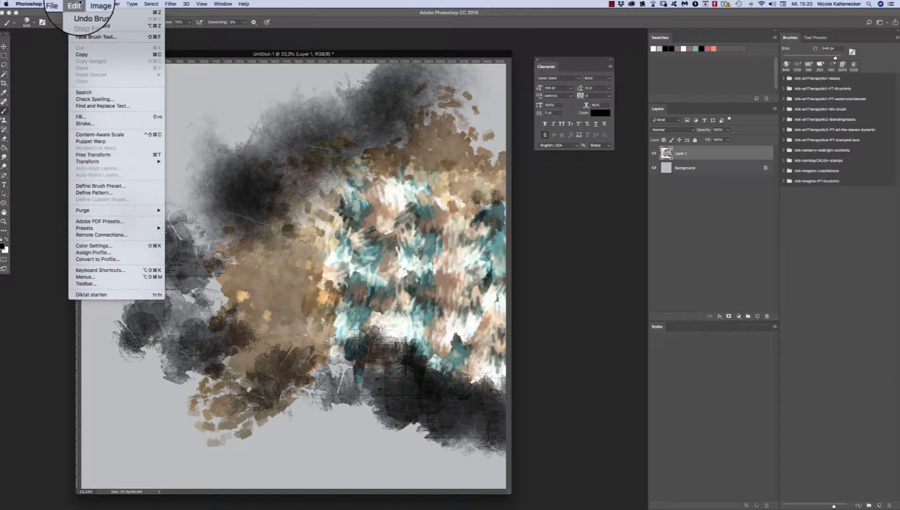
{"action": "mouse_move", "coordinate": [135, 230]}
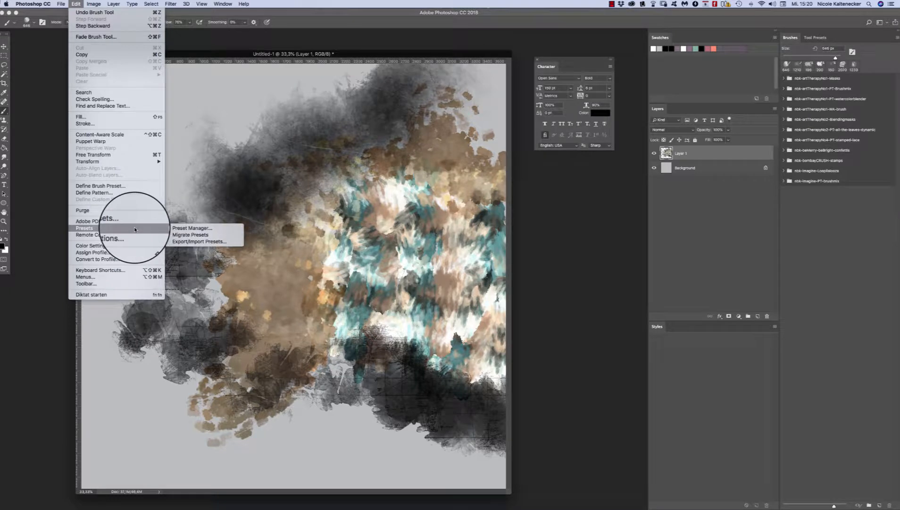
{"action": "left_click", "coordinate": [205, 229]}
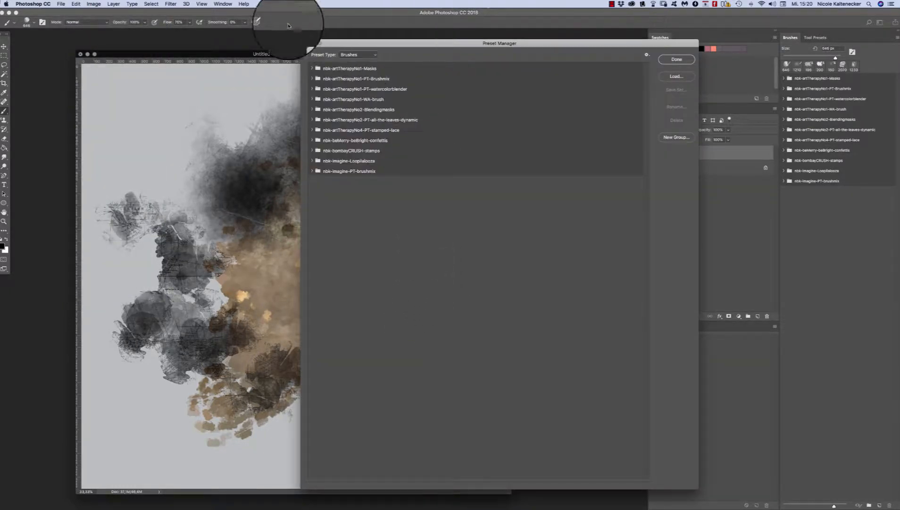
- View the Tools presets in the Preset Manager and switch the preset type back to Brushes
{"action": "left_click", "coordinate": [348, 55]}
{"action": "left_click", "coordinate": [349, 55]}
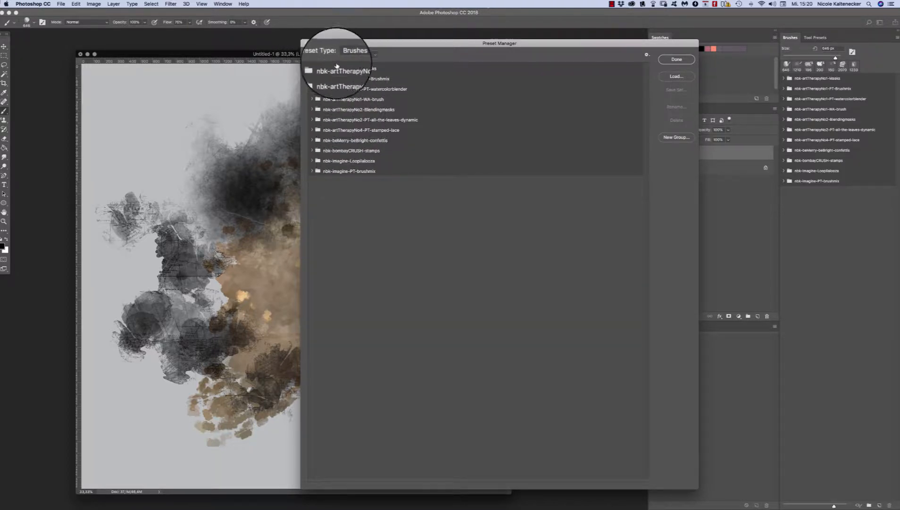
{"action": "left_click", "coordinate": [351, 55]}
{"action": "left_click", "coordinate": [362, 98]}
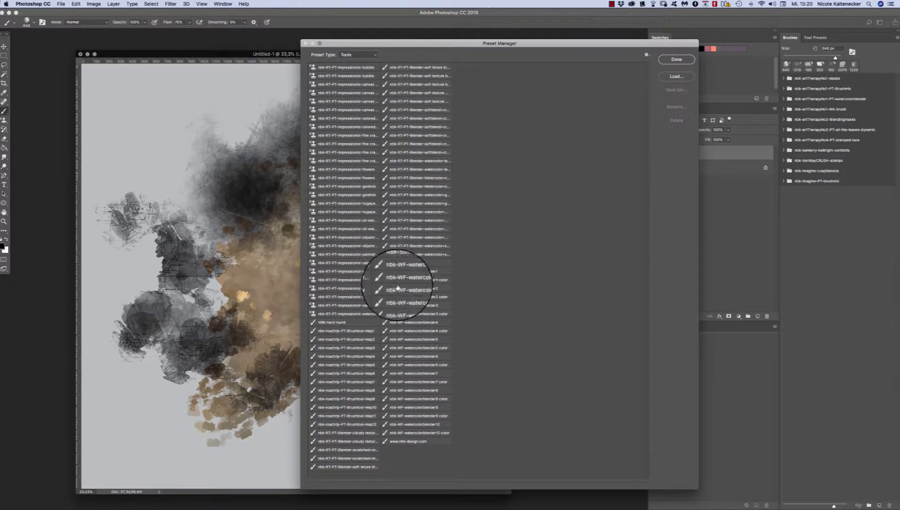
{"action": "left_click", "coordinate": [362, 55]}
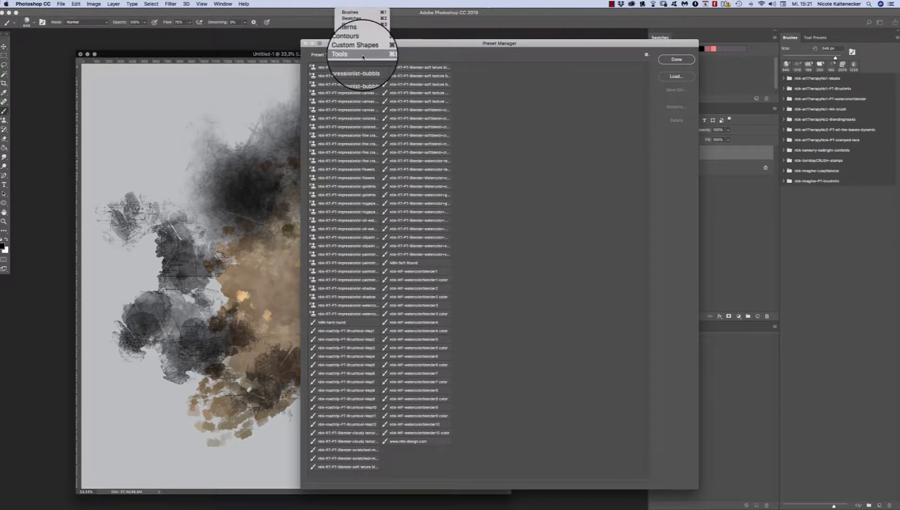
{"action": "left_click", "coordinate": [363, 14]}
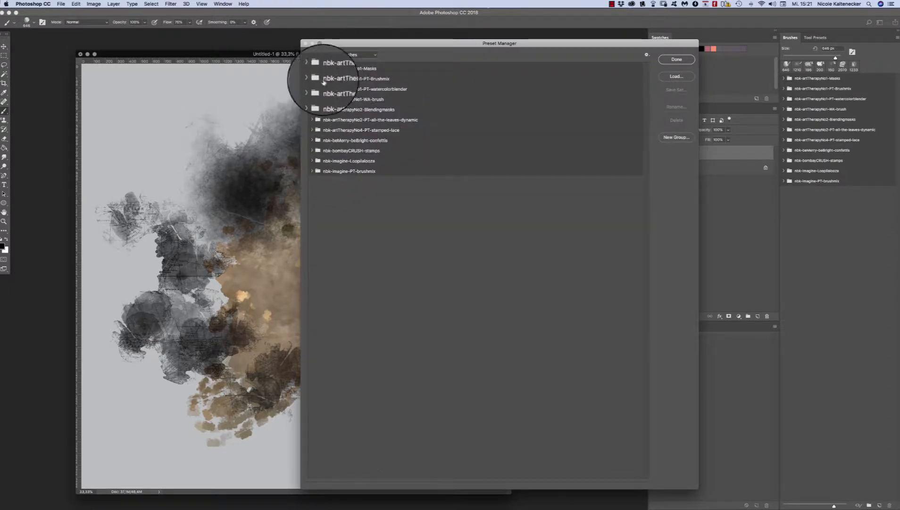
- Expand the brush groups from nbk-imagine-PT-brushmix up to nbk-artTherapyNo2-Blendingmasks to view their brushes
{"action": "left_click", "coordinate": [312, 171]}
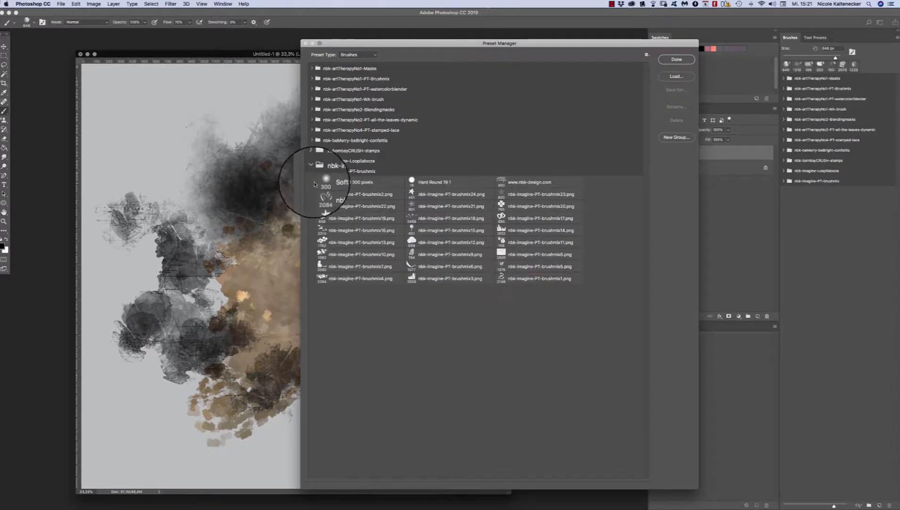
{"action": "left_click", "coordinate": [310, 161]}
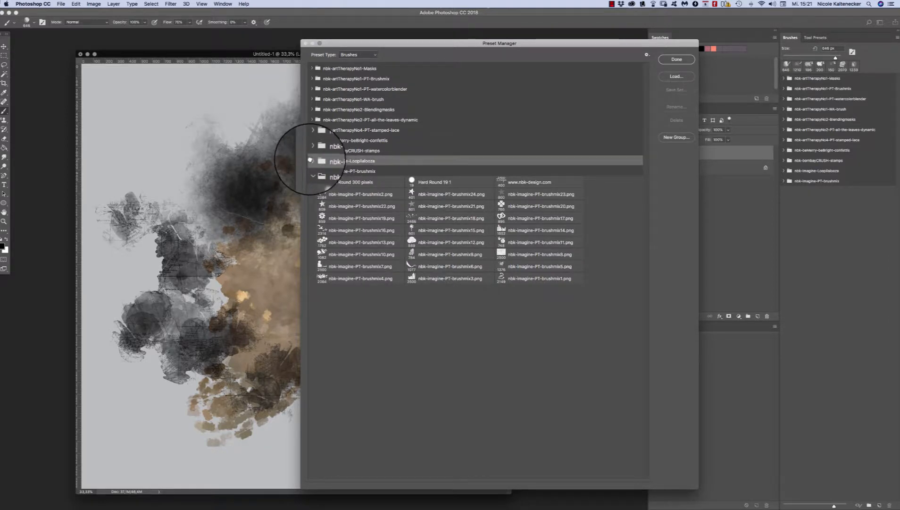
{"action": "left_click", "coordinate": [311, 161]}
{"action": "left_click", "coordinate": [312, 151]}
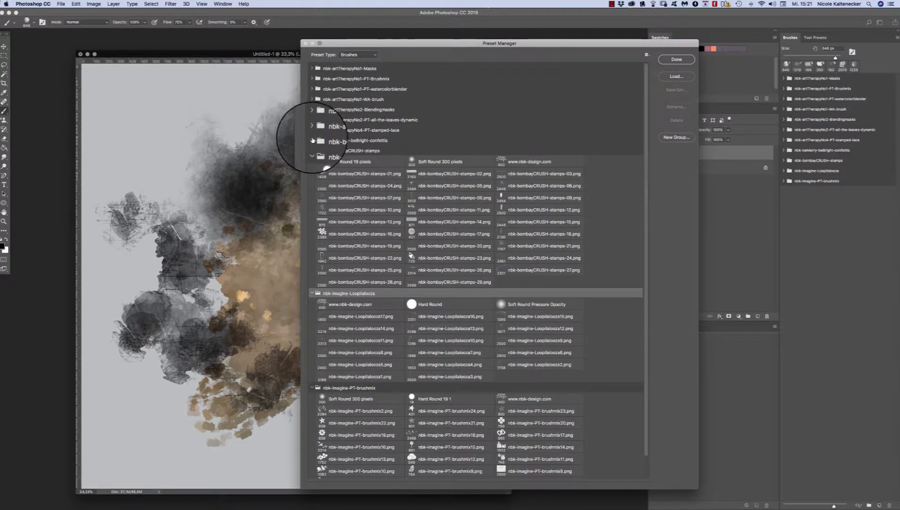
{"action": "left_click", "coordinate": [312, 140]}
{"action": "left_click", "coordinate": [314, 131]}
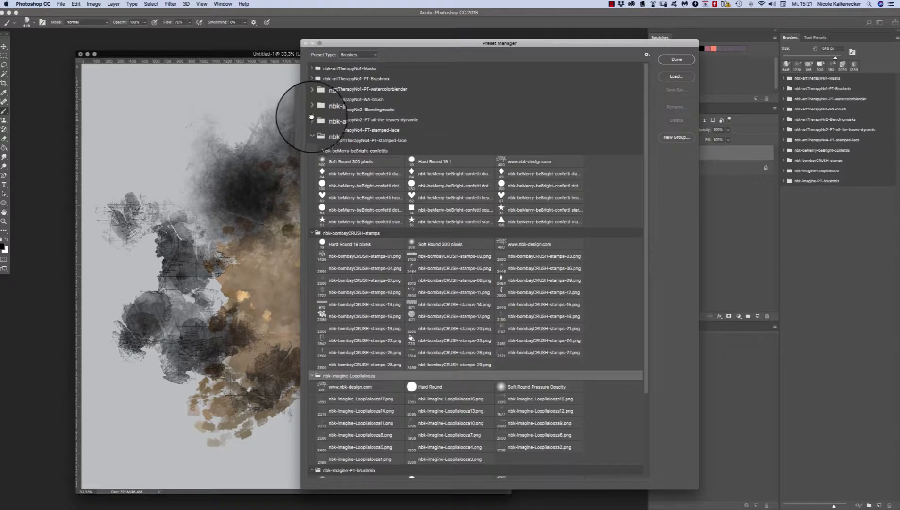
{"action": "left_click", "coordinate": [312, 119]}
{"action": "left_click", "coordinate": [311, 109]}
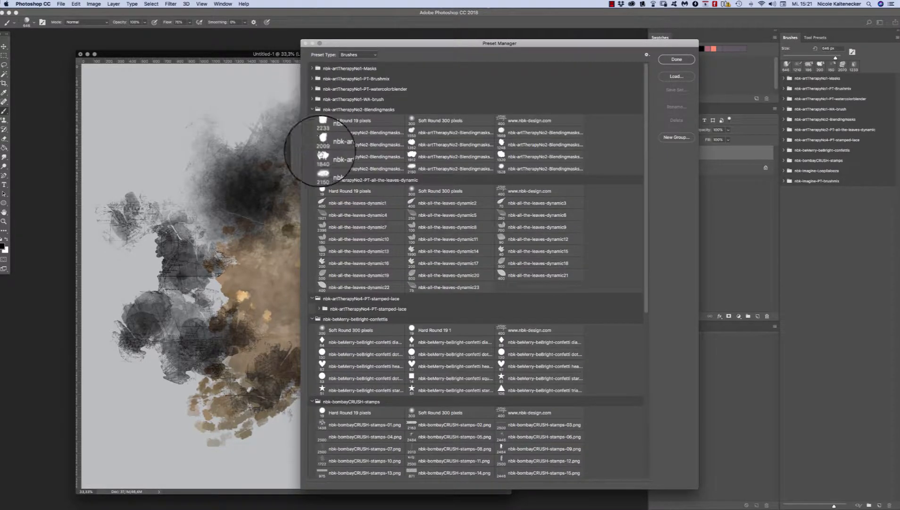
- Expand the nested stamped-lace group and the four nbk-artTherapyNo1 groups to view their brushes, and close the Preset Manager
{"action": "left_click", "coordinate": [318, 309]}
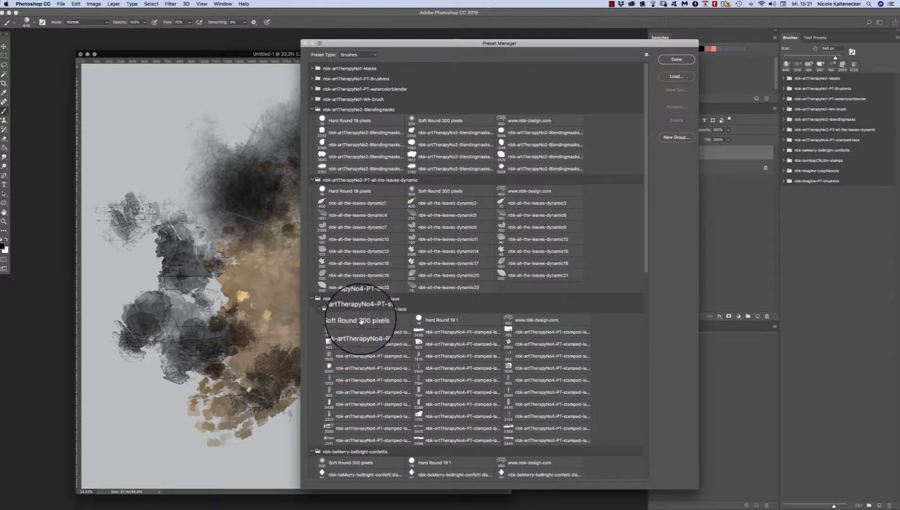
{"action": "left_click", "coordinate": [312, 100]}
{"action": "left_click", "coordinate": [312, 89]}
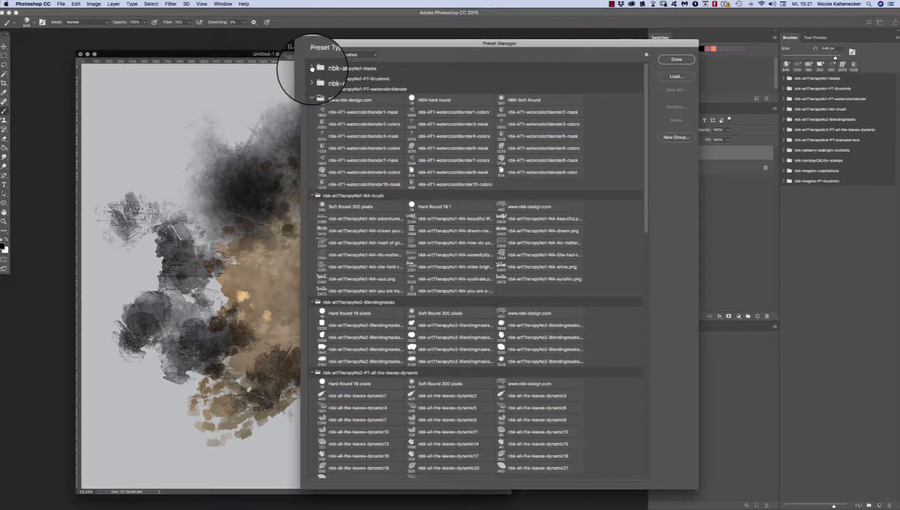
{"action": "left_click", "coordinate": [312, 79]}
{"action": "left_click", "coordinate": [312, 68]}
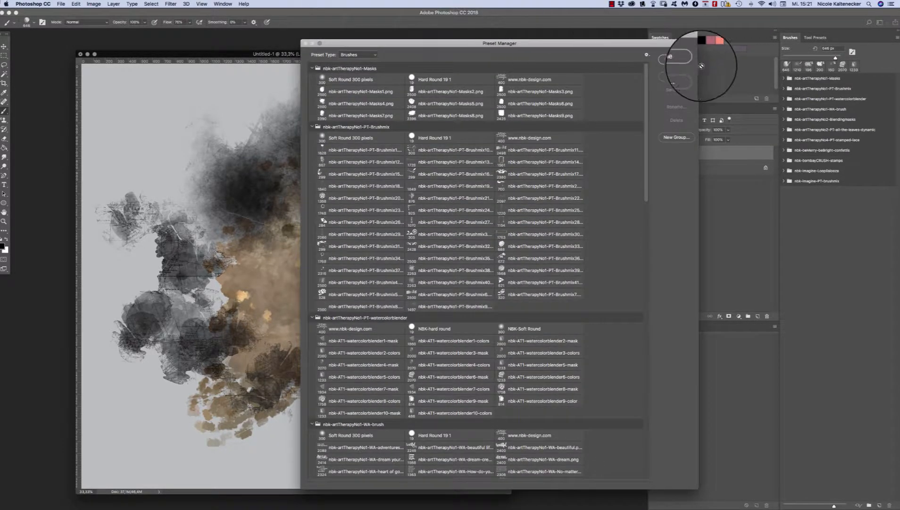
{"action": "left_click", "coordinate": [678, 60]}
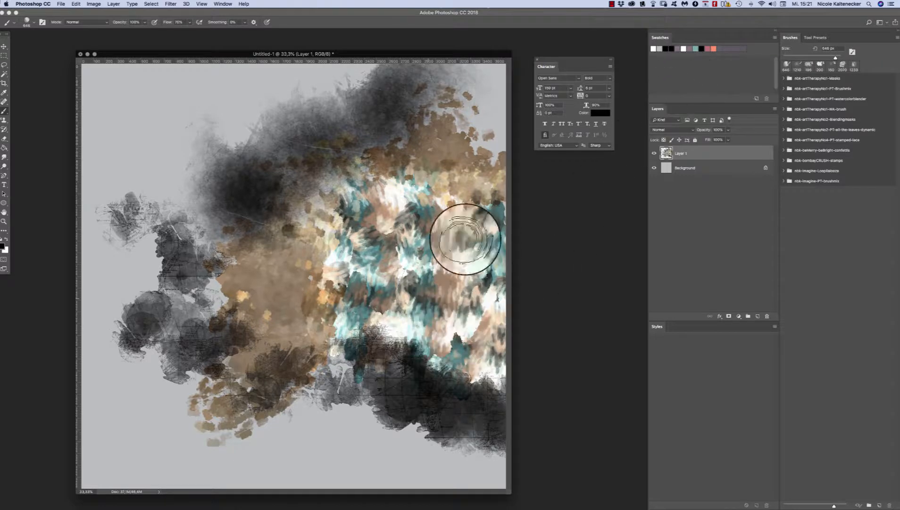
- Paint dark textured strokes across the multicoloured patch on Layer 1 of Untitled-1 with the current brush
{"action": "left_click_drag", "start_coordinate": [404, 199], "coordinate": [293, 222]}
{"action": "mouse_move", "coordinate": [204, 214]}
{"action": "left_mouse_down"}
{"action": "mouse_move", "coordinate": [177, 233]}
{"action": "mouse_move", "coordinate": [386, 267]}
{"action": "mouse_move", "coordinate": [581, 209]}
{"action": "left_mouse_up"}
{"action": "mouse_move", "coordinate": [401, 371]}
{"action": "left_mouse_down"}
{"action": "mouse_move", "coordinate": [394, 401]}
{"action": "mouse_move", "coordinate": [384, 375]}
{"action": "left_mouse_up"}
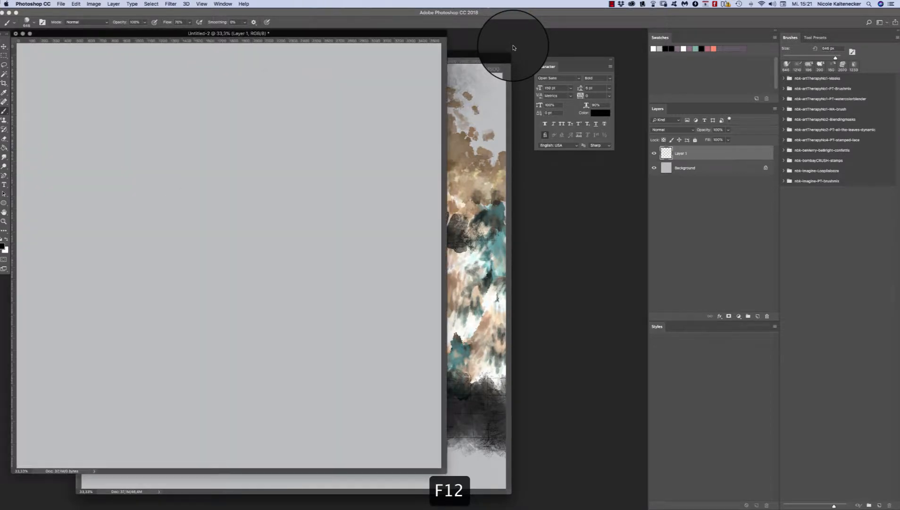
- Move the new blank document's window over Untitled-1, try broad black textured strokes on its Layer 1, and clear the layer
{"action": "mouse_move", "coordinate": [365, 40]}
{"action": "left_mouse_down"}
{"action": "mouse_move", "coordinate": [439, 51]}
{"action": "mouse_move", "coordinate": [415, 40]}
{"action": "left_mouse_up"}
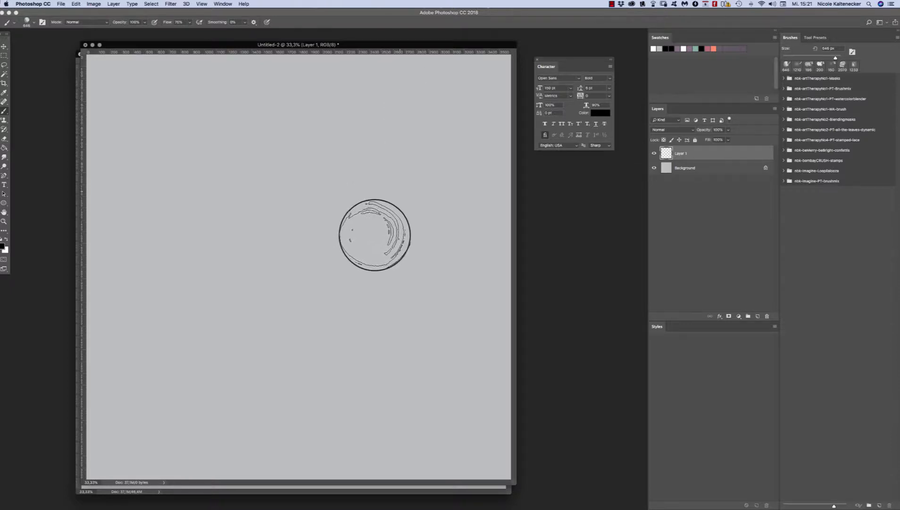
{"action": "mouse_move", "coordinate": [350, 233]}
{"action": "left_mouse_down"}
{"action": "mouse_move", "coordinate": [394, 255]}
{"action": "mouse_move", "coordinate": [413, 251]}
{"action": "mouse_move", "coordinate": [420, 208]}
{"action": "mouse_move", "coordinate": [437, 184]}
{"action": "mouse_move", "coordinate": [476, 217]}
{"action": "mouse_move", "coordinate": [519, 139]}
{"action": "mouse_move", "coordinate": [467, 182]}
{"action": "mouse_move", "coordinate": [429, 170]}
{"action": "mouse_move", "coordinate": [404, 240]}
{"action": "mouse_move", "coordinate": [359, 287]}
{"action": "left_mouse_up"}
{"action": "mouse_move", "coordinate": [293, 248]}
{"action": "left_mouse_down"}
{"action": "mouse_move", "coordinate": [311, 240]}
{"action": "mouse_move", "coordinate": [319, 252]}
{"action": "mouse_move", "coordinate": [306, 284]}
{"action": "mouse_move", "coordinate": [310, 240]}
{"action": "mouse_move", "coordinate": [312, 285]}
{"action": "mouse_move", "coordinate": [271, 267]}
{"action": "mouse_move", "coordinate": [333, 240]}
{"action": "left_mouse_up"}
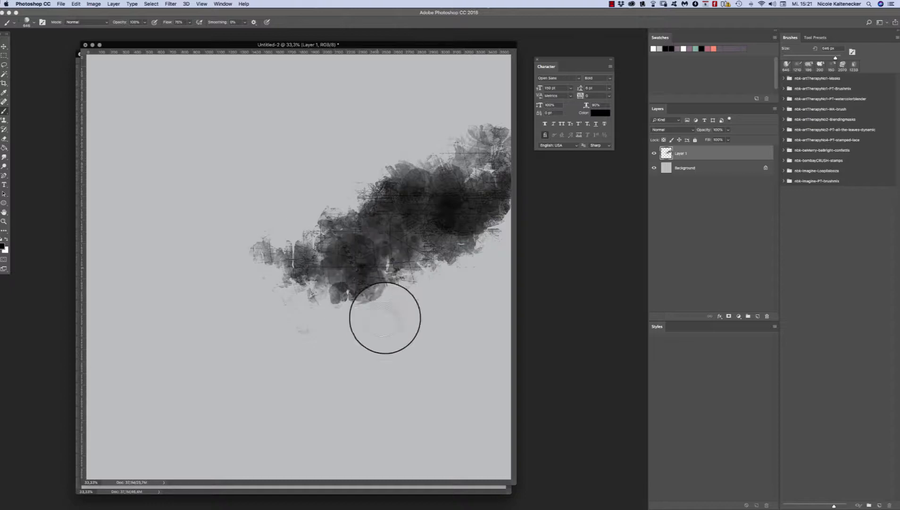
{"action": "mouse_move", "coordinate": [383, 318]}
{"action": "left_mouse_down"}
{"action": "mouse_move", "coordinate": [416, 333]}
{"action": "mouse_move", "coordinate": [412, 311]}
{"action": "left_mouse_up"}
{"action": "left_click_drag", "start_coordinate": [340, 211], "coordinate": [368, 149]}
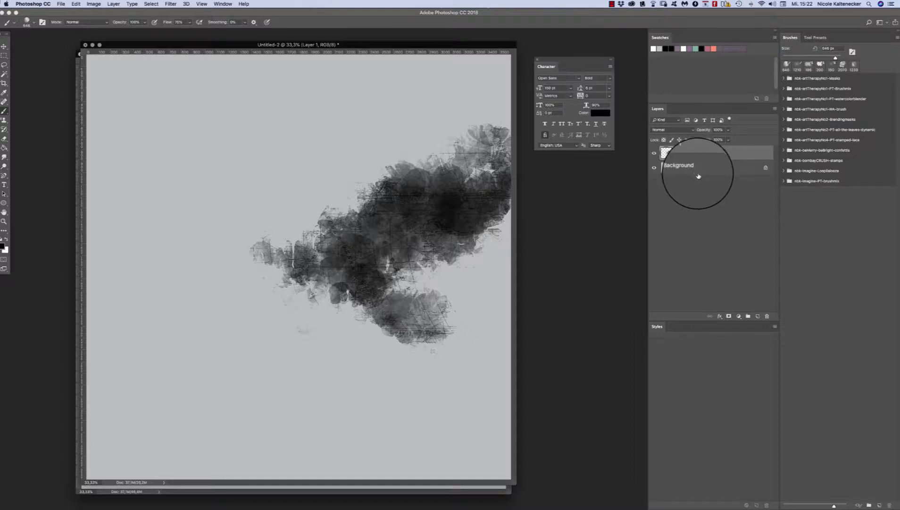
{"action": "left_click_drag", "start_coordinate": [328, 273], "coordinate": [399, 274]}
{"action": "mouse_move", "coordinate": [436, 305]}
{"action": "left_mouse_down"}
{"action": "mouse_move", "coordinate": [473, 323]}
{"action": "mouse_move", "coordinate": [479, 233]}
{"action": "mouse_move", "coordinate": [499, 249]}
{"action": "mouse_move", "coordinate": [502, 222]}
{"action": "mouse_move", "coordinate": [497, 351]}
{"action": "mouse_move", "coordinate": [476, 333]}
{"action": "mouse_move", "coordinate": [399, 343]}
{"action": "mouse_move", "coordinate": [266, 293]}
{"action": "mouse_move", "coordinate": [322, 370]}
{"action": "mouse_move", "coordinate": [408, 357]}
{"action": "mouse_move", "coordinate": [372, 215]}
{"action": "mouse_move", "coordinate": [416, 140]}
{"action": "mouse_move", "coordinate": [456, 176]}
{"action": "mouse_move", "coordinate": [271, 249]}
{"action": "mouse_move", "coordinate": [216, 283]}
{"action": "mouse_move", "coordinate": [169, 236]}
{"action": "mouse_move", "coordinate": [240, 260]}
{"action": "mouse_move", "coordinate": [251, 298]}
{"action": "mouse_move", "coordinate": [283, 312]}
{"action": "mouse_move", "coordinate": [378, 205]}
{"action": "left_mouse_up"}
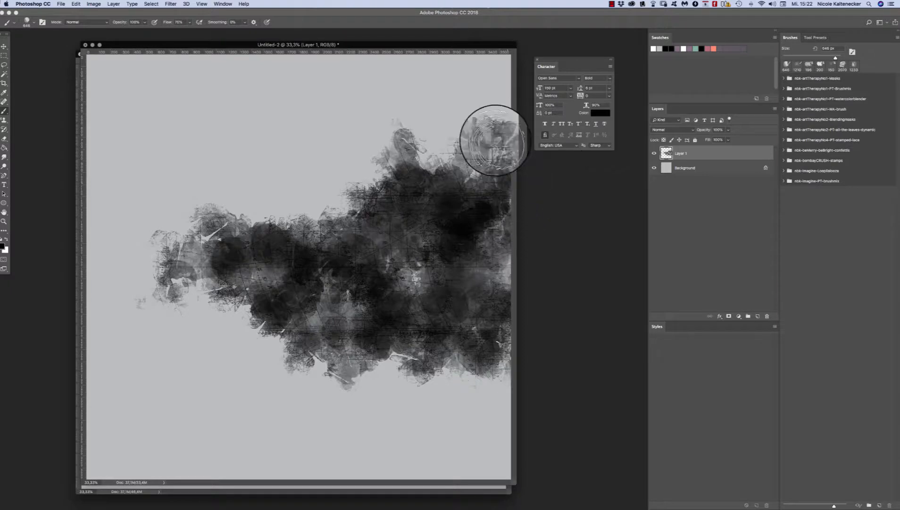
{"action": "key", "text": "super+a"}
{"action": "key", "text": "BackSpace"}
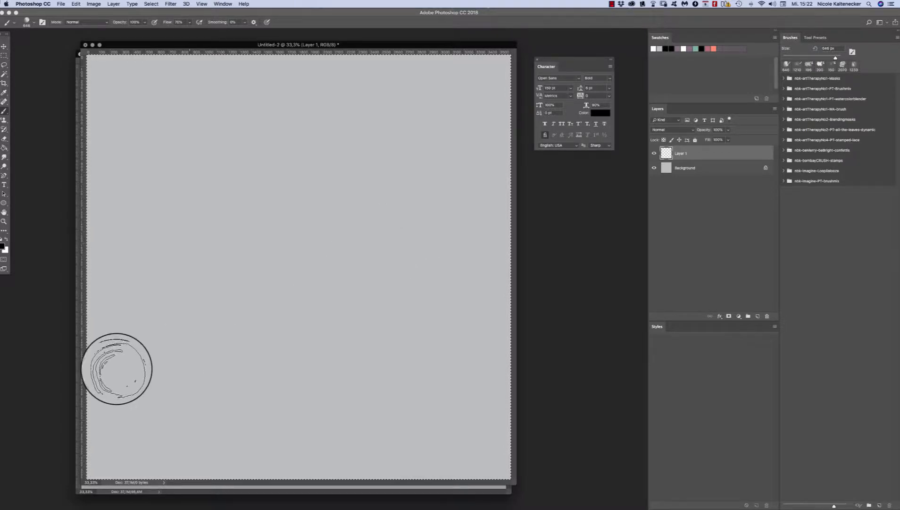
- Switch briefly to Finder and hide the open applications to reveal the desktop
{"action": "mouse_move", "coordinate": [34, 509]}
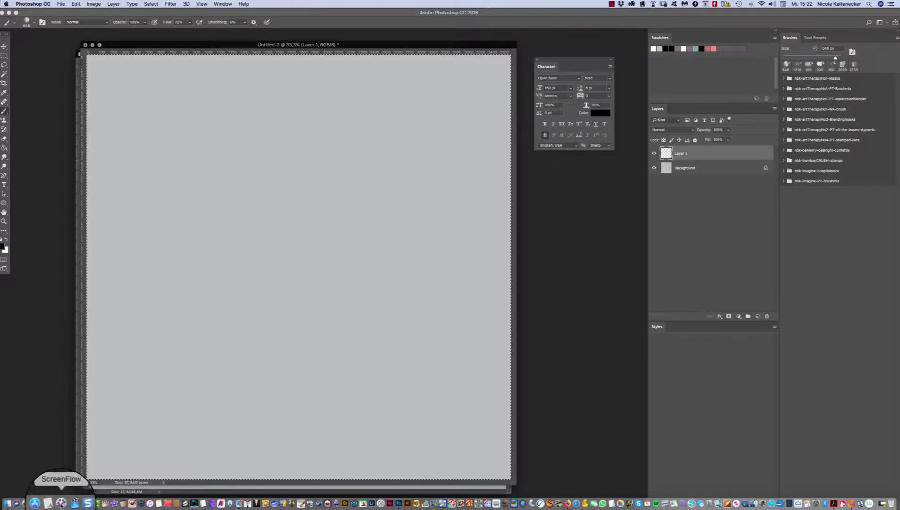
{"action": "left_click", "coordinate": [8, 505]}
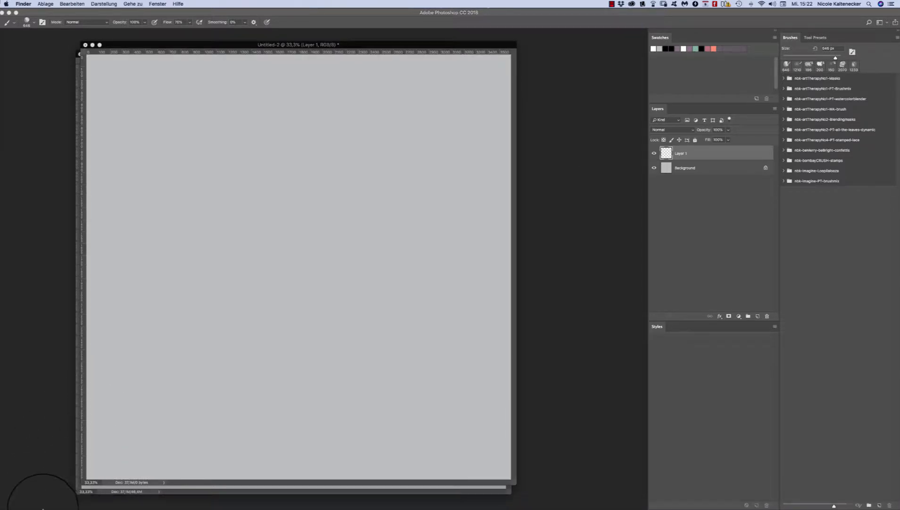
{"action": "left_click", "coordinate": [44, 503]}
{"action": "key", "text": "super+w"}
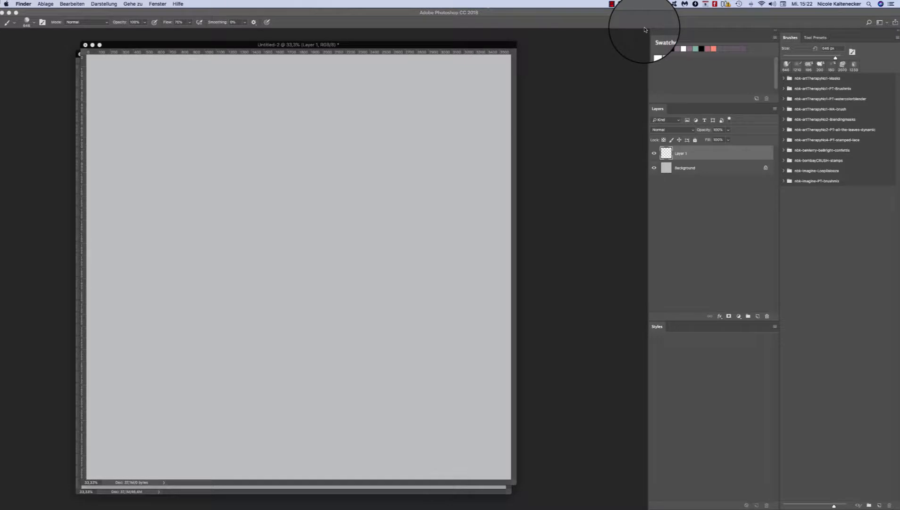
{"action": "key", "text": "super+h"}
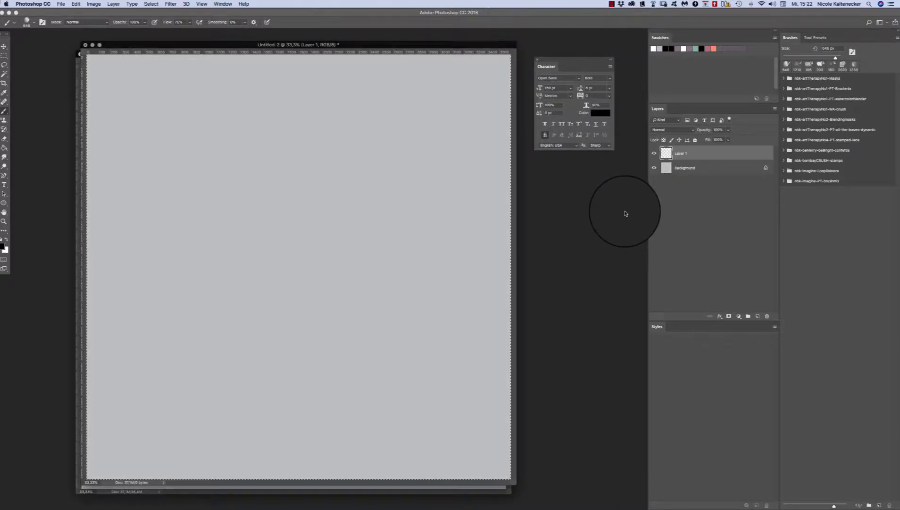
{"action": "key", "text": "super+h"}
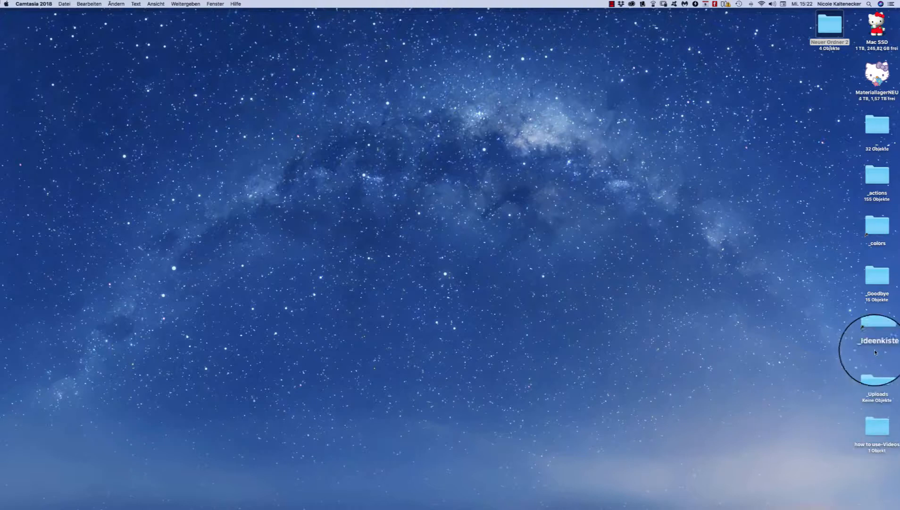
- Open the Neuer Ordner 2 folder from the desktop, move its window toward the middle, and select nbk-artTherapyNo1-PT-Tile-Styles.asl
{"action": "double_click", "coordinate": [832, 20]}
{"action": "left_click_drag", "start_coordinate": [663, 37], "coordinate": [507, 40]}
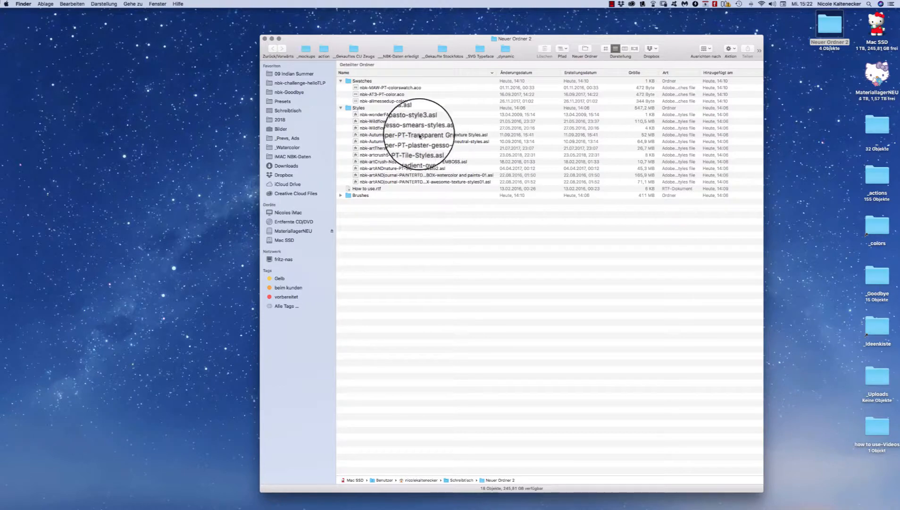
{"action": "left_click", "coordinate": [409, 149]}
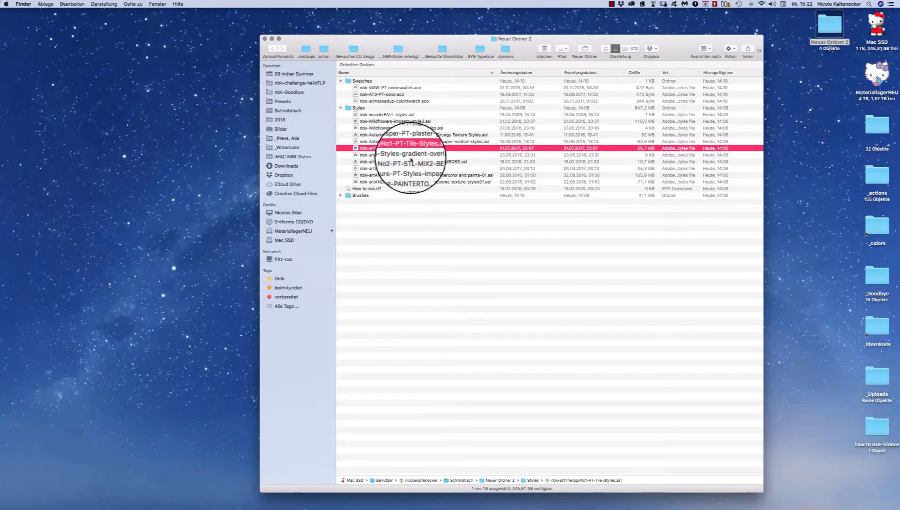
- Expand the Brushes folder in Neuer Ordner 2 and select nbk-wonderFALL-styles.asl in the Styles folder
{"action": "left_click", "coordinate": [341, 195]}
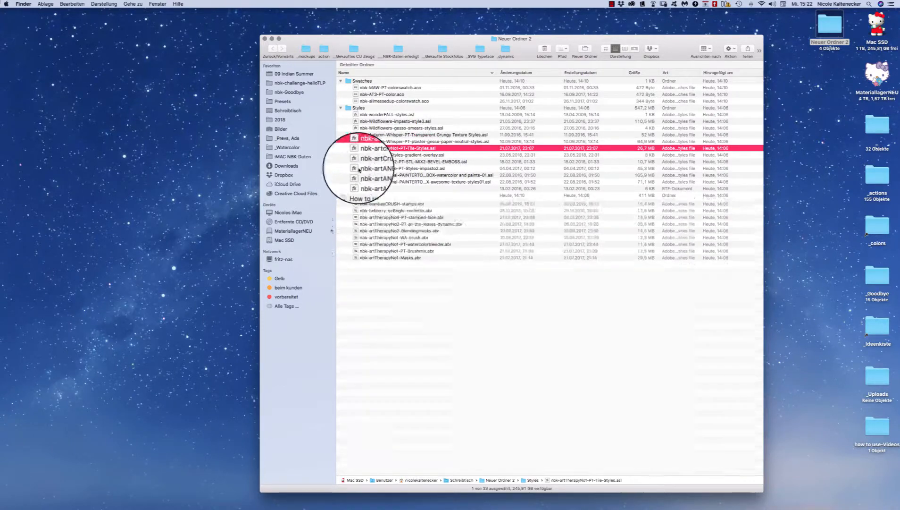
{"action": "left_click", "coordinate": [416, 115]}
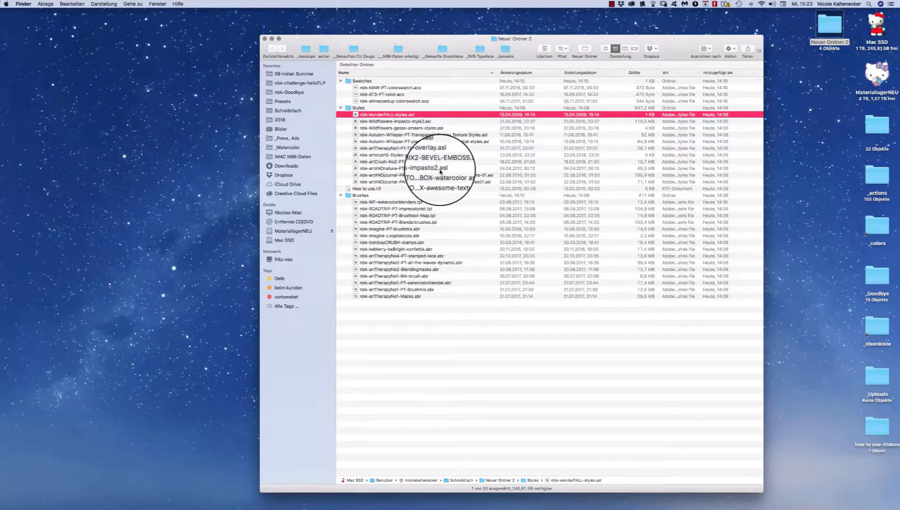
- Load nbk-helloTLP-Styles.asl from nbk-challenge-helloTLP's nbk-helloTLP-PT folder into Photoshop, and hide Photoshop to return to Finder
{"action": "left_click", "coordinate": [315, 84]}
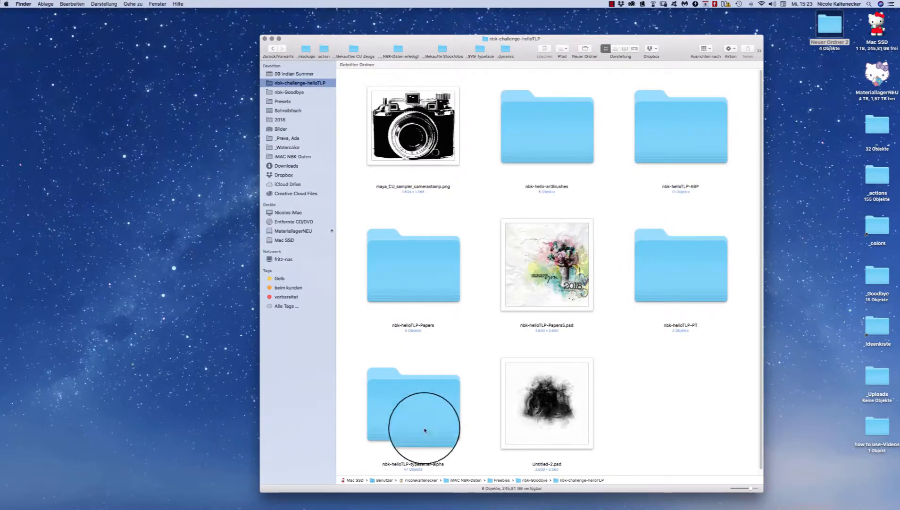
{"action": "left_click", "coordinate": [672, 273]}
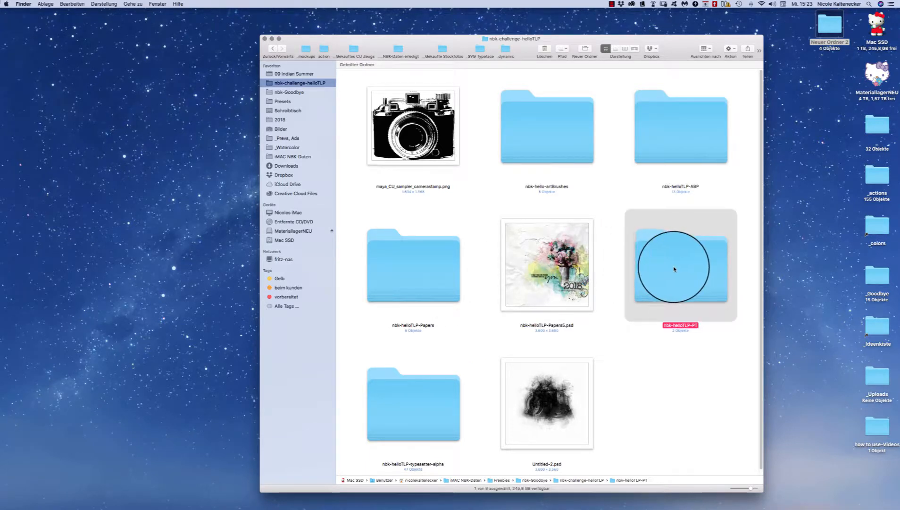
{"action": "double_click", "coordinate": [674, 269]}
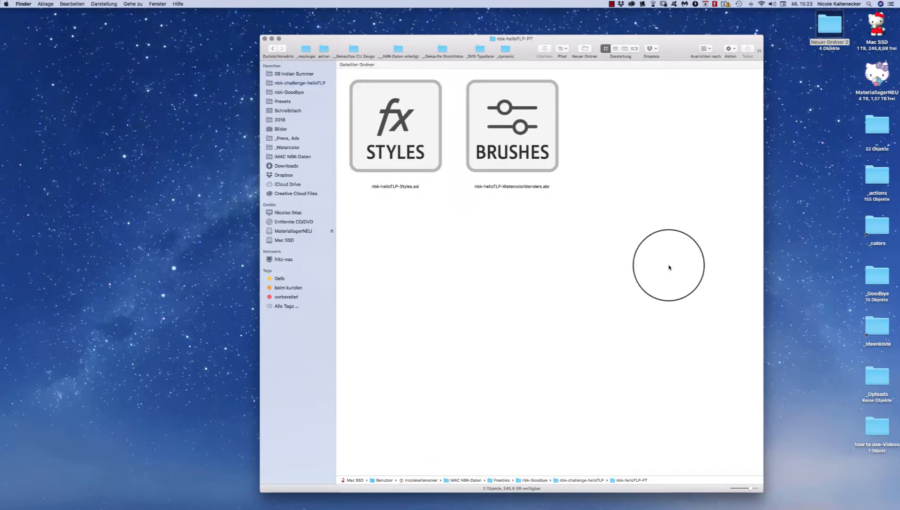
{"action": "left_click", "coordinate": [414, 146]}
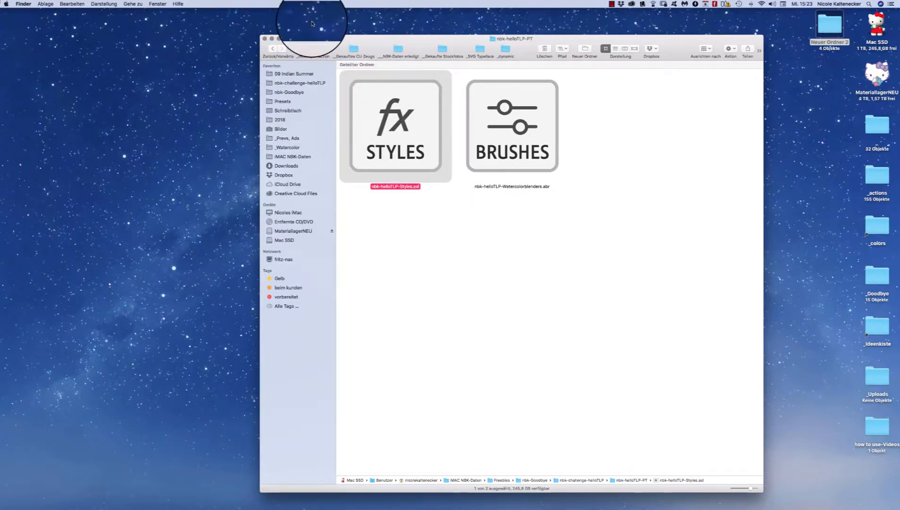
{"action": "key", "text": "super+o"}
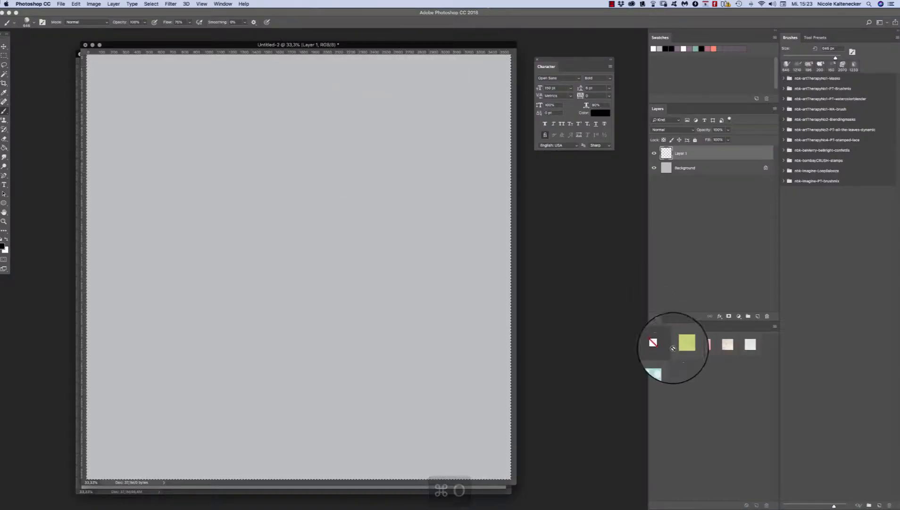
{"action": "key", "text": "super+h"}
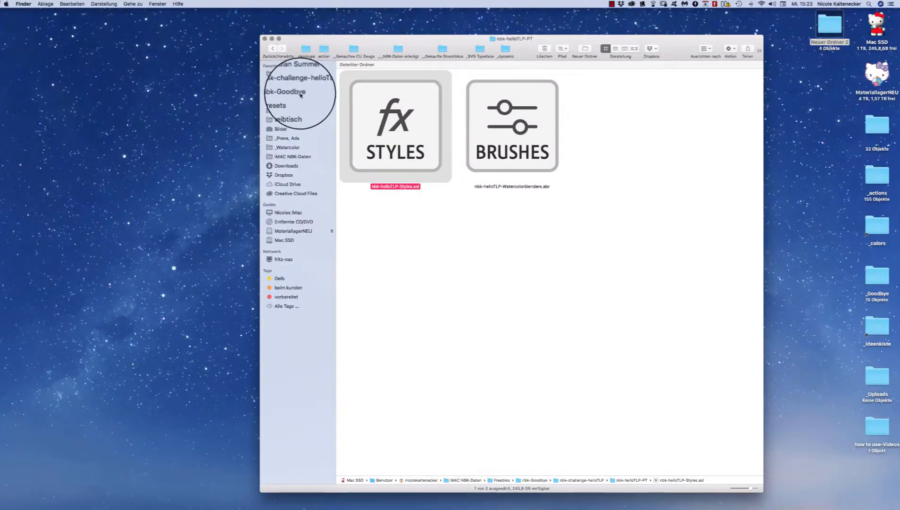
- Browse from nbk-Goodbye through nbk-challenge-goodbyeOscraps to the nbk-goodbyeO-PT folder to examine its brush and style files
{"action": "left_click", "coordinate": [302, 92]}
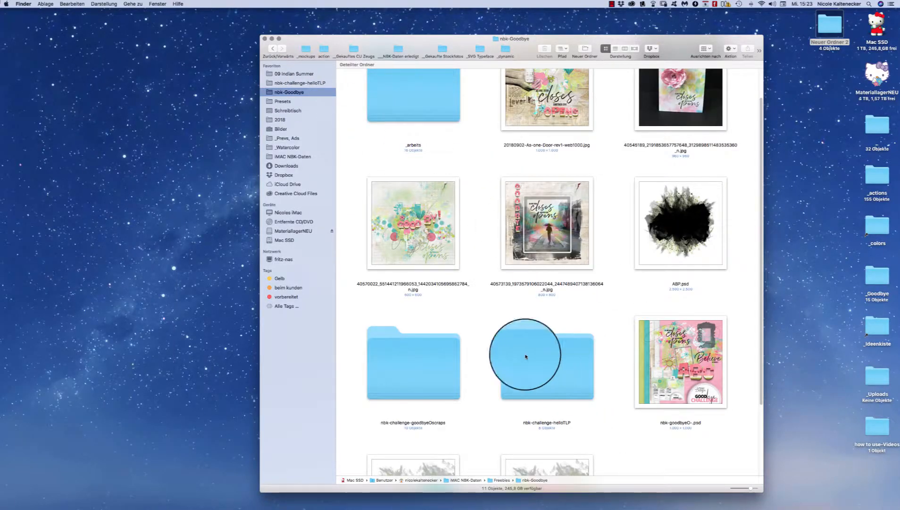
{"action": "left_click", "coordinate": [456, 385]}
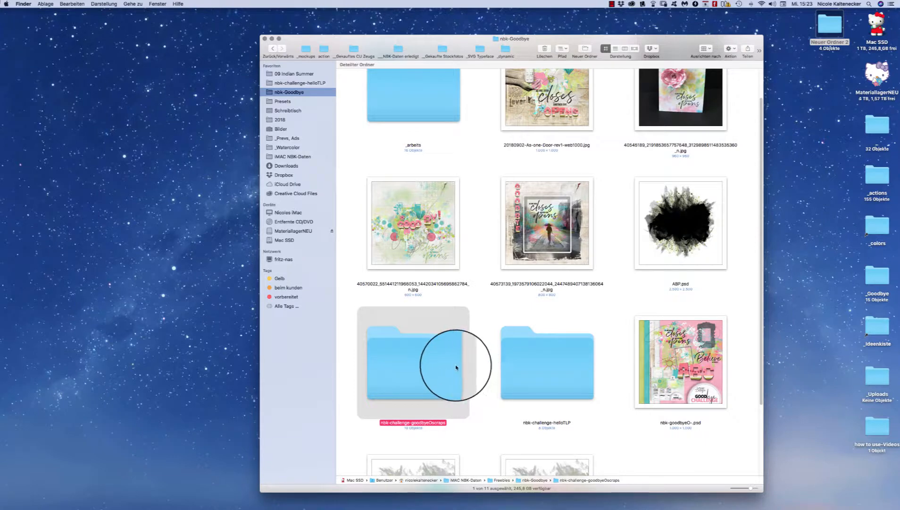
{"action": "double_click", "coordinate": [453, 365]}
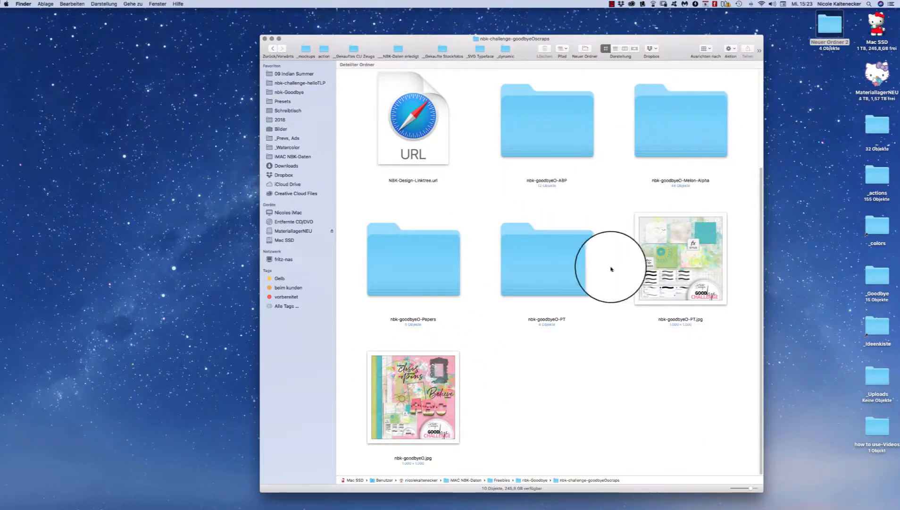
{"action": "double_click", "coordinate": [581, 270]}
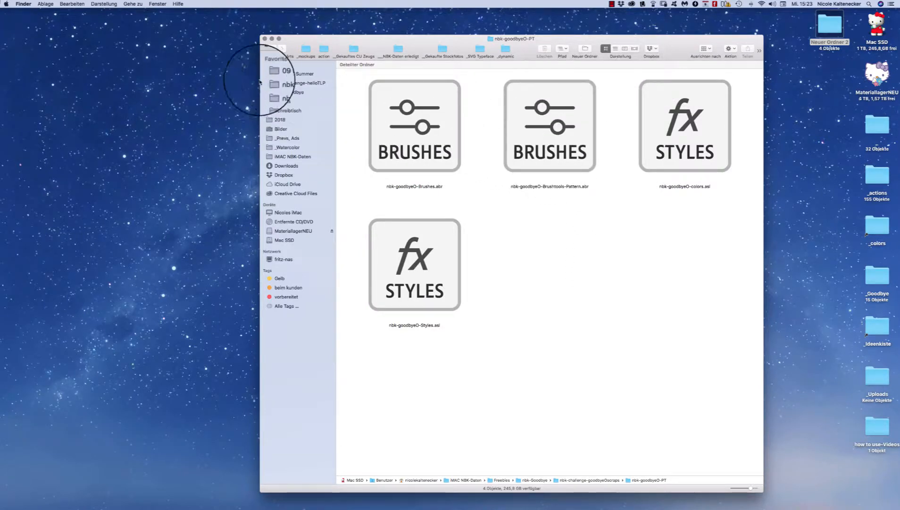
- Load the nbk-indiansummer-PT-Colorswatch.aco swatches into Photoshop from the nbk-indiansummer-PT-Colors folder within 09 Indian Summer
{"action": "left_click", "coordinate": [300, 75]}
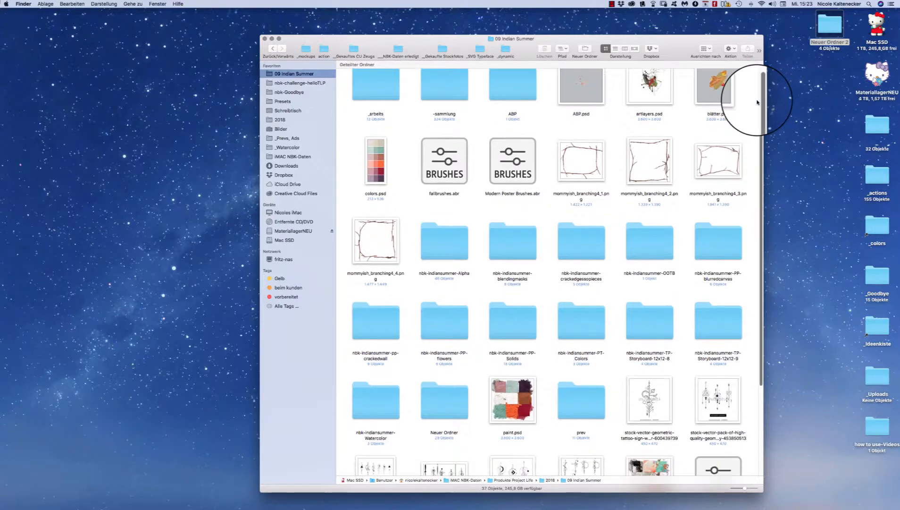
{"action": "double_click", "coordinate": [584, 352]}
{"action": "left_click", "coordinate": [614, 196]}
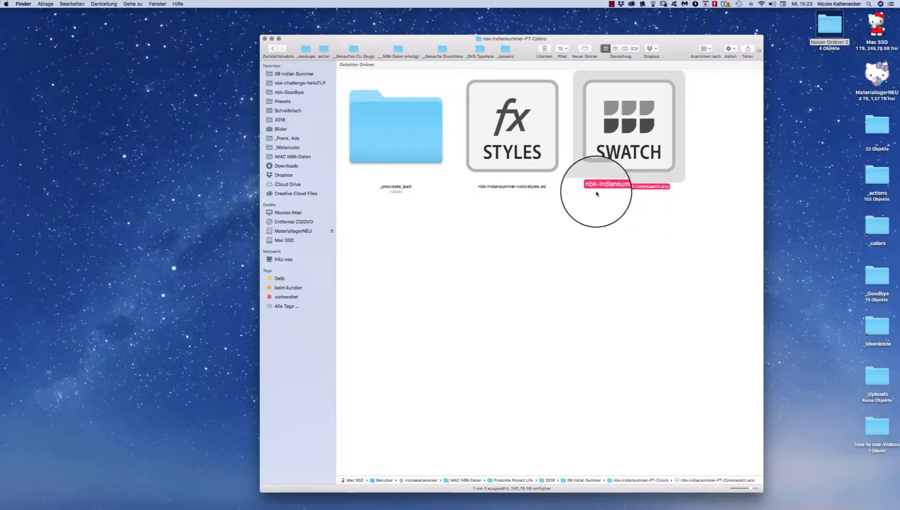
{"action": "double_click", "coordinate": [648, 127]}
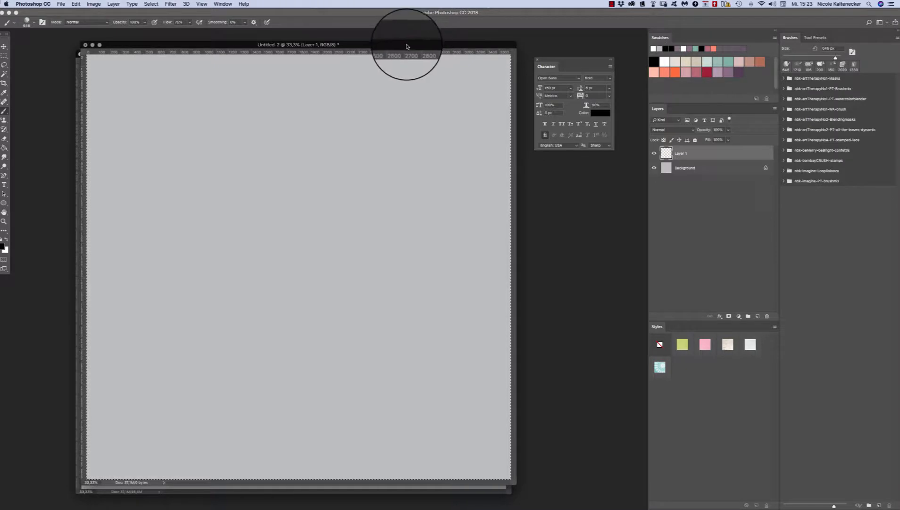
- Enlarge the Untitled-2 window and stamp the nbk-artTherapyNo1-Masks2.png brush once on Layer 1, right of the canvas centre
{"action": "mouse_move", "coordinate": [407, 46]}
{"action": "left_mouse_down"}
{"action": "mouse_move", "coordinate": [417, 53]}
{"action": "mouse_move", "coordinate": [413, 47]}
{"action": "left_mouse_up"}
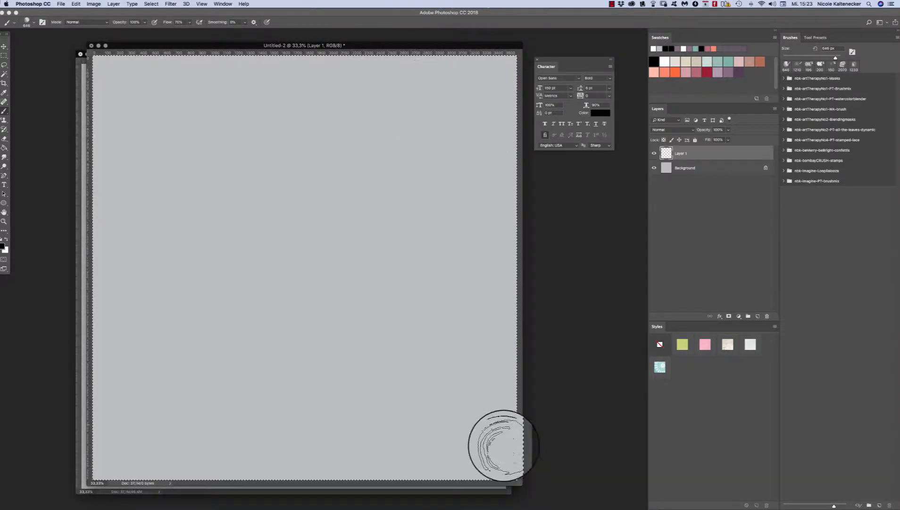
{"action": "left_click_drag", "start_coordinate": [520, 482], "coordinate": [538, 501]}
{"action": "right_click", "coordinate": [328, 255]}
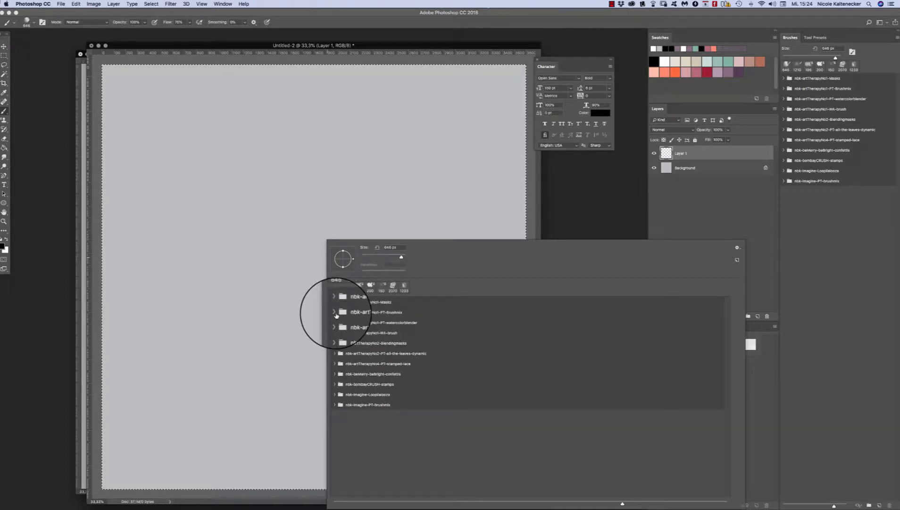
{"action": "left_click", "coordinate": [335, 312]}
{"action": "left_click", "coordinate": [335, 312]}
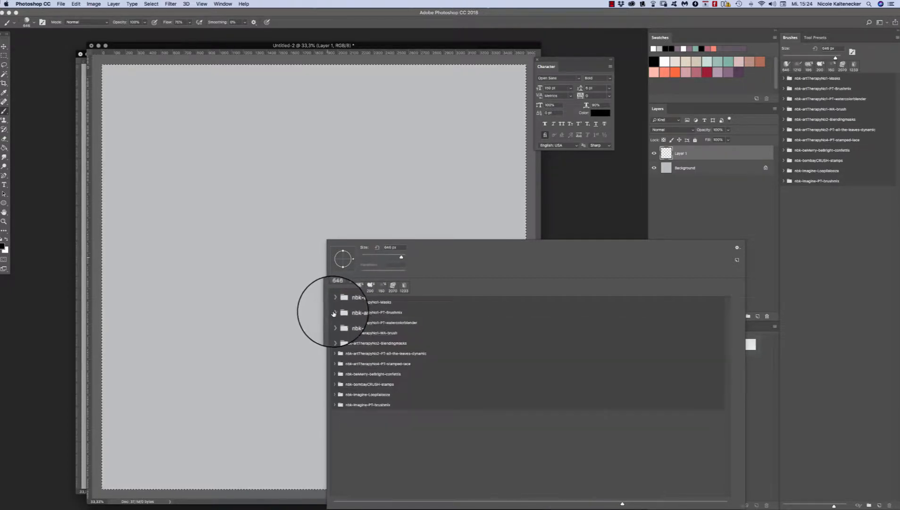
{"action": "left_click", "coordinate": [335, 303]}
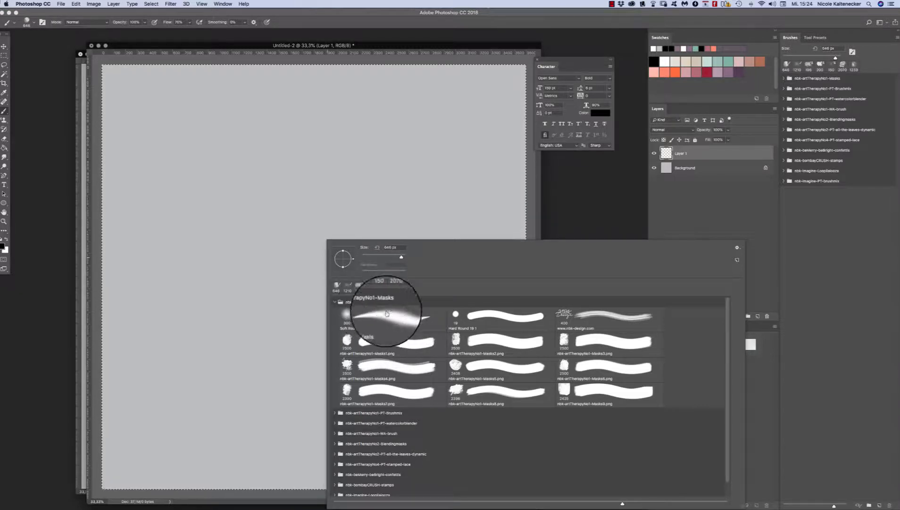
{"action": "double_click", "coordinate": [460, 338]}
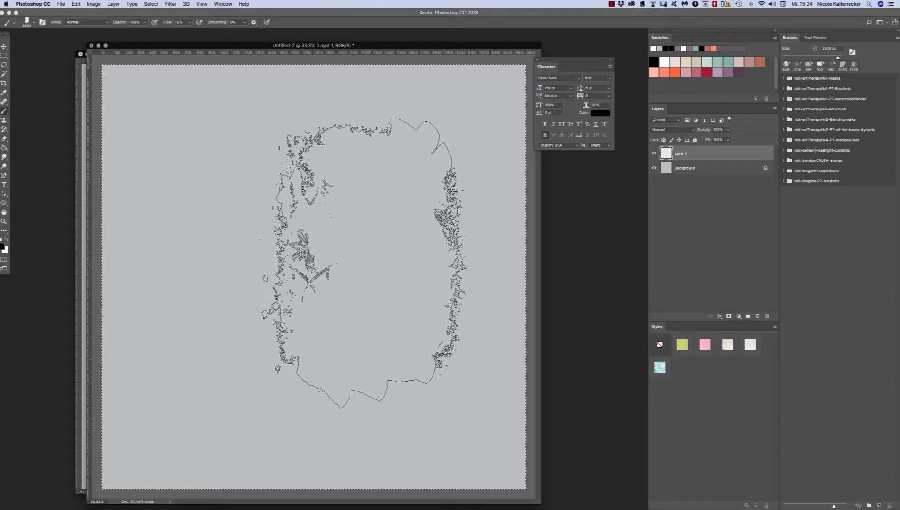
{"action": "left_click", "coordinate": [366, 264]}
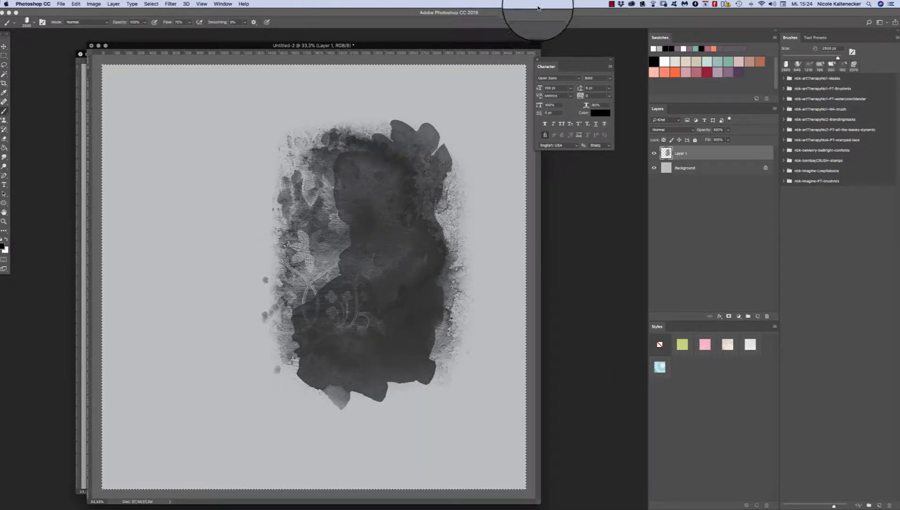
- Remove the selection and stamp the nbk-artTherapyNo1-Masks8.png brush over the lower half of the existing mask shape
{"action": "key", "text": "super+d"}
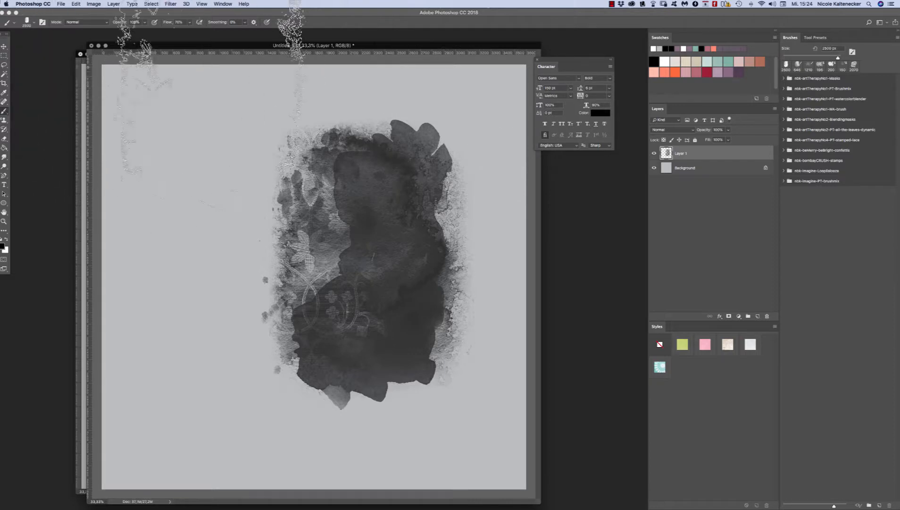
{"action": "left_click_drag", "start_coordinate": [202, 46], "coordinate": [203, 44]}
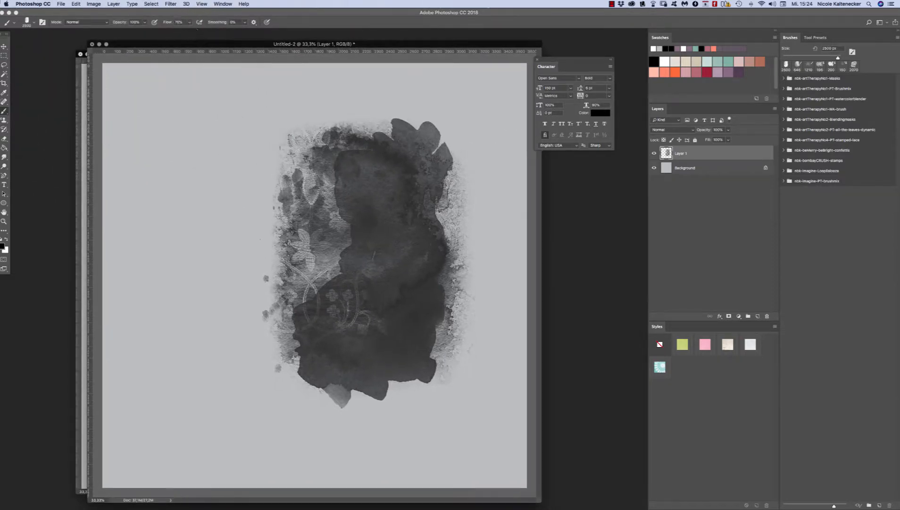
{"action": "right_click", "coordinate": [454, 279]}
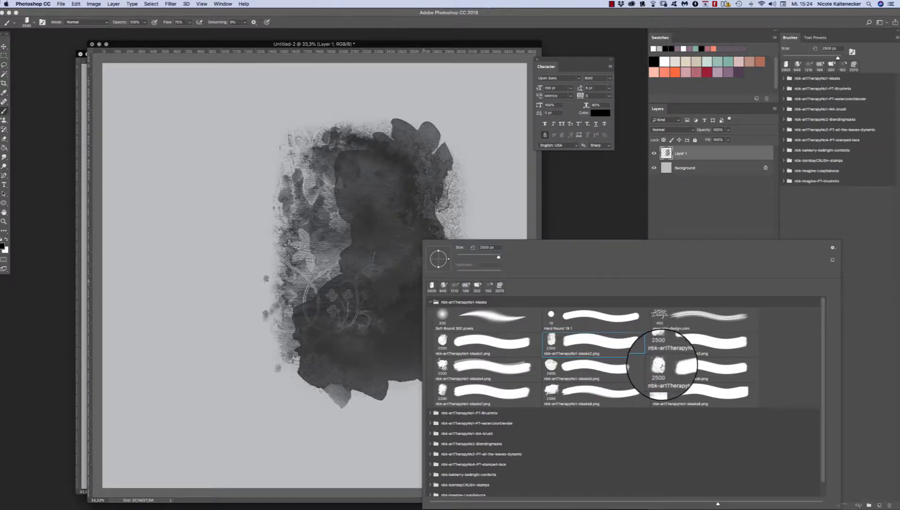
{"action": "double_click", "coordinate": [551, 390]}
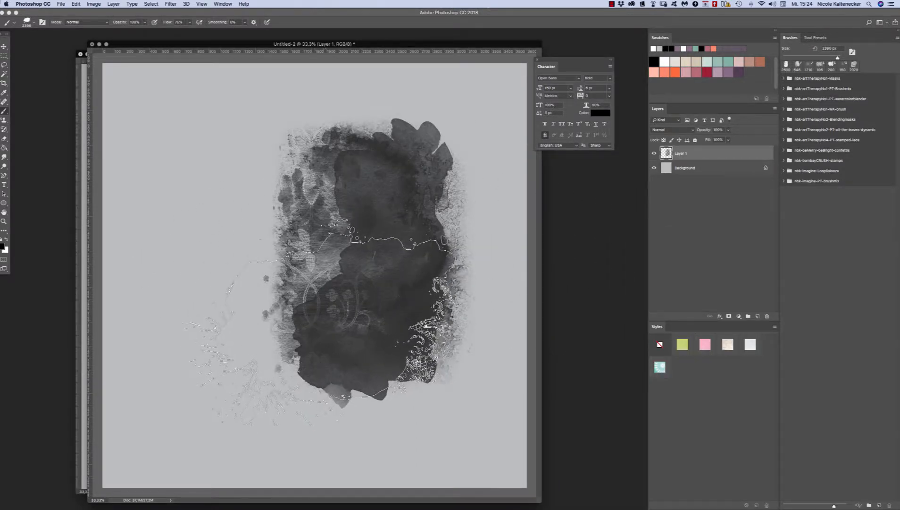
{"action": "left_click", "coordinate": [324, 321]}
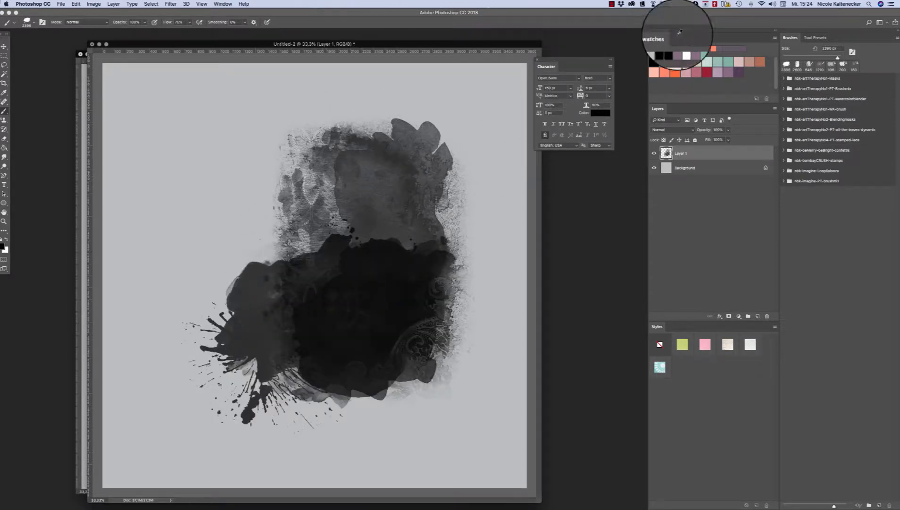
- Briefly hide the Background layer to check transparency, and stamp the nbk-artTherapyNo1-Masks4.png brush over the upper-left part of the shape
{"action": "left_click", "coordinate": [654, 168]}
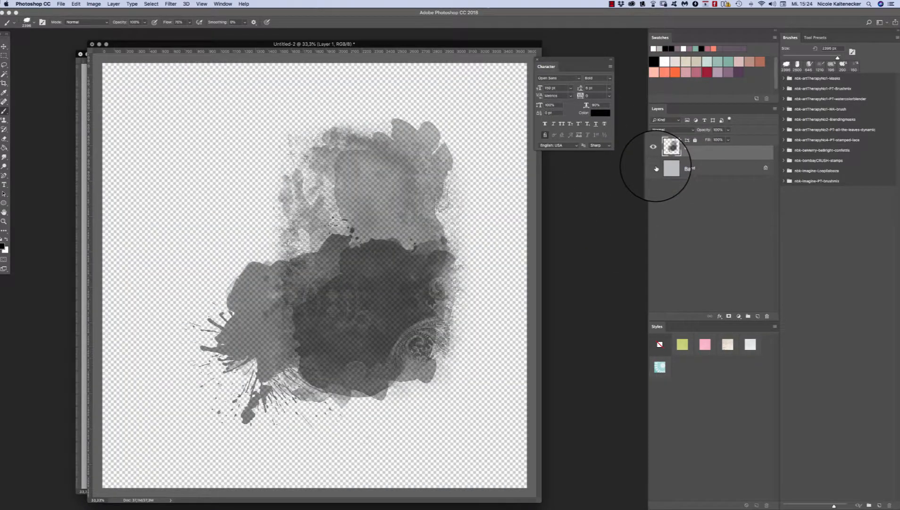
{"action": "left_click", "coordinate": [654, 168]}
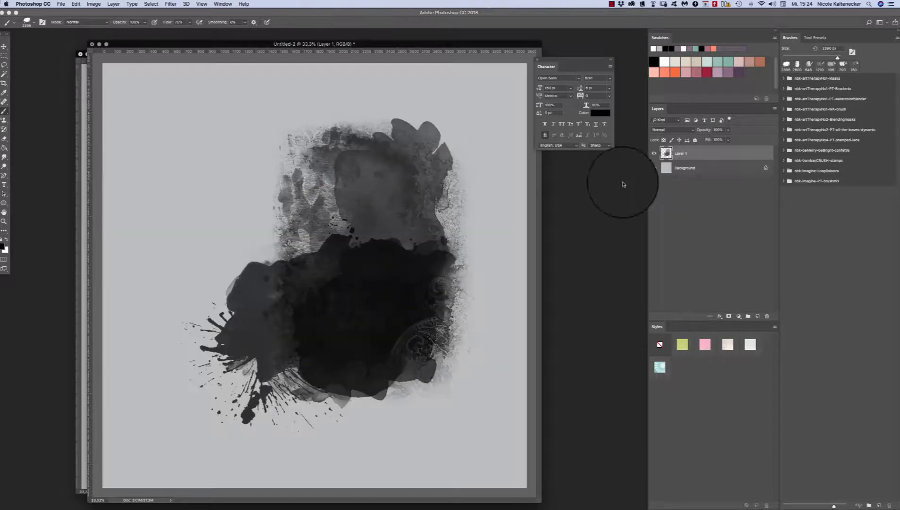
{"action": "right_click", "coordinate": [467, 297]}
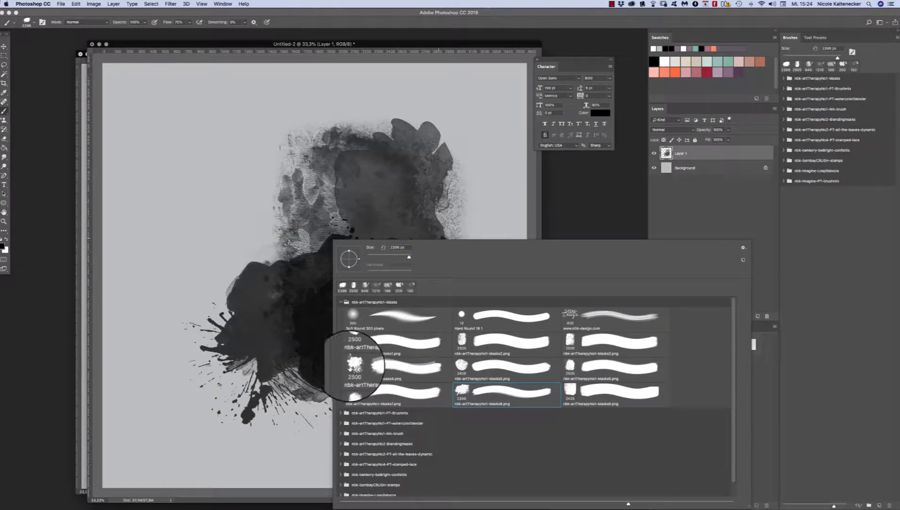
{"action": "double_click", "coordinate": [354, 341]}
{"action": "left_click", "coordinate": [353, 281]}
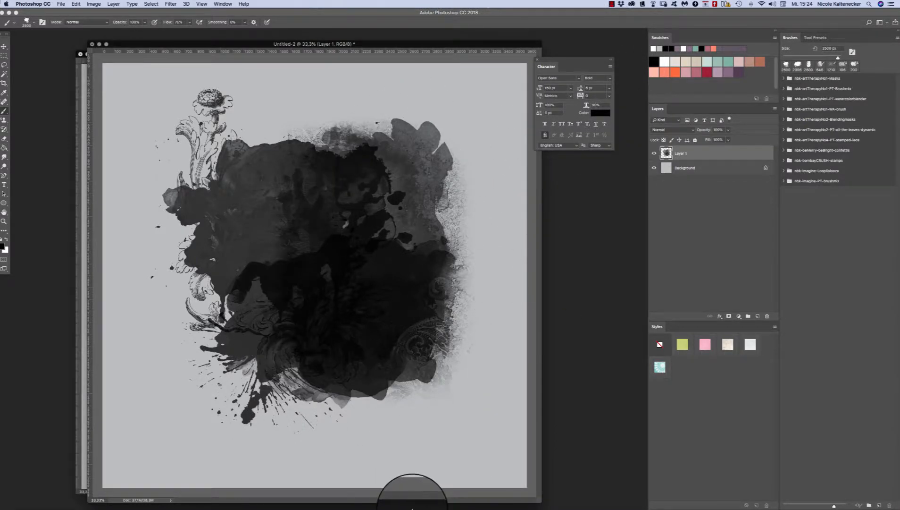
- Expand the nbk-artTherapyNo1-WA-brush group in the canvas brush picker and look through its word-art brushes
{"action": "mouse_move", "coordinate": [415, 506]}
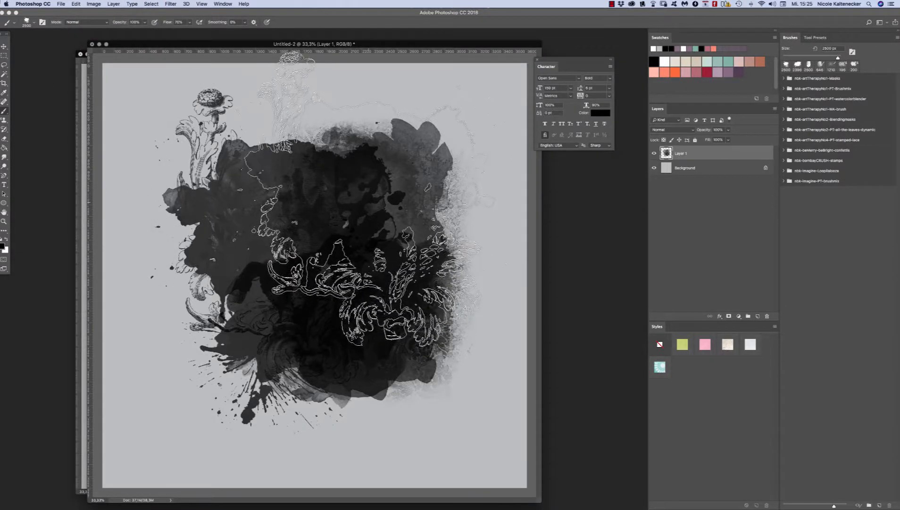
{"action": "right_click", "coordinate": [374, 201]}
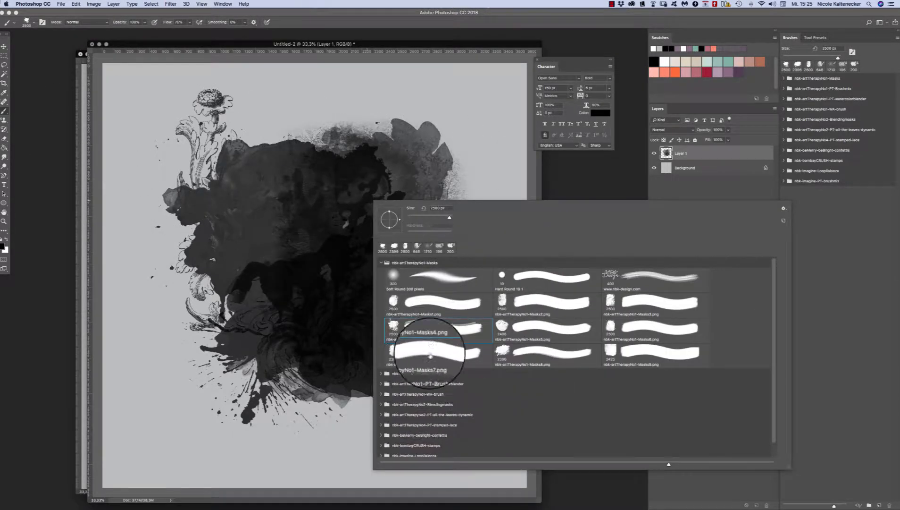
{"action": "left_click", "coordinate": [381, 397]}
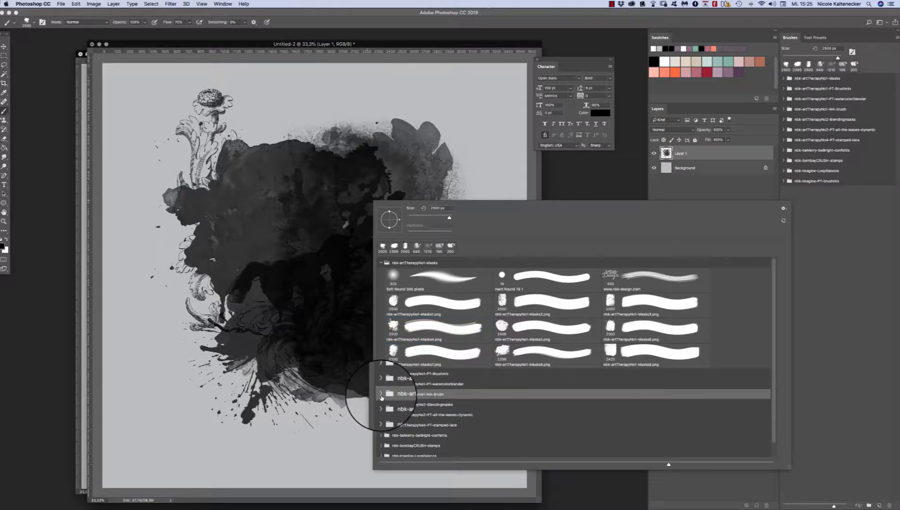
{"action": "left_click", "coordinate": [382, 397]}
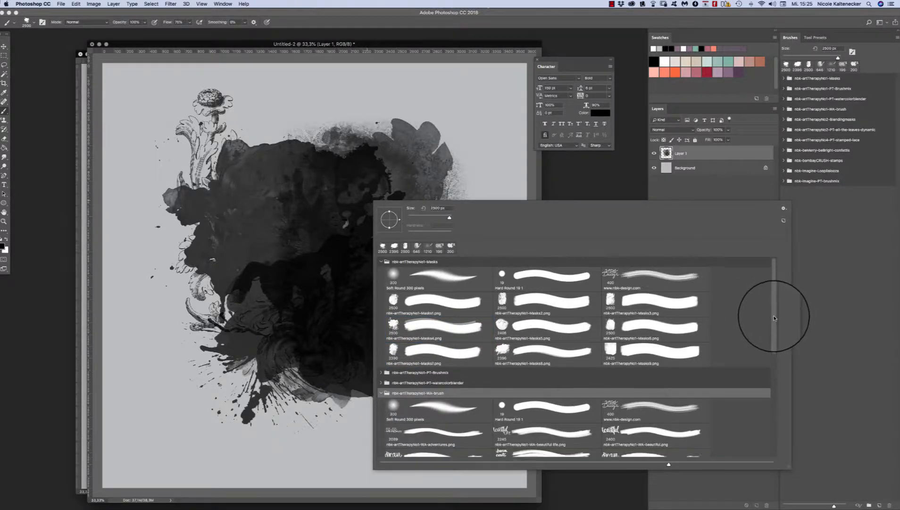
{"action": "left_click_drag", "start_coordinate": [771, 312], "coordinate": [770, 367]}
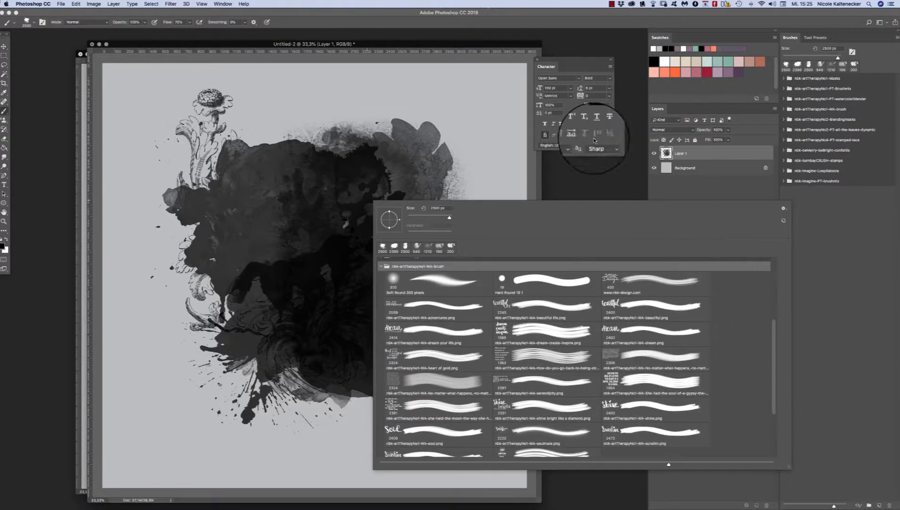
- Try the nbk-artTherapyNo1-WA-soul.png brush over the lower-left part of the shape and undo the stamp
{"action": "left_click", "coordinate": [393, 431]}
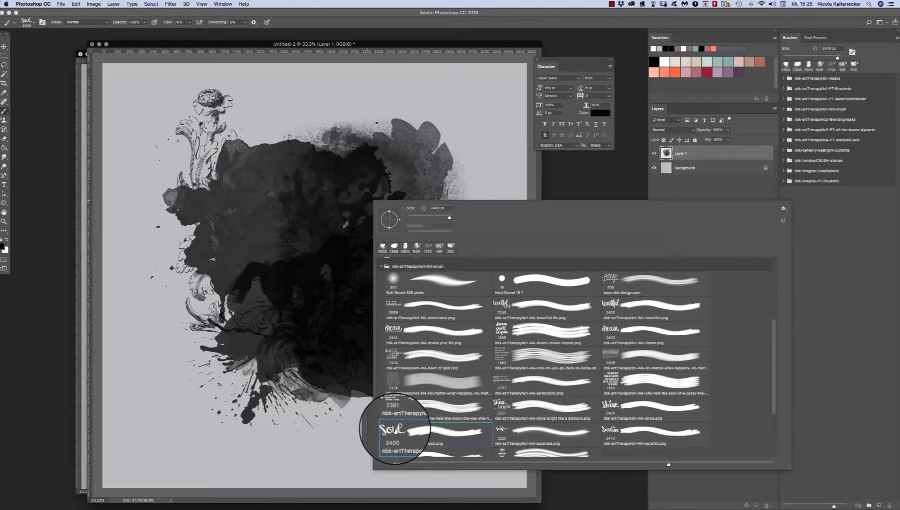
{"action": "left_click", "coordinate": [366, 375]}
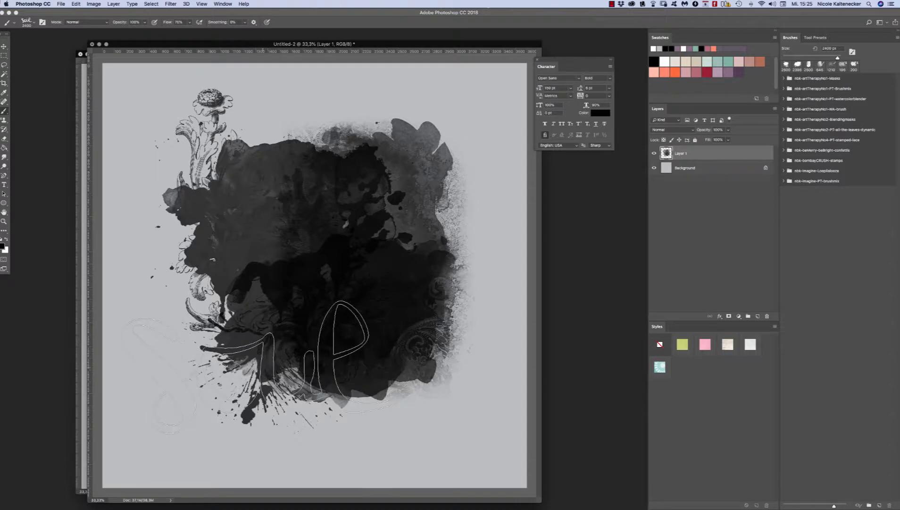
{"action": "left_click", "coordinate": [264, 367]}
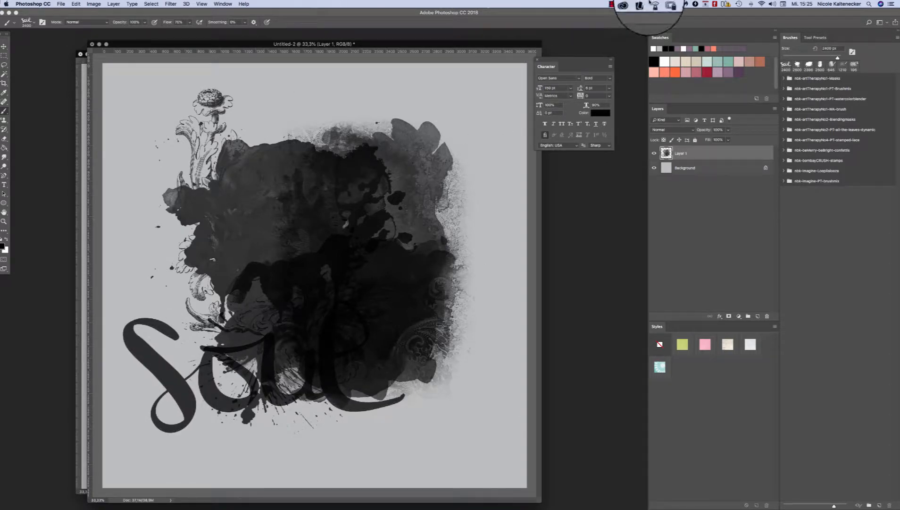
{"action": "key", "text": "super+z"}
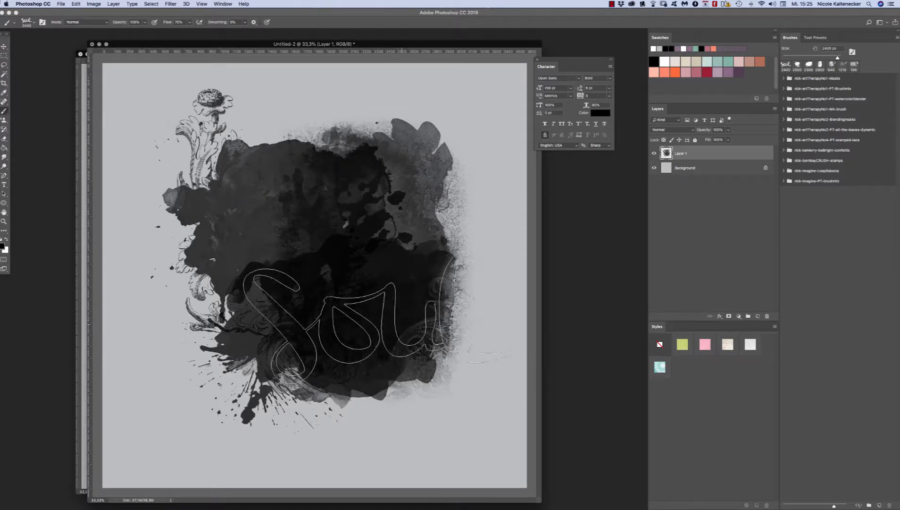
- Using the Eraser, cut the serendipity and No-matter-what-happens word-art brushes out of the lower part of the shape
{"action": "right_click", "coordinate": [329, 294]}
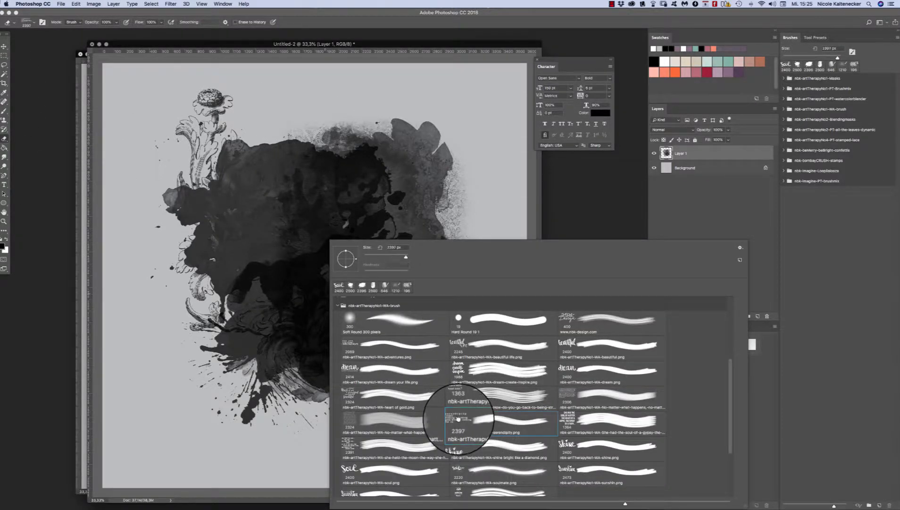
{"action": "double_click", "coordinate": [457, 418]}
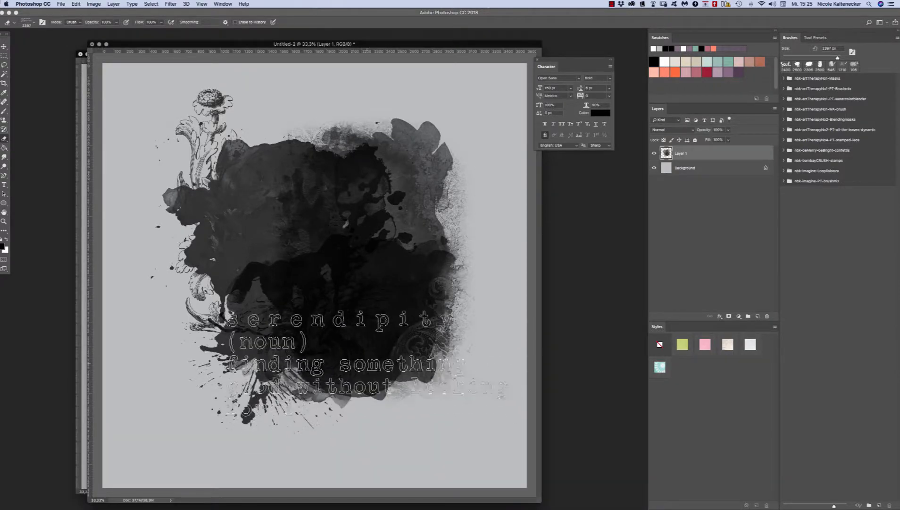
{"action": "left_click", "coordinate": [368, 364]}
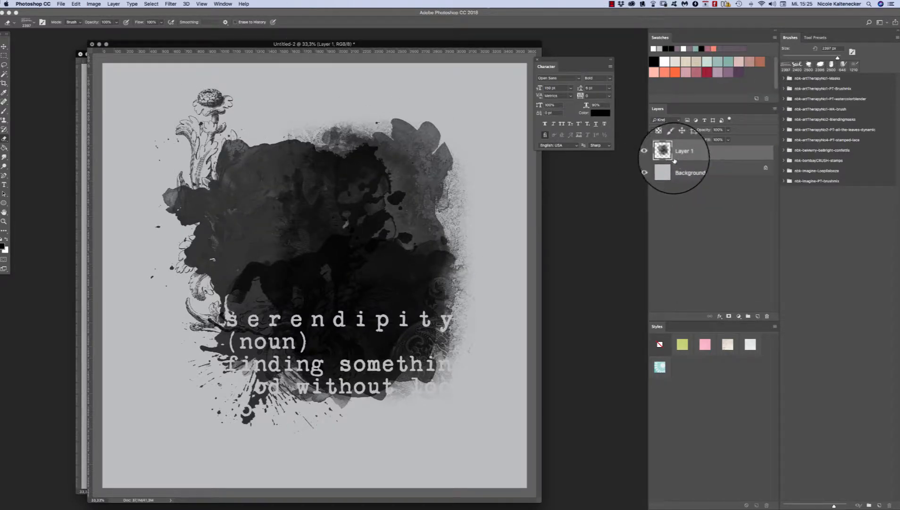
{"action": "right_click", "coordinate": [539, 265]}
{"action": "double_click", "coordinate": [578, 387]}
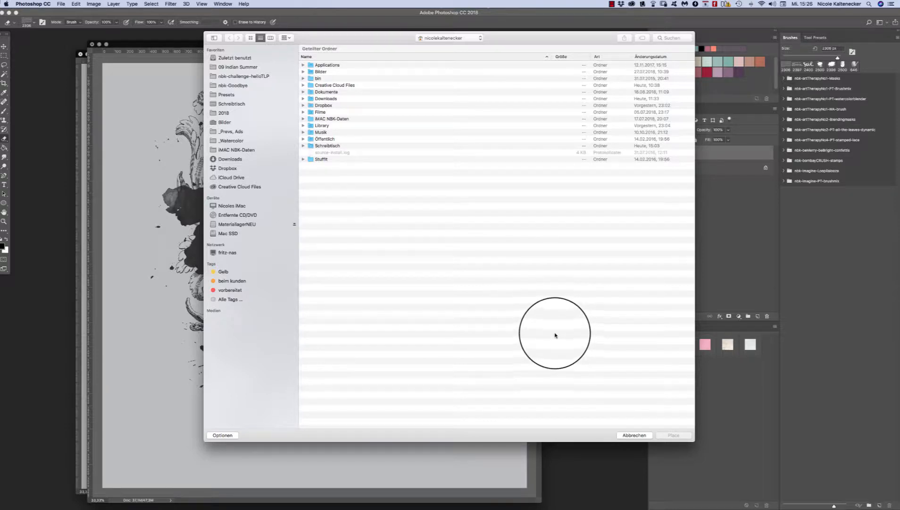
- In the file chooser for placing an image, open the _Fotos folder within 2018 > 08 Strength of a Woman
{"action": "left_click", "coordinate": [630, 435]}
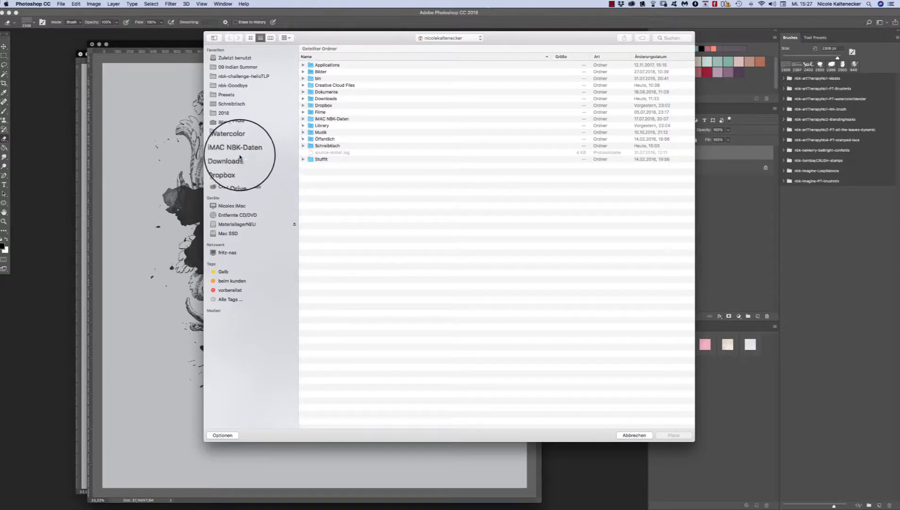
{"action": "left_click", "coordinate": [261, 68]}
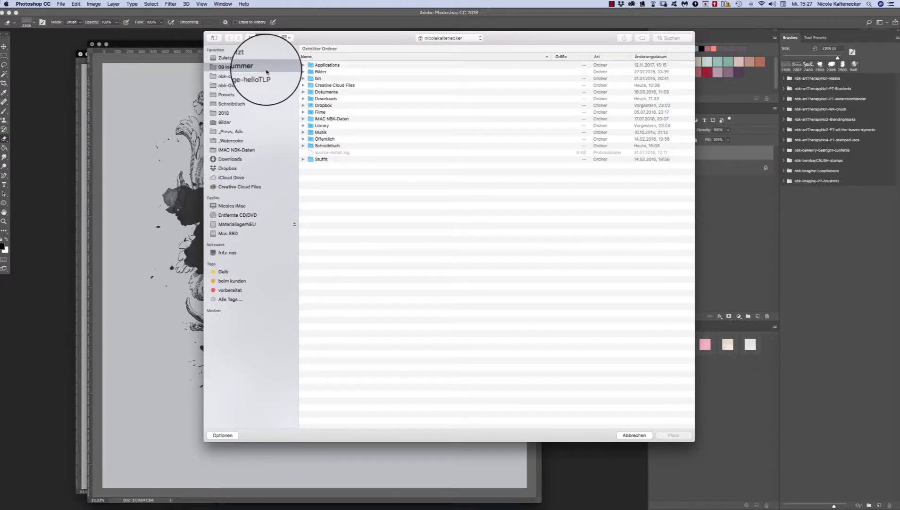
{"action": "key", "text": "super+Up"}
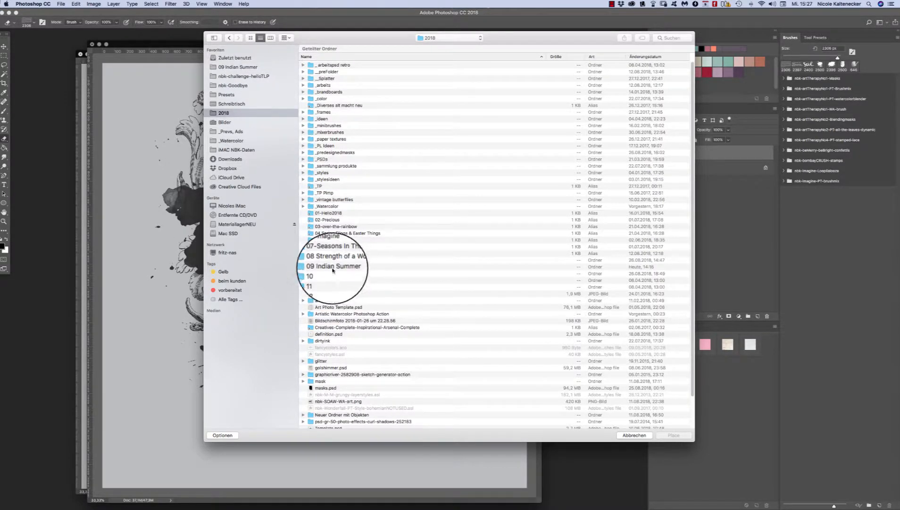
{"action": "left_click", "coordinate": [334, 260]}
{"action": "key", "text": "super+Down"}
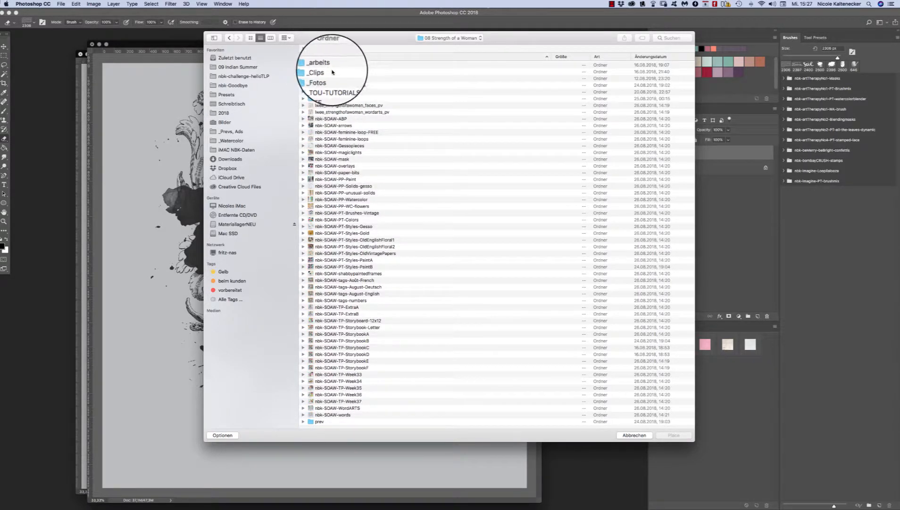
{"action": "double_click", "coordinate": [334, 78]}
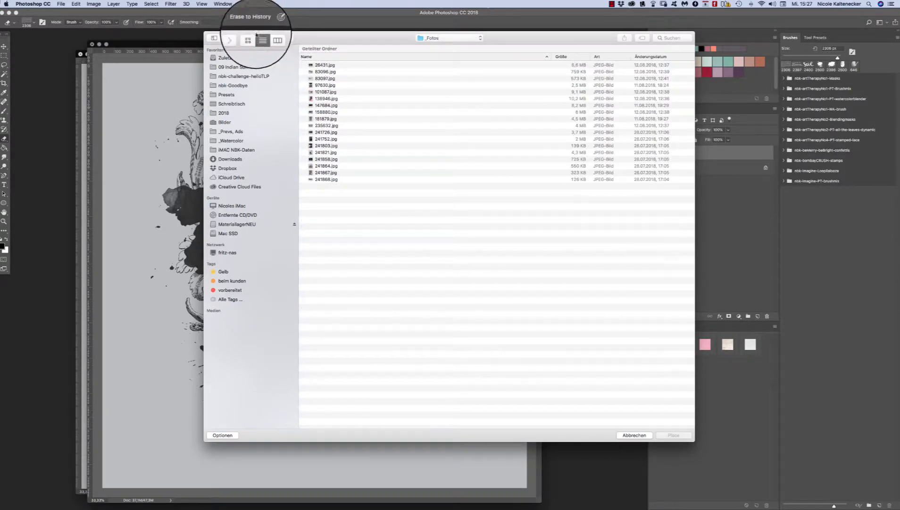
- Show the photos as thumbnails and place the lily picture 241858.jpg on the canvas as a new layer
{"action": "left_click", "coordinate": [251, 38]}
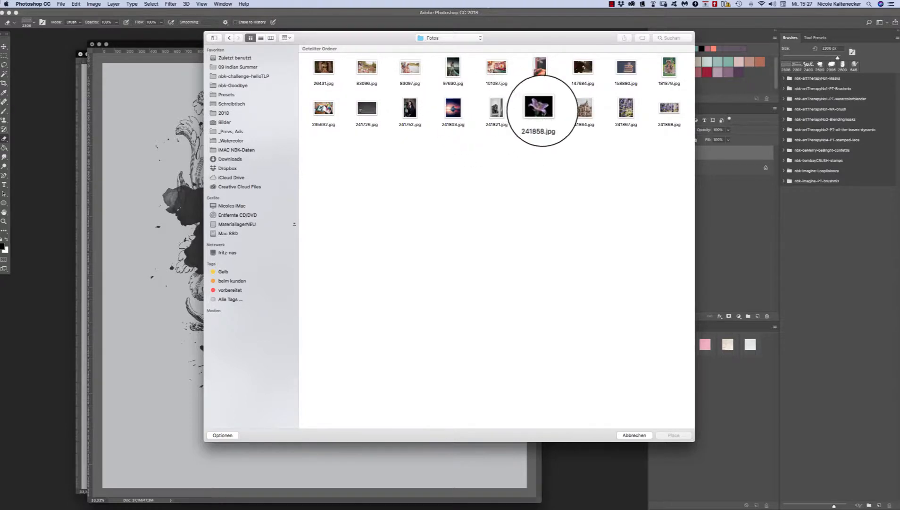
{"action": "left_click", "coordinate": [543, 110]}
{"action": "double_click", "coordinate": [544, 111]}
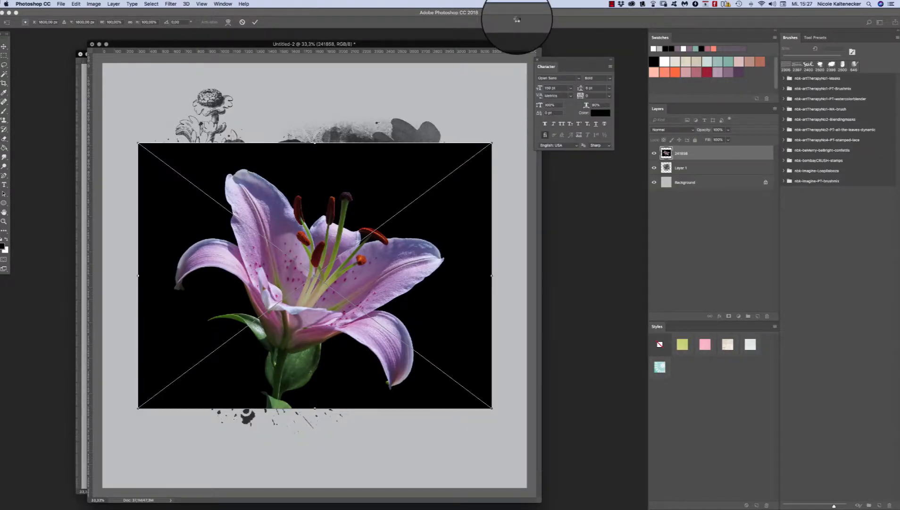
{"action": "key", "text": "Return"}
{"action": "key", "text": "super+t"}
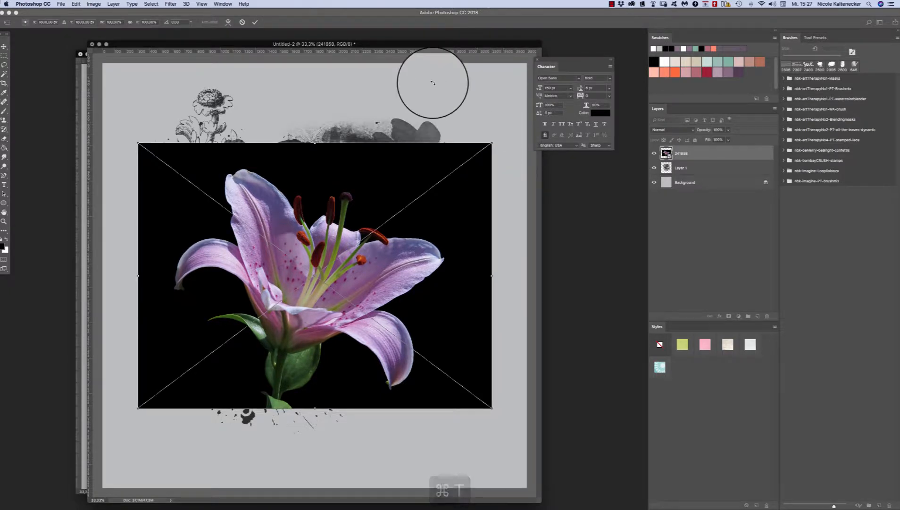
{"action": "key", "text": "Delete"}
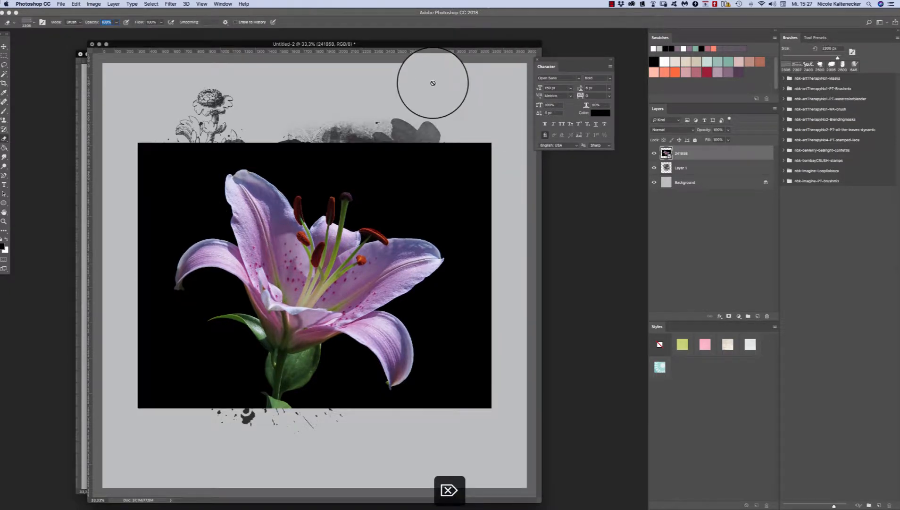
- Hide the 241858 photo layer and scale the mask shape on Layer 1 down slightly
{"action": "left_click", "coordinate": [686, 168]}
{"action": "left_click", "coordinate": [655, 154]}
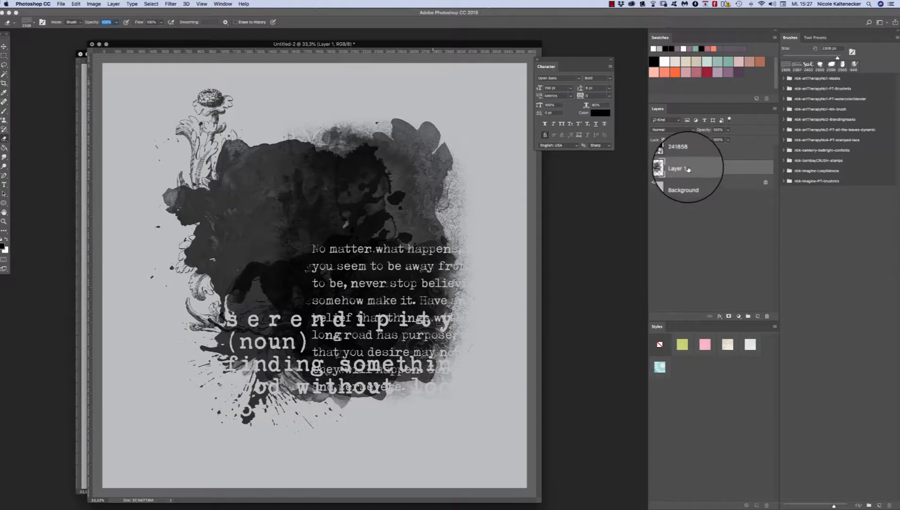
{"action": "key", "text": "super+t"}
{"action": "left_click_drag", "start_coordinate": [464, 93], "coordinate": [452, 110]}
{"action": "key", "text": "Return"}
{"action": "key", "text": "e"}
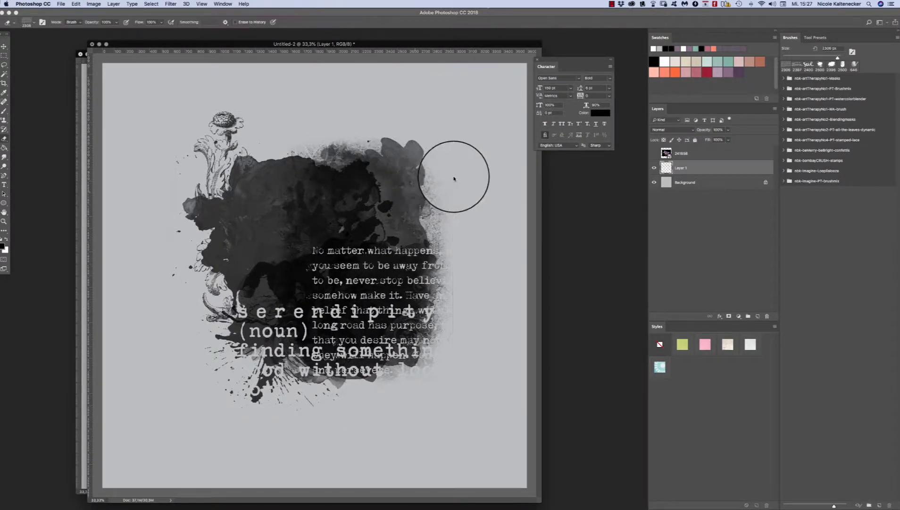
- Show the 241858 photo layer again and enlarge the lily picture to about 114% so it covers the mask shape
{"action": "left_click", "coordinate": [689, 154]}
{"action": "left_click", "coordinate": [654, 153]}
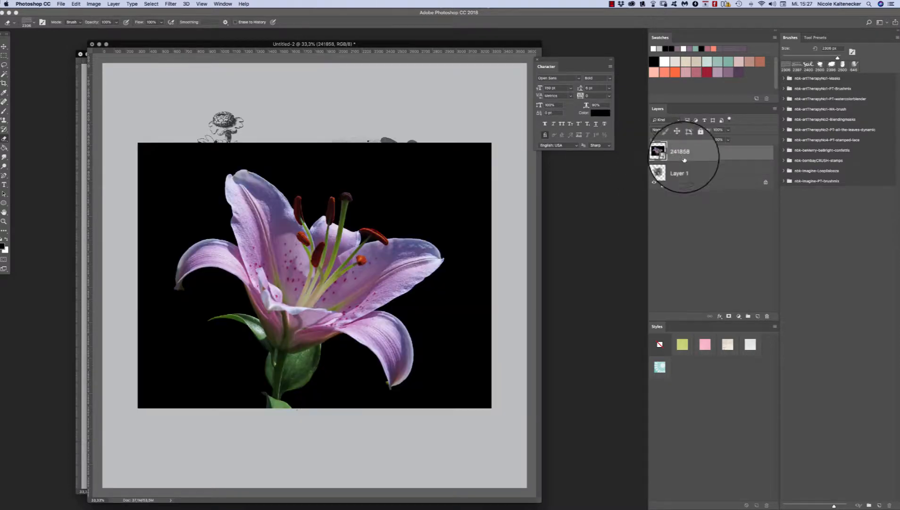
{"action": "key", "text": "super+t"}
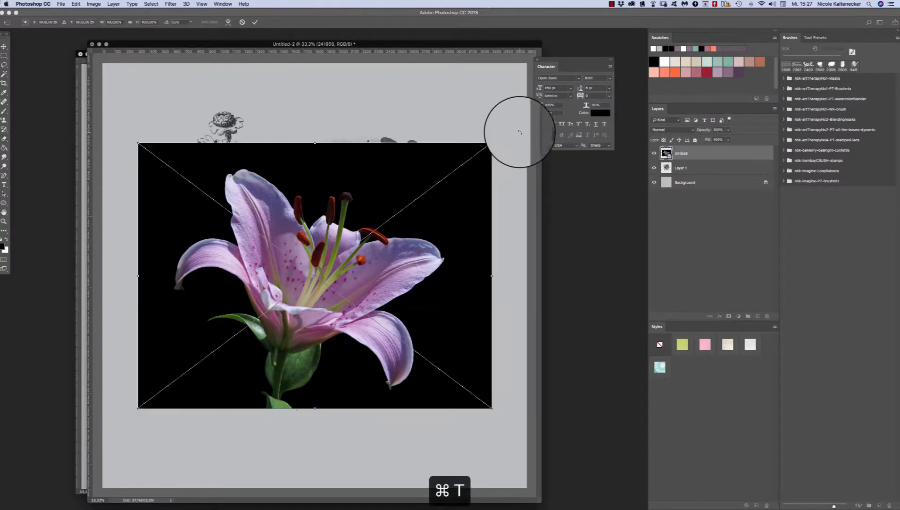
{"action": "left_click_drag", "start_coordinate": [492, 142], "coordinate": [533, 110]}
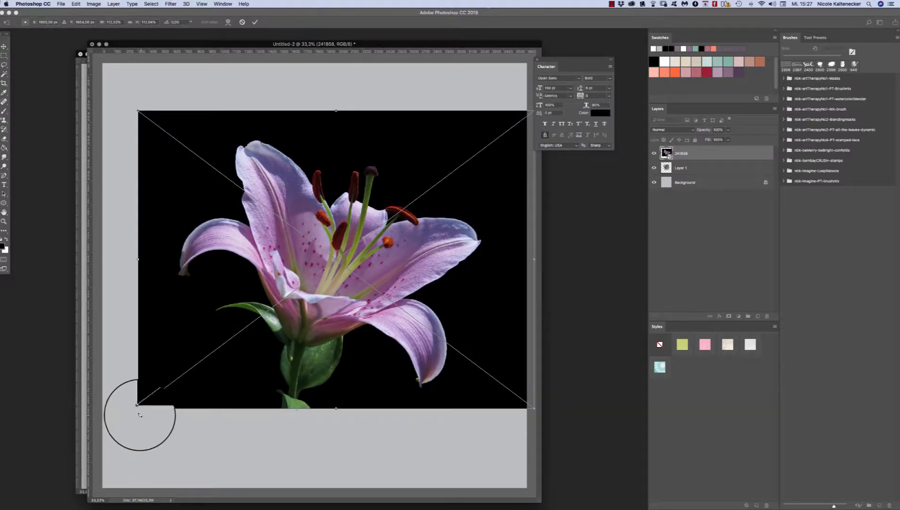
{"action": "left_click_drag", "start_coordinate": [136, 410], "coordinate": [131, 414]}
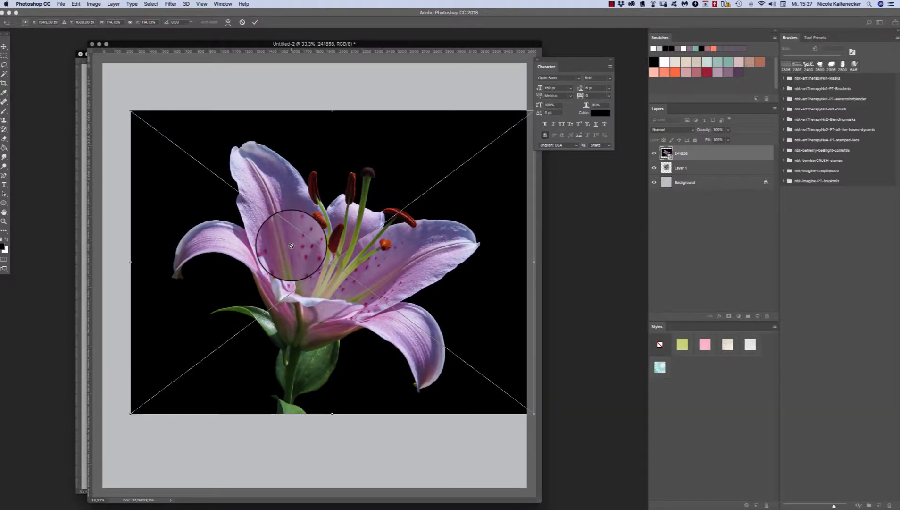
{"action": "key", "text": "Return"}
- Clip the 241858 photo layer to the mask shape on Layer 1
{"action": "right_click", "coordinate": [711, 154]}
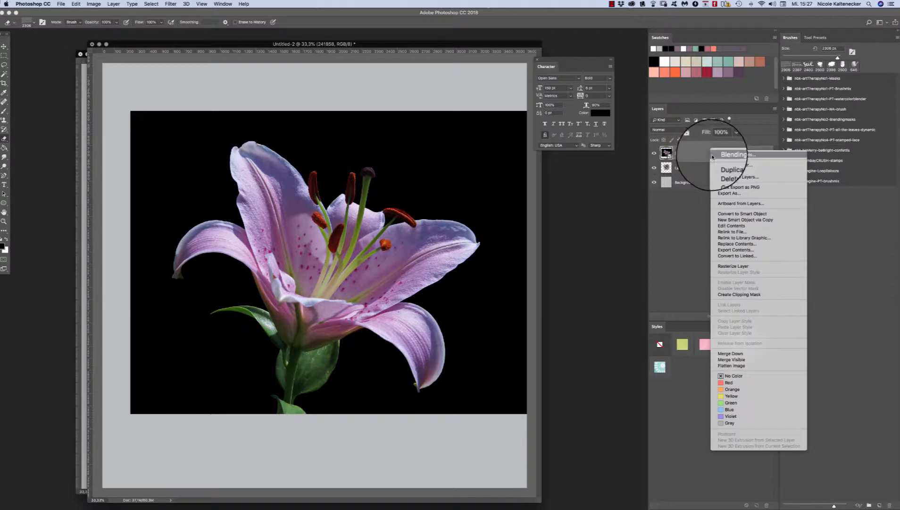
{"action": "right_click", "coordinate": [702, 154]}
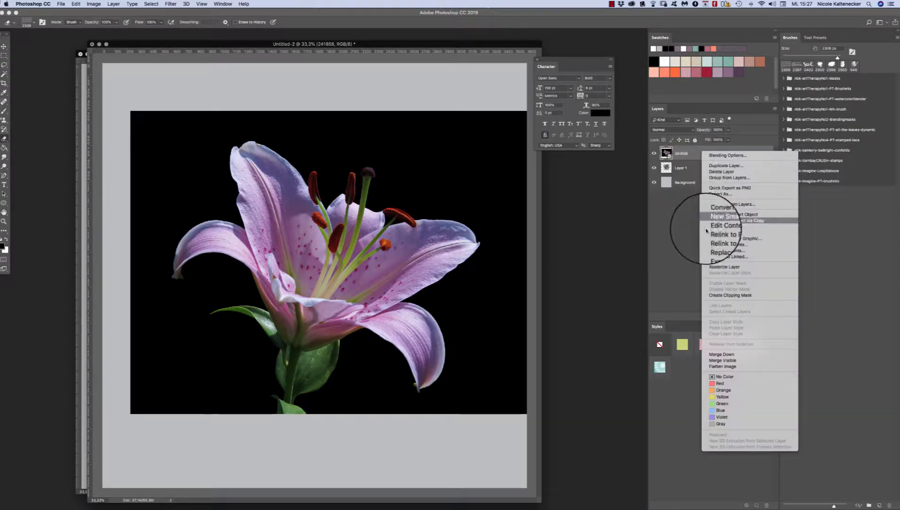
{"action": "left_click", "coordinate": [727, 289]}
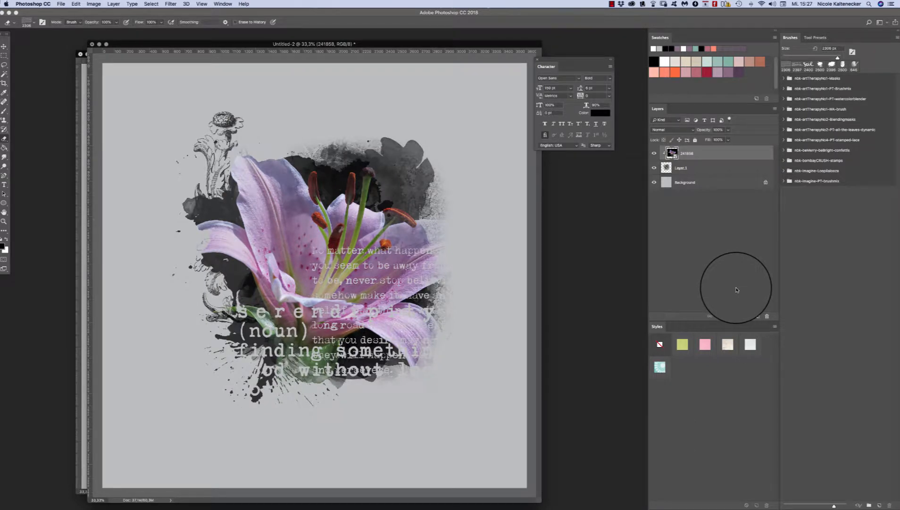
{"action": "left_click", "coordinate": [299, 187]}
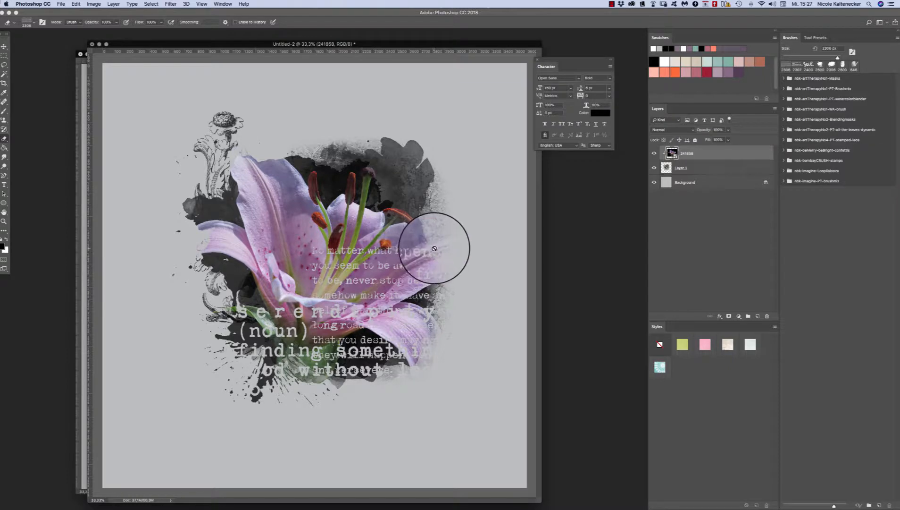
- Hide the clipped photo and try the loaded pattern styles on Layer 1, ending with the beige vintage newsprint style
{"action": "left_click", "coordinate": [655, 152]}
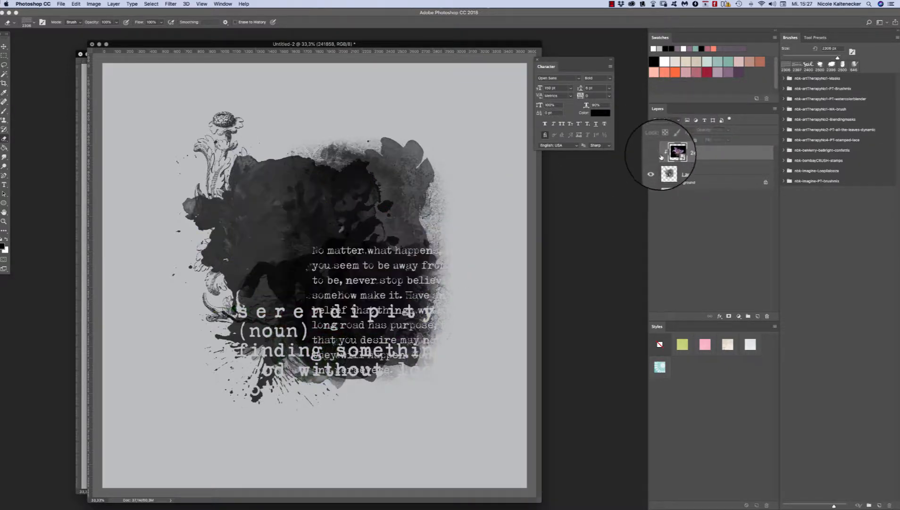
{"action": "left_click", "coordinate": [695, 169]}
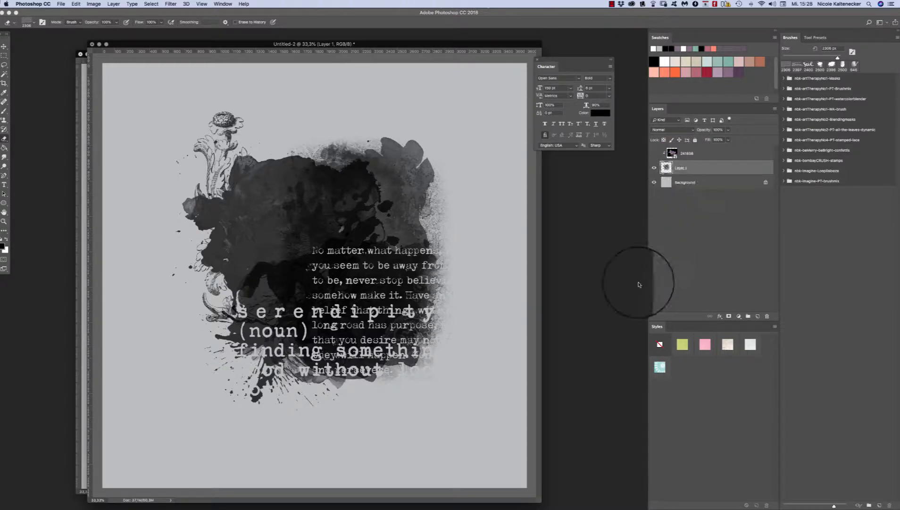
{"action": "left_click", "coordinate": [682, 348]}
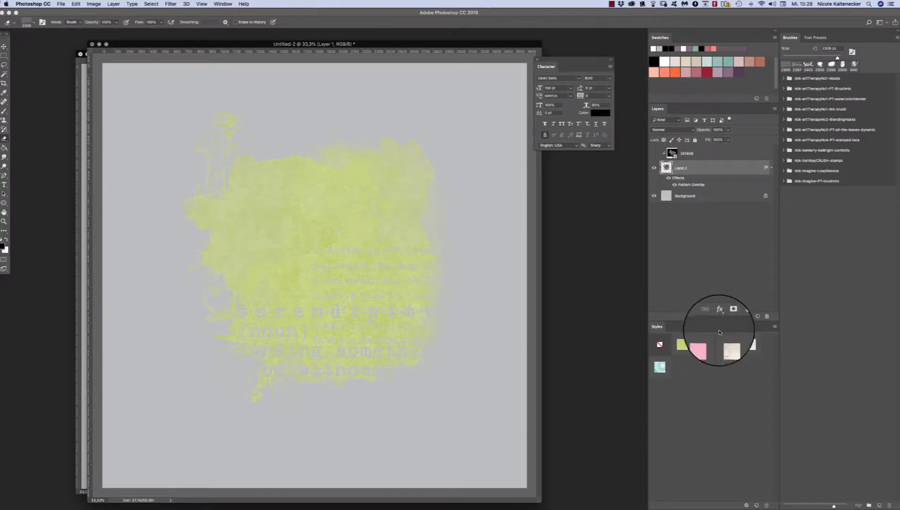
{"action": "left_click", "coordinate": [705, 344]}
{"action": "left_click", "coordinate": [729, 346]}
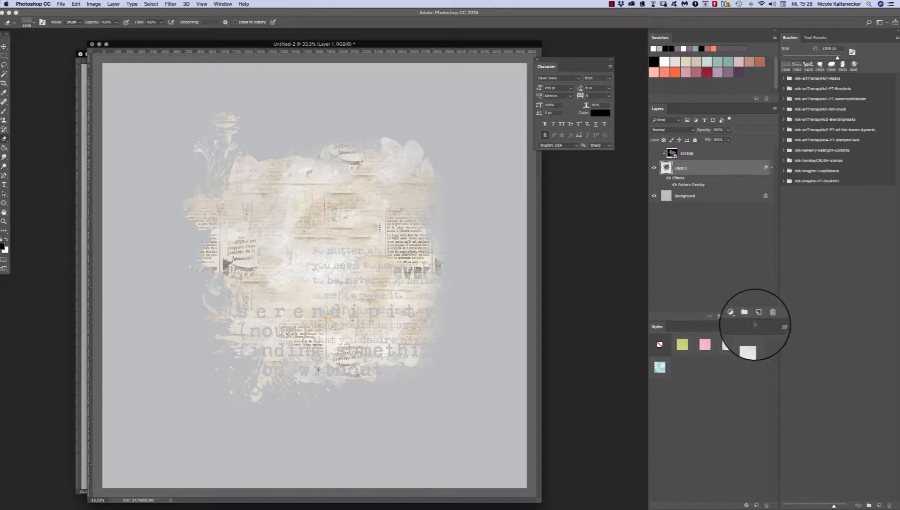
{"action": "left_click", "coordinate": [750, 345]}
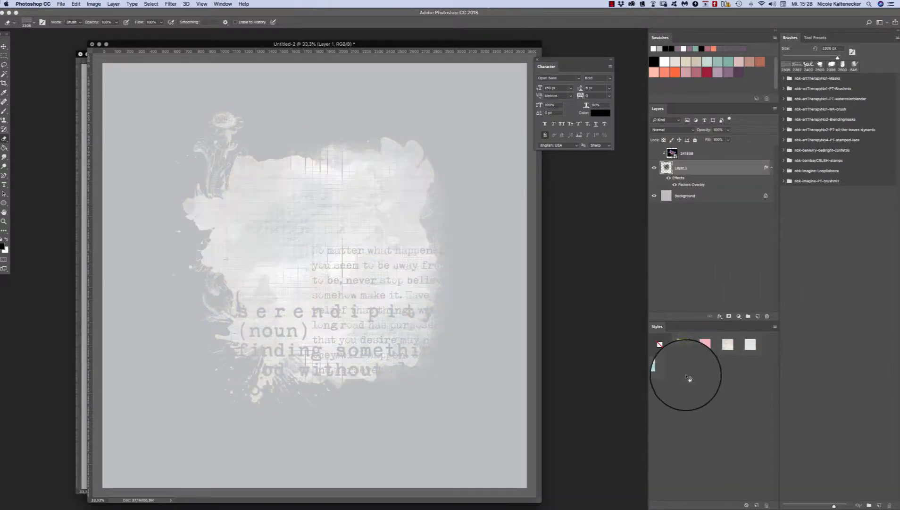
{"action": "left_click", "coordinate": [660, 367]}
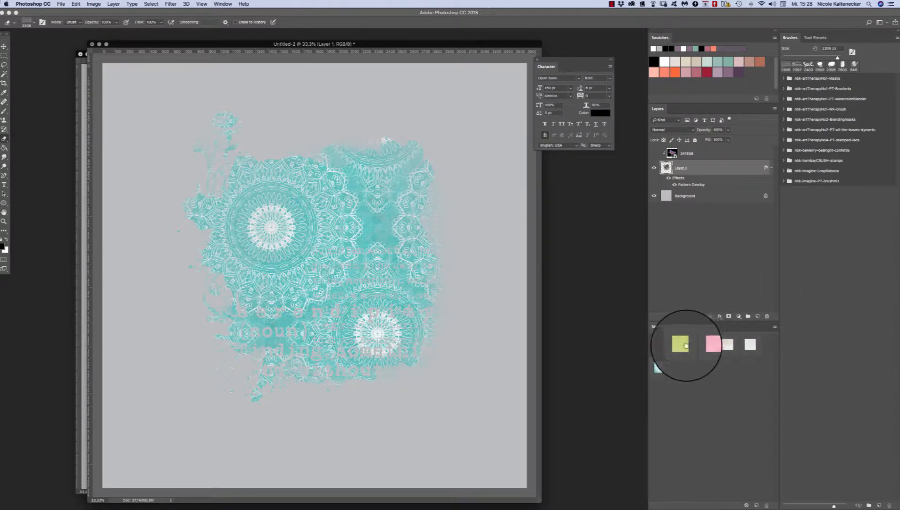
{"action": "left_click", "coordinate": [682, 344]}
{"action": "left_click", "coordinate": [730, 345]}
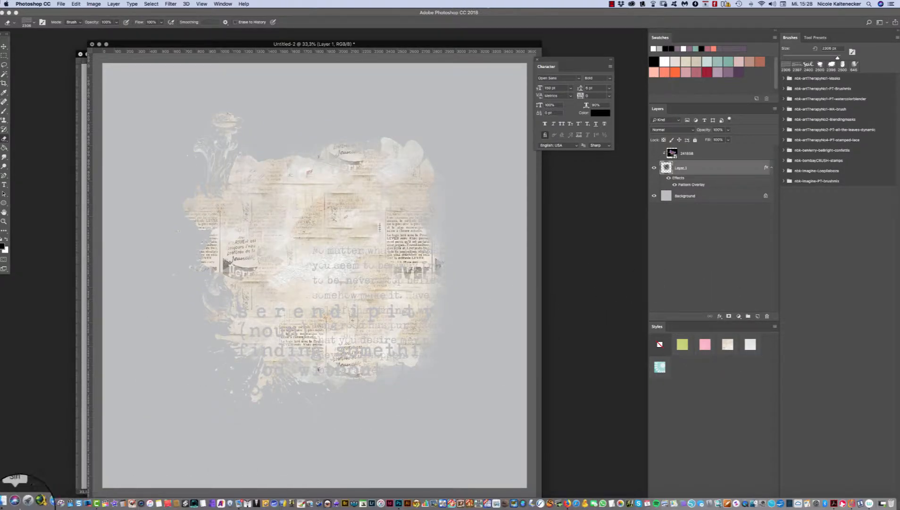
- Switch to Finder and open the Styles folder inside Neuer Ordner 2 on the desktop
{"action": "left_click", "coordinate": [8, 505]}
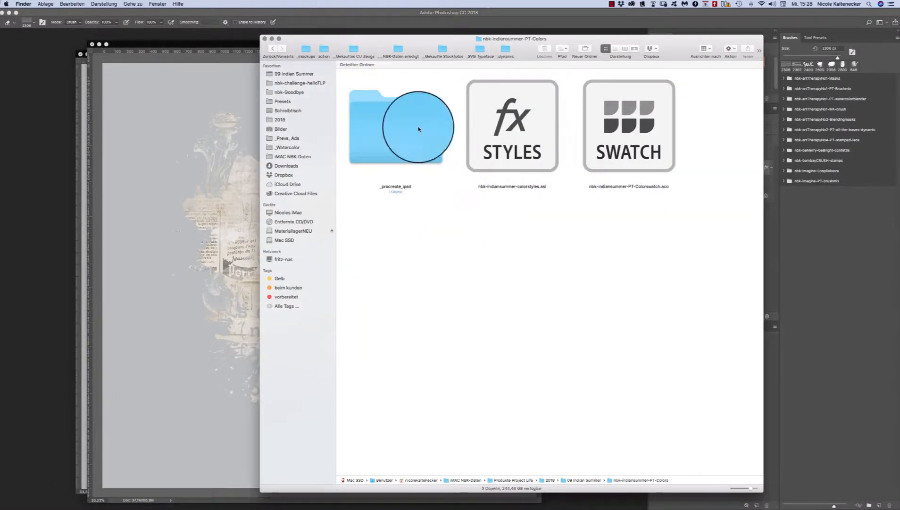
{"action": "left_click", "coordinate": [441, 246]}
{"action": "left_click_drag", "start_coordinate": [329, 43], "coordinate": [350, 44]}
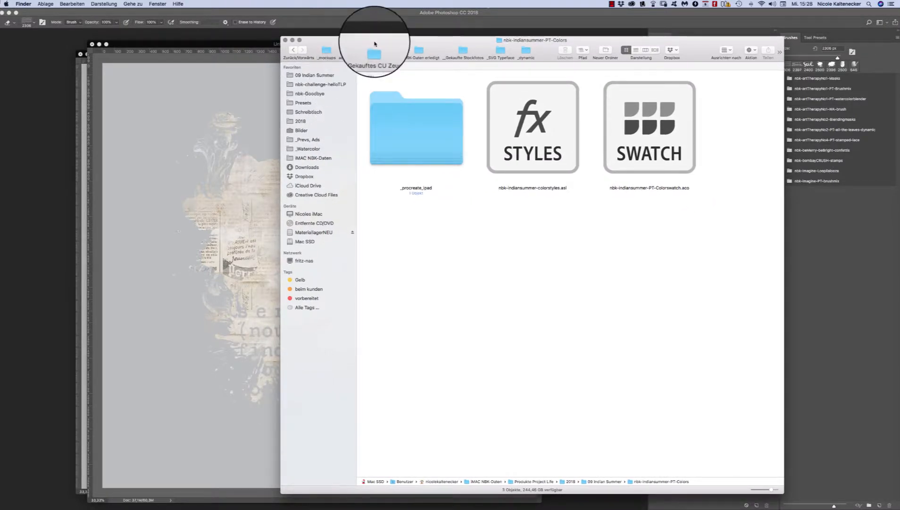
{"action": "left_click_drag", "start_coordinate": [380, 43], "coordinate": [385, 40]}
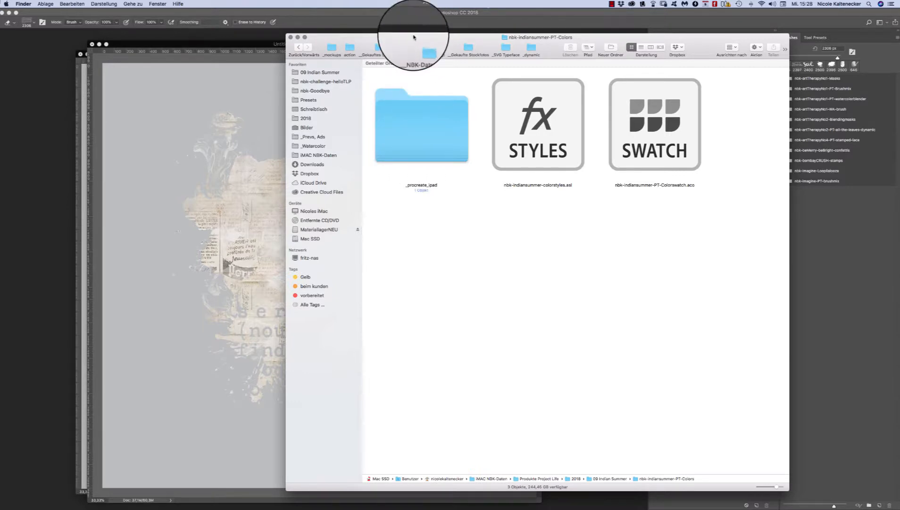
{"action": "left_click_drag", "start_coordinate": [412, 41], "coordinate": [414, 39]}
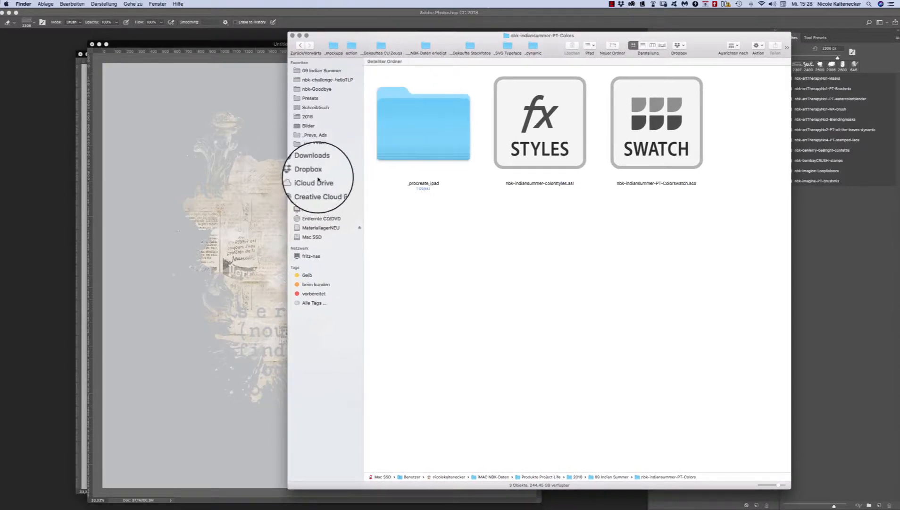
{"action": "left_click", "coordinate": [315, 107]}
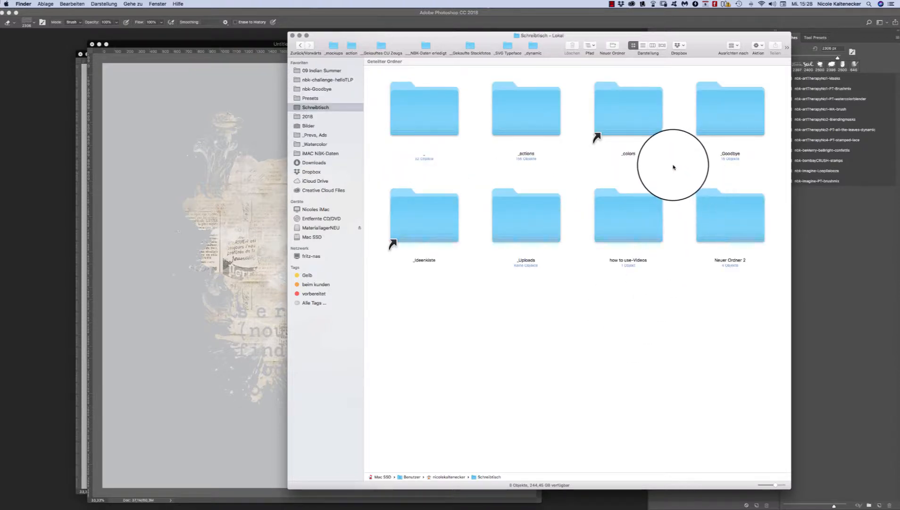
{"action": "double_click", "coordinate": [699, 203]}
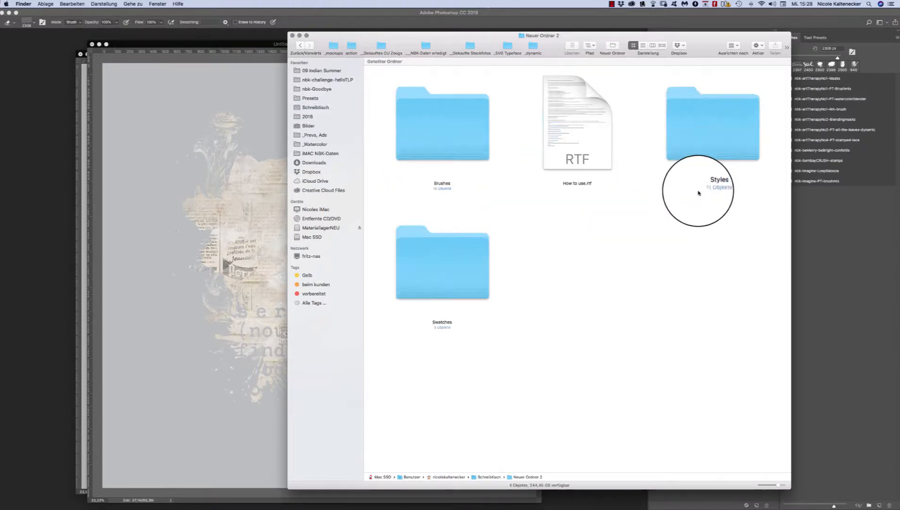
{"action": "double_click", "coordinate": [724, 114]}
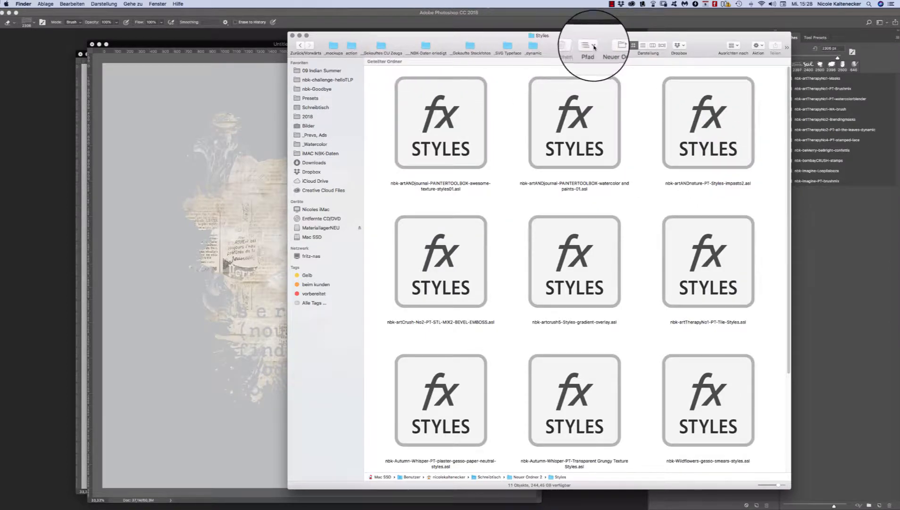
- Load all the style files from the Styles folder into Photoshop and undo the stray erasing on Layer 1
{"action": "left_click", "coordinate": [643, 46]}
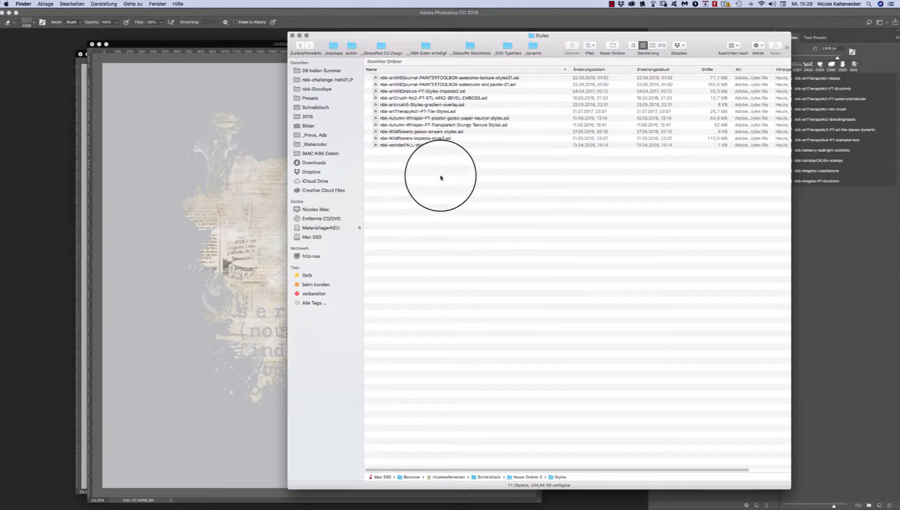
{"action": "left_click_drag", "start_coordinate": [440, 176], "coordinate": [457, 60]}
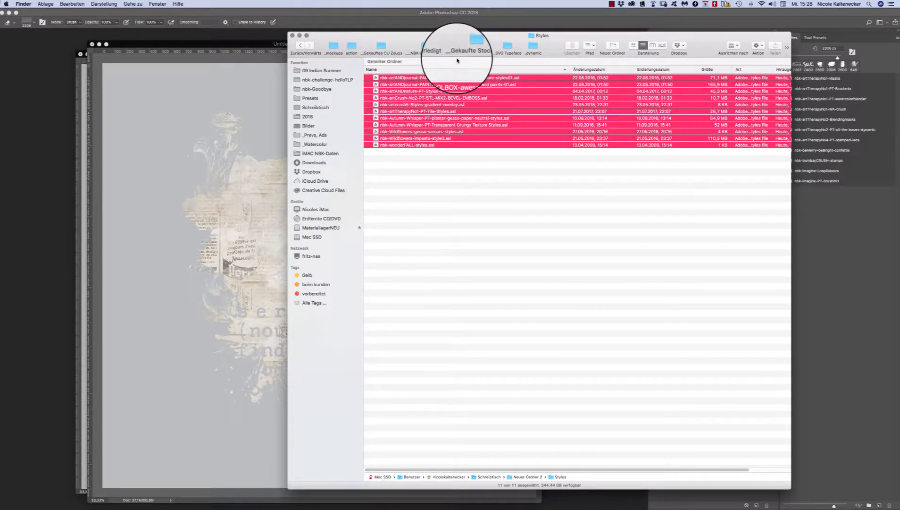
{"action": "double_click", "coordinate": [444, 125]}
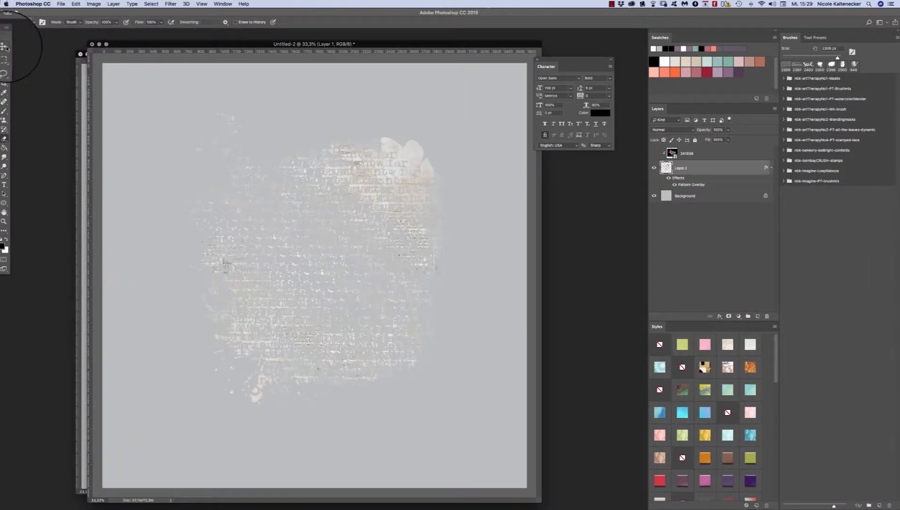
{"action": "key", "text": "super+z"}
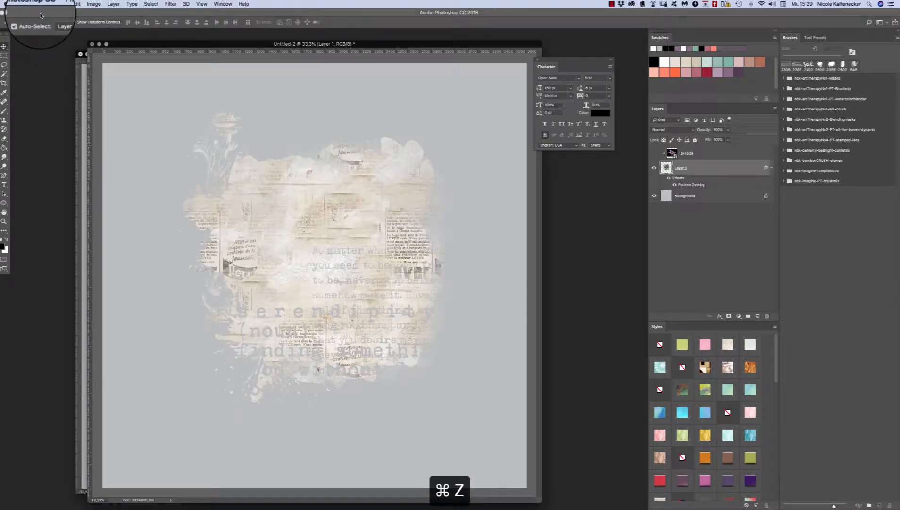
- Try the newly loaded styles on Layer 1, including the painted floral and grey-green ones, ending with the mustard-yellow watercolor style
{"action": "scroll", "coordinate": [776, 360], "scroll_direction": "down", "scroll_amount": 2}
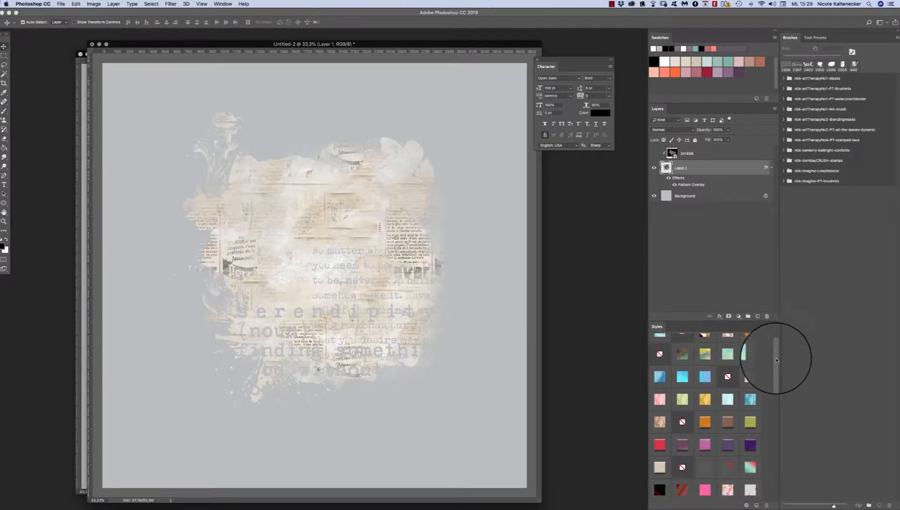
{"action": "left_click_drag", "start_coordinate": [776, 360], "coordinate": [748, 473]}
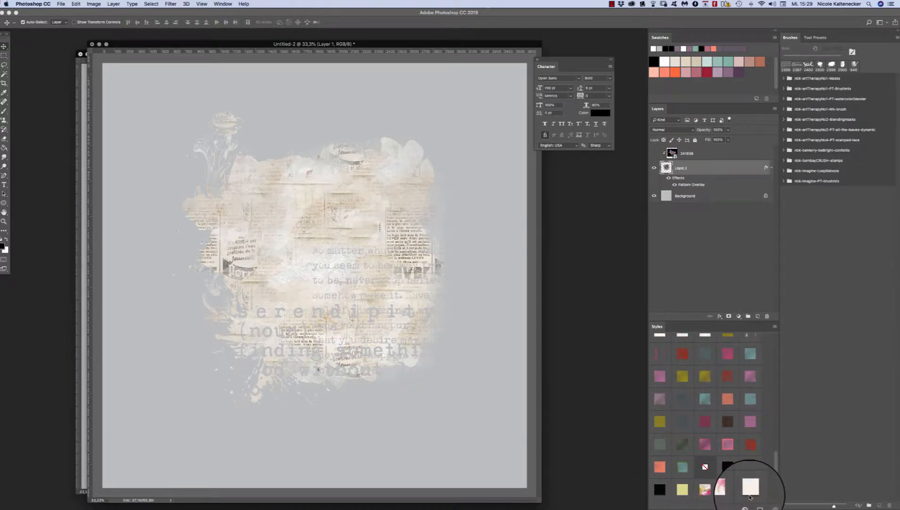
{"action": "left_click", "coordinate": [705, 489]}
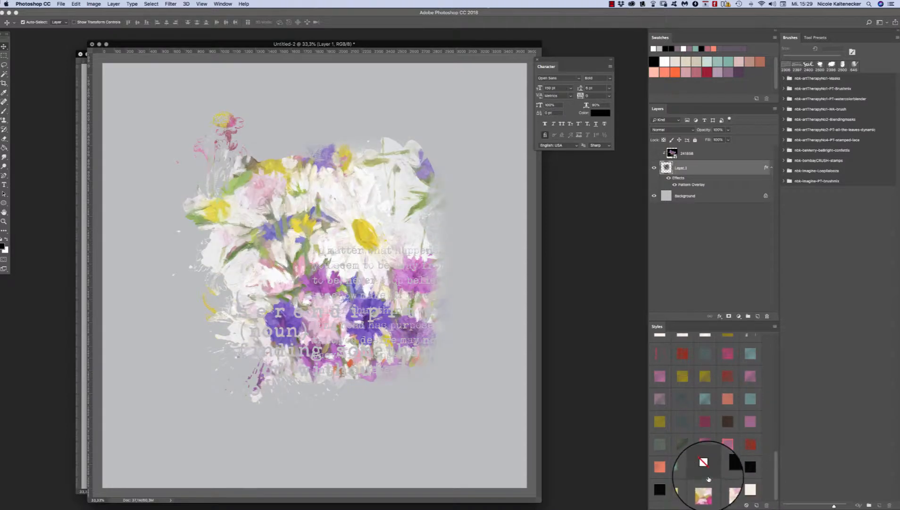
{"action": "left_click", "coordinate": [704, 399]}
{"action": "left_click", "coordinate": [705, 358]}
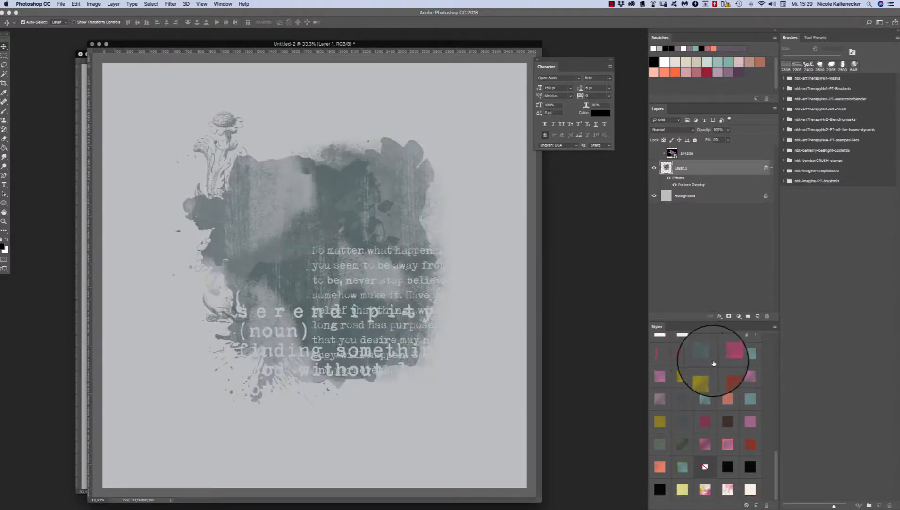
{"action": "left_click", "coordinate": [759, 374]}
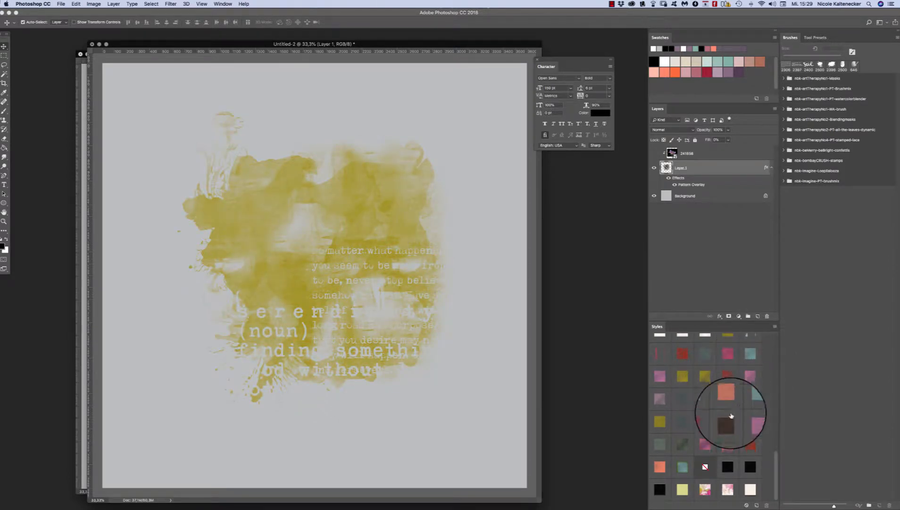
- Place the 241803.jpg photo directly above the Background layer and enlarge it to cover the whole canvas
{"action": "left_click", "coordinate": [712, 198]}
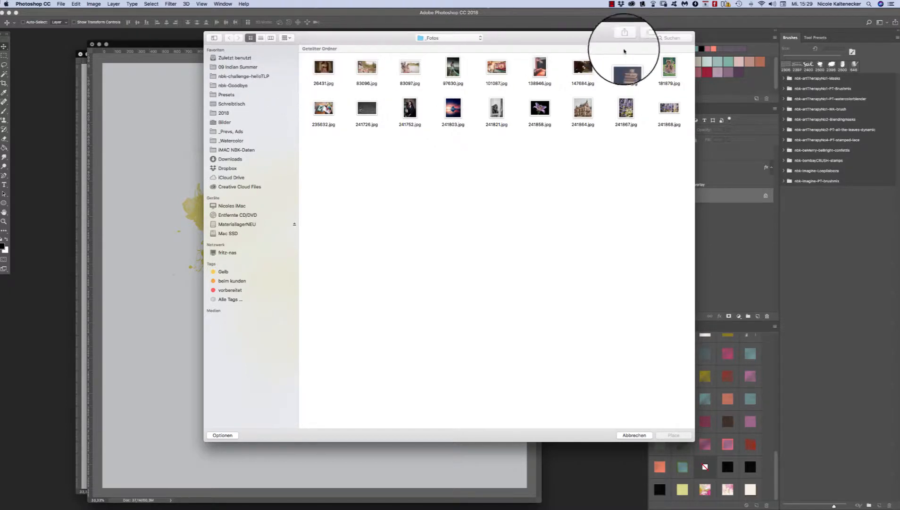
{"action": "double_click", "coordinate": [452, 107]}
{"action": "left_click_drag", "start_coordinate": [484, 62], "coordinate": [583, 8]}
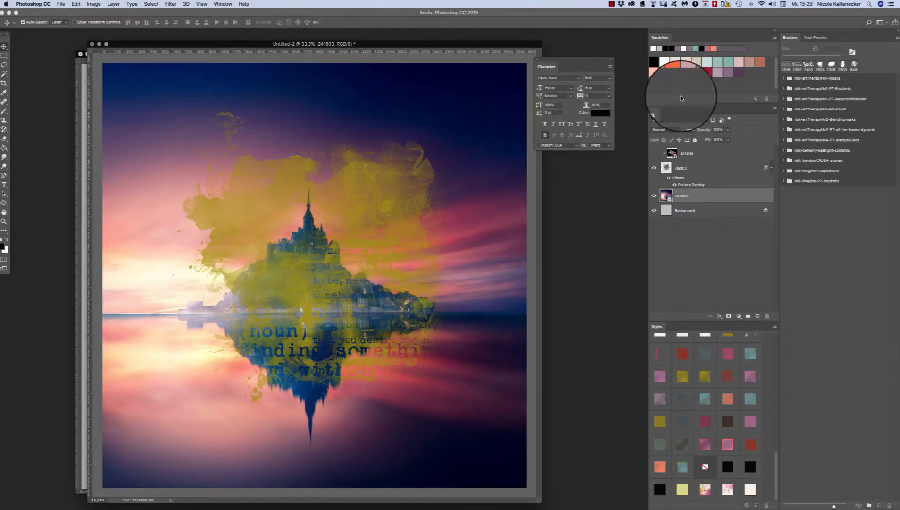
- Move the mask shape on Layer 1 to the lower right of the canvas and delete the hidden 241858 layer
{"action": "left_click", "coordinate": [725, 169]}
{"action": "left_click", "coordinate": [727, 153]}
{"action": "left_click", "coordinate": [708, 167]}
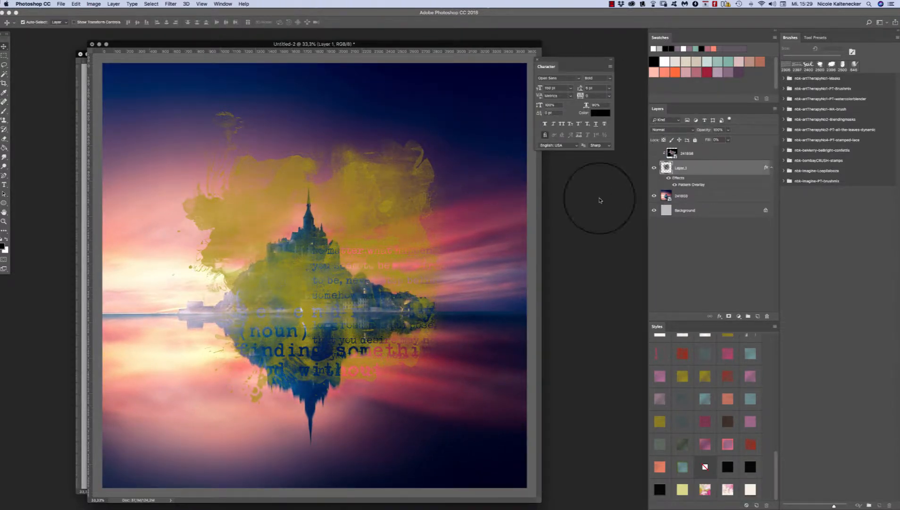
{"action": "left_click_drag", "start_coordinate": [383, 230], "coordinate": [455, 298]}
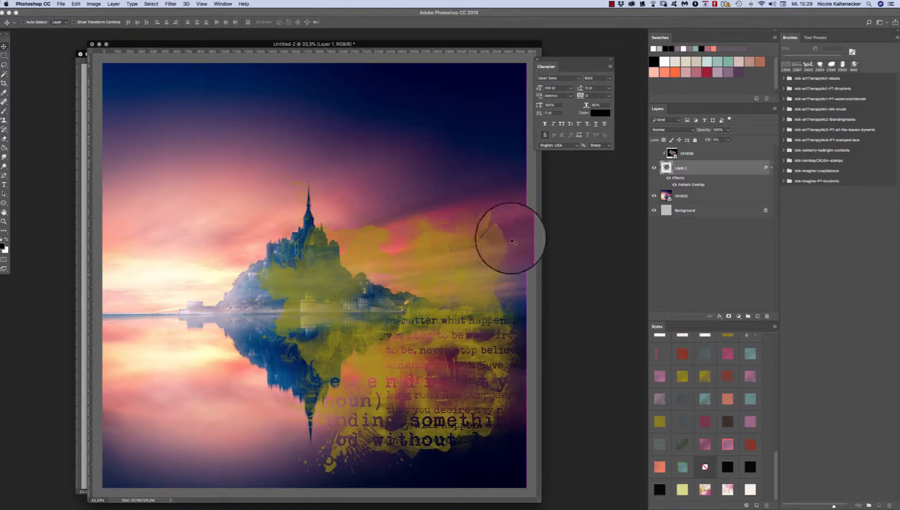
{"action": "left_click", "coordinate": [691, 152]}
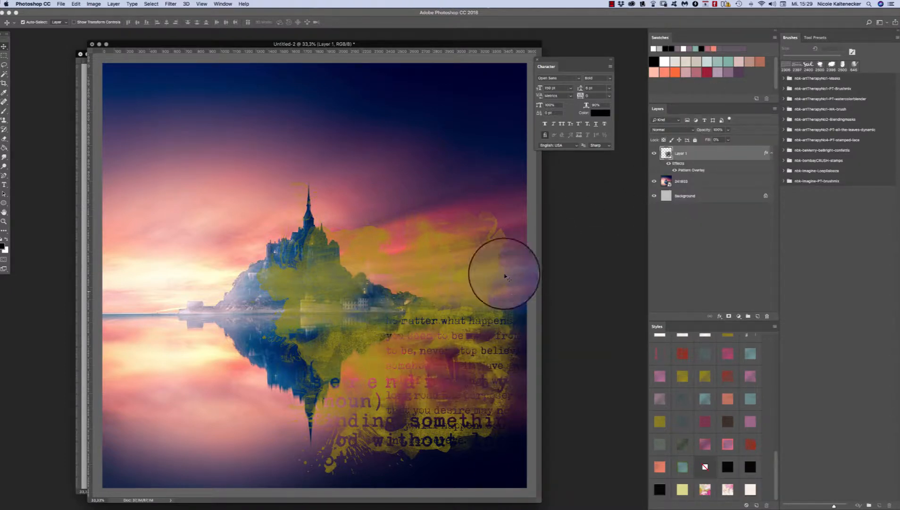
- Toggle the pattern overlay effect on Layer 1 to compare, and clear the layer's style
{"action": "left_click", "coordinate": [668, 163]}
{"action": "left_click", "coordinate": [669, 164]}
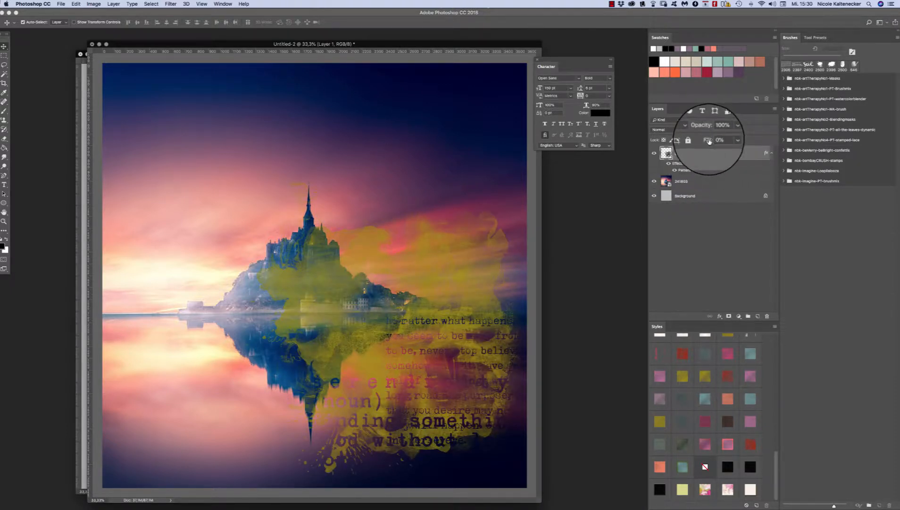
{"action": "left_click", "coordinate": [675, 170]}
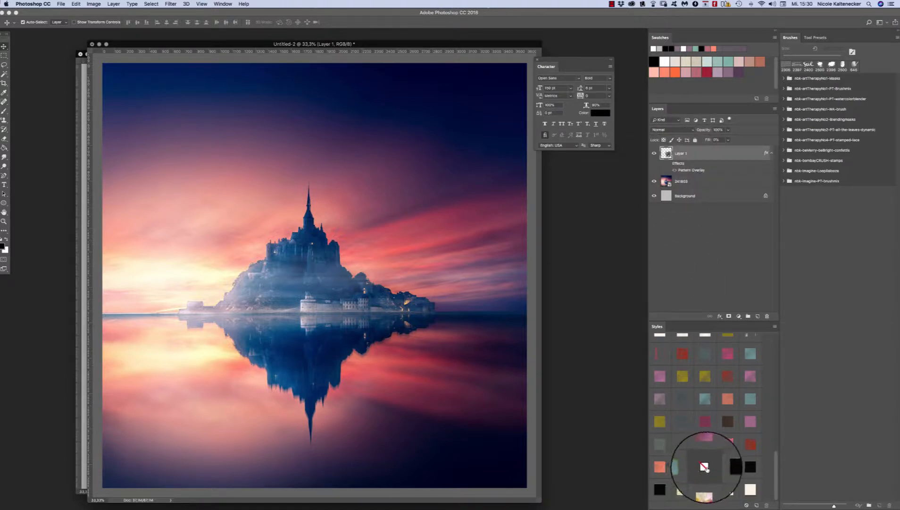
{"action": "left_click", "coordinate": [705, 467]}
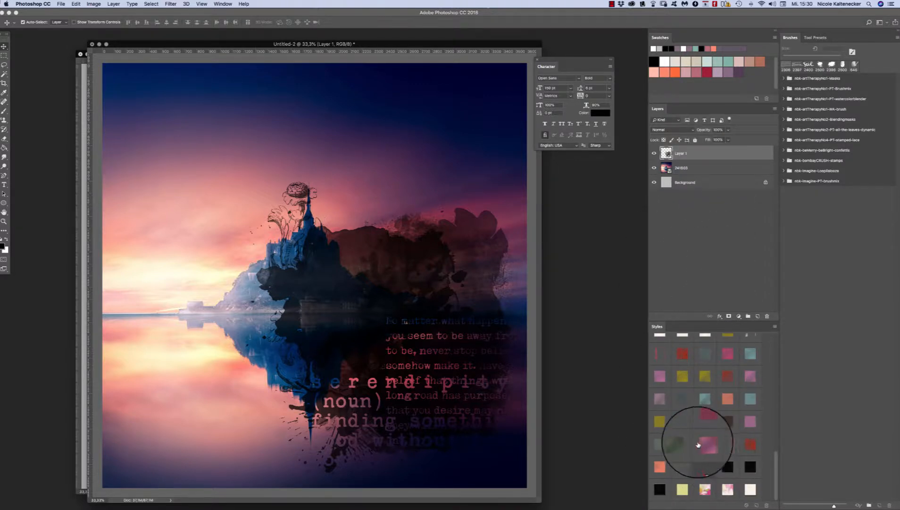
- Try several transparent watercolor styles on Layer 1, ending with the pink-red one that combines Inner Glow and Pattern Overlay
{"action": "left_click", "coordinate": [728, 396]}
{"action": "left_click", "coordinate": [725, 398]}
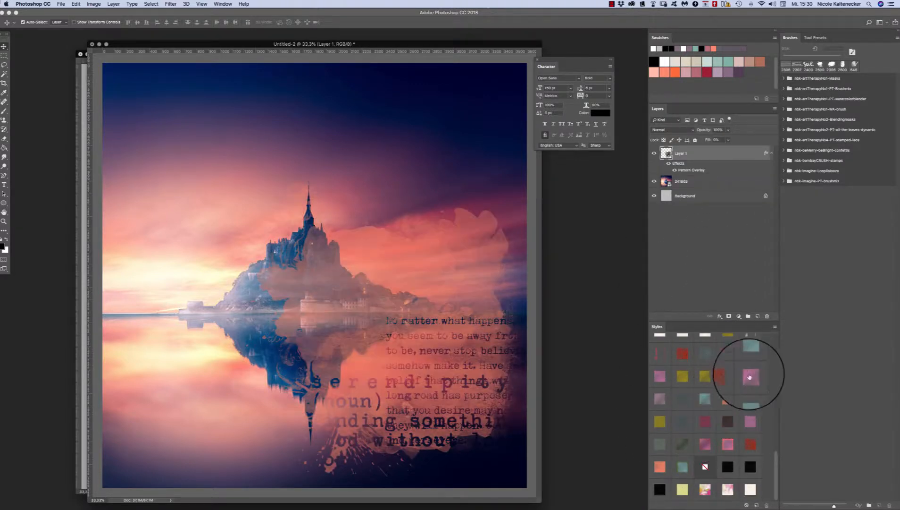
{"action": "left_click", "coordinate": [752, 399]}
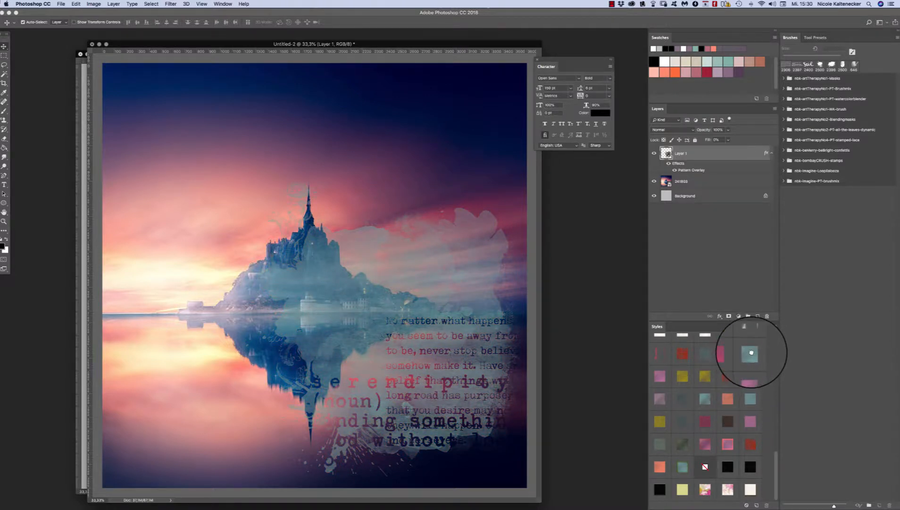
{"action": "left_click", "coordinate": [752, 352]}
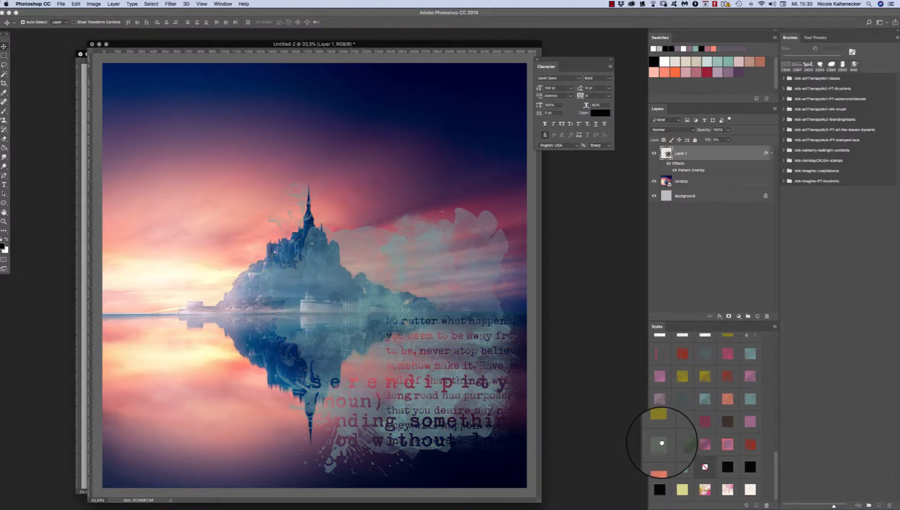
{"action": "left_click", "coordinate": [662, 442]}
{"action": "left_click", "coordinate": [683, 444]}
{"action": "left_click", "coordinate": [704, 446]}
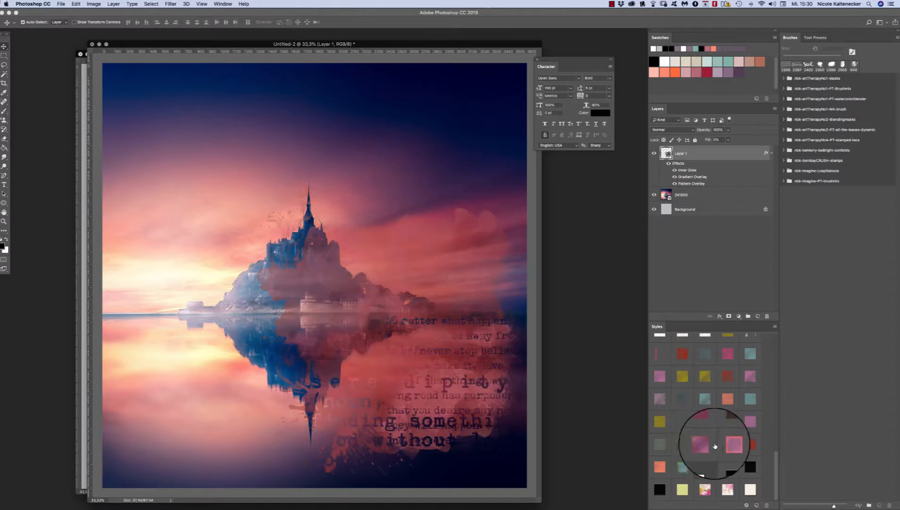
{"action": "left_click", "coordinate": [729, 442]}
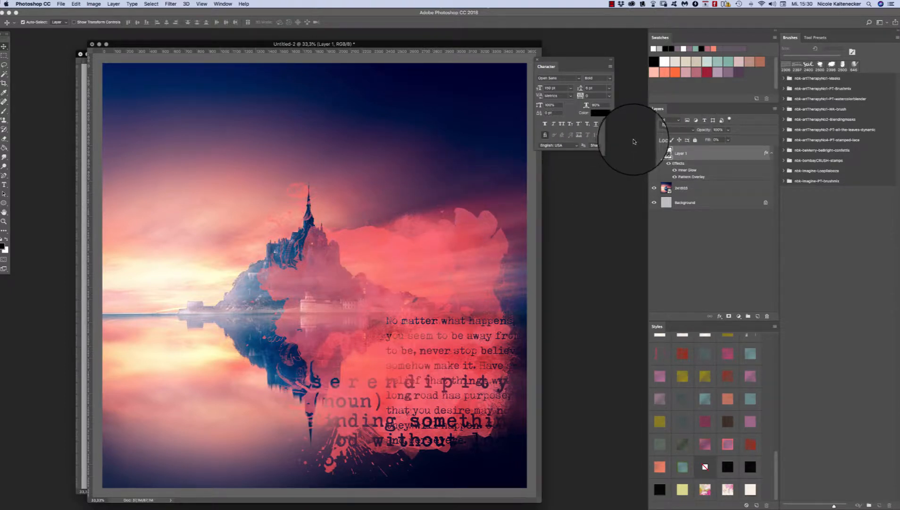
- Add a new layer and stamp the "She had the soul of a gypsy" word-art brush in black over the photo's upper right
{"action": "left_click", "coordinate": [758, 316]}
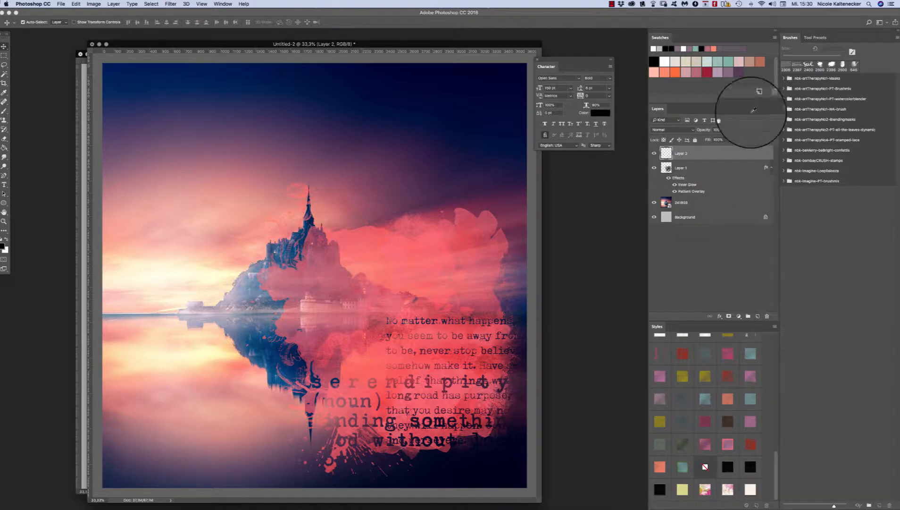
{"action": "left_click", "coordinate": [5, 112]}
{"action": "right_click", "coordinate": [419, 240]}
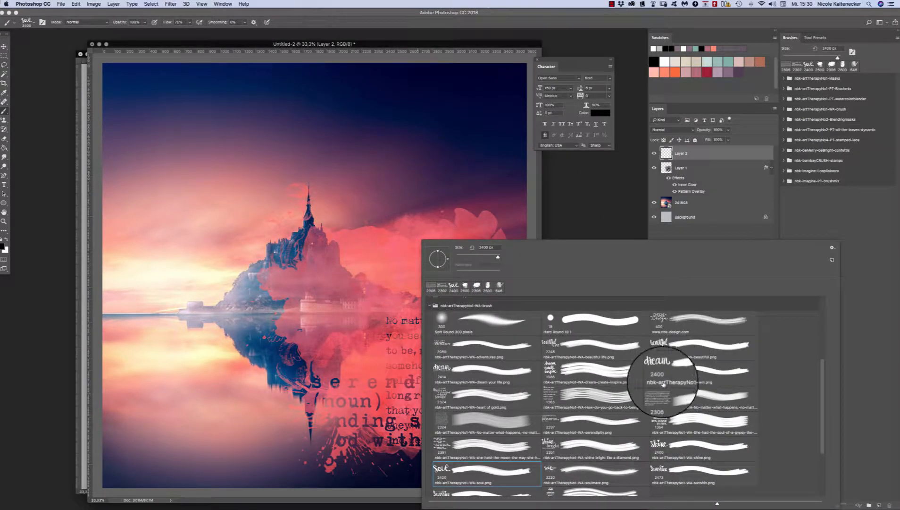
{"action": "double_click", "coordinate": [662, 417]}
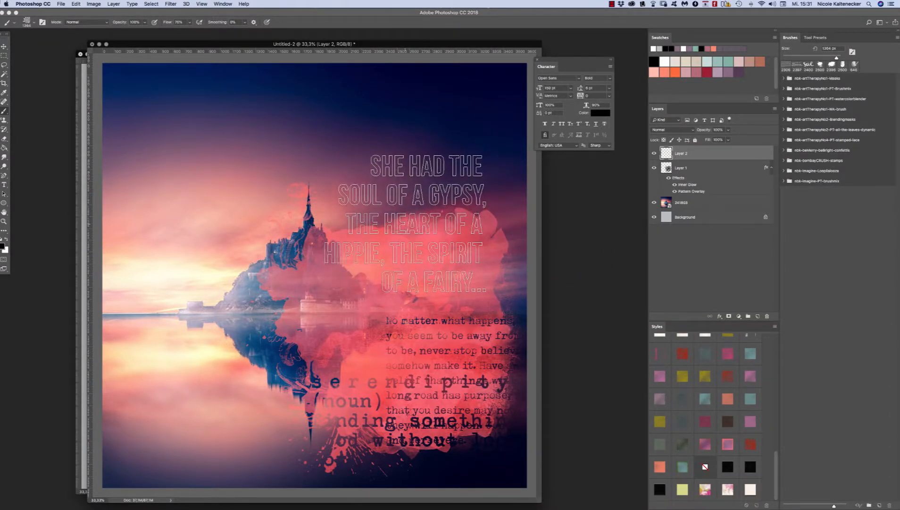
{"action": "left_click", "coordinate": [405, 224]}
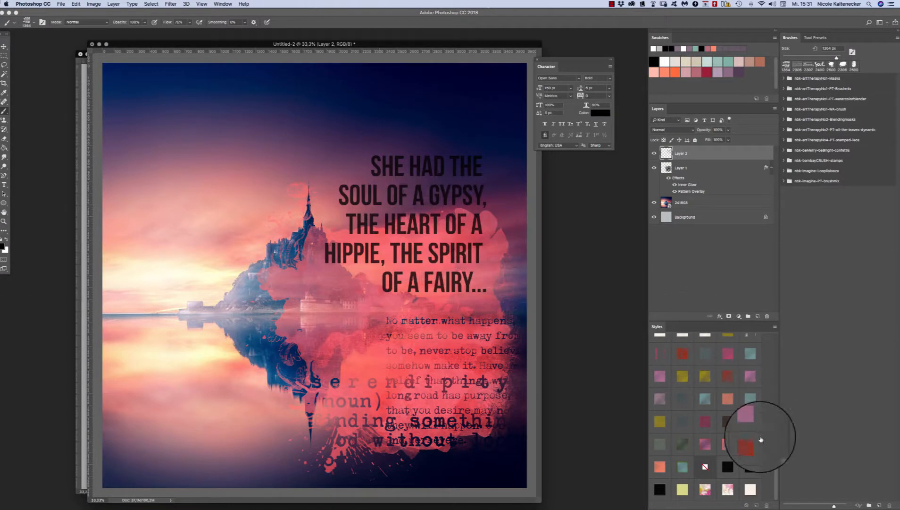
- Try several styles on the word-art in Layer 2, ending with the white one that combines Color Overlay and Drop Shadow
{"action": "left_click", "coordinate": [727, 445]}
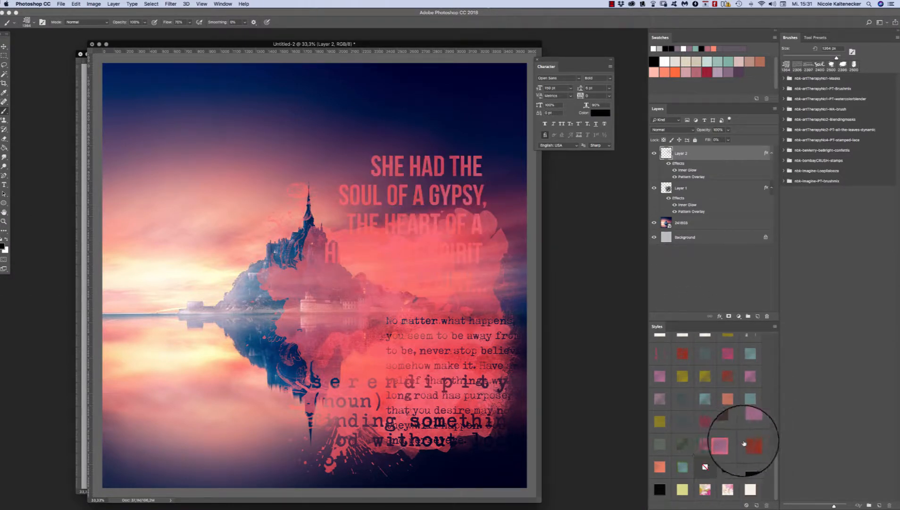
{"action": "left_click", "coordinate": [748, 469]}
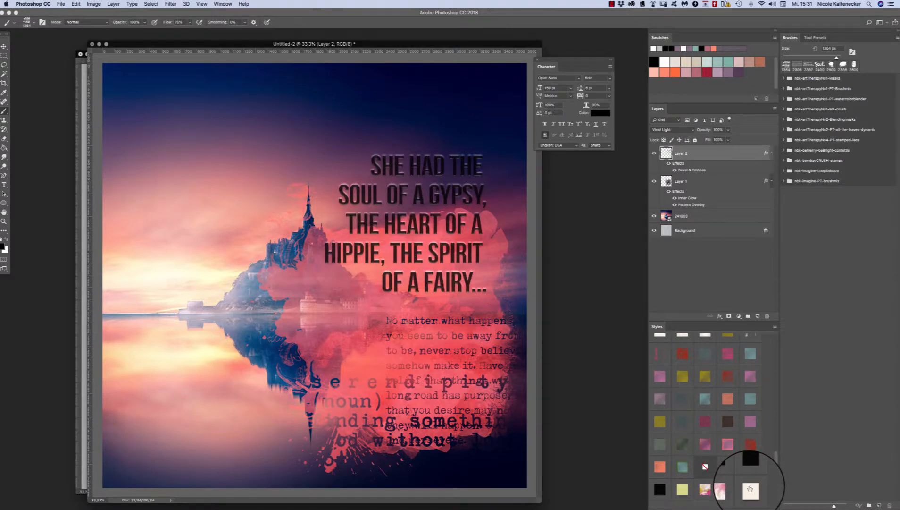
{"action": "left_click", "coordinate": [750, 489]}
{"action": "left_click", "coordinate": [750, 472]}
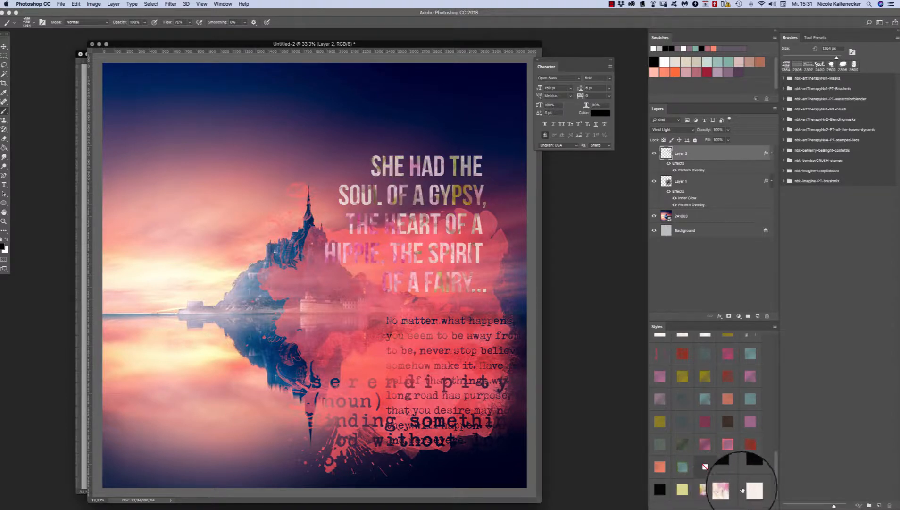
{"action": "left_click", "coordinate": [754, 493]}
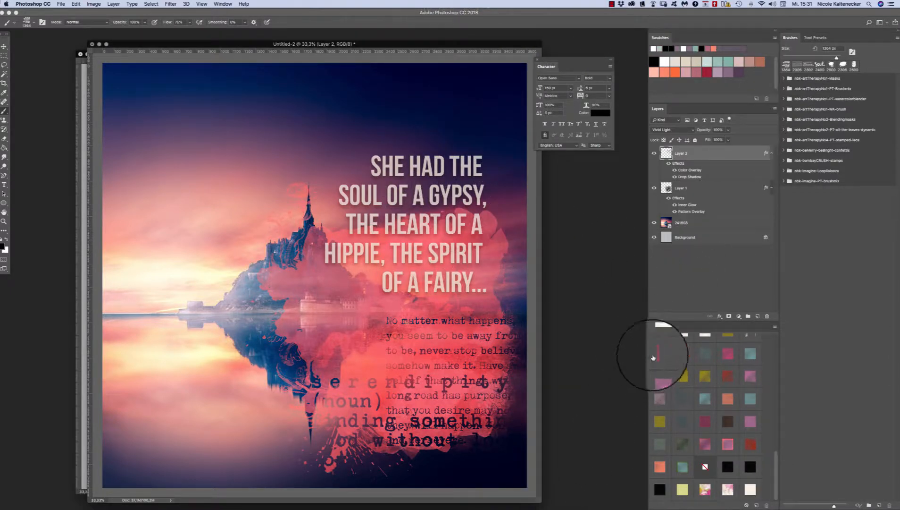
- Add a new layer and expand the nbk-artTherapyNo1-PT-Brushmix folder among the brush presets, with the Masks folder collapsed
{"action": "key", "text": "super+shift+n"}
{"action": "key", "text": "Return"}
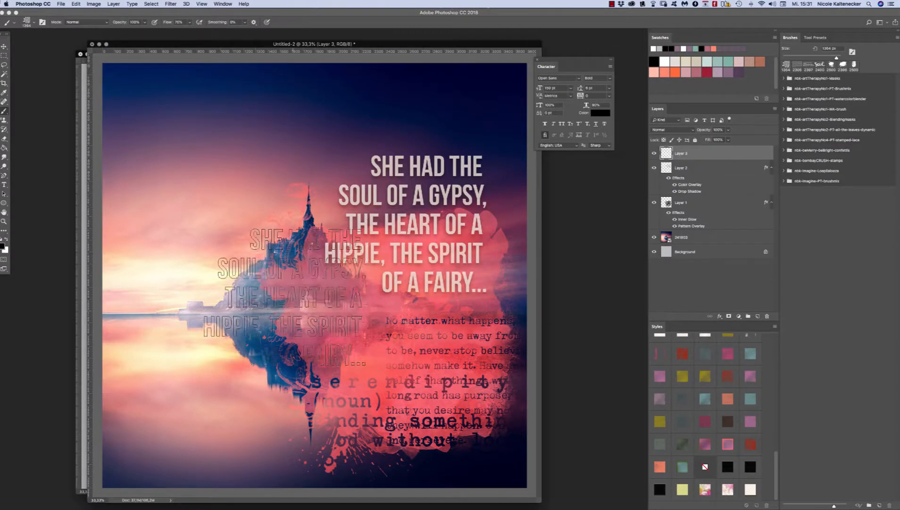
{"action": "right_click", "coordinate": [478, 261]}
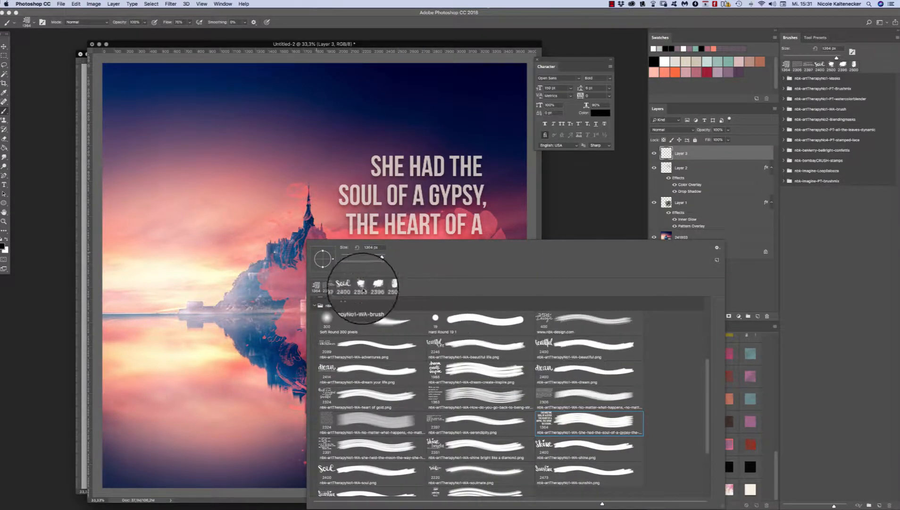
{"action": "left_click", "coordinate": [313, 306]}
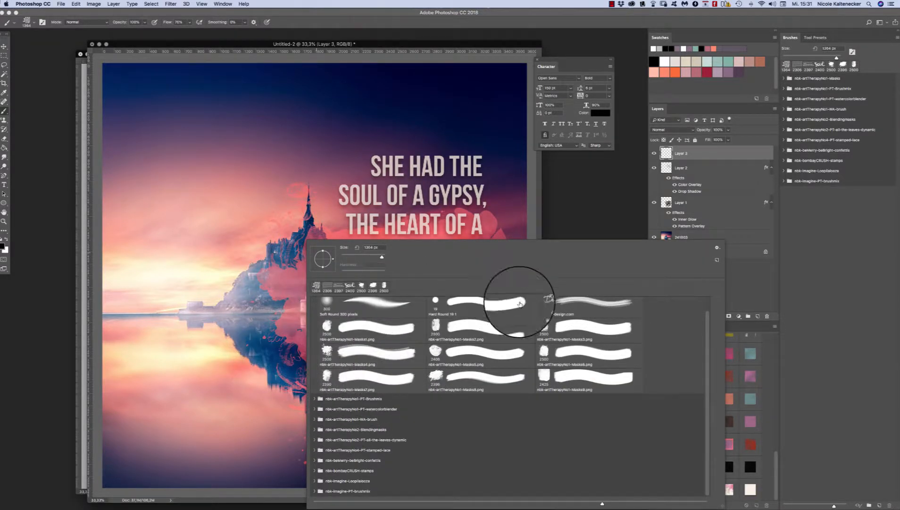
{"action": "scroll", "coordinate": [709, 373], "scroll_direction": "up", "scroll_amount": 1}
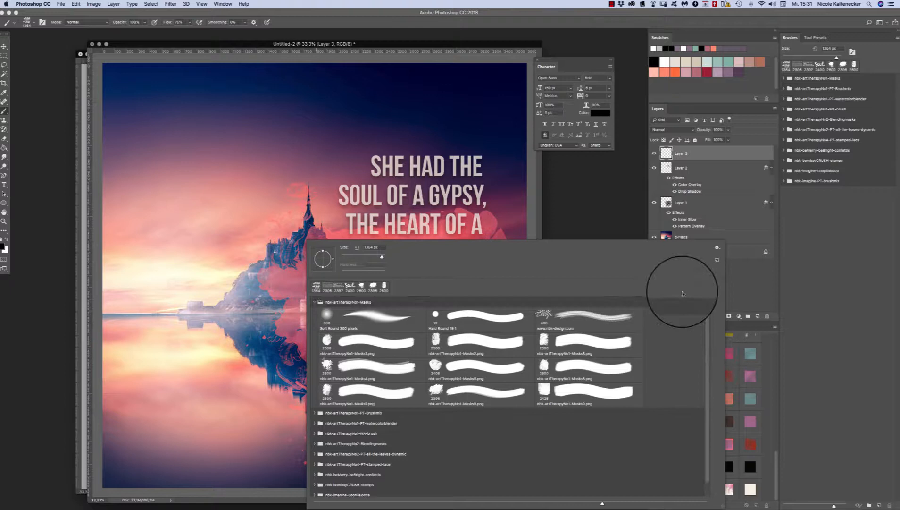
{"action": "left_click", "coordinate": [321, 320]}
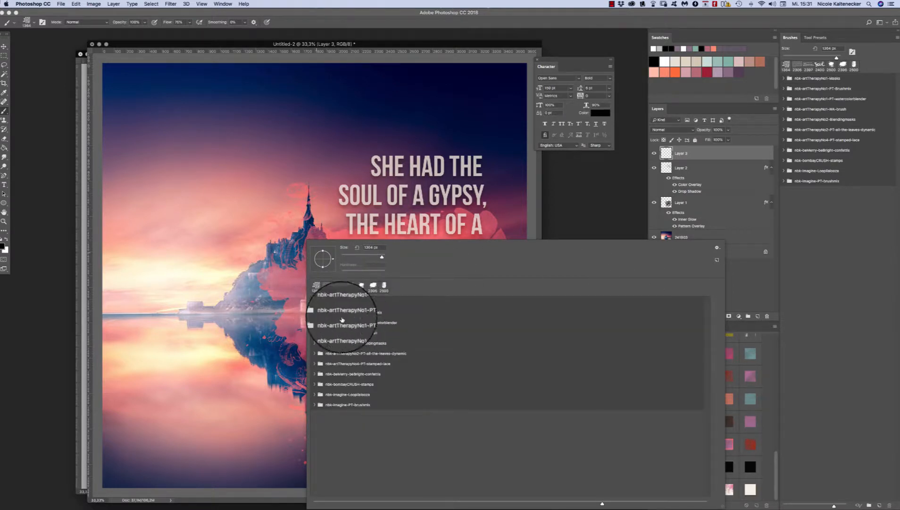
{"action": "left_click", "coordinate": [325, 312]}
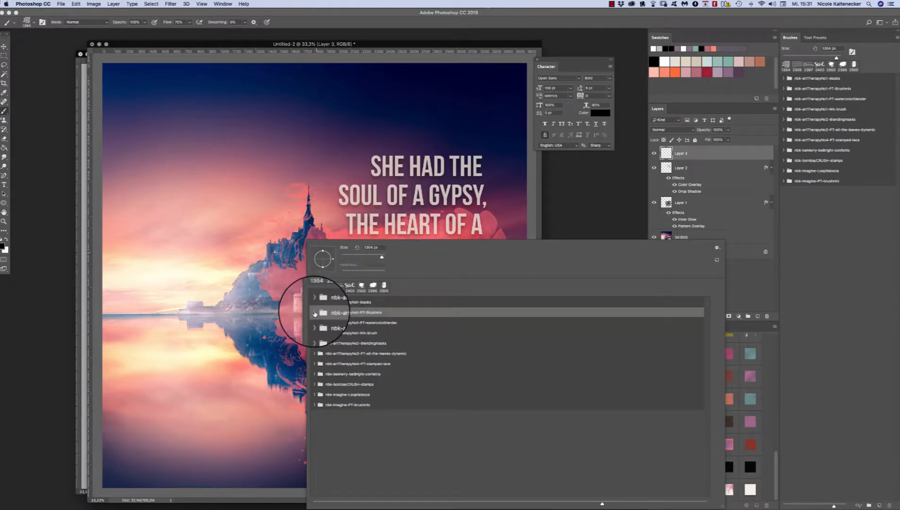
{"action": "left_click", "coordinate": [315, 312]}
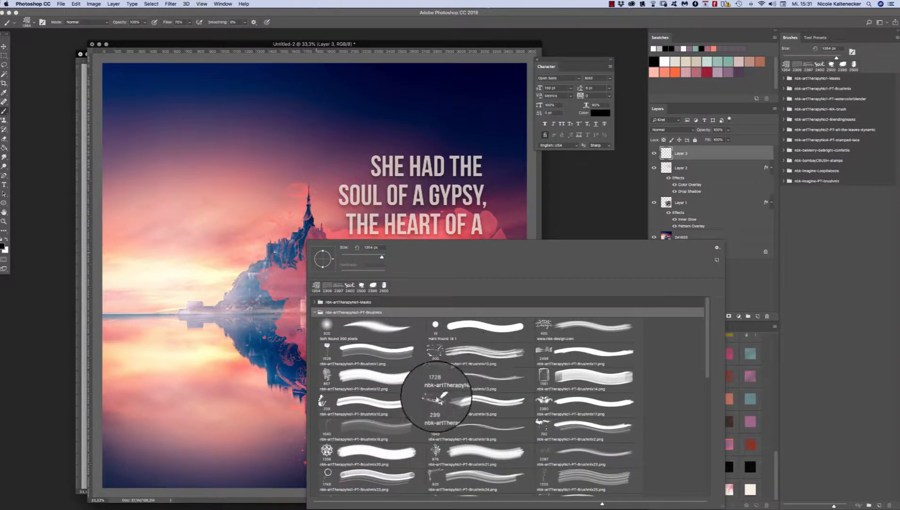
- Stamp the 299 px Brushmix16 brush in teal below the word-art and the 876 px Brushmix21 foliage brush at the photo's right edge
{"action": "double_click", "coordinate": [435, 399]}
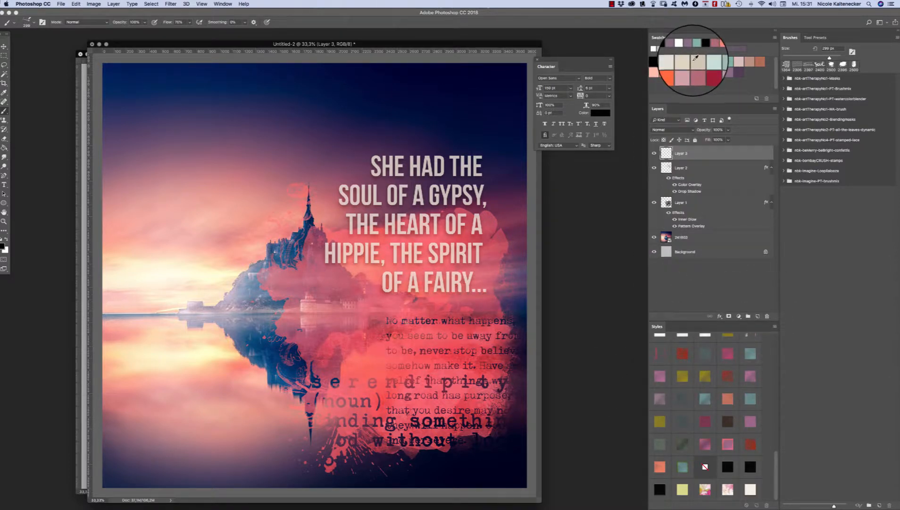
{"action": "left_click", "coordinate": [733, 60]}
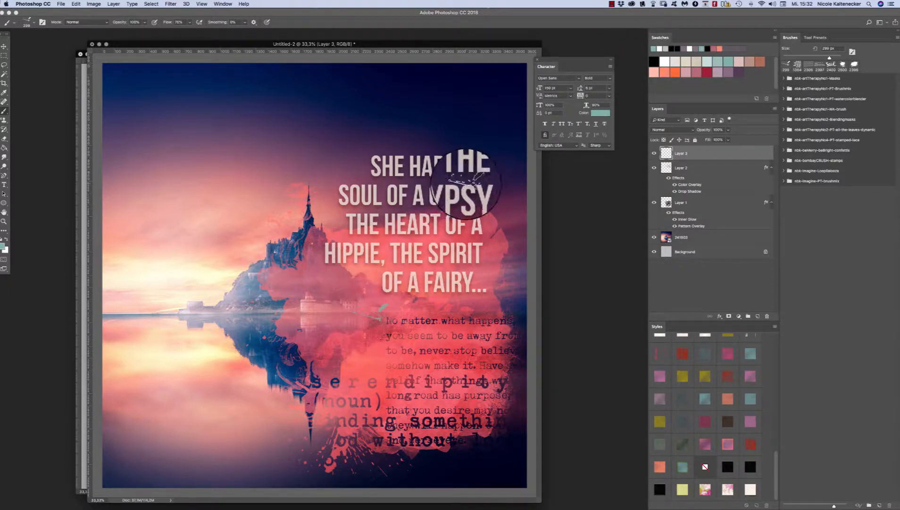
{"action": "right_click", "coordinate": [472, 222]}
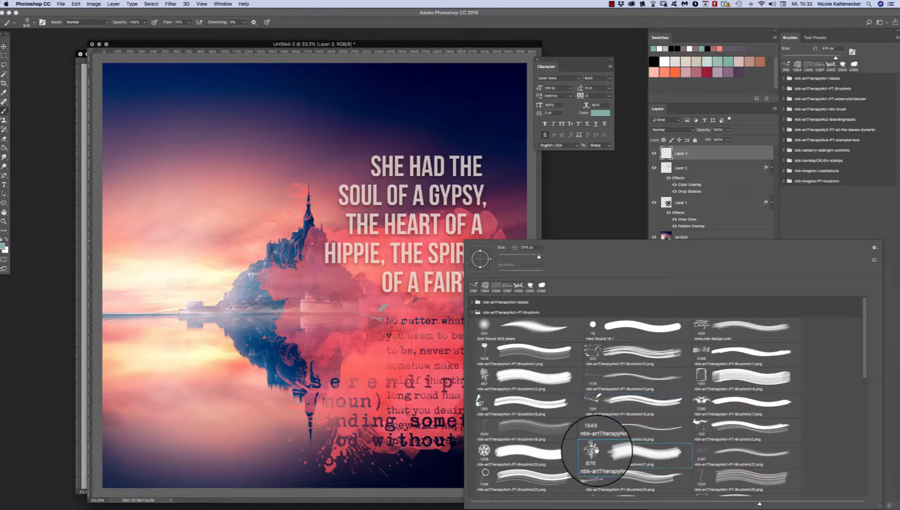
{"action": "double_click", "coordinate": [593, 451]}
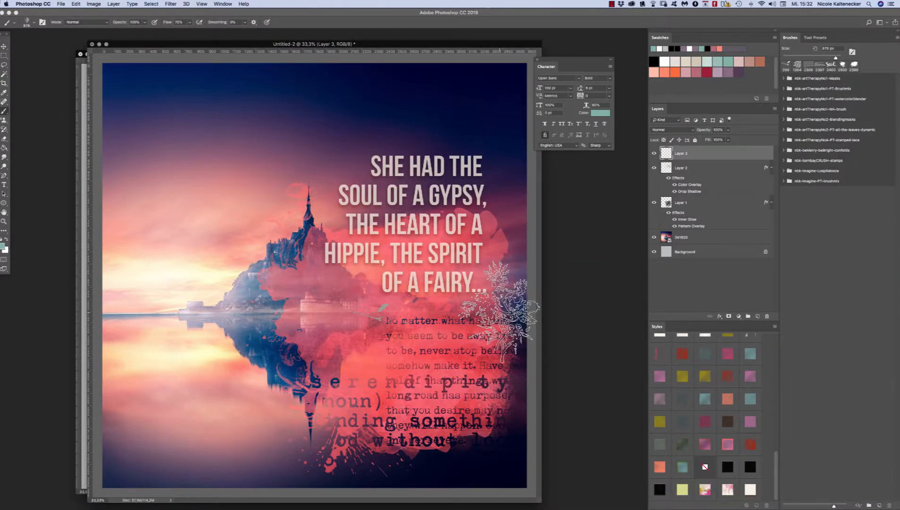
{"action": "left_click", "coordinate": [514, 295]}
- Stamp the Brushmix22 swirl brush in dark purple on Layer 3, just below the word-art
{"action": "right_click", "coordinate": [418, 385]}
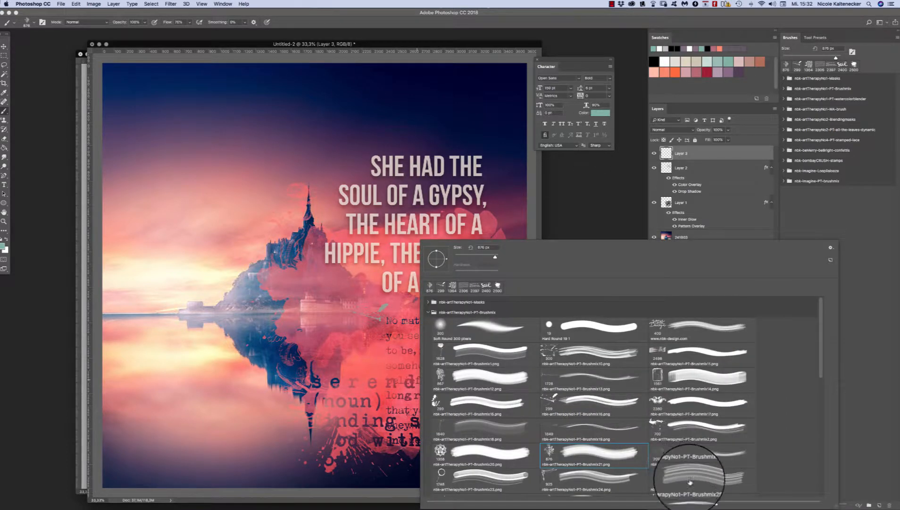
{"action": "double_click", "coordinate": [663, 444]}
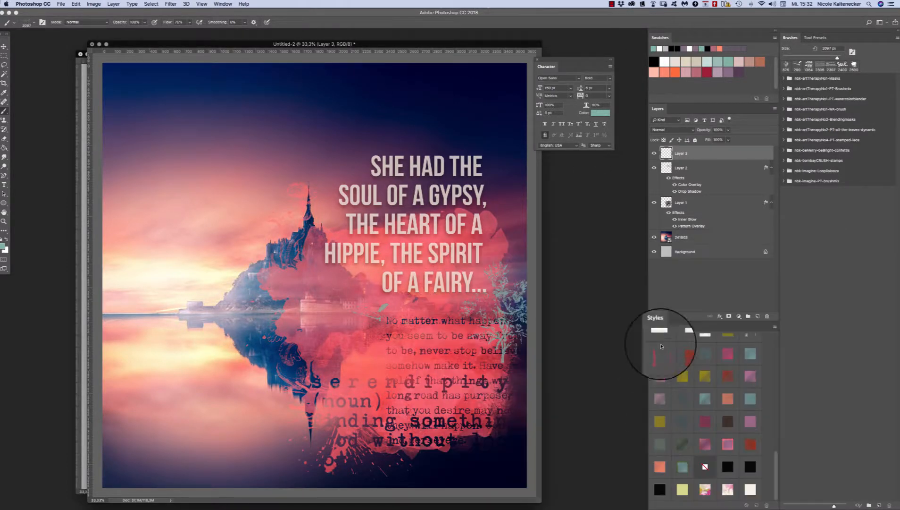
{"action": "left_click", "coordinate": [744, 69]}
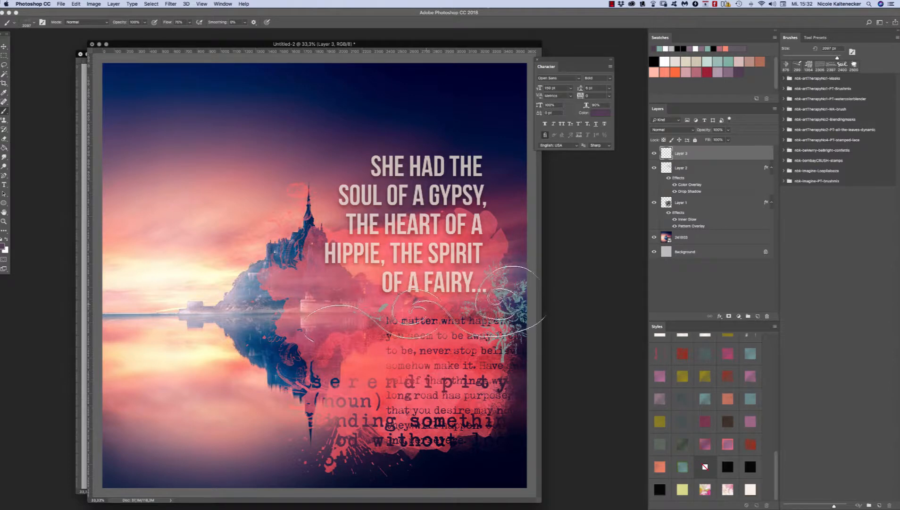
- Pick another brush from the Brushmix set and load the pixels of Layer 1 as a selection
{"action": "right_click", "coordinate": [590, 331]}
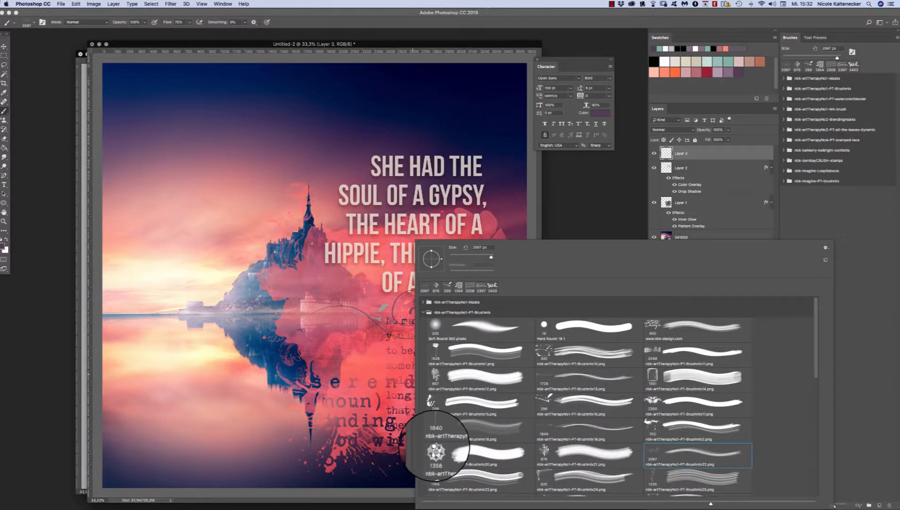
{"action": "double_click", "coordinate": [435, 451]}
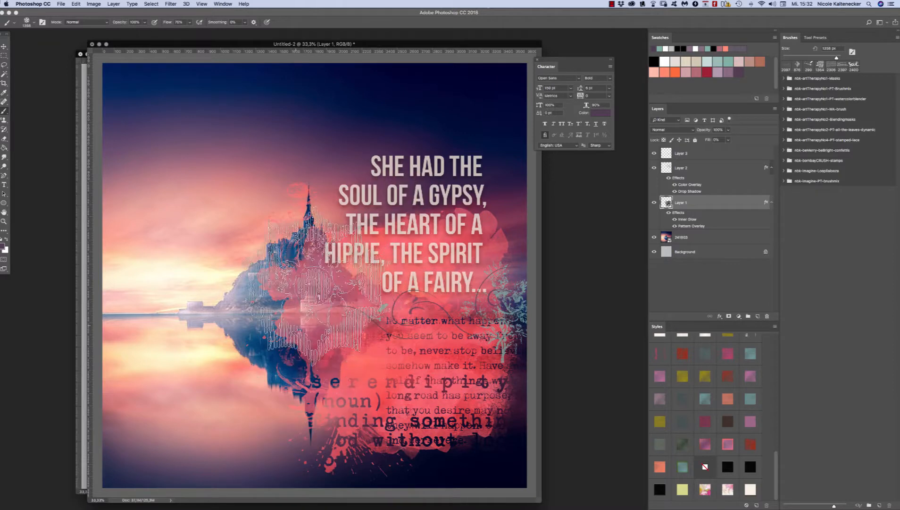
{"action": "right_click", "coordinate": [682, 204]}
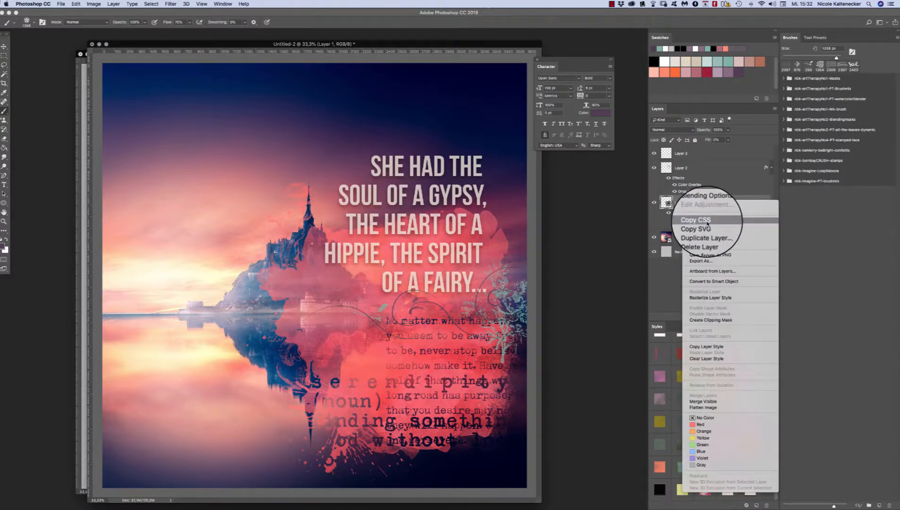
{"action": "right_click", "coordinate": [664, 202]}
{"action": "right_click", "coordinate": [667, 203]}
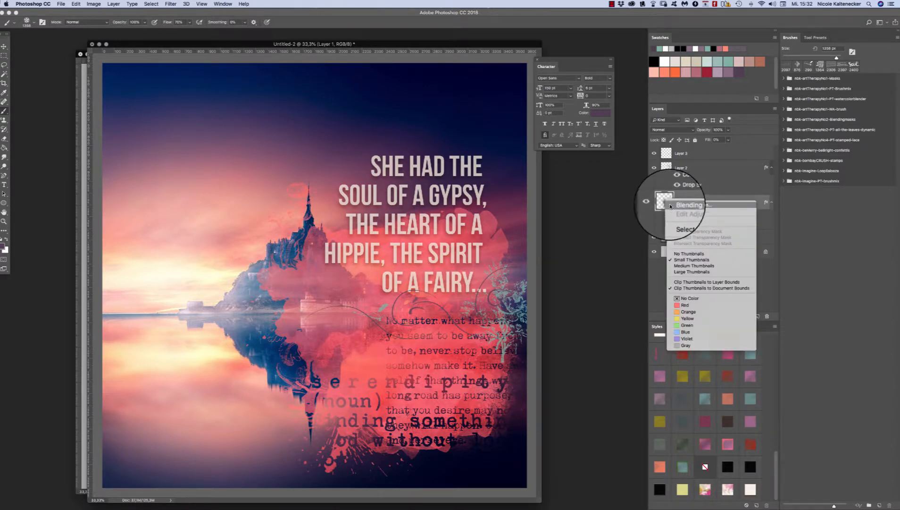
{"action": "left_click", "coordinate": [671, 111]}
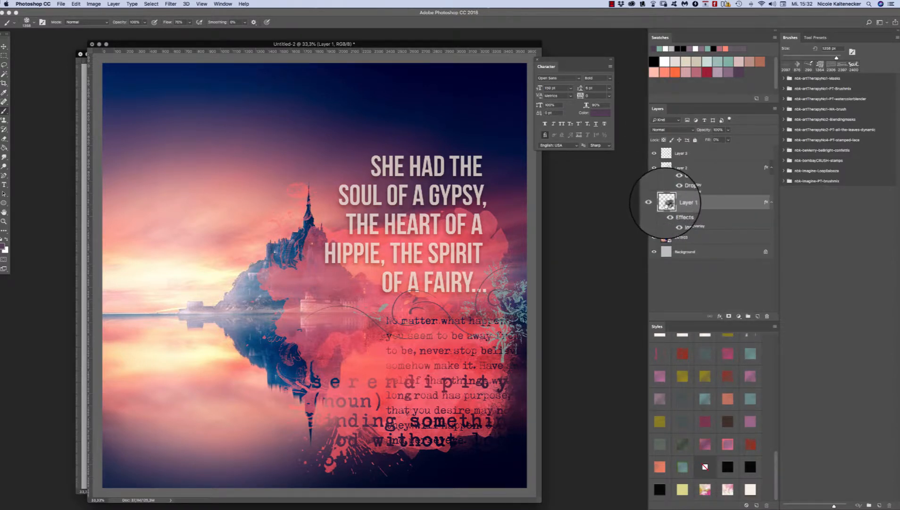
{"action": "right_click", "coordinate": [667, 203]}
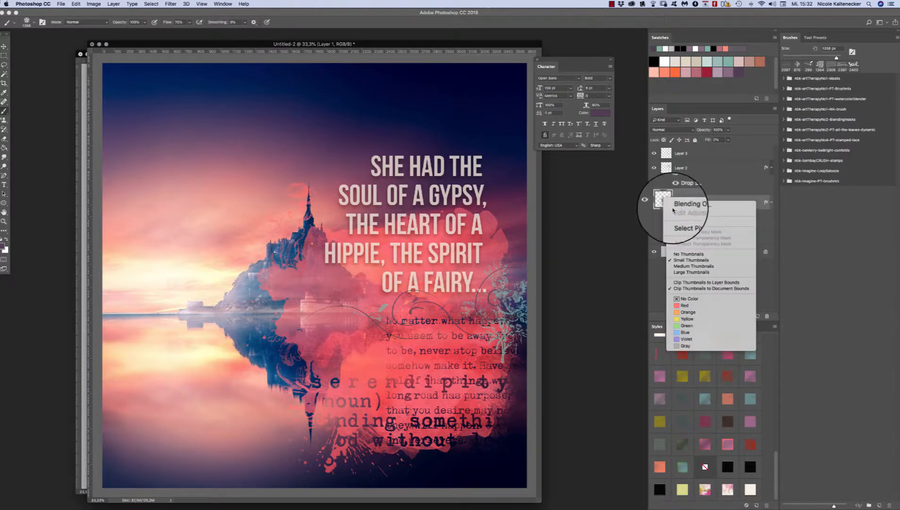
{"action": "left_click", "coordinate": [693, 222]}
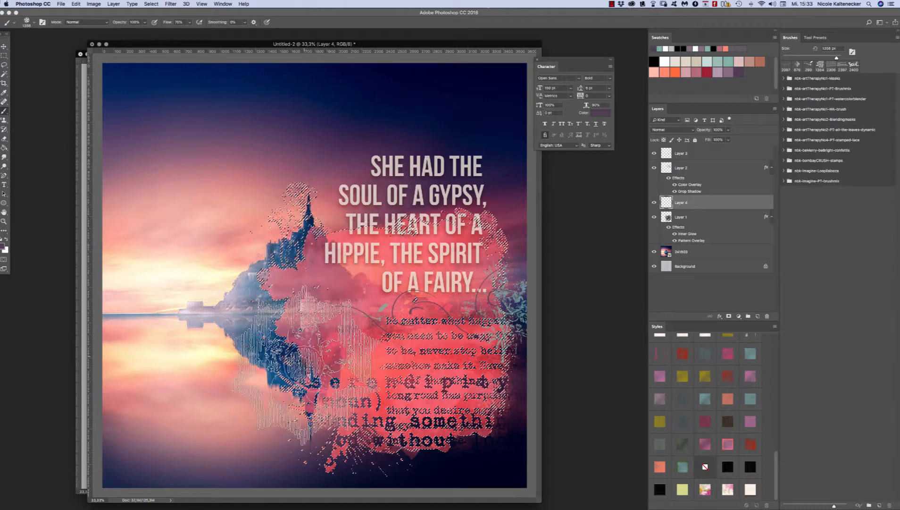
- On a new layer above Layer 1, stamp the 867 px Brushmix12 floral brush in dark purple inside the selection several times, and deselect
{"action": "right_click", "coordinate": [500, 267]}
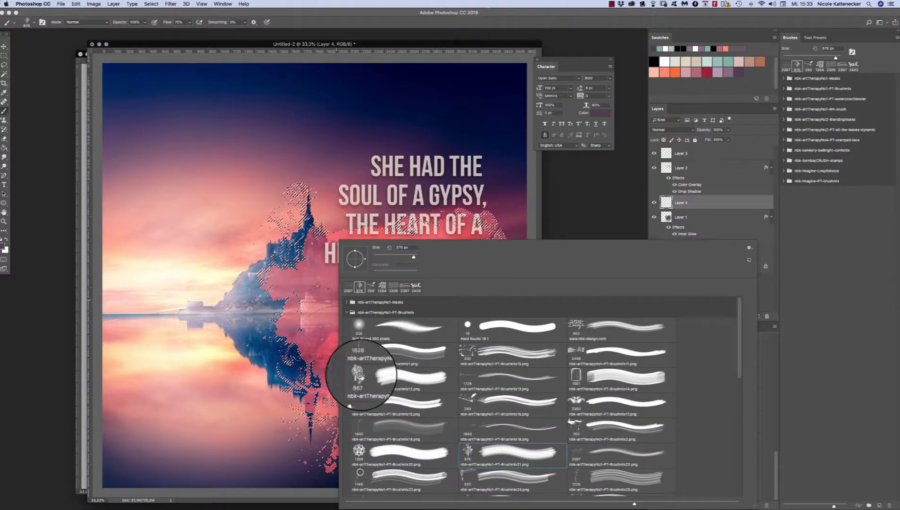
{"action": "left_click", "coordinate": [336, 301]}
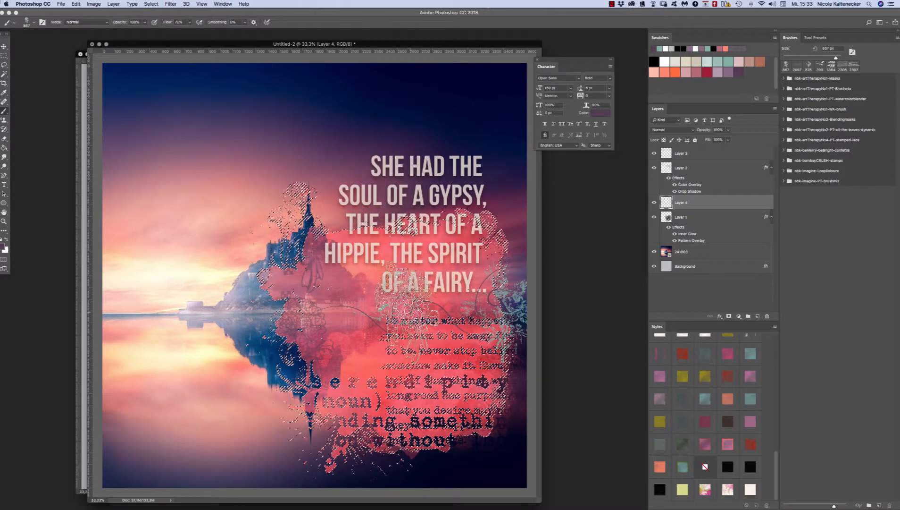
{"action": "left_click", "coordinate": [509, 272]}
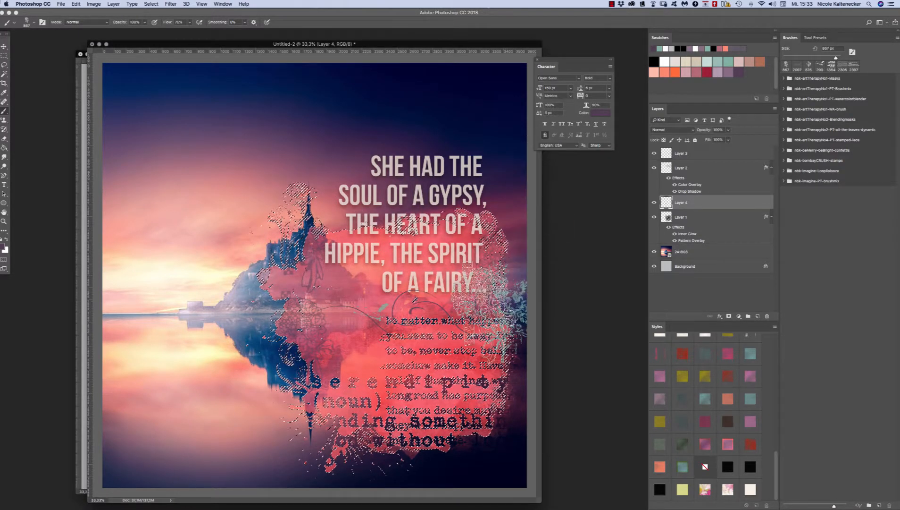
{"action": "left_click", "coordinate": [329, 428]}
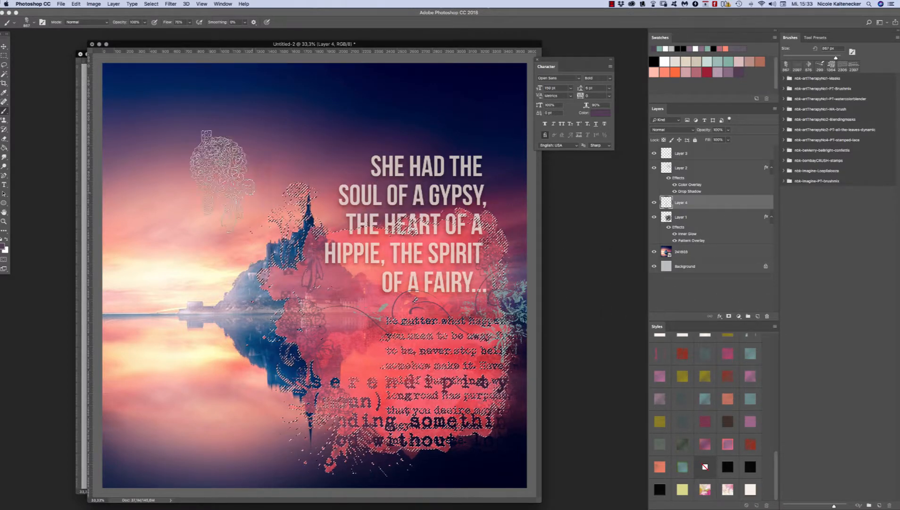
{"action": "key", "text": "super+d"}
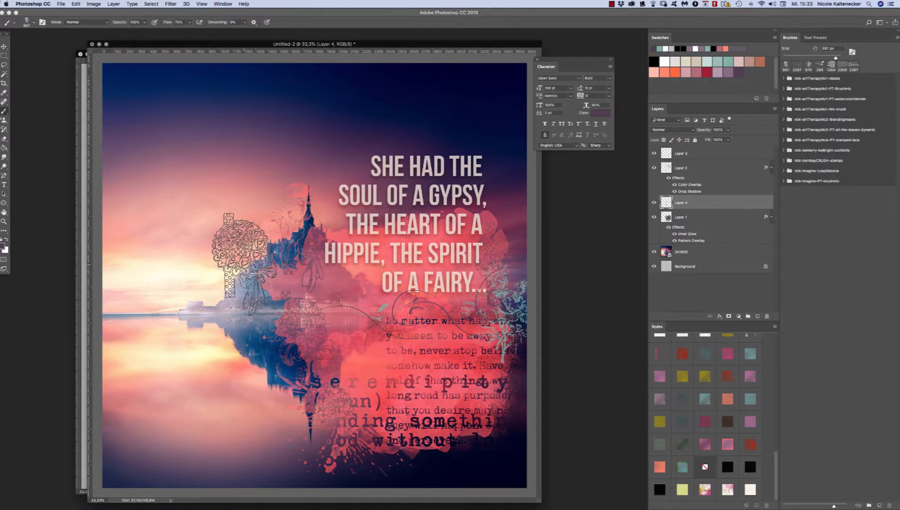
- Try stamping the floral brush twice across the mask shape's left edge without a selection, and undo the stamps
{"action": "left_click", "coordinate": [245, 277]}
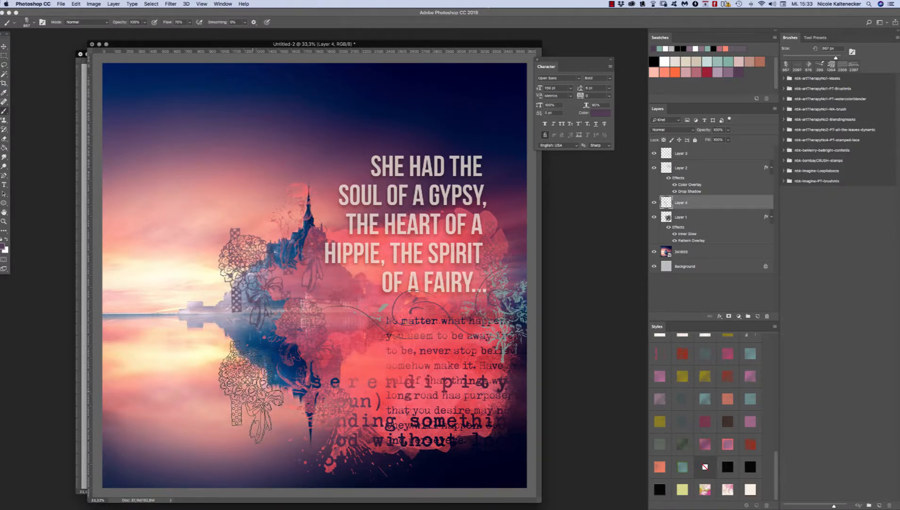
{"action": "left_click", "coordinate": [262, 394]}
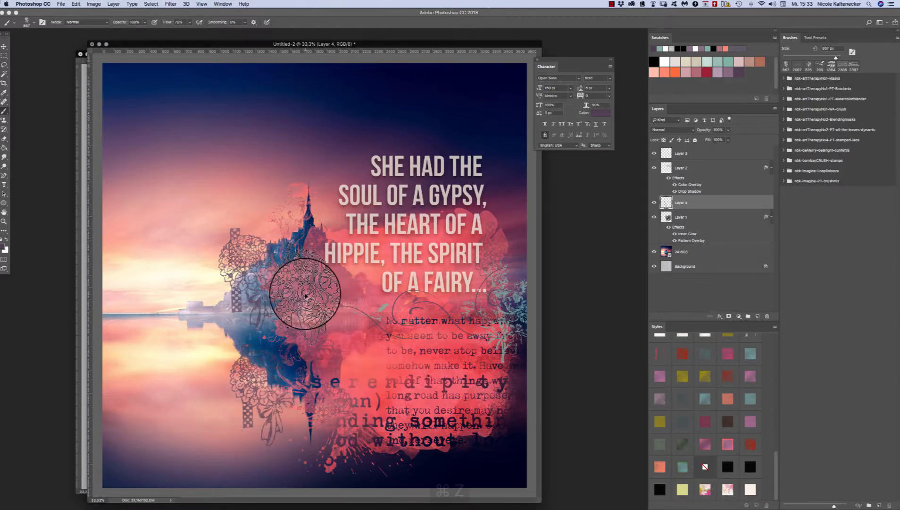
{"action": "key", "text": "alt+super+z"}
{"action": "key", "text": "alt+super+z"}
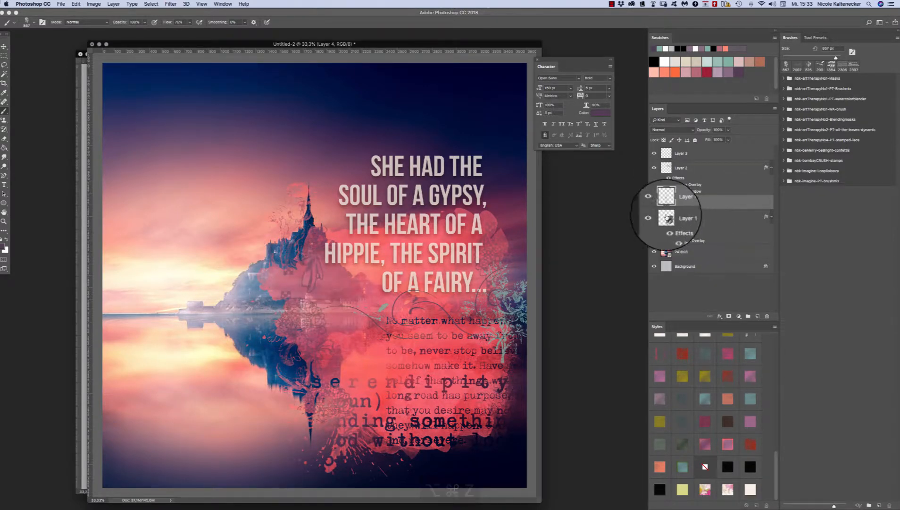
- Load the pixels of Layer 1 as a selection again and make Layer 4 the active layer
{"action": "right_click", "coordinate": [667, 206]}
{"action": "left_click", "coordinate": [661, 213]}
{"action": "right_click", "coordinate": [665, 210]}
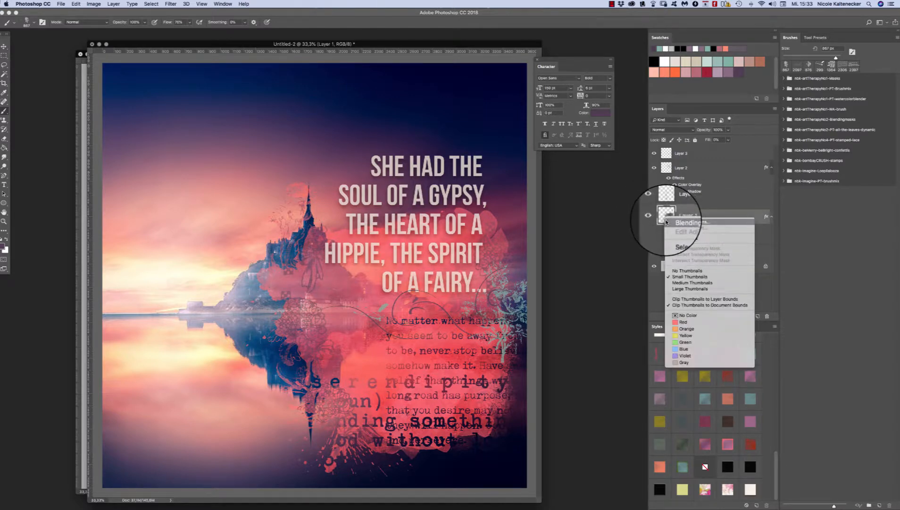
{"action": "left_click", "coordinate": [689, 239]}
{"action": "left_click", "coordinate": [666, 203]}
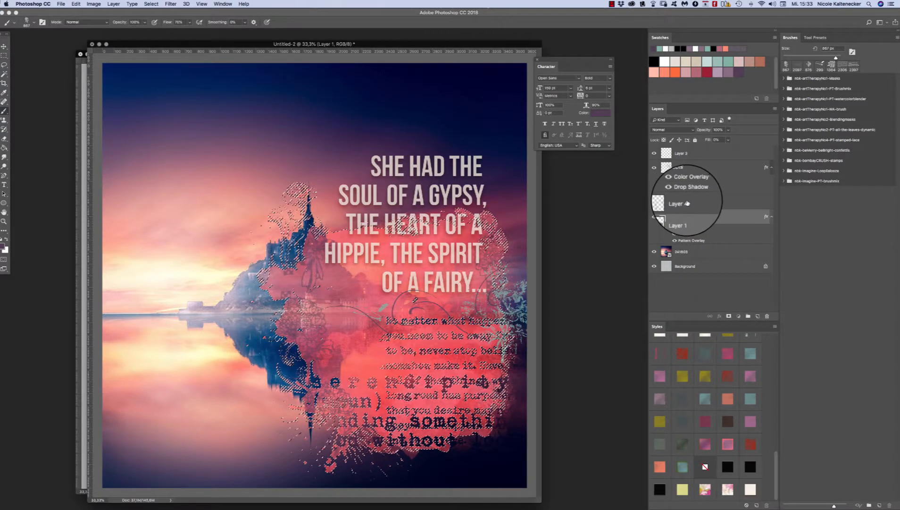
- Stamp the Brushmix20 brush in dark red inside the selection on Layer 4 in two places, and deselect
{"action": "right_click", "coordinate": [406, 300]}
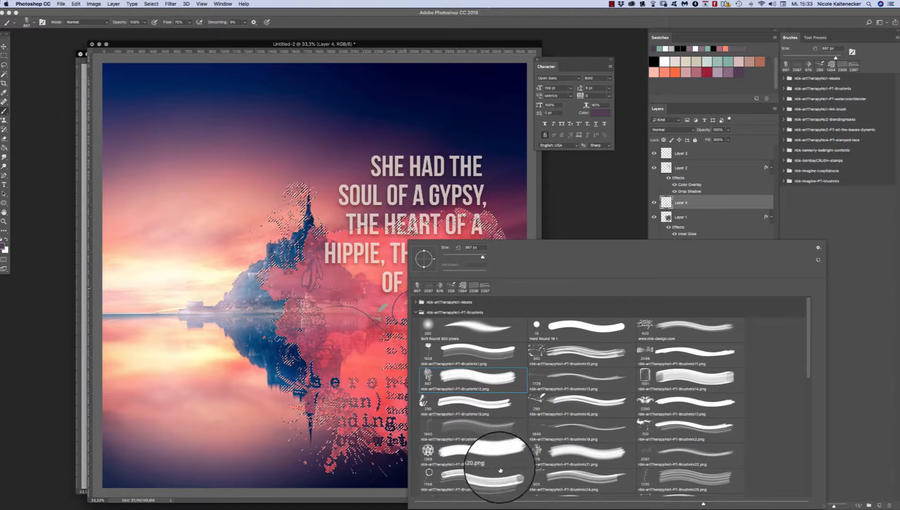
{"action": "double_click", "coordinate": [427, 451]}
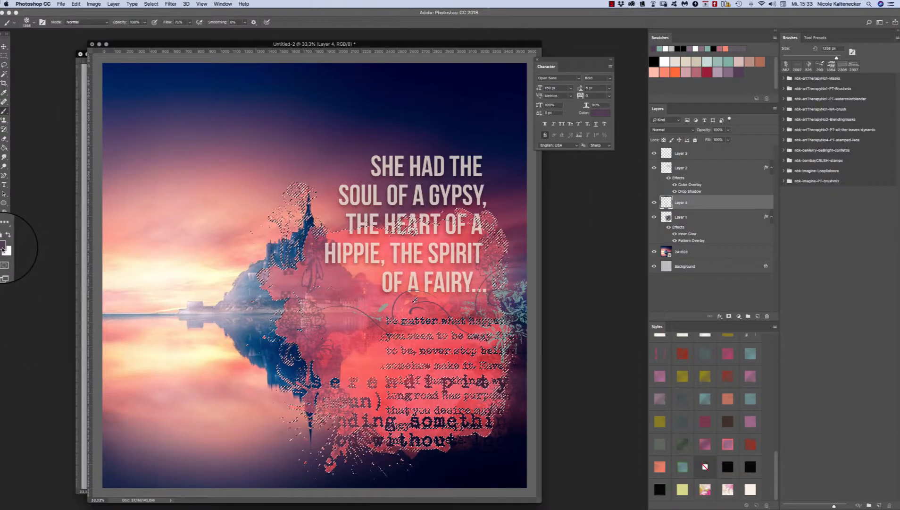
{"action": "left_click", "coordinate": [706, 71]}
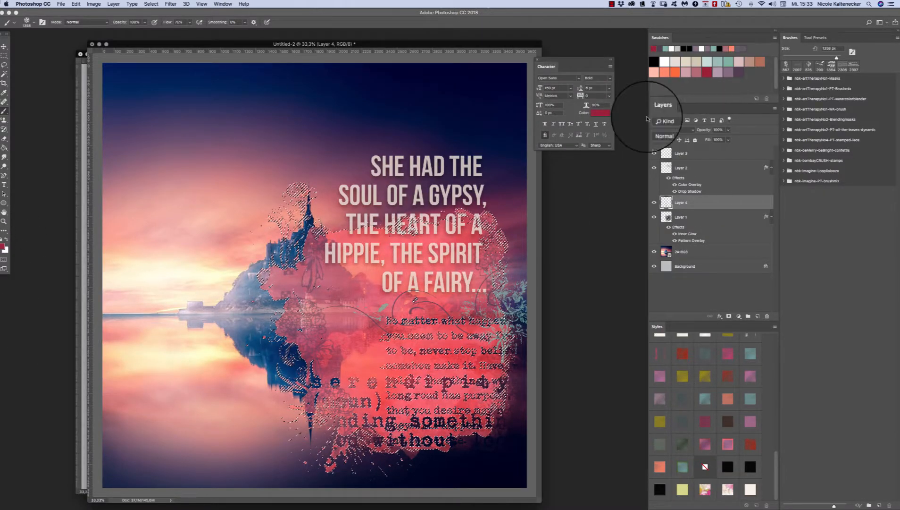
{"action": "left_click", "coordinate": [391, 317]}
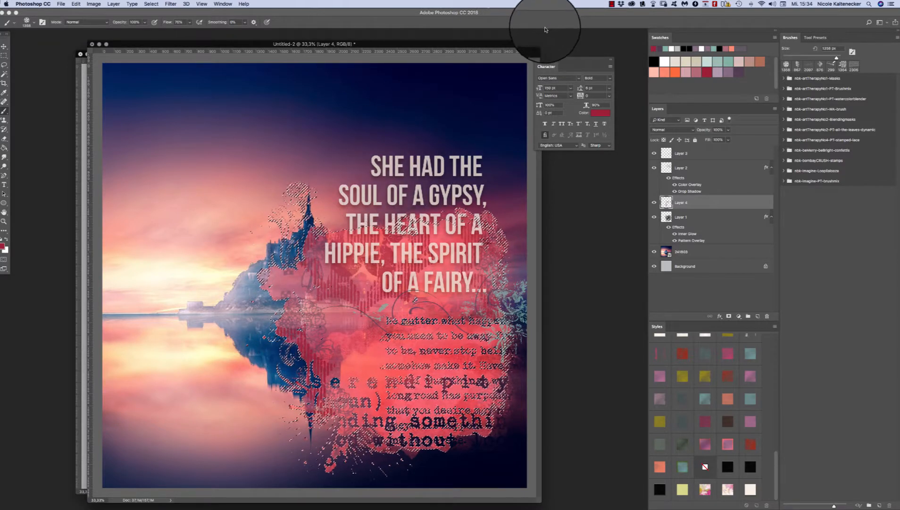
{"action": "left_click", "coordinate": [448, 215]}
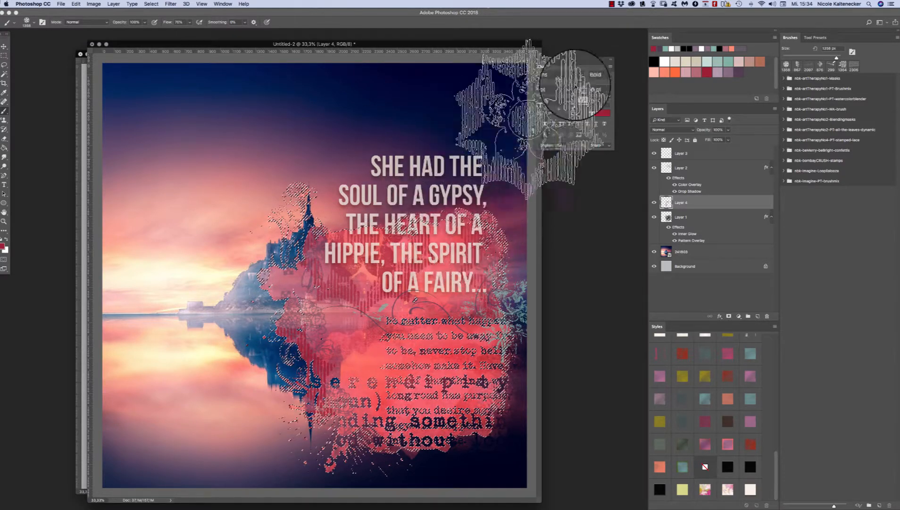
{"action": "key", "text": "super+d"}
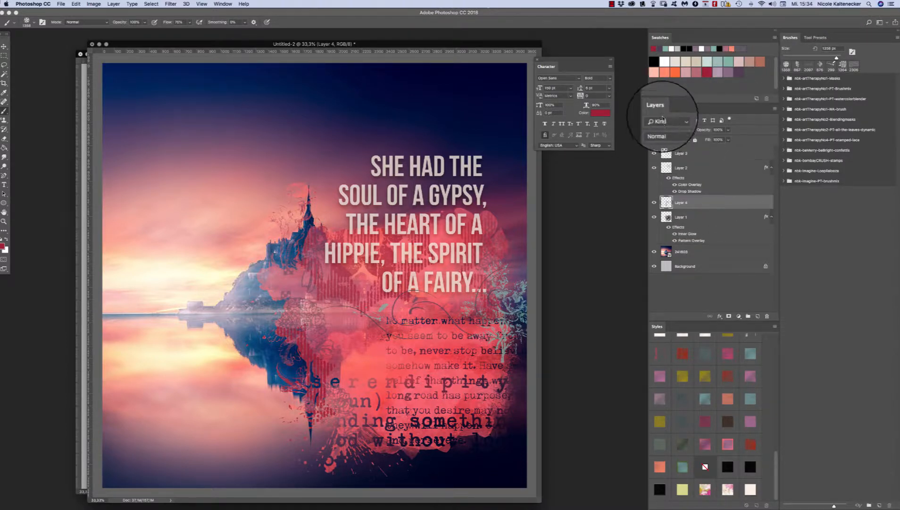
- Try the Multiply, Color Dodge and Soft Light blend modes on Layer 4
{"action": "left_click", "coordinate": [673, 130]}
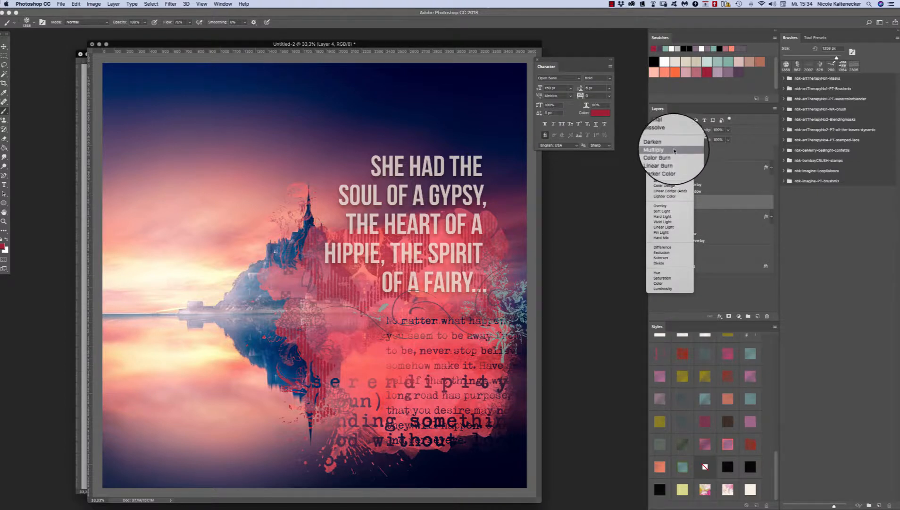
{"action": "left_click", "coordinate": [674, 150]}
{"action": "left_click", "coordinate": [675, 129]}
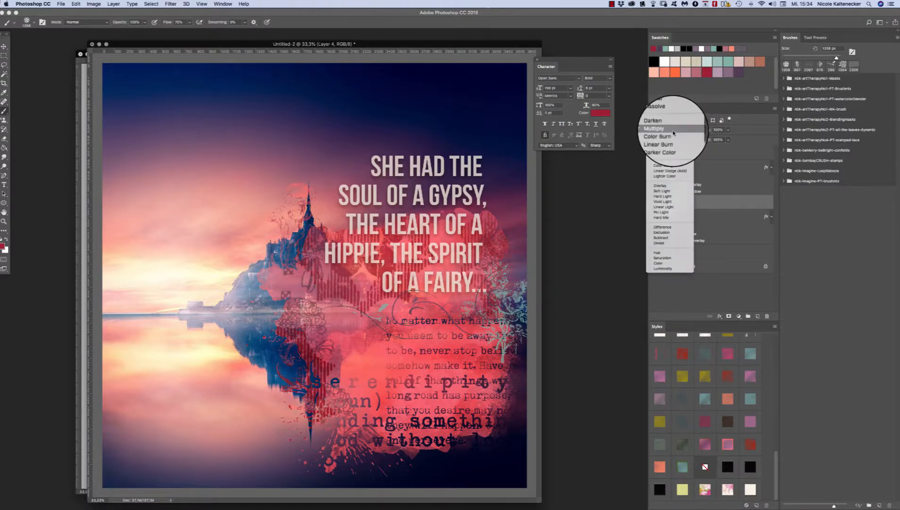
{"action": "left_click", "coordinate": [675, 173]}
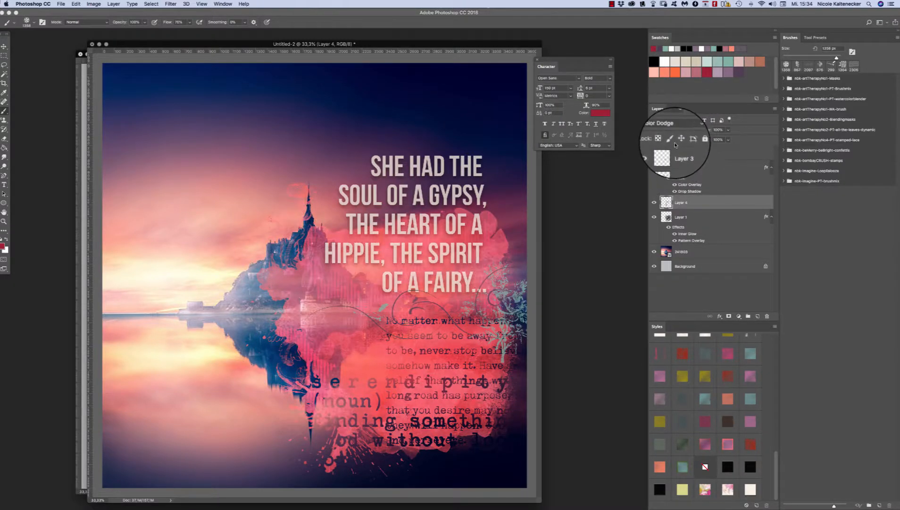
{"action": "left_click", "coordinate": [680, 132]}
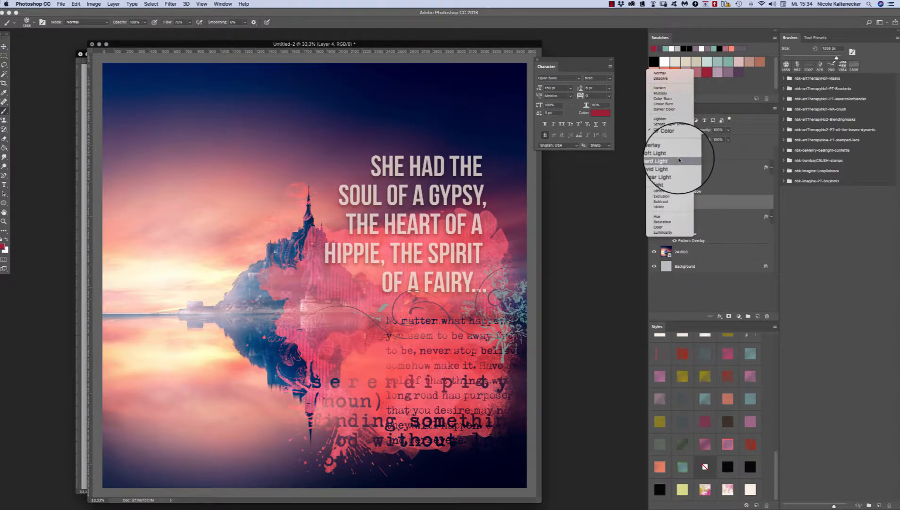
{"action": "left_click", "coordinate": [678, 152]}
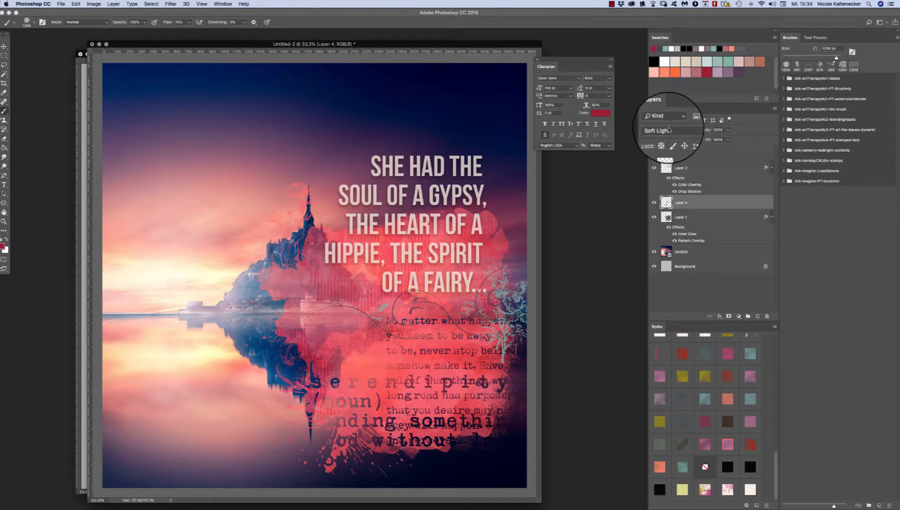
- Set Layer 4's blend mode to Overlay
{"action": "left_click", "coordinate": [675, 132]}
{"action": "left_click", "coordinate": [674, 126]}
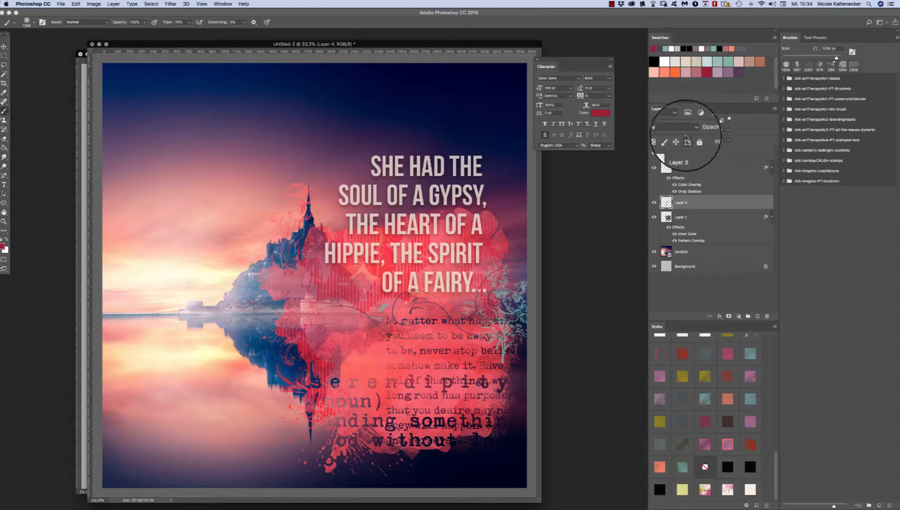
{"action": "left_click", "coordinate": [677, 128]}
{"action": "left_click", "coordinate": [723, 196]}
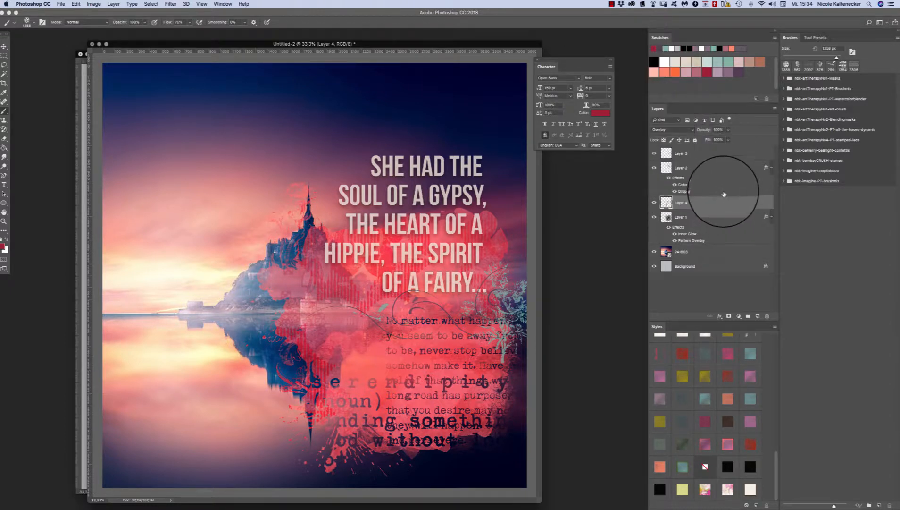
- On a new layer above Layer 4, stamp the Brushmix23 ring brush once in dark red over the base of the castle and its reflection
{"action": "left_click", "coordinate": [758, 316]}
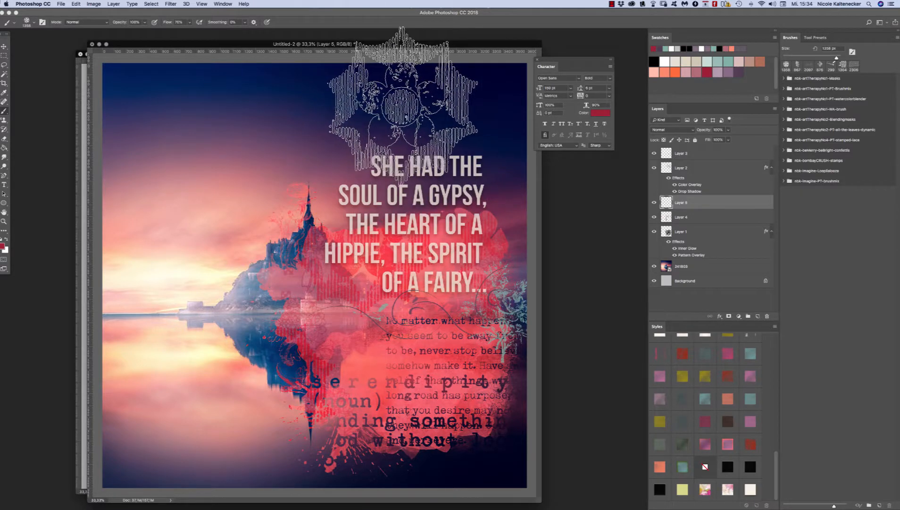
{"action": "right_click", "coordinate": [359, 242]}
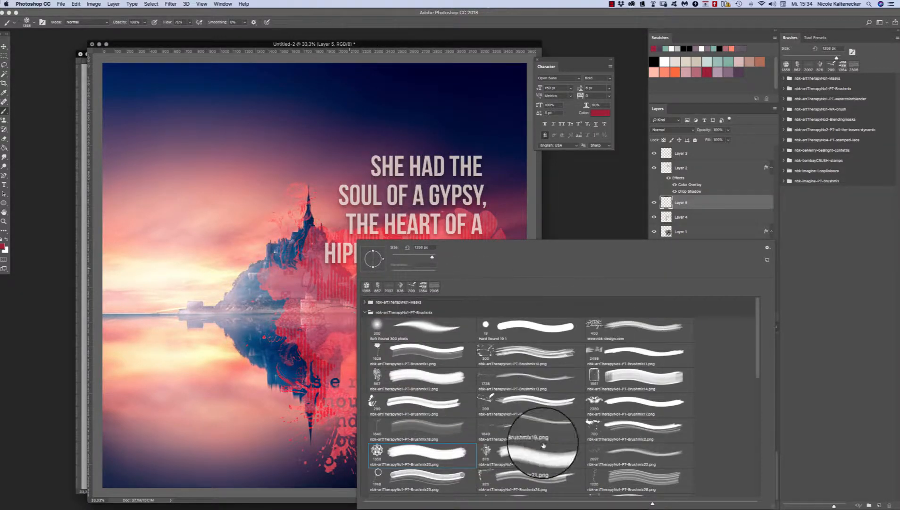
{"action": "double_click", "coordinate": [378, 472]}
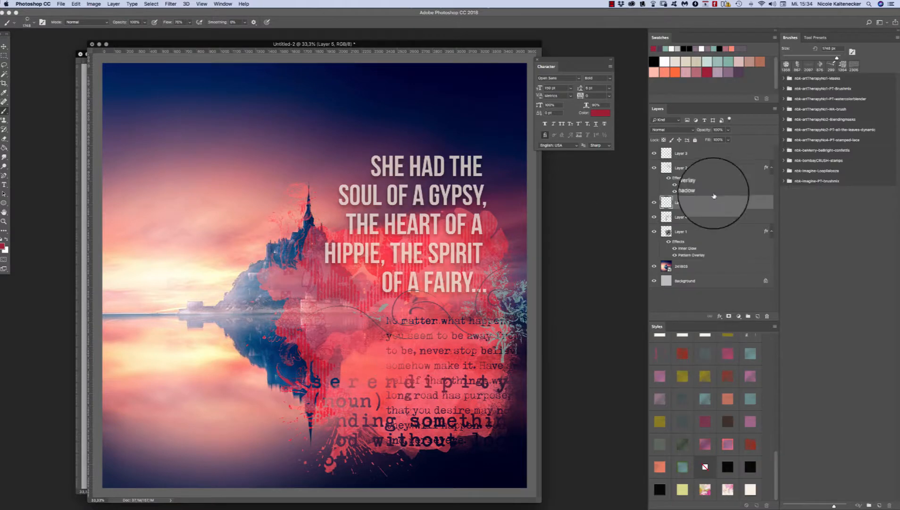
{"action": "left_click", "coordinate": [294, 318]}
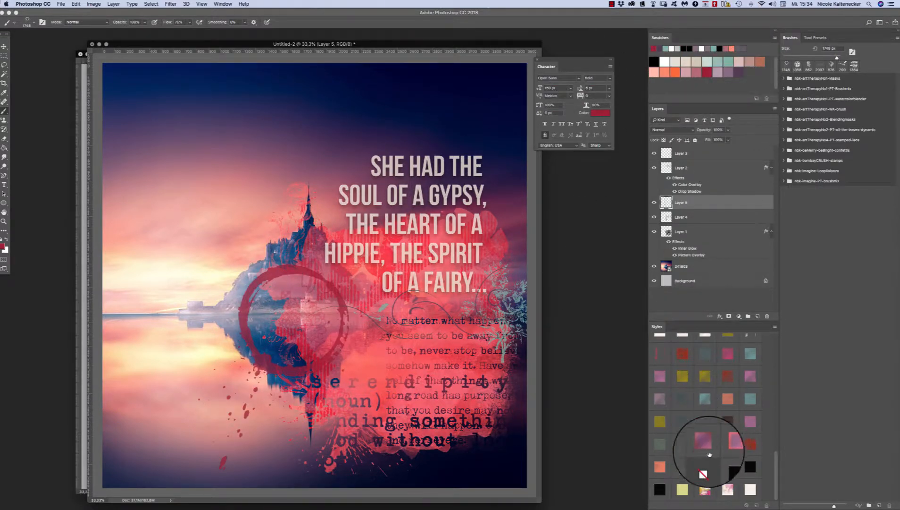
- Try several pattern and color styles on the ring in Layer 5, finishing with the teal-and-coral gradient style
{"action": "left_click", "coordinate": [687, 465]}
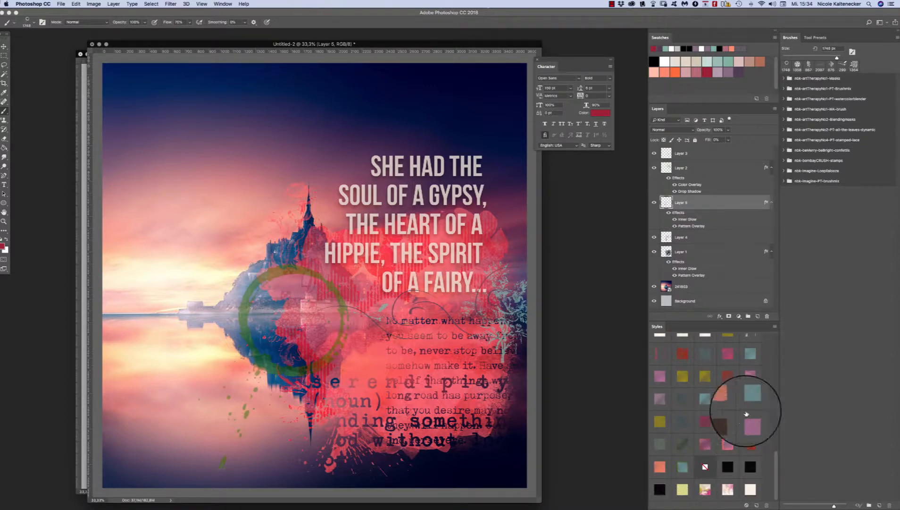
{"action": "left_click_drag", "start_coordinate": [776, 462], "coordinate": [765, 385]}
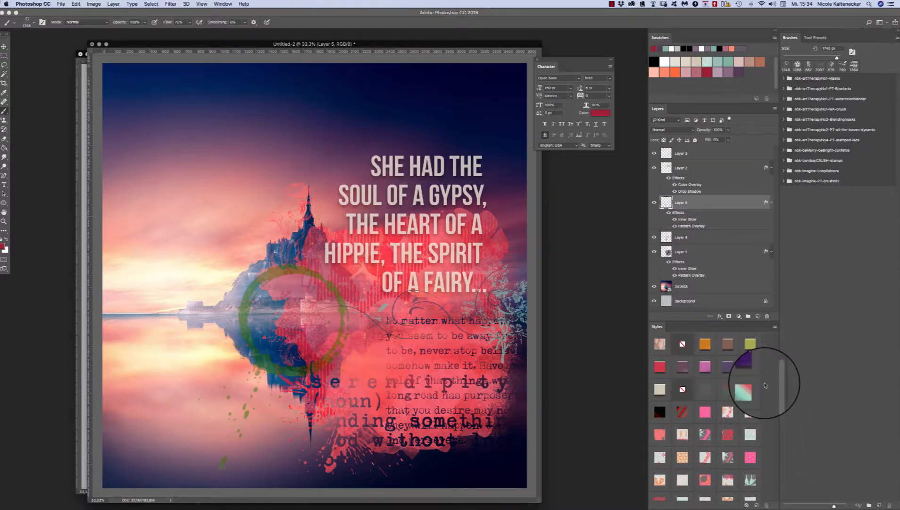
{"action": "left_click", "coordinate": [733, 433]}
{"action": "left_click", "coordinate": [711, 371]}
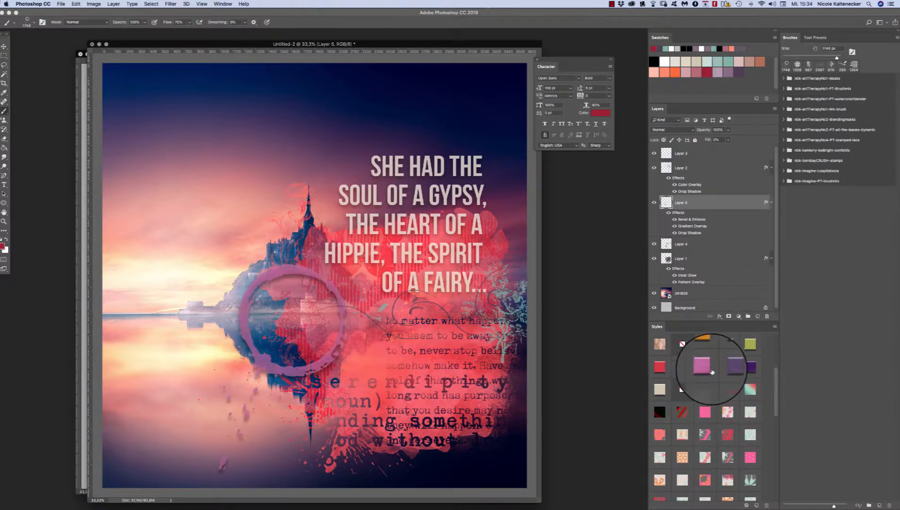
{"action": "left_click", "coordinate": [682, 344]}
{"action": "left_click", "coordinate": [660, 344]}
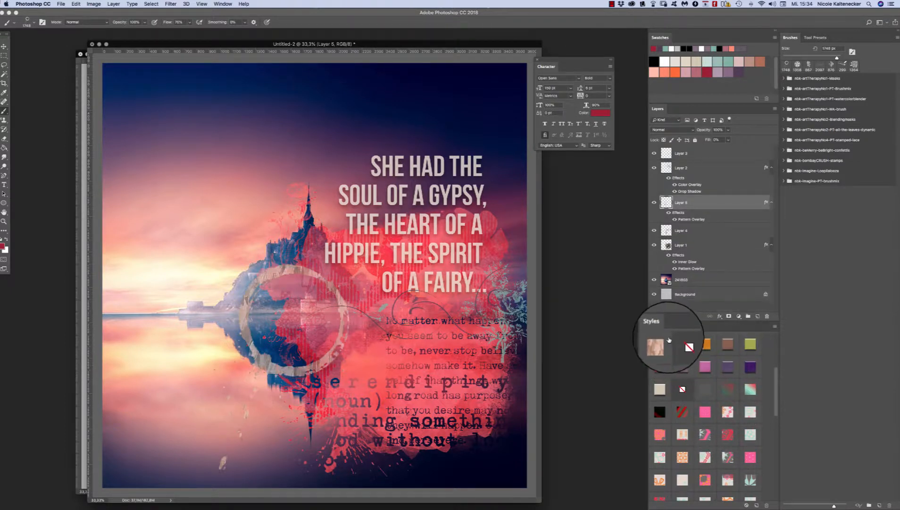
{"action": "left_click", "coordinate": [754, 384]}
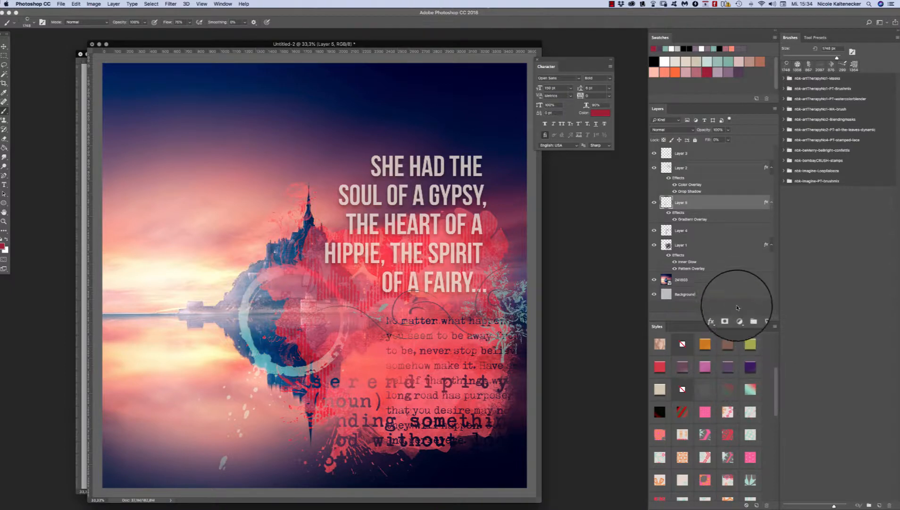
- Add a new layer above Layer 5, and expand only the nbk-artTherapyNo1-PT-watercolorblender brush group to review its mask and colors brushes
{"action": "left_click", "coordinate": [758, 317]}
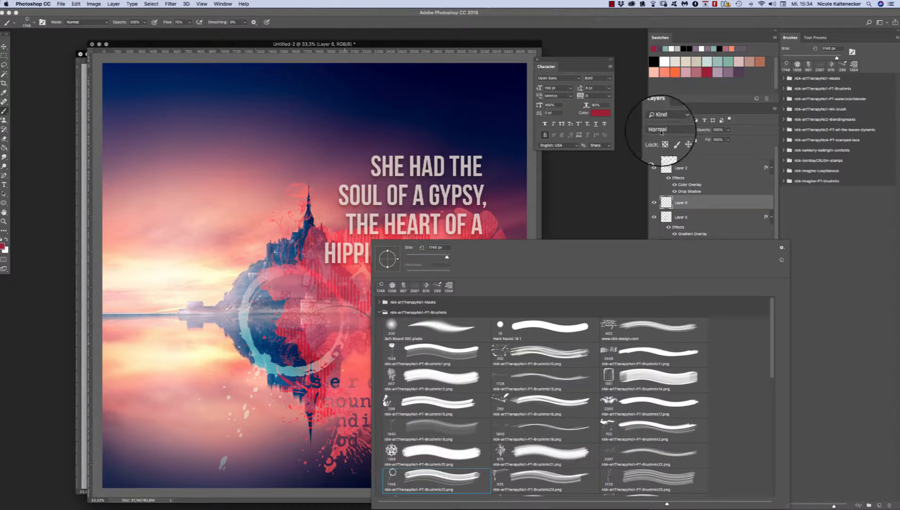
{"action": "left_click", "coordinate": [375, 306]}
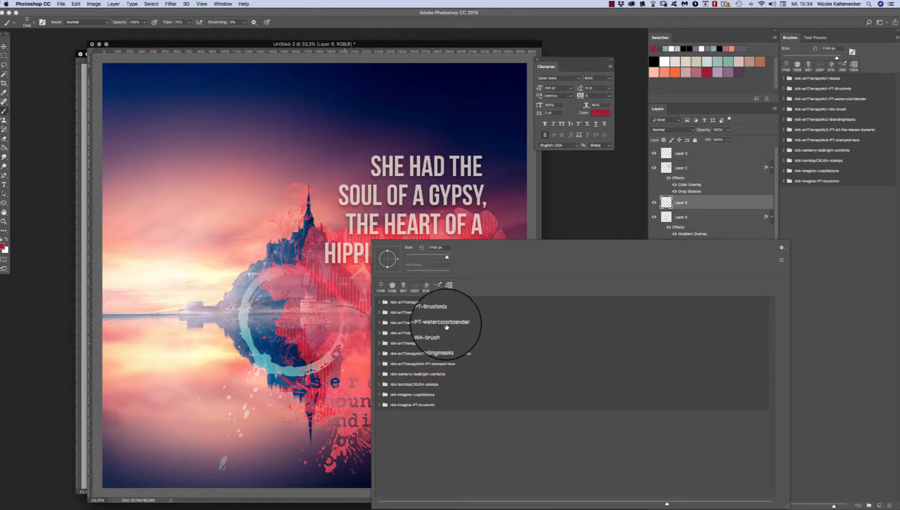
{"action": "left_click", "coordinate": [392, 323]}
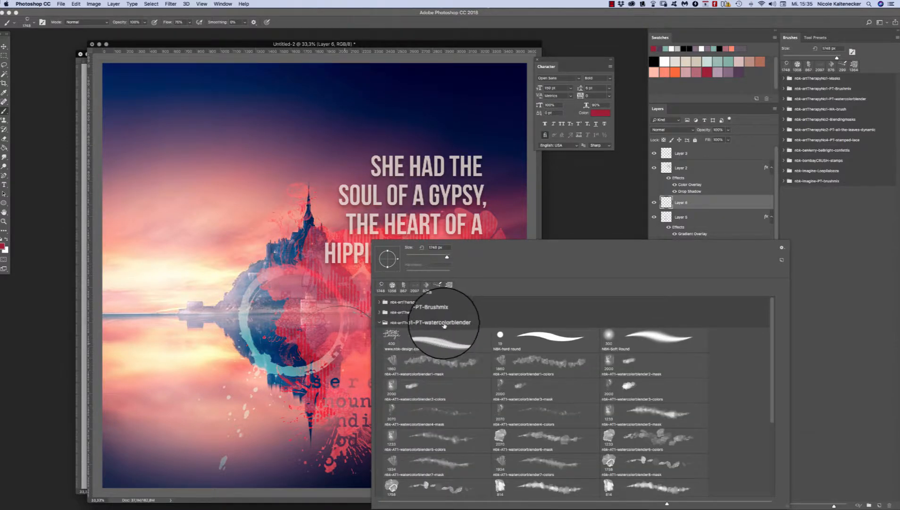
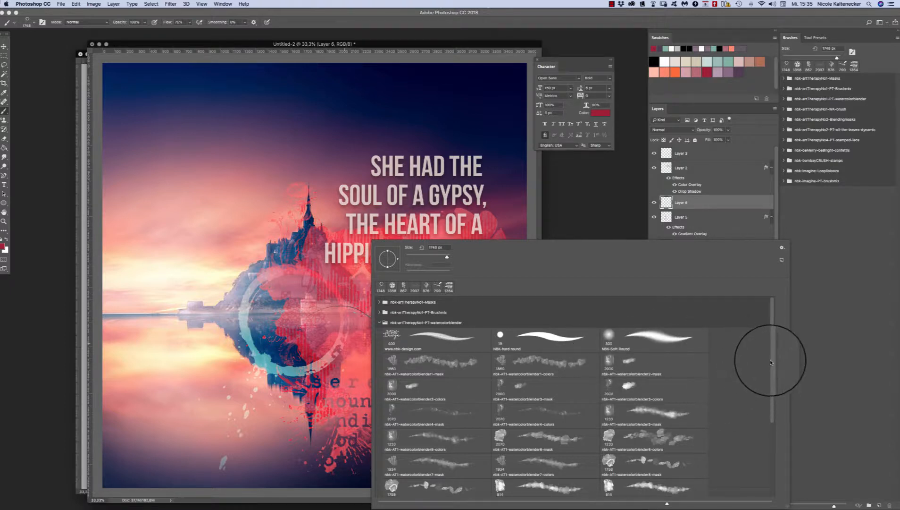
{"action": "left_click_drag", "start_coordinate": [771, 363], "coordinate": [769, 387]}
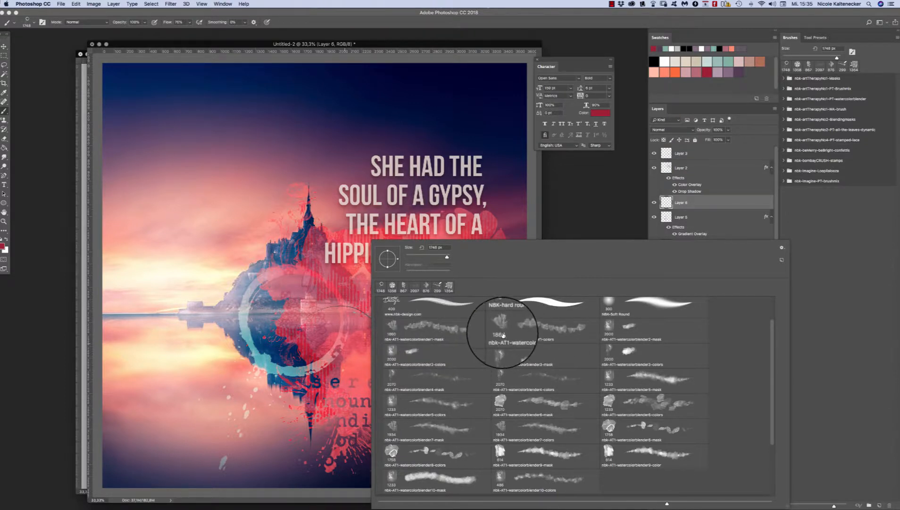
{"action": "left_click", "coordinate": [782, 247]}
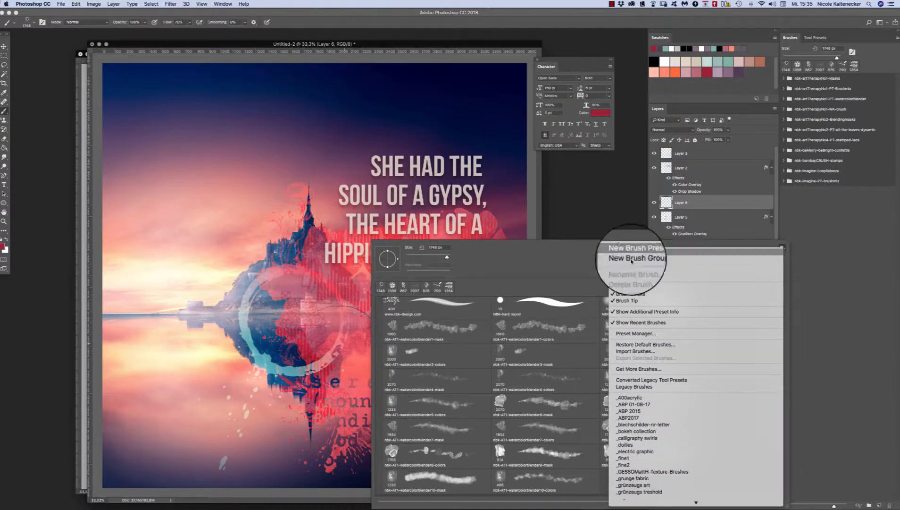
{"action": "left_click", "coordinate": [537, 283]}
{"action": "left_click", "coordinate": [695, 204]}
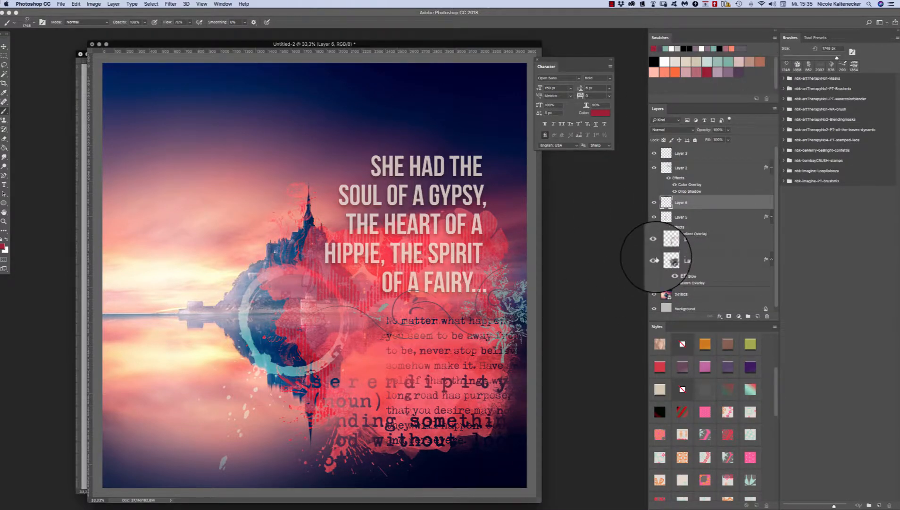
- Hide every layer except the gray Background
{"action": "left_click_drag", "start_coordinate": [656, 260], "coordinate": [651, 184]}
{"action": "left_click", "coordinate": [655, 294]}
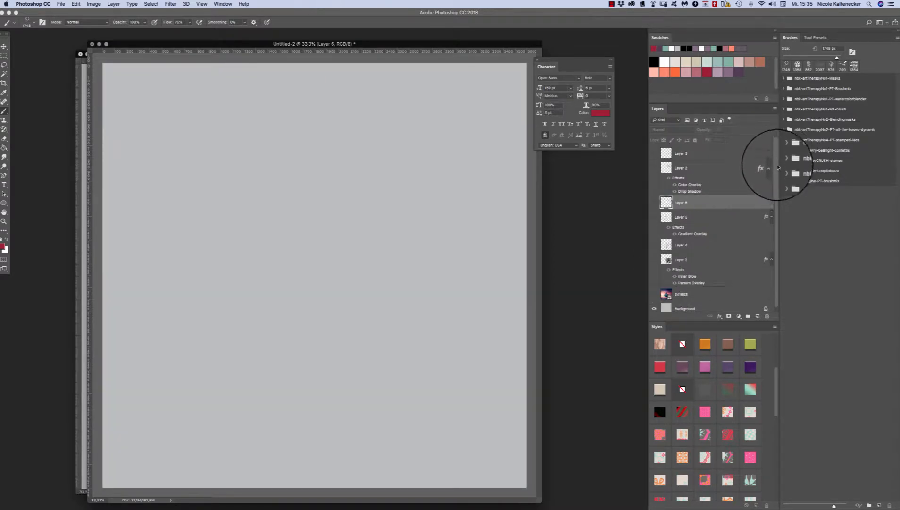
{"action": "left_click_drag", "start_coordinate": [777, 166], "coordinate": [774, 210]}
- On a new layer above Layer 6, paint a broad dark red band across the canvas with the watercolorblender1-mask brush, and add another layer above it
{"action": "left_click", "coordinate": [757, 316]}
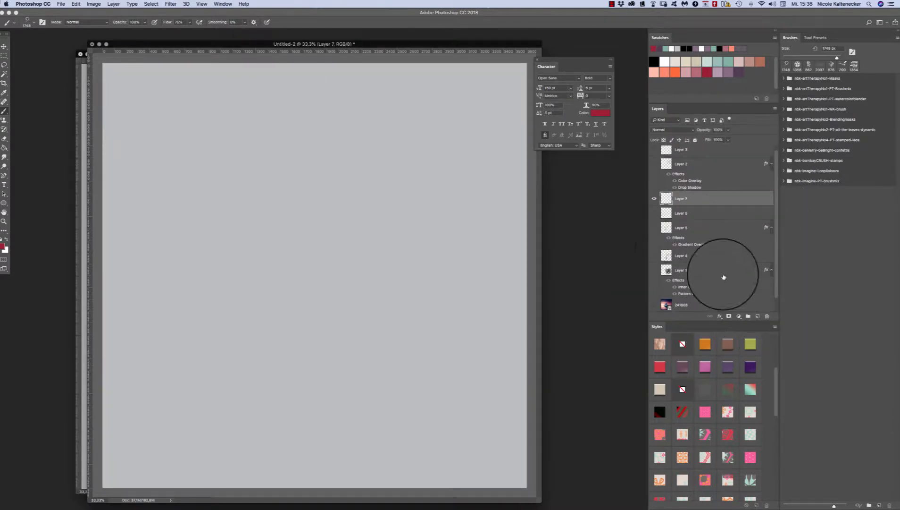
{"action": "right_click", "coordinate": [318, 269]}
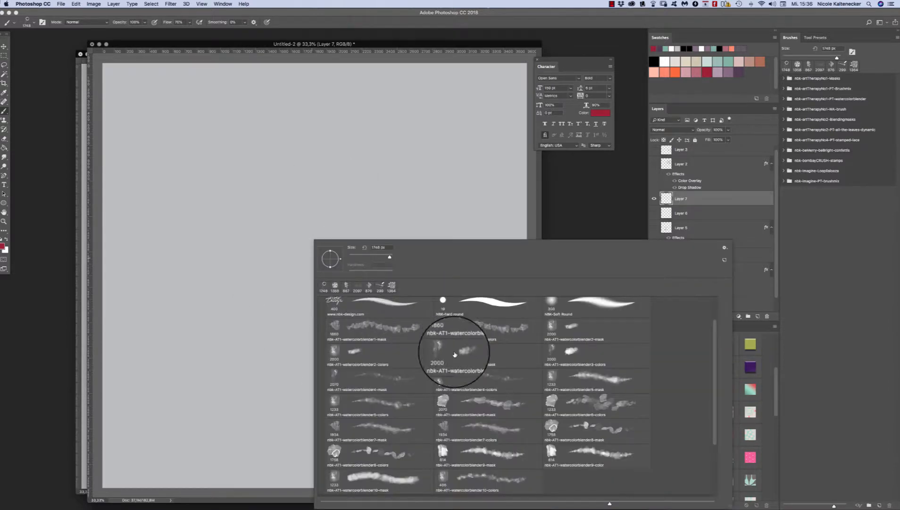
{"action": "left_click", "coordinate": [398, 330]}
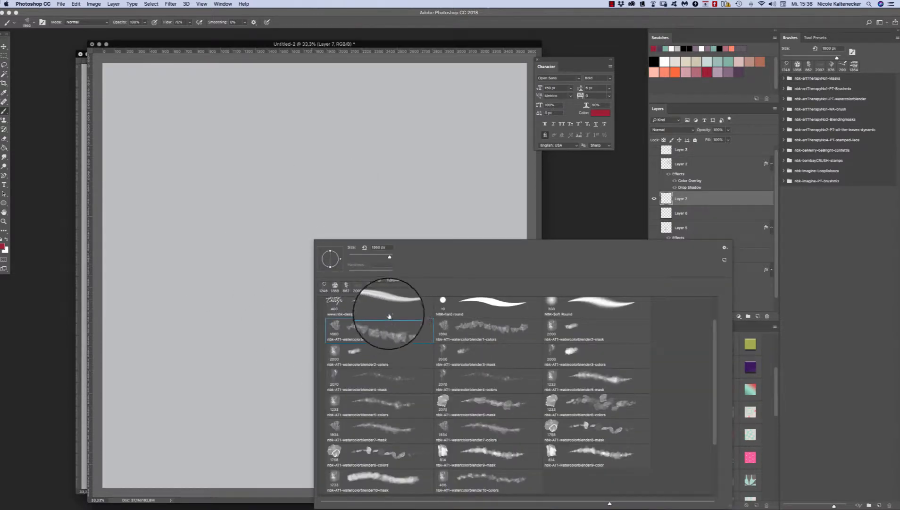
{"action": "left_click", "coordinate": [181, 277]}
{"action": "mouse_move", "coordinate": [188, 283]}
{"action": "left_mouse_down"}
{"action": "mouse_move", "coordinate": [225, 259]}
{"action": "mouse_move", "coordinate": [287, 259]}
{"action": "mouse_move", "coordinate": [302, 267]}
{"action": "mouse_move", "coordinate": [312, 311]}
{"action": "mouse_move", "coordinate": [357, 261]}
{"action": "mouse_move", "coordinate": [295, 307]}
{"action": "mouse_move", "coordinate": [233, 292]}
{"action": "mouse_move", "coordinate": [261, 244]}
{"action": "mouse_move", "coordinate": [173, 261]}
{"action": "mouse_move", "coordinate": [139, 276]}
{"action": "mouse_move", "coordinate": [135, 298]}
{"action": "mouse_move", "coordinate": [211, 320]}
{"action": "mouse_move", "coordinate": [298, 318]}
{"action": "mouse_move", "coordinate": [435, 246]}
{"action": "mouse_move", "coordinate": [492, 277]}
{"action": "mouse_move", "coordinate": [485, 281]}
{"action": "mouse_move", "coordinate": [434, 248]}
{"action": "mouse_move", "coordinate": [509, 264]}
{"action": "mouse_move", "coordinate": [542, 251]}
{"action": "mouse_move", "coordinate": [416, 307]}
{"action": "mouse_move", "coordinate": [502, 264]}
{"action": "mouse_move", "coordinate": [499, 251]}
{"action": "mouse_move", "coordinate": [406, 254]}
{"action": "mouse_move", "coordinate": [351, 230]}
{"action": "mouse_move", "coordinate": [258, 310]}
{"action": "mouse_move", "coordinate": [171, 307]}
{"action": "mouse_move", "coordinate": [119, 300]}
{"action": "mouse_move", "coordinate": [97, 217]}
{"action": "mouse_move", "coordinate": [111, 336]}
{"action": "mouse_move", "coordinate": [172, 350]}
{"action": "mouse_move", "coordinate": [335, 287]}
{"action": "mouse_move", "coordinate": [512, 309]}
{"action": "mouse_move", "coordinate": [564, 312]}
{"action": "left_mouse_up"}
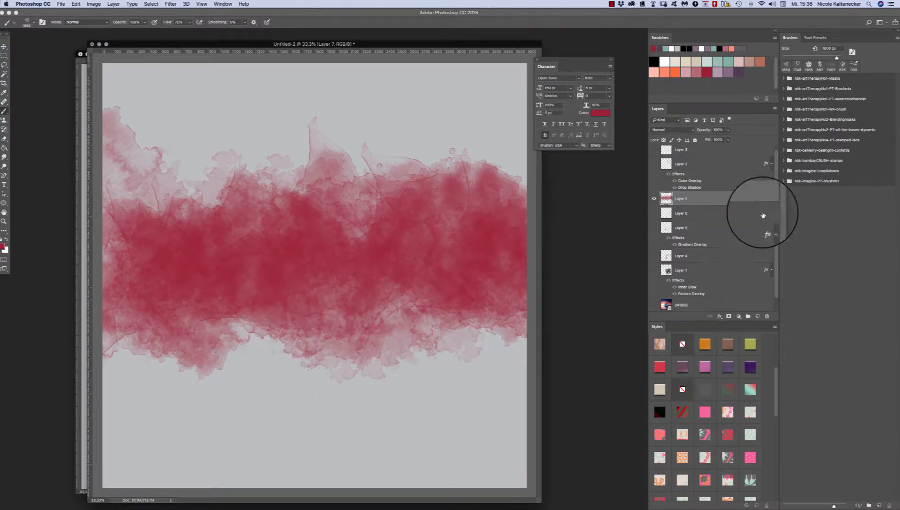
{"action": "left_click", "coordinate": [758, 315]}
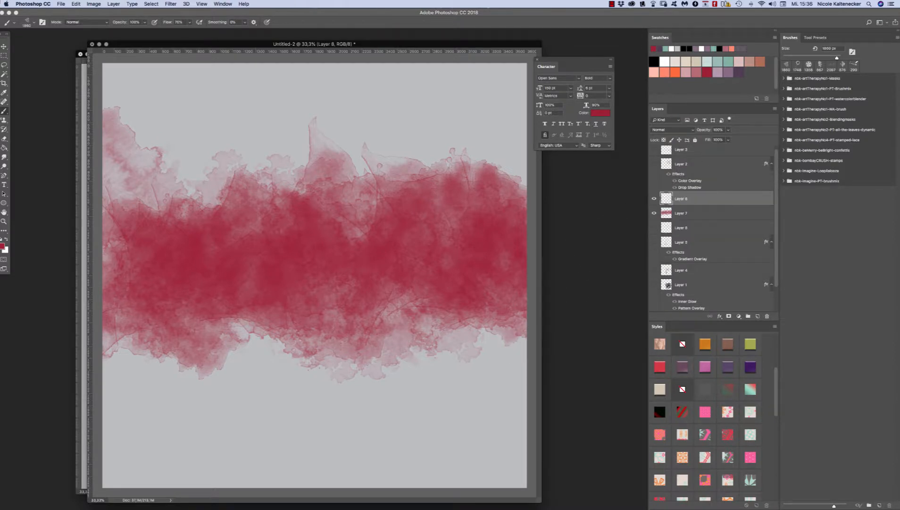
- Paint dark red watercolor texture above and below the red band on Layer 8 with the nbk-AT1-watercolorblender1-colors brush
{"action": "right_click", "coordinate": [392, 328]}
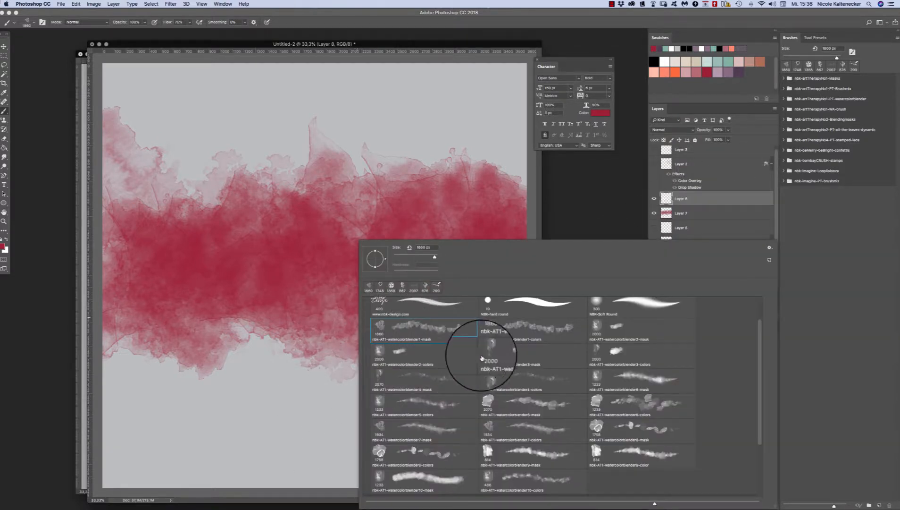
{"action": "double_click", "coordinate": [510, 330]}
{"action": "mouse_move", "coordinate": [306, 344]}
{"action": "left_mouse_down"}
{"action": "mouse_move", "coordinate": [406, 359]}
{"action": "mouse_move", "coordinate": [486, 326]}
{"action": "mouse_move", "coordinate": [543, 283]}
{"action": "left_mouse_up"}
{"action": "mouse_move", "coordinate": [498, 221]}
{"action": "left_mouse_down"}
{"action": "mouse_move", "coordinate": [485, 177]}
{"action": "mouse_move", "coordinate": [460, 203]}
{"action": "mouse_move", "coordinate": [413, 205]}
{"action": "mouse_move", "coordinate": [368, 184]}
{"action": "mouse_move", "coordinate": [344, 205]}
{"action": "mouse_move", "coordinate": [266, 225]}
{"action": "mouse_move", "coordinate": [251, 183]}
{"action": "left_mouse_up"}
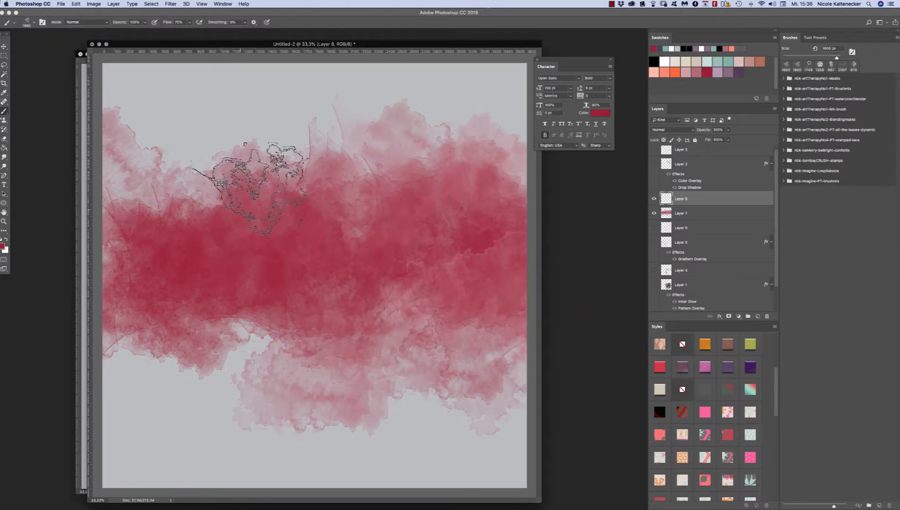
- Set the foreground color to the orange swatch and the background color to teal (RGB 127, 177, 164), and return to the Brush tool
{"action": "left_click", "coordinate": [680, 69]}
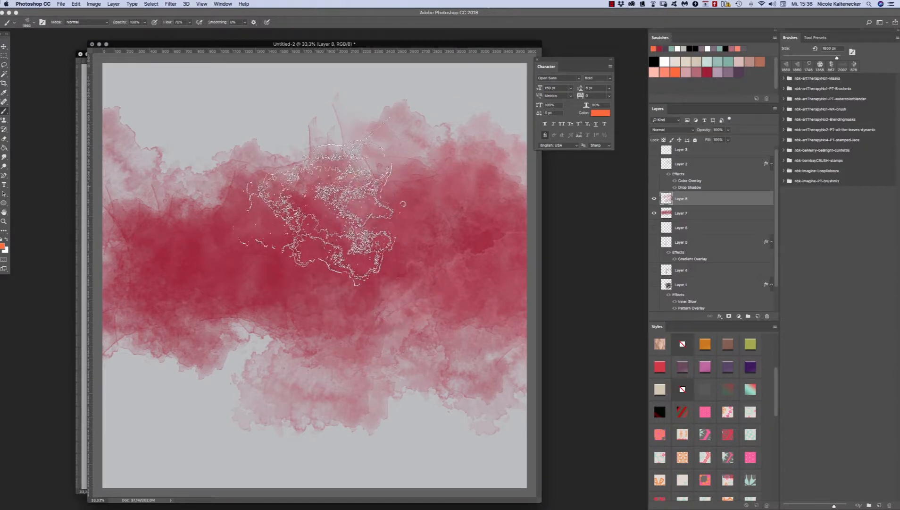
{"action": "left_click", "coordinate": [6, 252]}
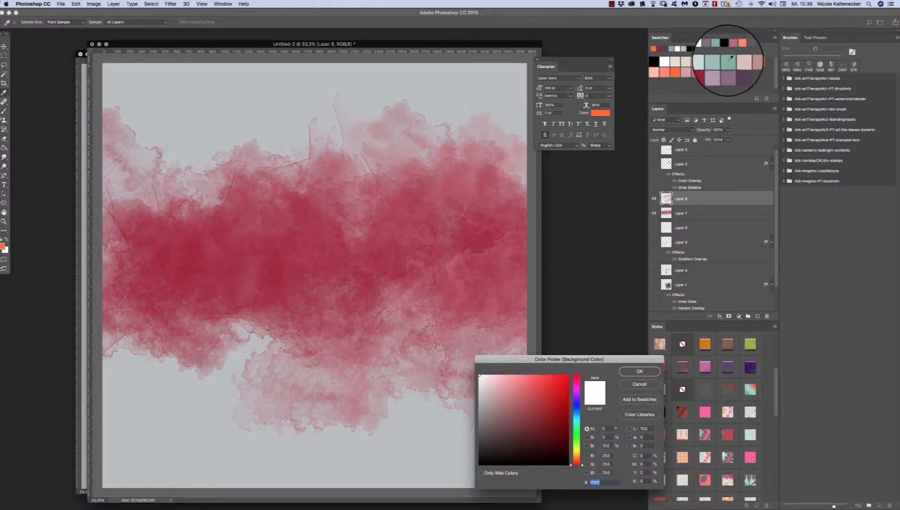
{"action": "left_click_drag", "start_coordinate": [573, 359], "coordinate": [561, 194]}
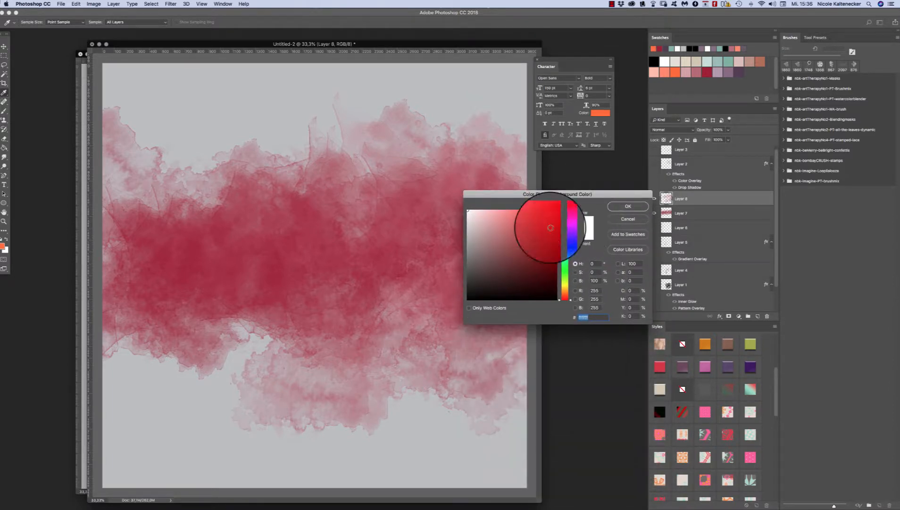
{"action": "left_click", "coordinate": [720, 50]}
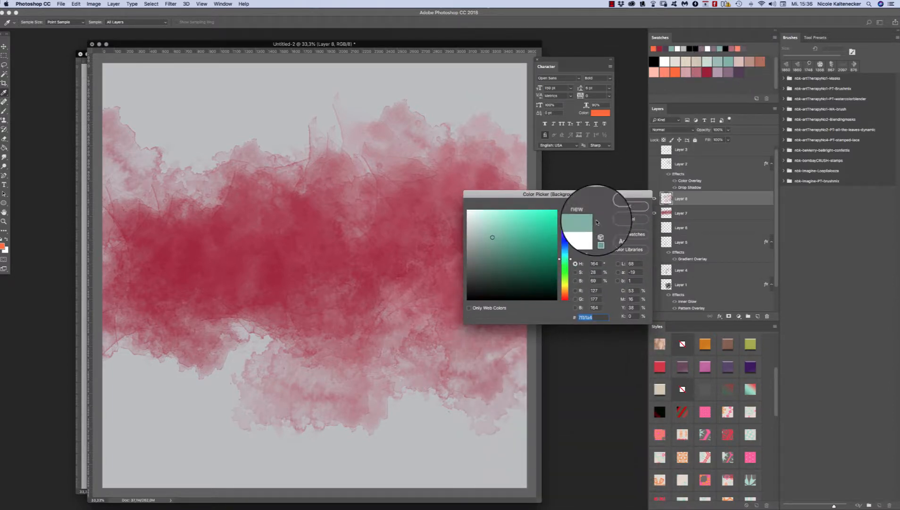
{"action": "left_click", "coordinate": [626, 206]}
{"action": "key", "text": "b"}
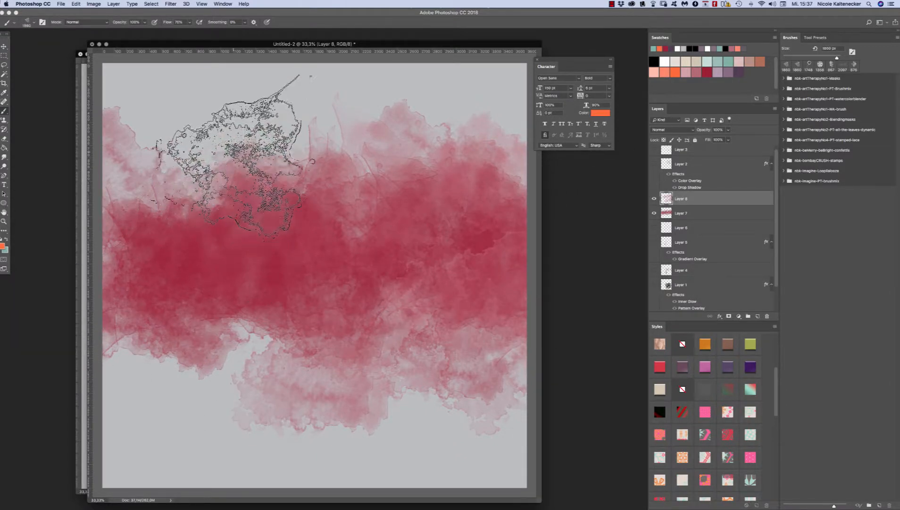
- Paint orange clouds above and below the red band on Layer 8, and blend teal over them out to the canvas edges
{"action": "mouse_move", "coordinate": [242, 121]}
{"action": "left_mouse_down"}
{"action": "mouse_move", "coordinate": [231, 151]}
{"action": "mouse_move", "coordinate": [402, 115]}
{"action": "mouse_move", "coordinate": [502, 130]}
{"action": "mouse_move", "coordinate": [548, 196]}
{"action": "mouse_move", "coordinate": [431, 377]}
{"action": "mouse_move", "coordinate": [382, 359]}
{"action": "mouse_move", "coordinate": [261, 400]}
{"action": "mouse_move", "coordinate": [200, 378]}
{"action": "mouse_move", "coordinate": [170, 401]}
{"action": "mouse_move", "coordinate": [101, 385]}
{"action": "mouse_move", "coordinate": [438, 325]}
{"action": "mouse_move", "coordinate": [437, 363]}
{"action": "left_mouse_up"}
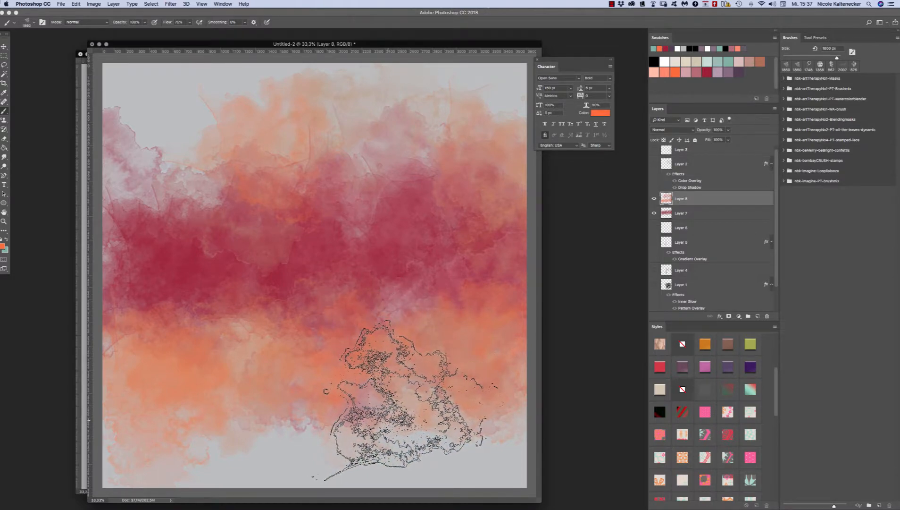
{"action": "key", "text": "x"}
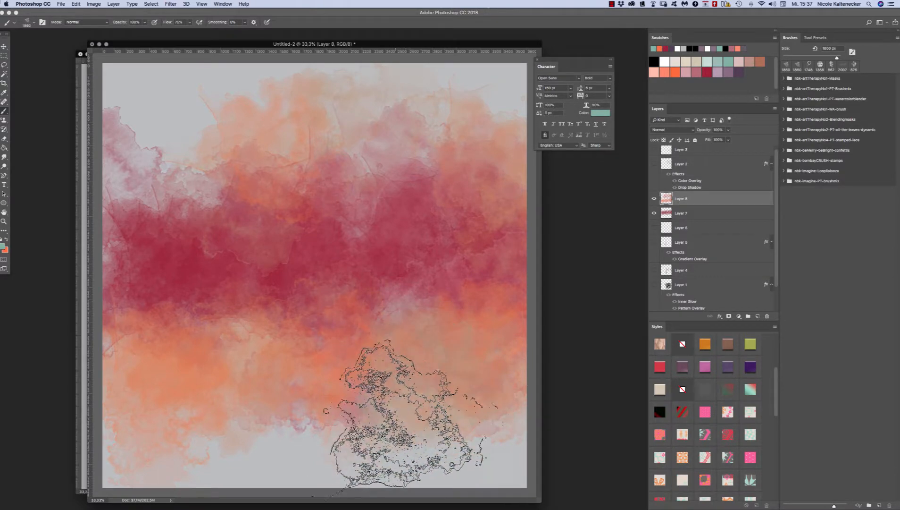
{"action": "mouse_move", "coordinate": [406, 416]}
{"action": "left_mouse_down"}
{"action": "mouse_move", "coordinate": [350, 401]}
{"action": "mouse_move", "coordinate": [339, 382]}
{"action": "mouse_move", "coordinate": [232, 356]}
{"action": "mouse_move", "coordinate": [206, 316]}
{"action": "left_mouse_up"}
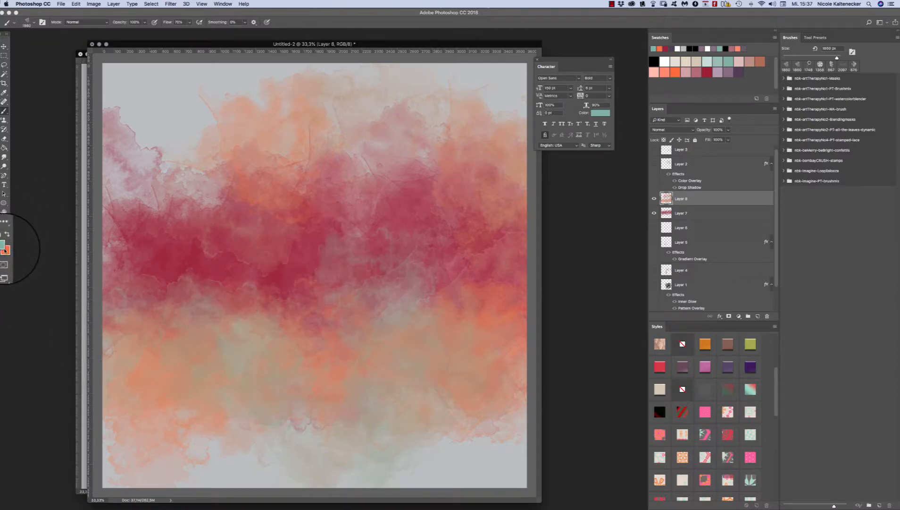
{"action": "mouse_move", "coordinate": [224, 178]}
{"action": "left_mouse_down"}
{"action": "mouse_move", "coordinate": [119, 144]}
{"action": "mouse_move", "coordinate": [138, 72]}
{"action": "left_mouse_up"}
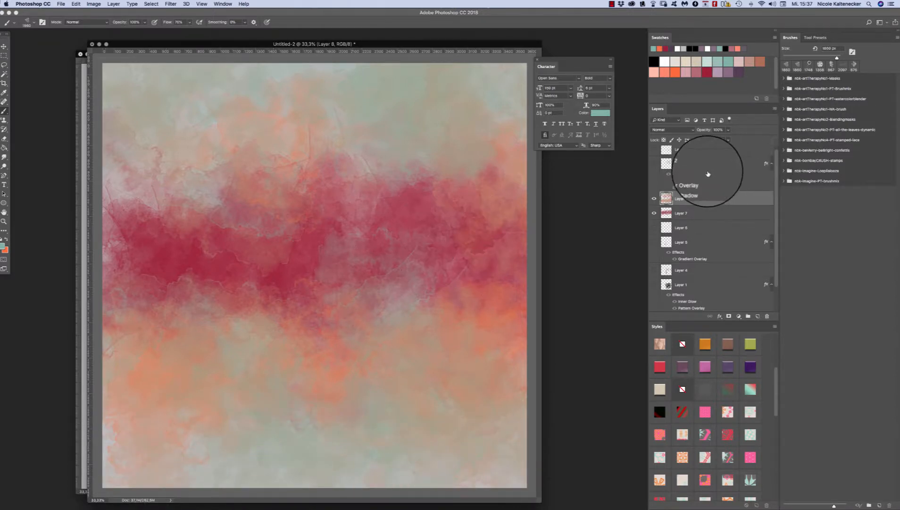
- Move the 241803 image layer directly above Layer 7 and clip it to Layer 7
{"action": "scroll", "coordinate": [774, 251], "scroll_direction": "down", "scroll_amount": 3}
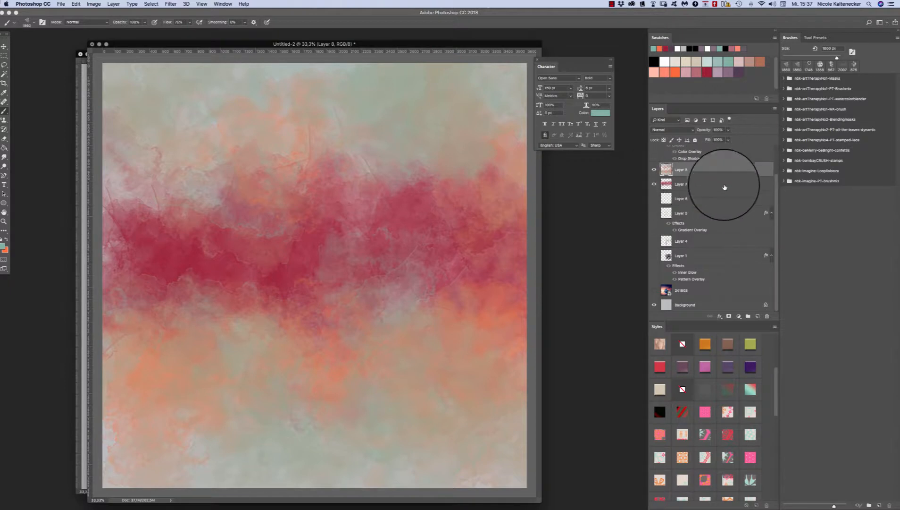
{"action": "left_click_drag", "start_coordinate": [717, 289], "coordinate": [673, 182]}
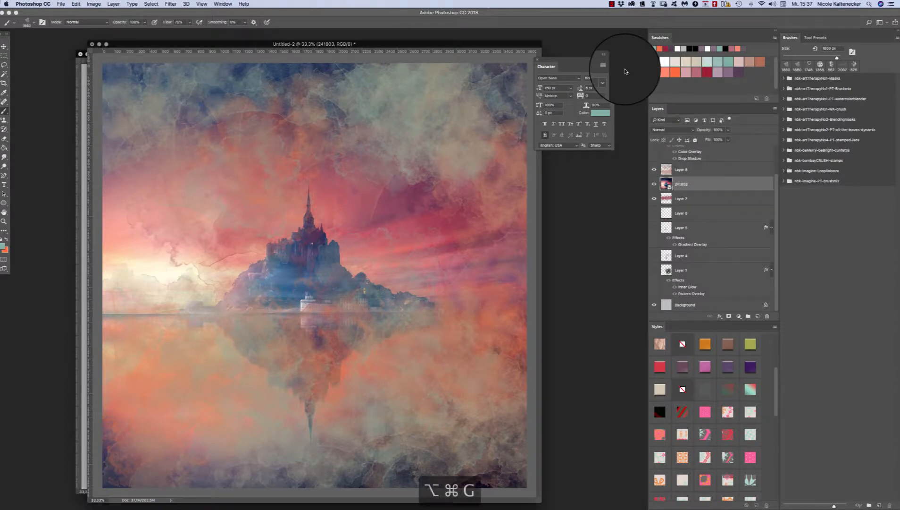
{"action": "key", "text": "alt+super+g"}
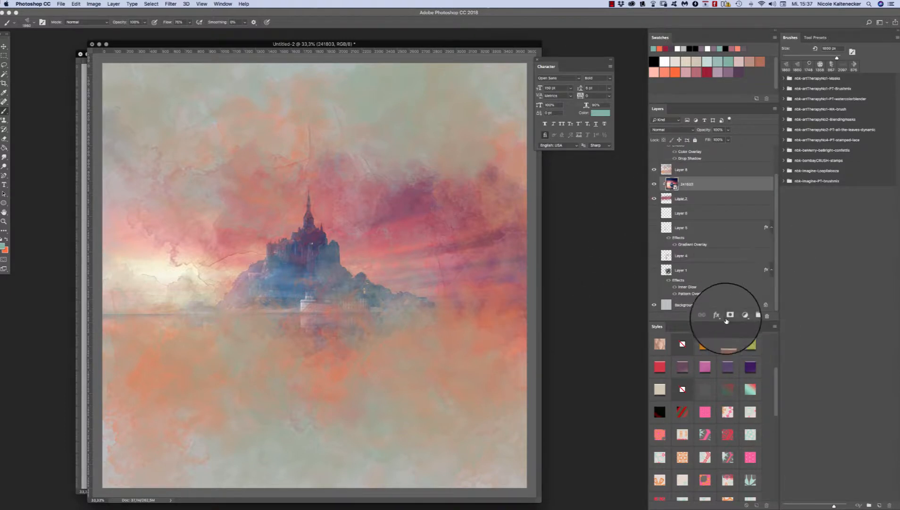
- Fill the Background layer with teal, and replace that fill with the dusty rose swatch color
{"action": "left_click", "coordinate": [715, 304]}
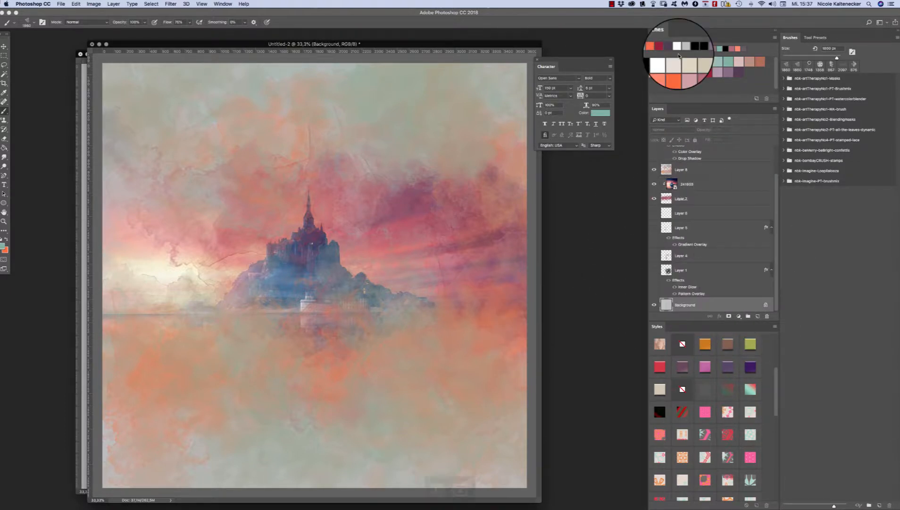
{"action": "key", "text": "super+BackSpace"}
{"action": "key", "text": "alt+BackSpace"}
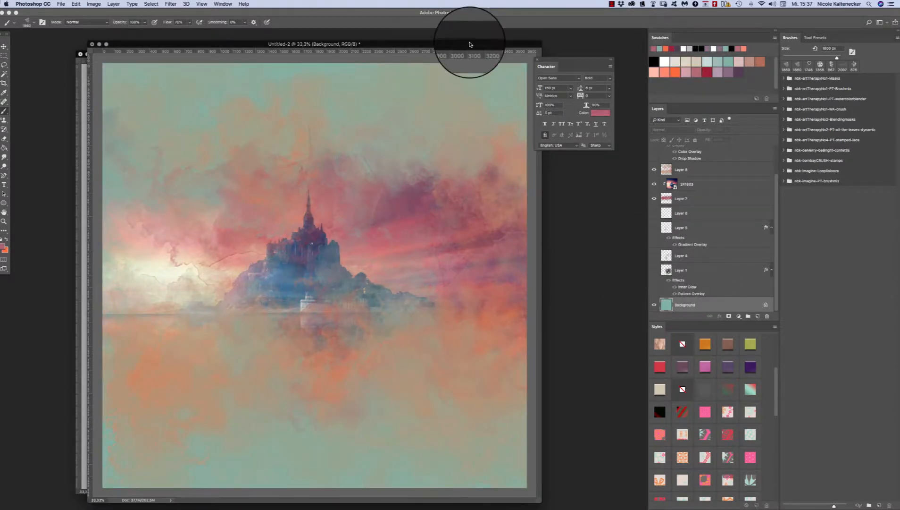
{"action": "key", "text": "alt+BackSpace"}
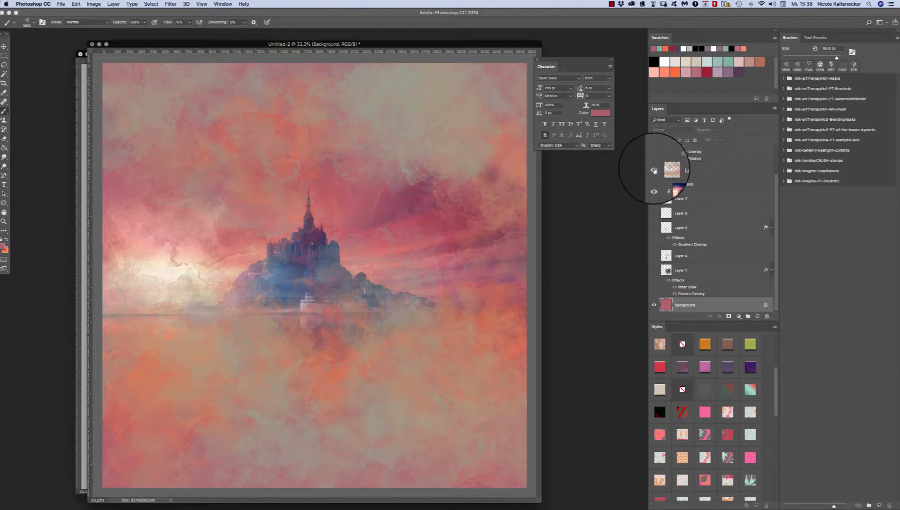
- Hide Layer 8 and toggle the clipped 241803 photo layer's visibility to inspect the masking shape on Layer 7
{"action": "left_click", "coordinate": [654, 170]}
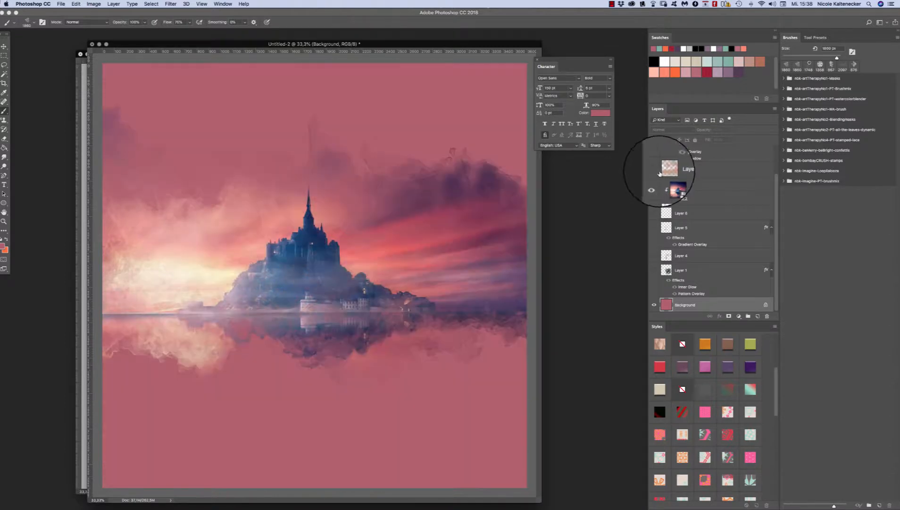
{"action": "left_click", "coordinate": [695, 186]}
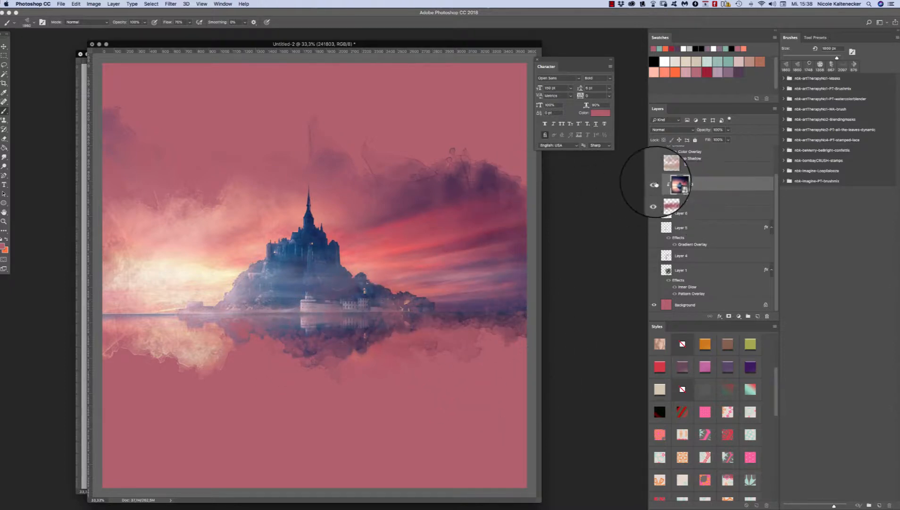
{"action": "left_click_drag", "start_coordinate": [656, 185], "coordinate": [698, 196]}
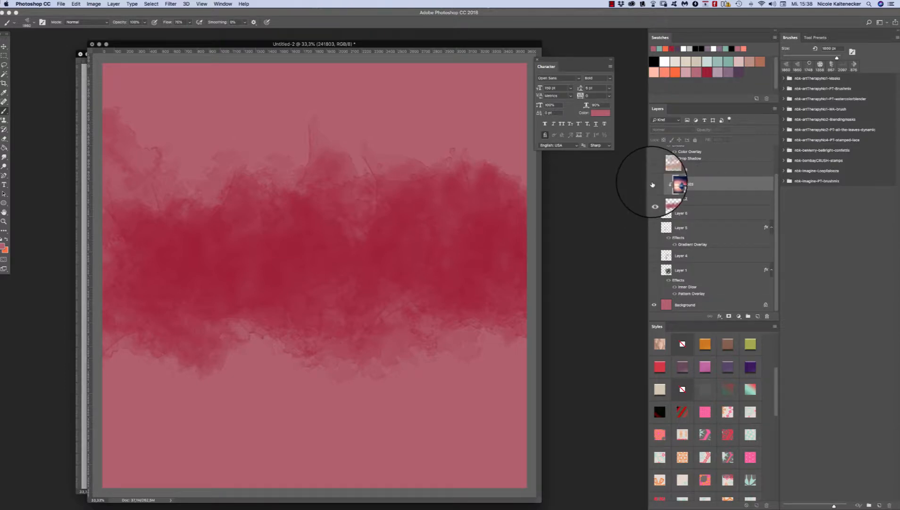
{"action": "left_click", "coordinate": [653, 185]}
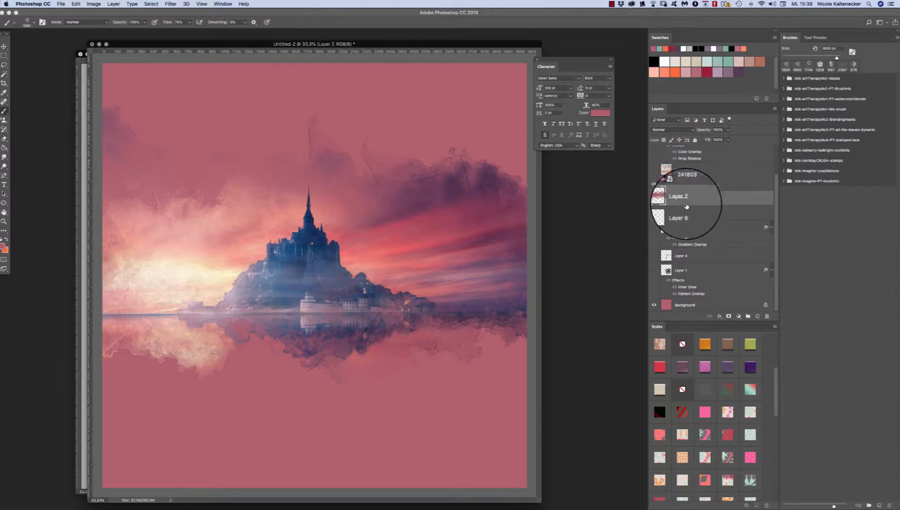
{"action": "left_click", "coordinate": [659, 185]}
{"action": "left_click", "coordinate": [657, 184]}
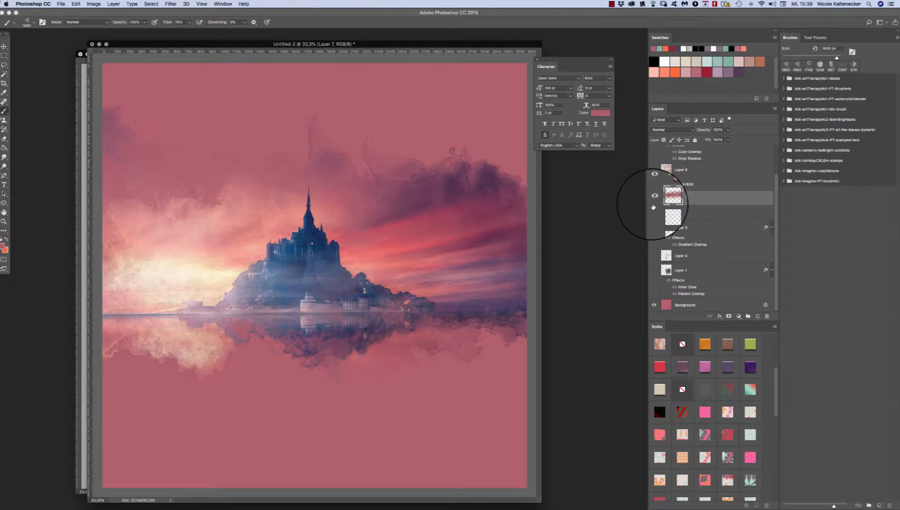
- Make Layer 8 visible for comparison, hide it again and add a new empty layer above it
{"action": "left_click", "coordinate": [653, 170]}
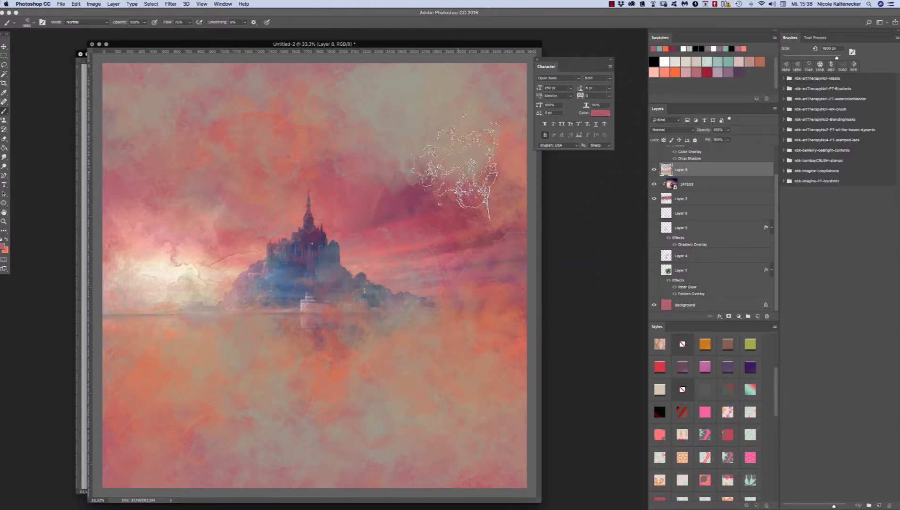
{"action": "left_click", "coordinate": [655, 170]}
{"action": "left_click", "coordinate": [758, 314]}
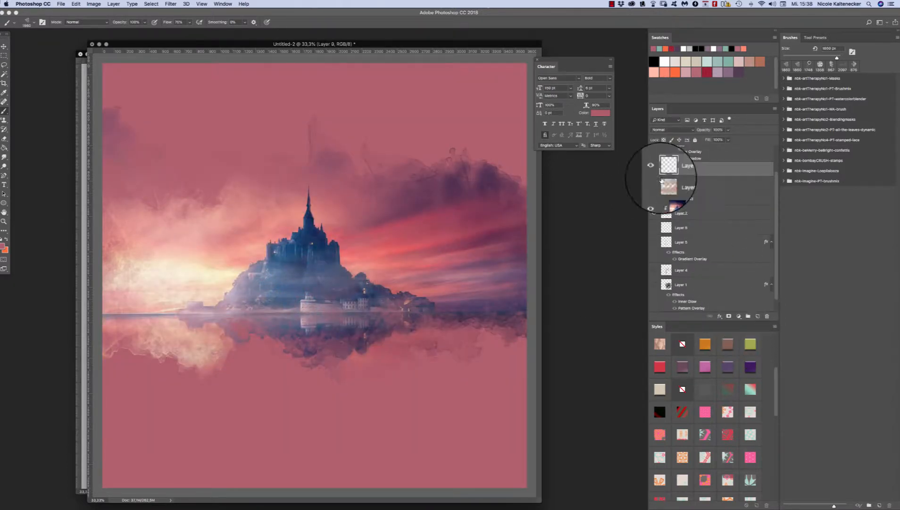
- Paint dark purple watercolor blender strokes into the upper-right sky on Layer 9, blending over the photo's edge
{"action": "left_click_drag", "start_coordinate": [442, 195], "coordinate": [470, 177]}
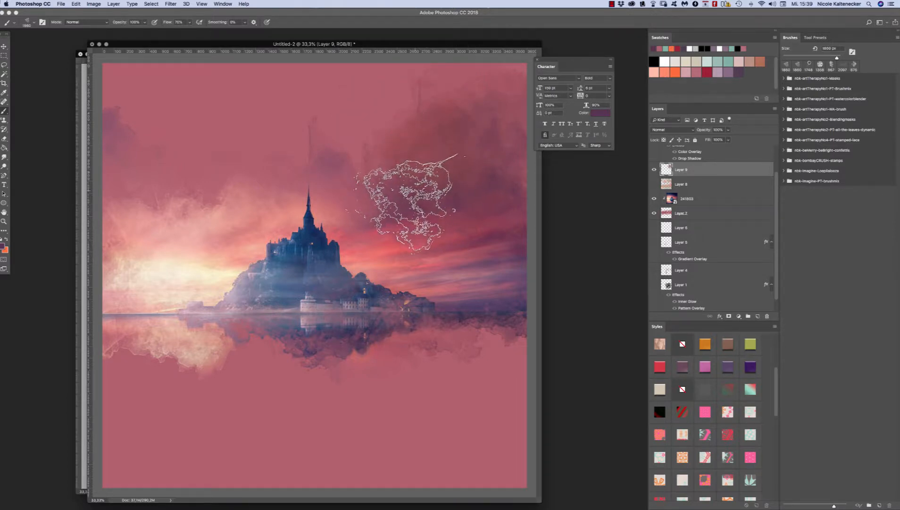
{"action": "left_click", "coordinate": [422, 170]}
{"action": "mouse_move", "coordinate": [424, 172]}
{"action": "left_mouse_down"}
{"action": "mouse_move", "coordinate": [401, 201]}
{"action": "mouse_move", "coordinate": [420, 206]}
{"action": "left_mouse_up"}
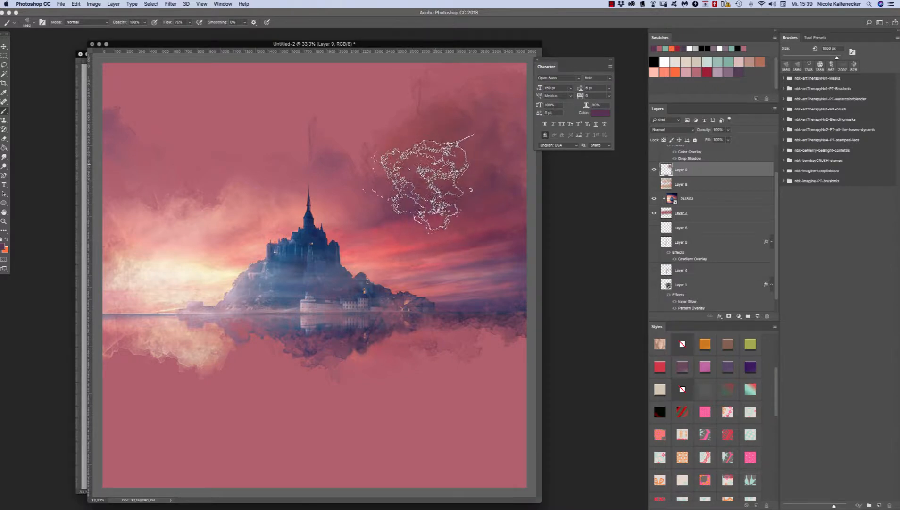
{"action": "left_click", "coordinate": [411, 197]}
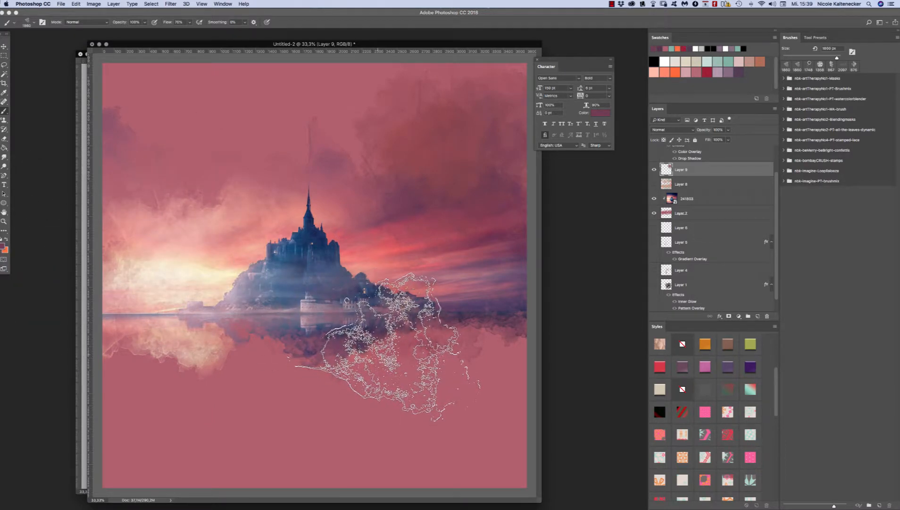
- Extend the muted plum brush strokes across the top of the sky and into its upper-left corner
{"action": "key", "text": "x"}
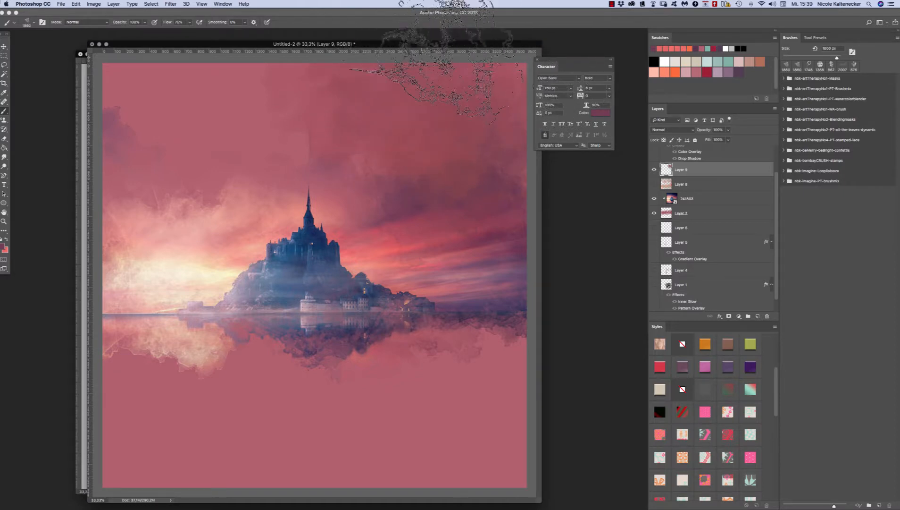
{"action": "left_click_drag", "start_coordinate": [271, 100], "coordinate": [325, 74]}
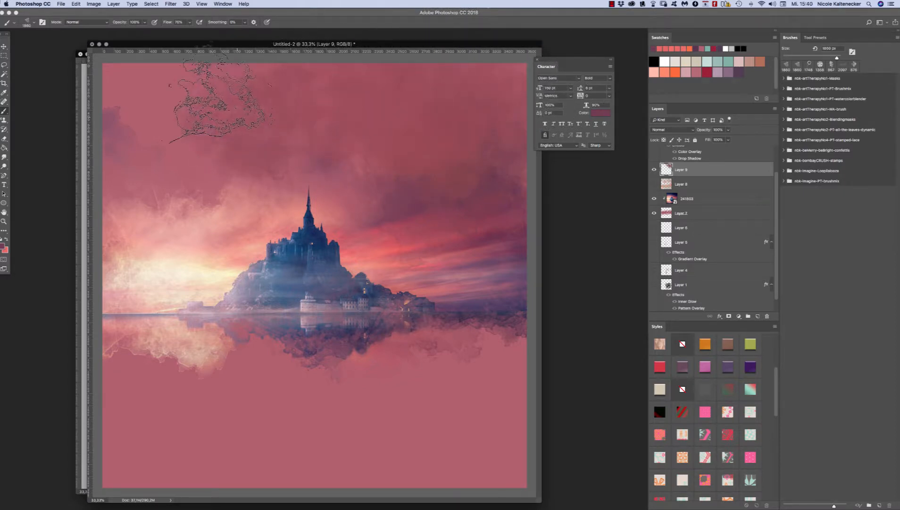
{"action": "left_click_drag", "start_coordinate": [221, 95], "coordinate": [137, 81]}
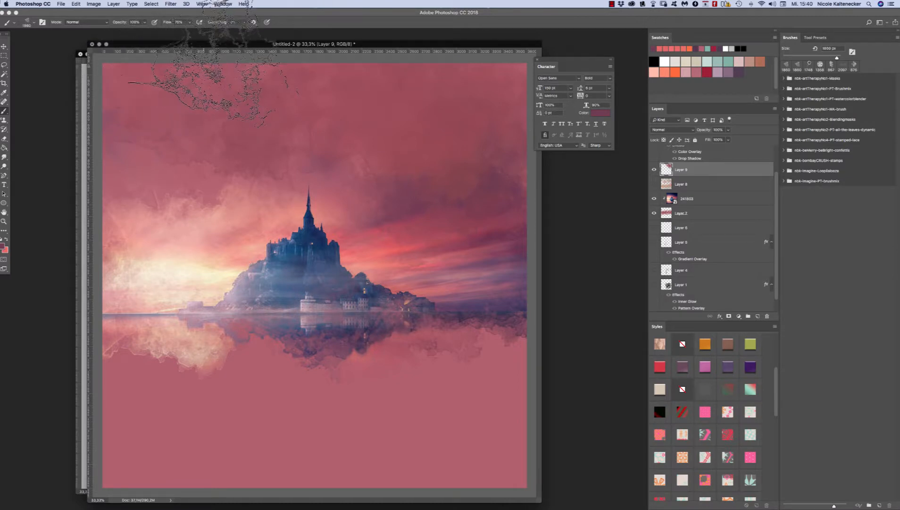
{"action": "mouse_move", "coordinate": [160, 176]}
{"action": "left_mouse_down"}
{"action": "mouse_move", "coordinate": [169, 183]}
{"action": "mouse_move", "coordinate": [200, 151]}
{"action": "left_mouse_up"}
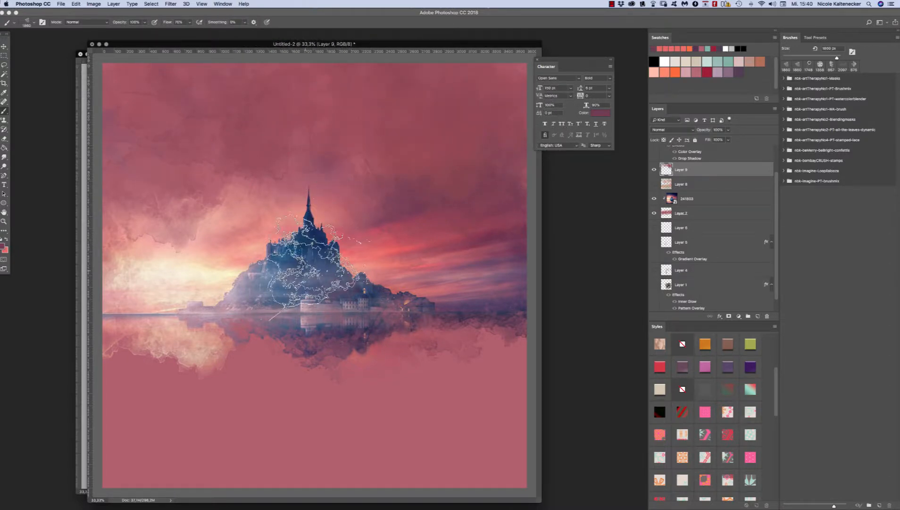
{"action": "right_click", "coordinate": [449, 222]}
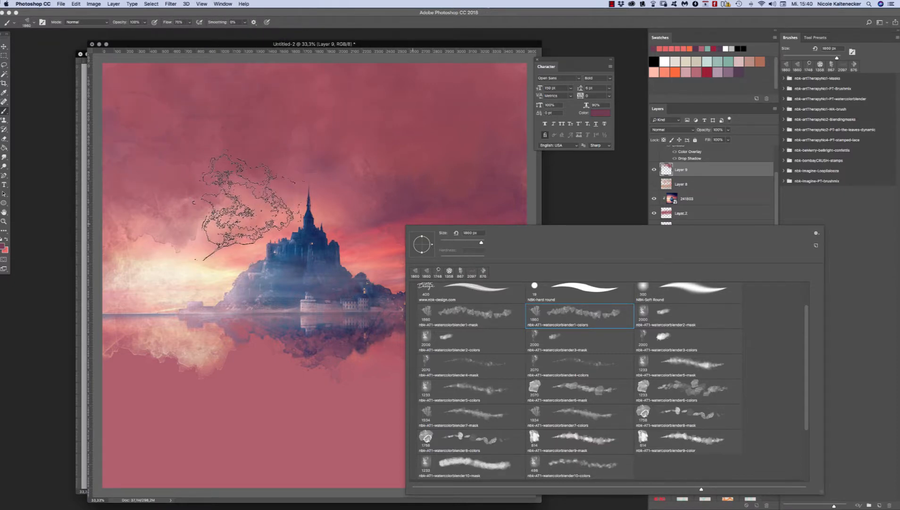
{"action": "left_click", "coordinate": [279, 422]}
{"action": "key", "text": "super+z"}
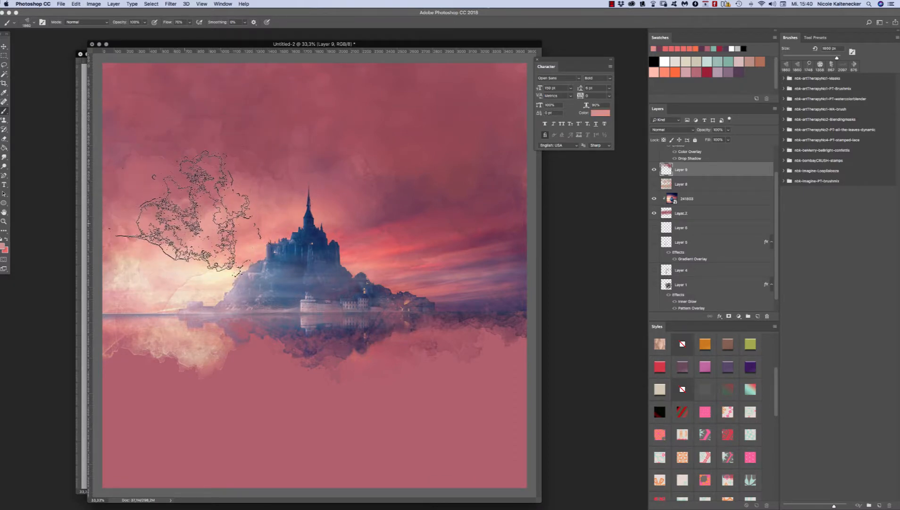
- Sample light pinks from the image and blend them over the sky left of the castle and the water below it
{"action": "left_click", "coordinate": [220, 172], "text": "alt"}
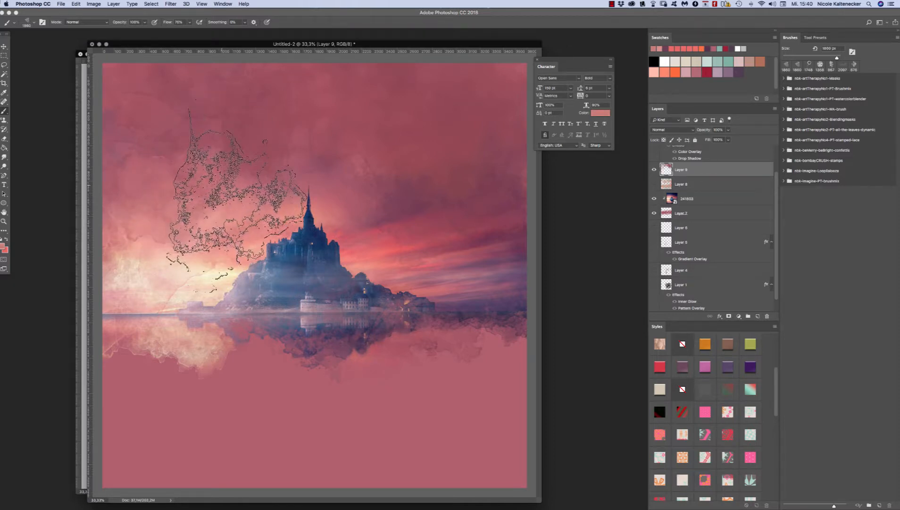
{"action": "left_click_drag", "start_coordinate": [231, 187], "coordinate": [211, 180]}
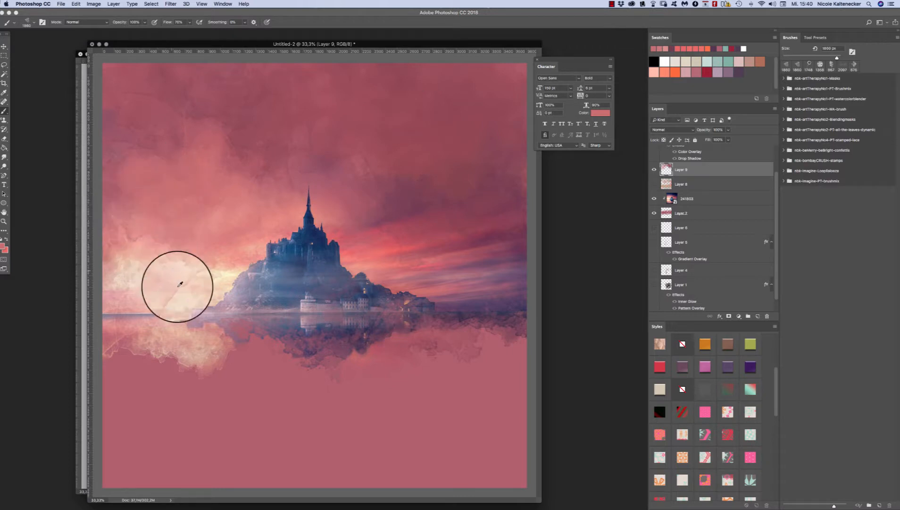
{"action": "left_click", "coordinate": [194, 328], "text": "alt"}
{"action": "left_click", "coordinate": [181, 392]}
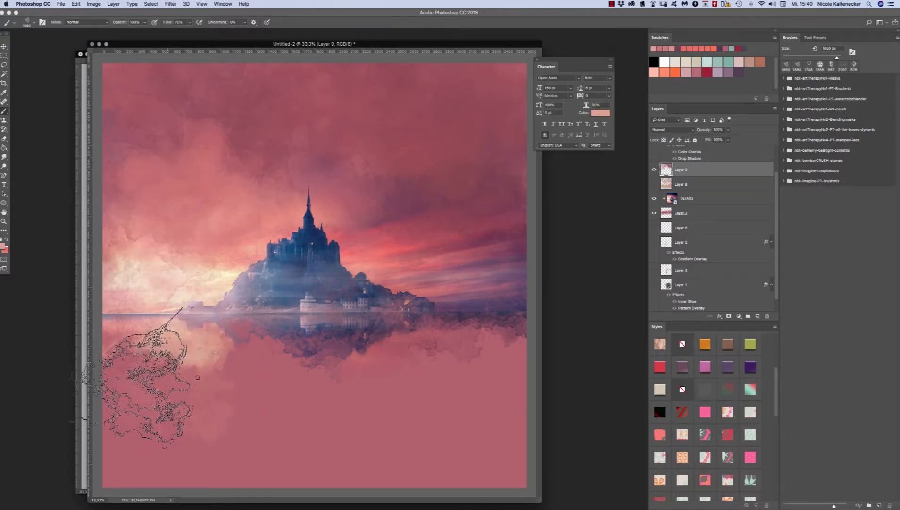
{"action": "left_click", "coordinate": [181, 342], "text": "alt"}
{"action": "left_click", "coordinate": [179, 346]}
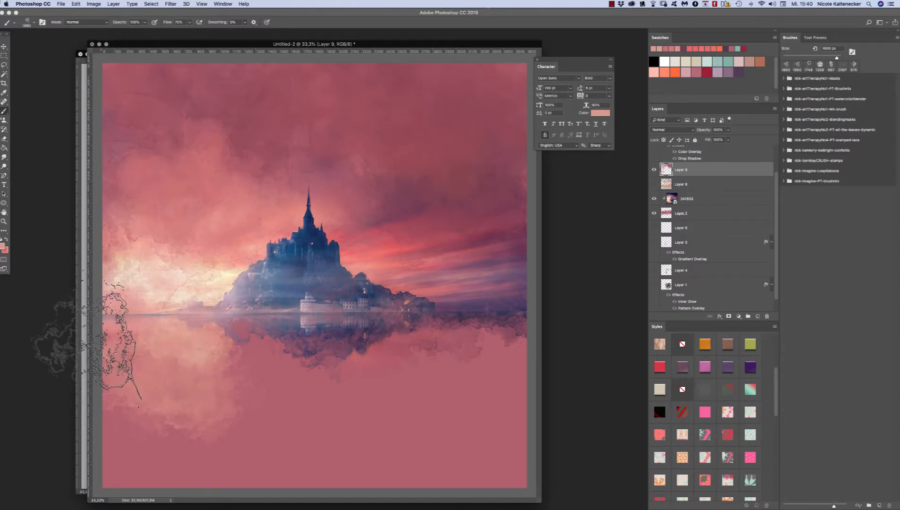
- Sample dark purple from the castle's reflection, paint it into the water below the castle and undo the last stroke
{"action": "left_click", "coordinate": [323, 341], "text": "alt"}
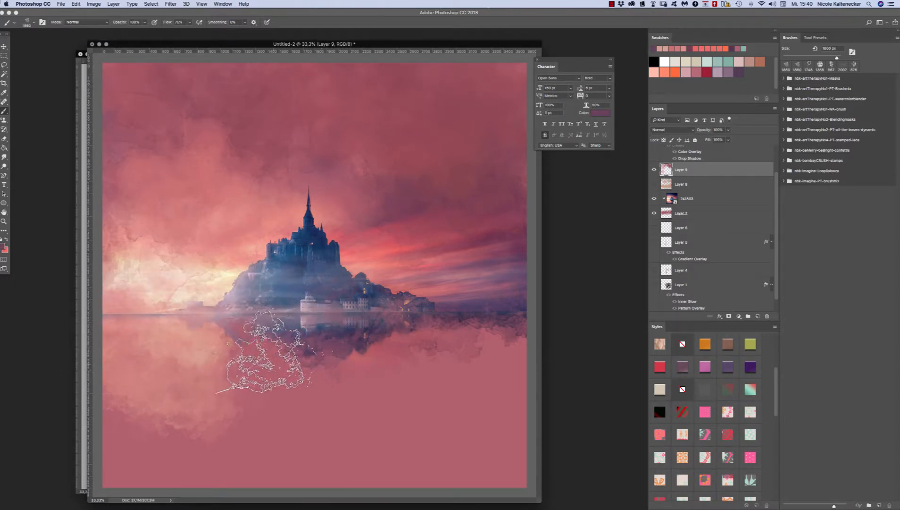
{"action": "left_click", "coordinate": [274, 374]}
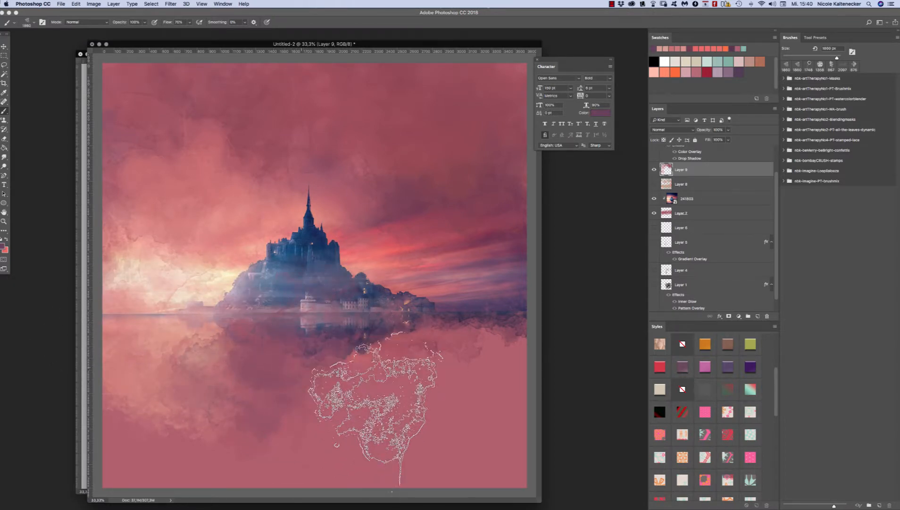
{"action": "left_click", "coordinate": [324, 338], "text": "alt"}
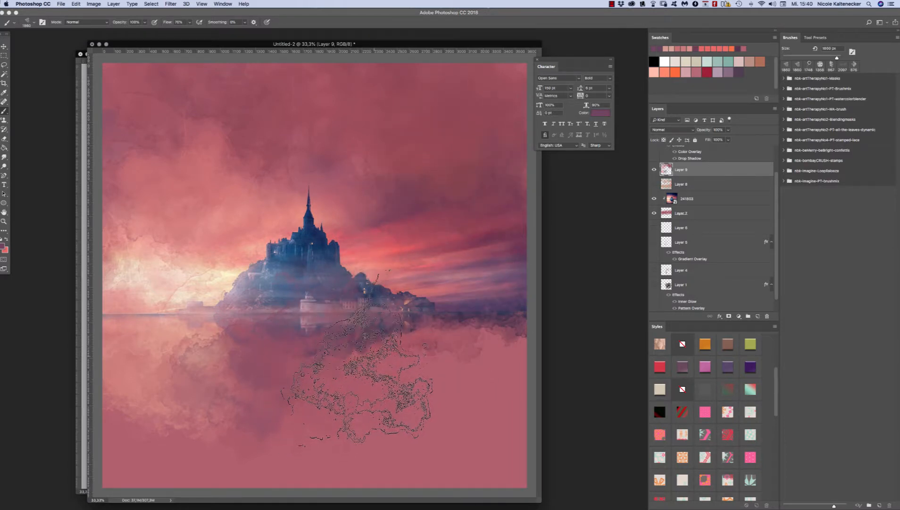
{"action": "key", "text": "super+z"}
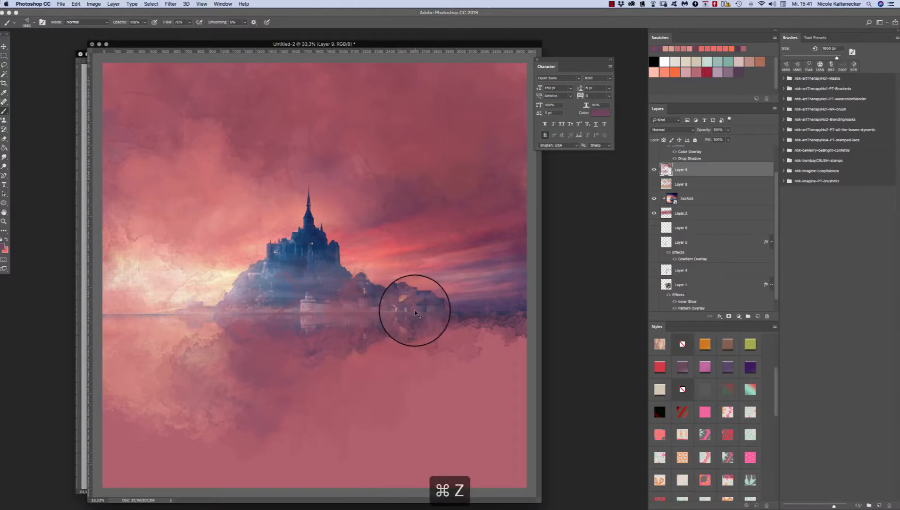
- Reduce the brush size to 1100 px and build up the castle's reflection in the water, using blue sampled from the castle
{"action": "key", "text": "bracketleft"}
{"action": "key", "text": "bracketleft"}
{"action": "key", "text": "bracketleft"}
{"action": "key", "text": "bracketleft"}
{"action": "key", "text": "bracketleft"}
{"action": "key", "text": "bracketleft"}
{"action": "key", "text": "bracketleft"}
{"action": "key", "text": "bracketleft"}
{"action": "mouse_move", "coordinate": [391, 320]}
{"action": "left_mouse_down"}
{"action": "mouse_move", "coordinate": [382, 333]}
{"action": "mouse_move", "coordinate": [358, 258]}
{"action": "mouse_move", "coordinate": [378, 209]}
{"action": "mouse_move", "coordinate": [373, 344]}
{"action": "left_mouse_up"}
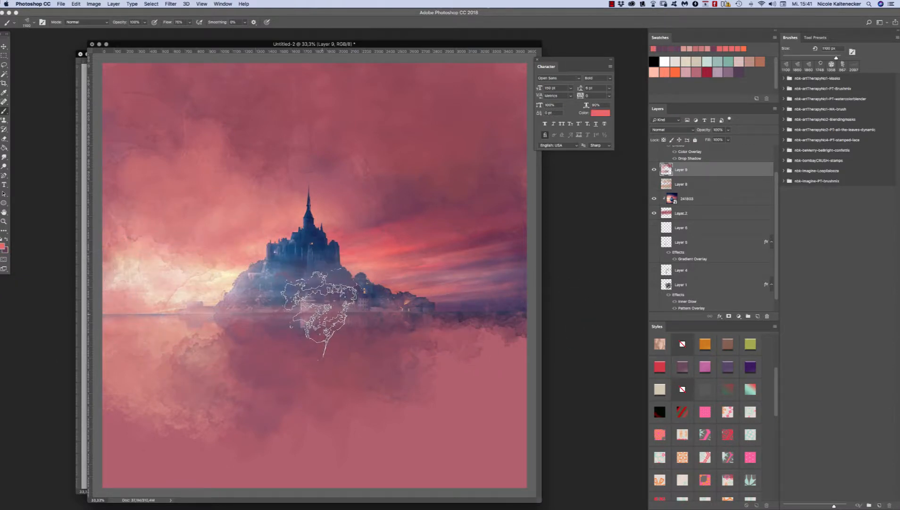
{"action": "left_click", "coordinate": [324, 270], "text": "alt"}
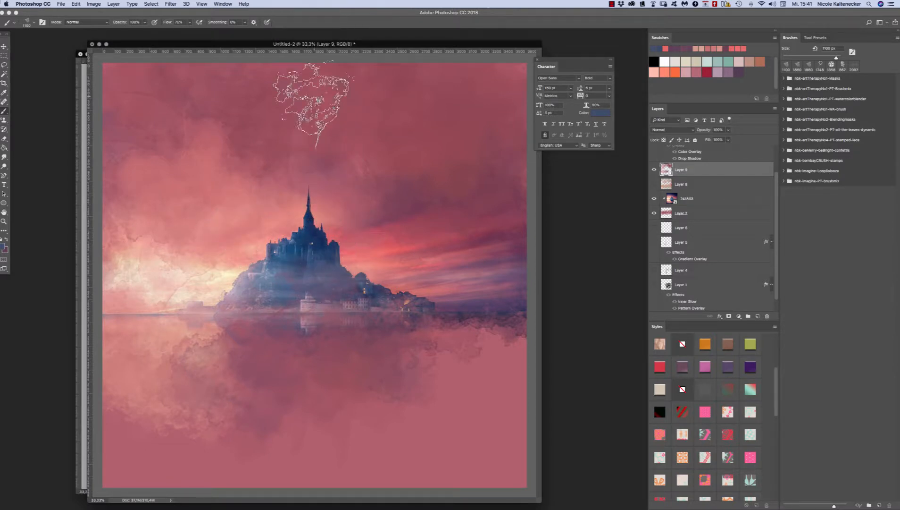
{"action": "mouse_move", "coordinate": [357, 307]}
{"action": "left_mouse_down"}
{"action": "mouse_move", "coordinate": [396, 308]}
{"action": "mouse_move", "coordinate": [393, 331]}
{"action": "mouse_move", "coordinate": [324, 257]}
{"action": "mouse_move", "coordinate": [349, 330]}
{"action": "left_mouse_up"}
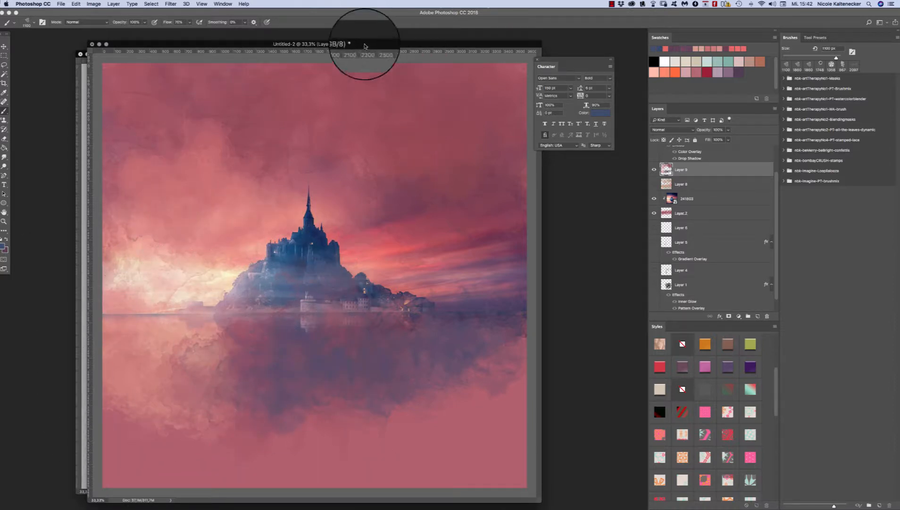
- Enlarge the document window around the canvas at 33.3% zoom and paint more color into the reflection below the castle
{"action": "mouse_move", "coordinate": [343, 166]}
{"action": "left_mouse_down"}
{"action": "mouse_move", "coordinate": [367, 126]}
{"action": "mouse_move", "coordinate": [415, 108]}
{"action": "left_mouse_up"}
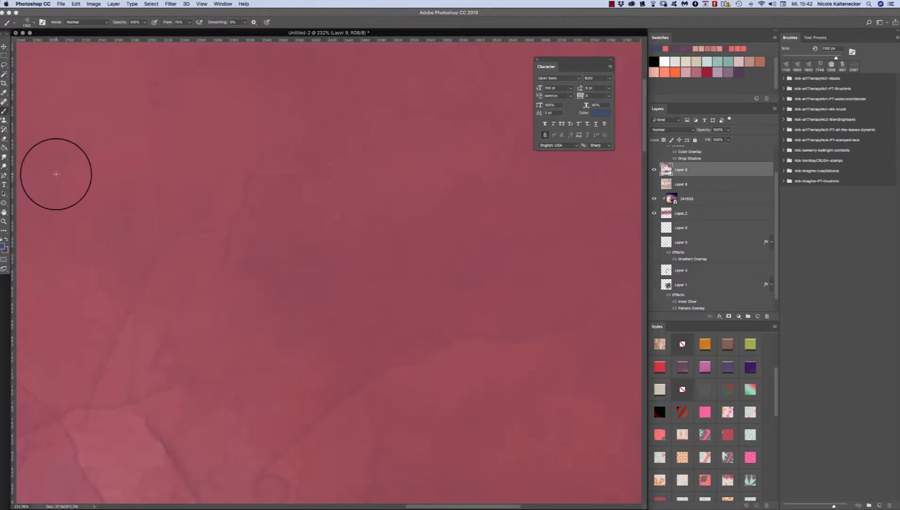
{"action": "key", "text": "super+minus"}
{"action": "key", "text": "super+minus"}
{"action": "key", "text": "super+minus"}
{"action": "key", "text": "super+minus"}
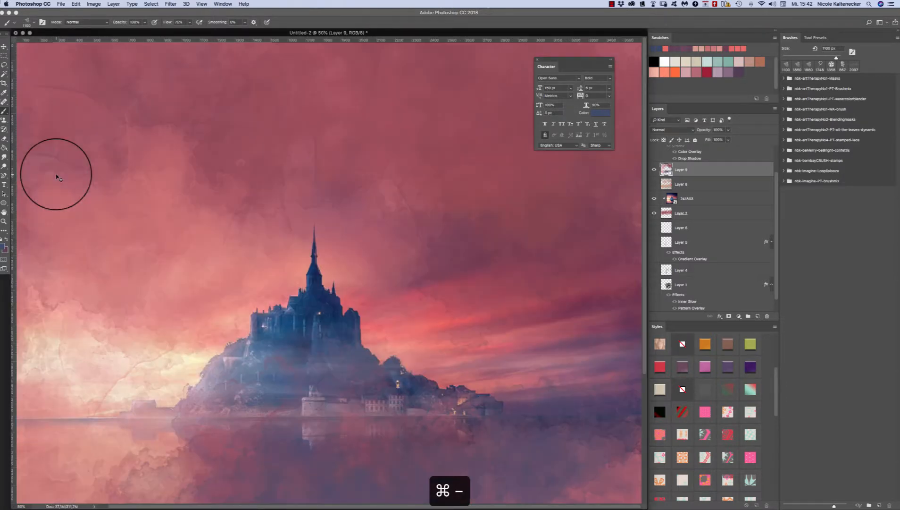
{"action": "key", "text": "super+minus"}
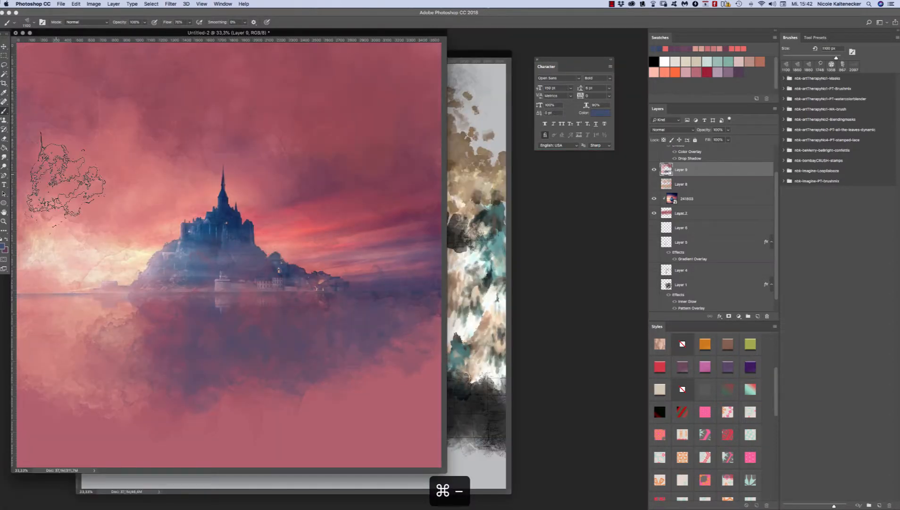
{"action": "left_click_drag", "start_coordinate": [445, 472], "coordinate": [690, 509]}
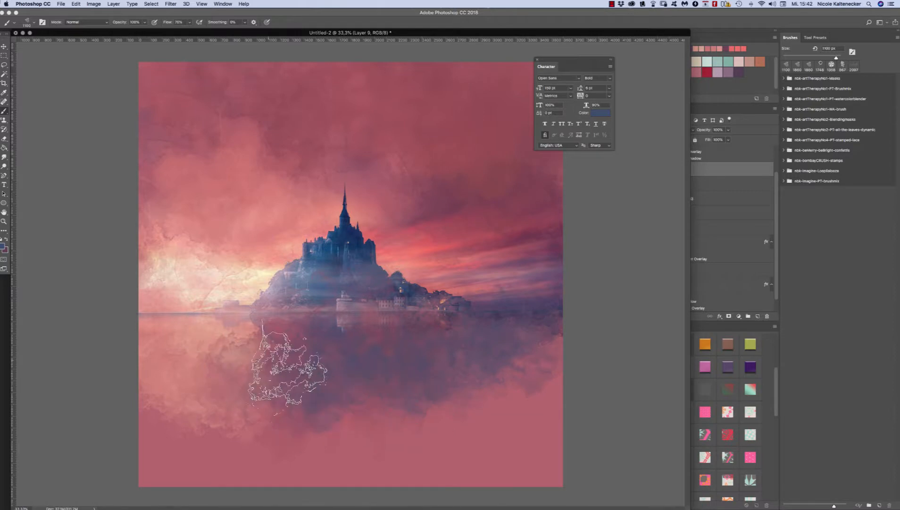
{"action": "mouse_move", "coordinate": [317, 415]}
{"action": "left_mouse_down"}
{"action": "mouse_move", "coordinate": [343, 367]}
{"action": "mouse_move", "coordinate": [321, 377]}
{"action": "mouse_move", "coordinate": [334, 399]}
{"action": "mouse_move", "coordinate": [386, 381]}
{"action": "mouse_move", "coordinate": [426, 344]}
{"action": "left_mouse_up"}
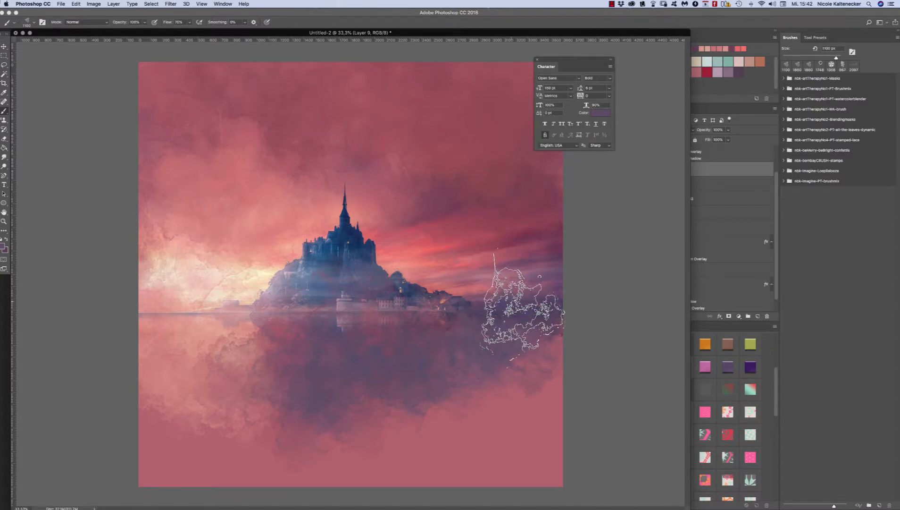
- Compare the watercolor blender brushes and select nbk-AT1-watercolorblender4-colors
{"action": "right_click", "coordinate": [392, 320]}
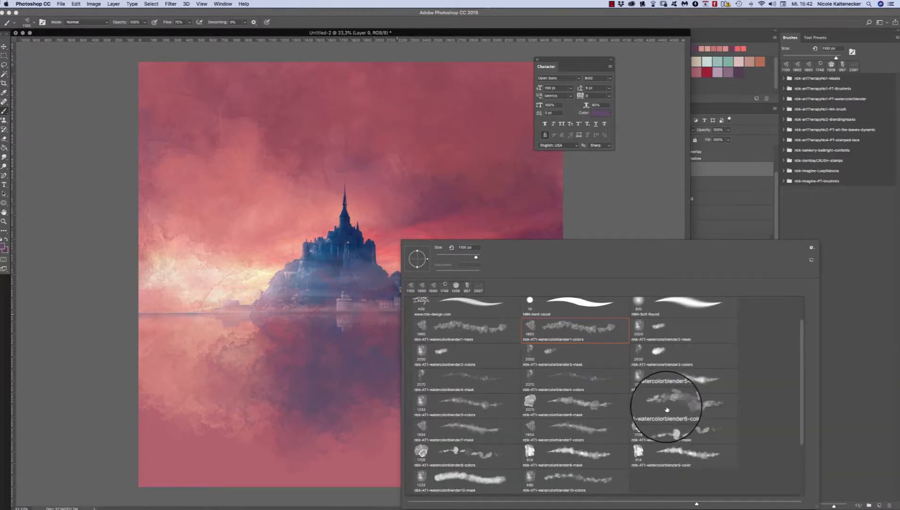
{"action": "left_click", "coordinate": [672, 455]}
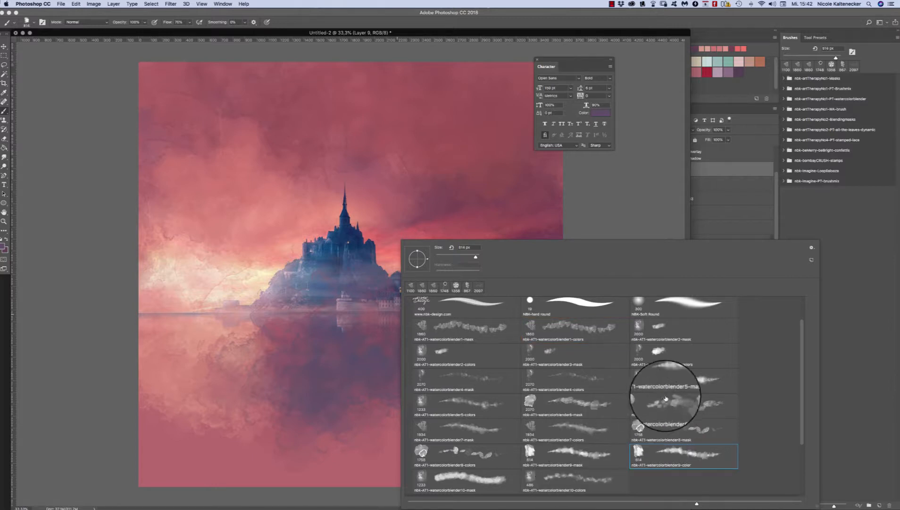
{"action": "left_click", "coordinate": [665, 381]}
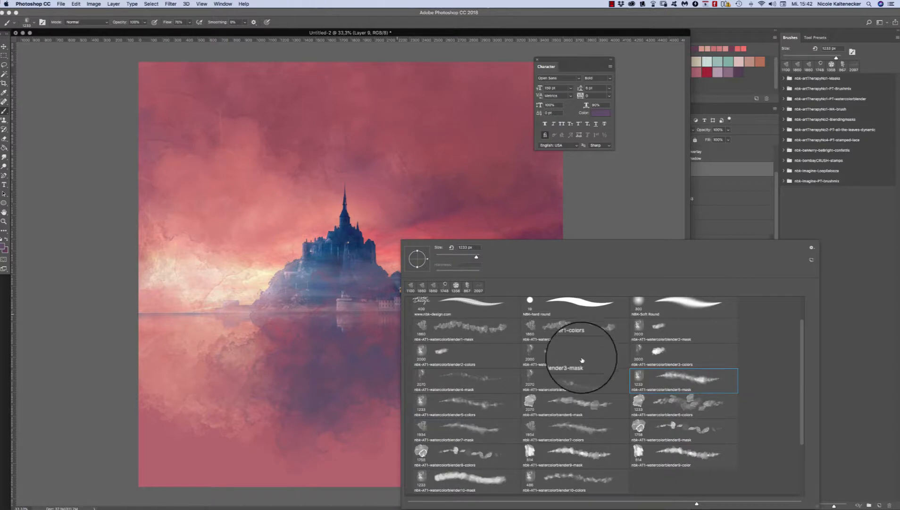
{"action": "double_click", "coordinate": [557, 375]}
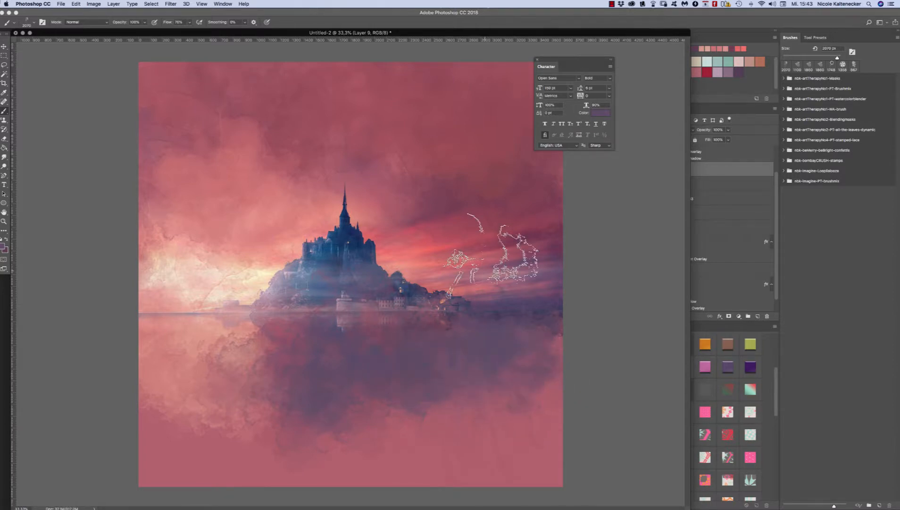
- Switch to the nbk-AT1-watercolorblender10-colors brush and paint smoky purple clouds into the water below and right of the castle
{"action": "right_click", "coordinate": [513, 180]}
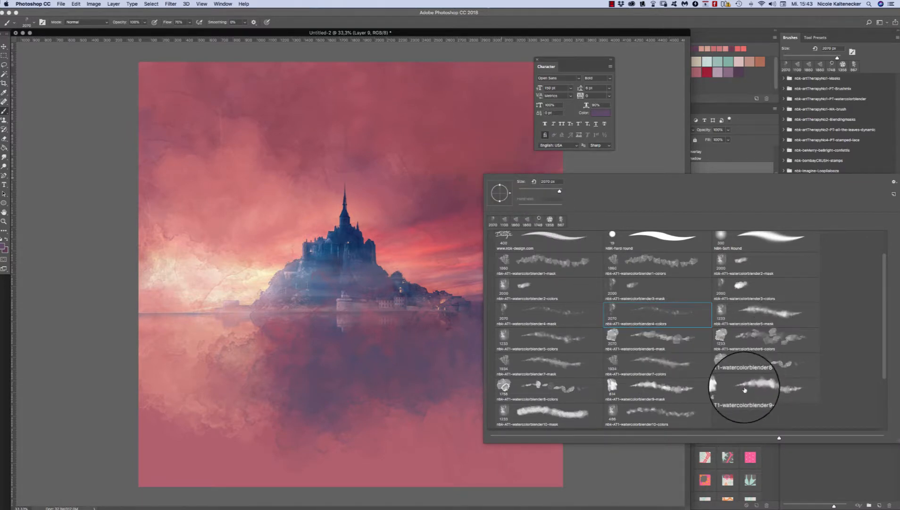
{"action": "double_click", "coordinate": [644, 414]}
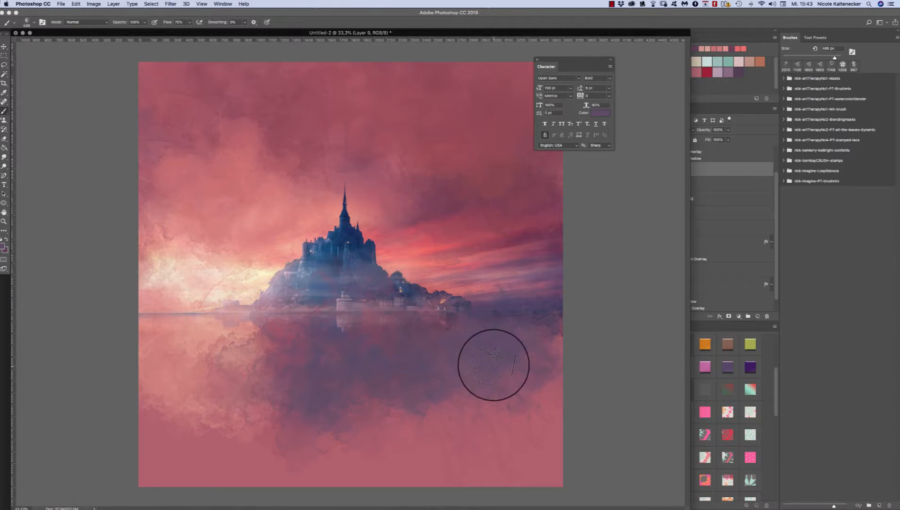
{"action": "mouse_move", "coordinate": [466, 357]}
{"action": "left_mouse_down"}
{"action": "mouse_move", "coordinate": [536, 362]}
{"action": "mouse_move", "coordinate": [535, 355]}
{"action": "mouse_move", "coordinate": [495, 368]}
{"action": "mouse_move", "coordinate": [506, 376]}
{"action": "mouse_move", "coordinate": [559, 347]}
{"action": "mouse_move", "coordinate": [579, 363]}
{"action": "mouse_move", "coordinate": [522, 354]}
{"action": "mouse_move", "coordinate": [556, 366]}
{"action": "mouse_move", "coordinate": [571, 355]}
{"action": "mouse_move", "coordinate": [510, 378]}
{"action": "mouse_move", "coordinate": [519, 383]}
{"action": "mouse_move", "coordinate": [494, 385]}
{"action": "mouse_move", "coordinate": [487, 415]}
{"action": "mouse_move", "coordinate": [465, 408]}
{"action": "mouse_move", "coordinate": [457, 416]}
{"action": "mouse_move", "coordinate": [444, 406]}
{"action": "mouse_move", "coordinate": [481, 411]}
{"action": "mouse_move", "coordinate": [509, 401]}
{"action": "mouse_move", "coordinate": [557, 340]}
{"action": "mouse_move", "coordinate": [587, 340]}
{"action": "mouse_move", "coordinate": [563, 332]}
{"action": "mouse_move", "coordinate": [572, 339]}
{"action": "mouse_move", "coordinate": [564, 360]}
{"action": "mouse_move", "coordinate": [569, 415]}
{"action": "mouse_move", "coordinate": [558, 386]}
{"action": "mouse_move", "coordinate": [526, 407]}
{"action": "mouse_move", "coordinate": [559, 415]}
{"action": "mouse_move", "coordinate": [595, 387]}
{"action": "mouse_move", "coordinate": [557, 416]}
{"action": "mouse_move", "coordinate": [549, 378]}
{"action": "mouse_move", "coordinate": [550, 420]}
{"action": "mouse_move", "coordinate": [561, 420]}
{"action": "mouse_move", "coordinate": [471, 433]}
{"action": "left_mouse_up"}
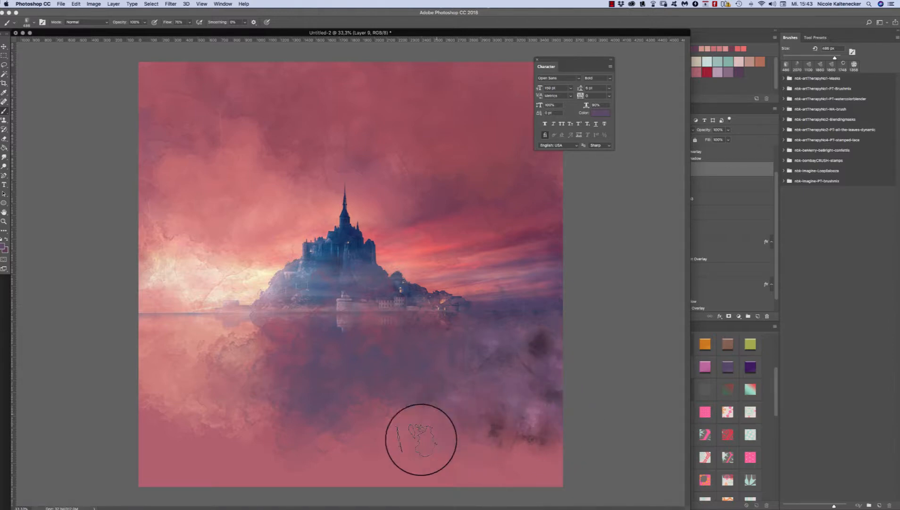
{"action": "right_click", "coordinate": [437, 326]}
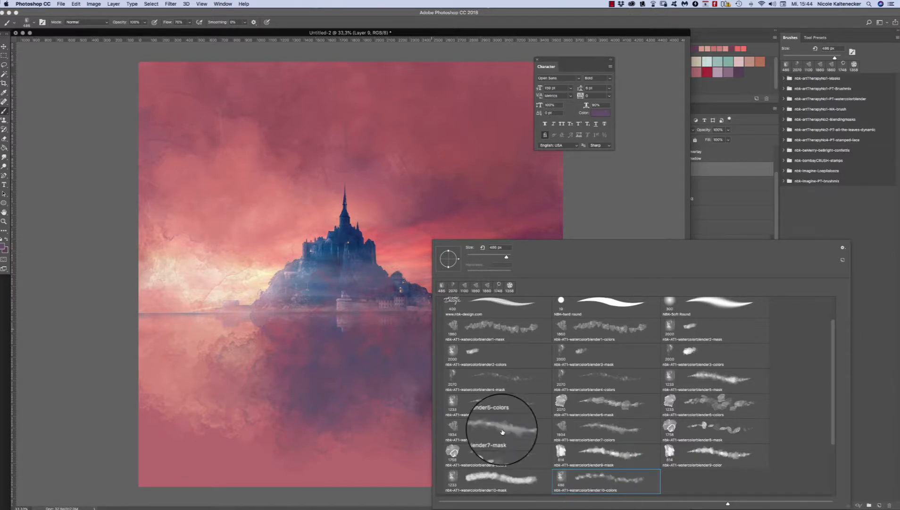
{"action": "mouse_move", "coordinate": [292, 443]}
{"action": "left_mouse_down"}
{"action": "mouse_move", "coordinate": [347, 434]}
{"action": "mouse_move", "coordinate": [470, 364]}
{"action": "left_mouse_up"}
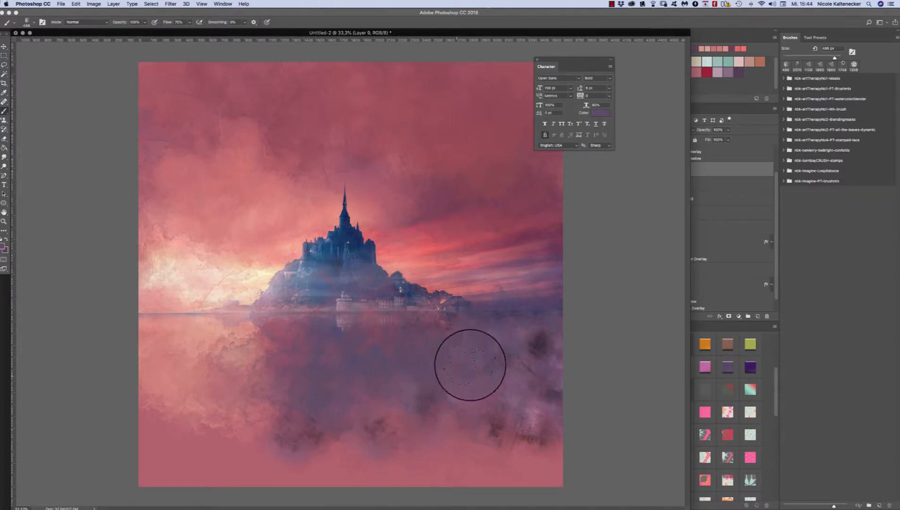
{"action": "left_click", "coordinate": [390, 362], "text": "alt"}
{"action": "mouse_move", "coordinate": [342, 401]}
{"action": "left_mouse_down"}
{"action": "mouse_move", "coordinate": [358, 420]}
{"action": "mouse_move", "coordinate": [396, 414]}
{"action": "mouse_move", "coordinate": [378, 434]}
{"action": "left_mouse_up"}
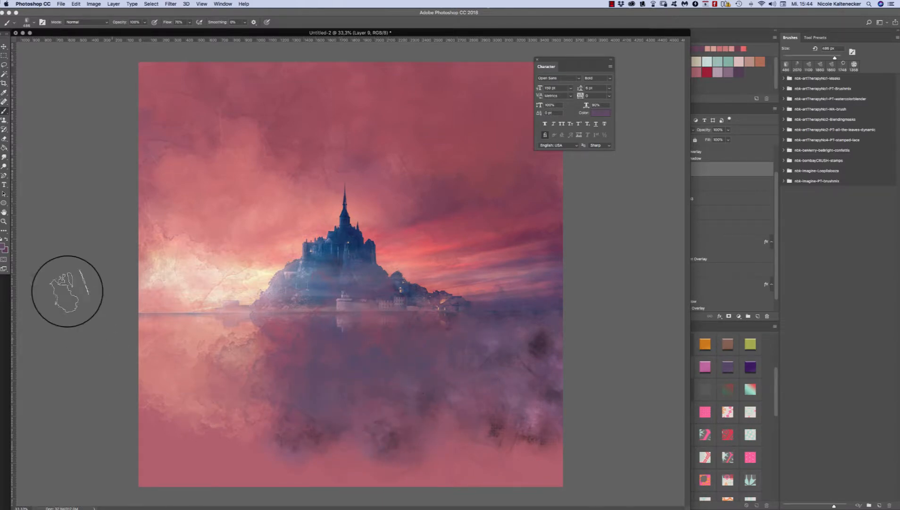
- Sample pink and dark purple from the image and build up the cloudy texture in the lower right water
{"action": "mouse_move", "coordinate": [547, 359]}
{"action": "left_mouse_down"}
{"action": "mouse_move", "coordinate": [591, 380]}
{"action": "mouse_move", "coordinate": [540, 379]}
{"action": "mouse_move", "coordinate": [552, 342]}
{"action": "left_mouse_up"}
{"action": "left_click_drag", "start_coordinate": [543, 310], "coordinate": [551, 285]}
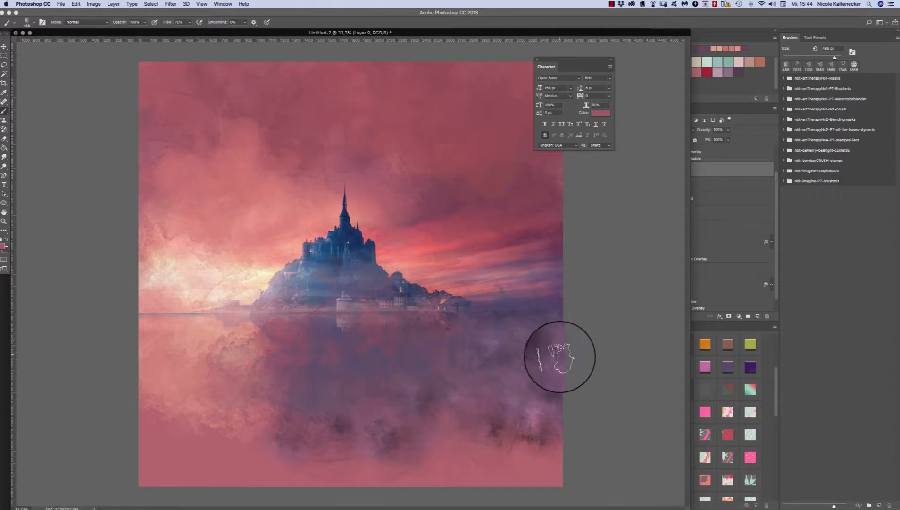
{"action": "left_click", "coordinate": [552, 342]}
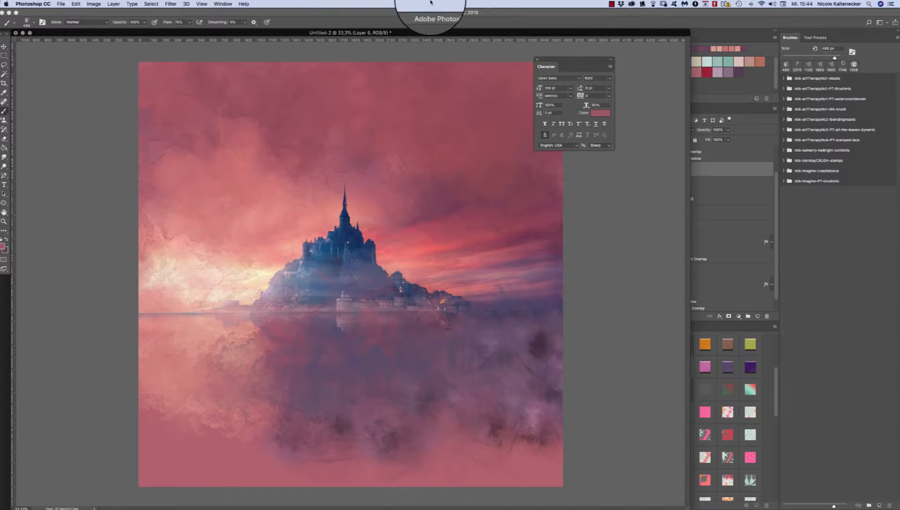
{"action": "key", "text": "x"}
{"action": "left_click", "coordinate": [322, 449]}
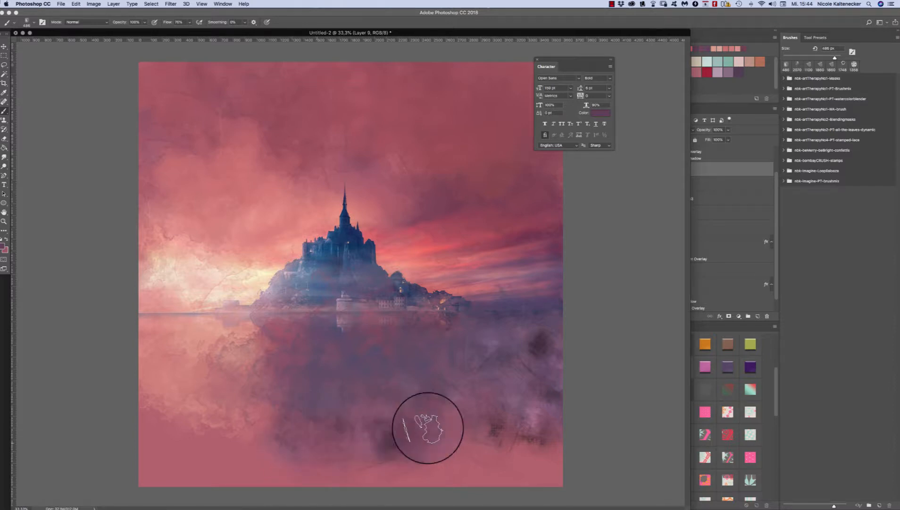
{"action": "mouse_move", "coordinate": [428, 427]}
{"action": "left_mouse_down"}
{"action": "mouse_move", "coordinate": [547, 434]}
{"action": "mouse_move", "coordinate": [558, 419]}
{"action": "mouse_move", "coordinate": [537, 388]}
{"action": "mouse_move", "coordinate": [532, 348]}
{"action": "mouse_move", "coordinate": [536, 372]}
{"action": "mouse_move", "coordinate": [556, 354]}
{"action": "mouse_move", "coordinate": [569, 374]}
{"action": "mouse_move", "coordinate": [472, 312]}
{"action": "mouse_move", "coordinate": [483, 279]}
{"action": "mouse_move", "coordinate": [482, 302]}
{"action": "mouse_move", "coordinate": [541, 380]}
{"action": "mouse_move", "coordinate": [567, 386]}
{"action": "mouse_move", "coordinate": [542, 363]}
{"action": "mouse_move", "coordinate": [554, 352]}
{"action": "mouse_move", "coordinate": [478, 332]}
{"action": "mouse_move", "coordinate": [500, 306]}
{"action": "mouse_move", "coordinate": [540, 376]}
{"action": "mouse_move", "coordinate": [563, 369]}
{"action": "mouse_move", "coordinate": [529, 361]}
{"action": "mouse_move", "coordinate": [561, 372]}
{"action": "mouse_move", "coordinate": [528, 399]}
{"action": "left_mouse_up"}
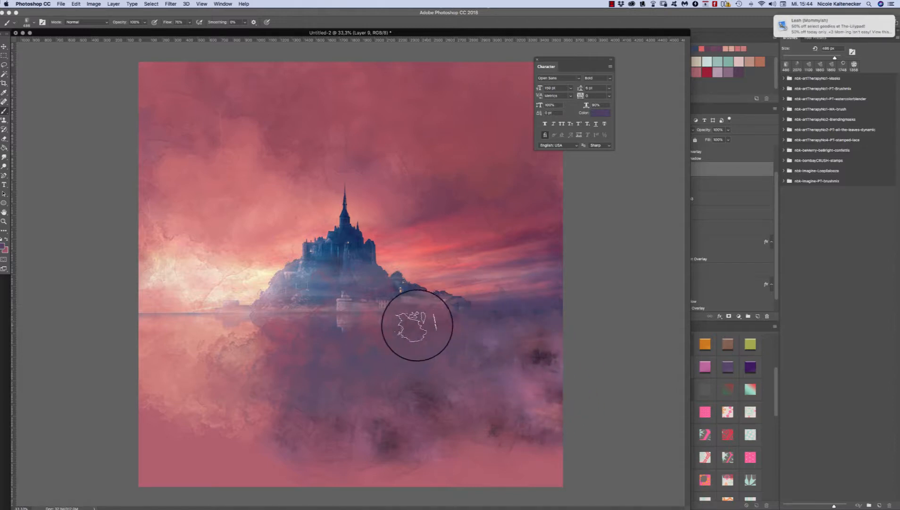
- Sample blue and pale lilac from the castle rock and paint a light mist over the water at the lower right
{"action": "left_click_drag", "start_coordinate": [364, 256], "coordinate": [311, 263]}
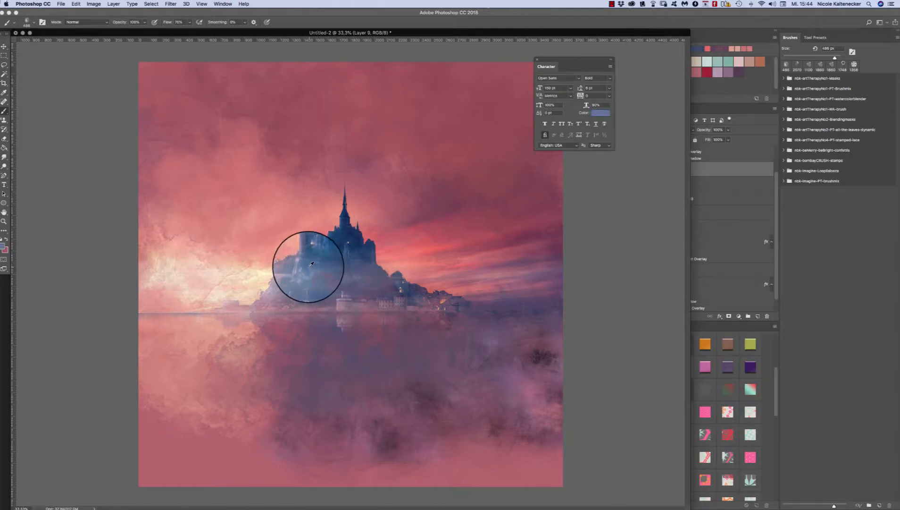
{"action": "key", "text": "x"}
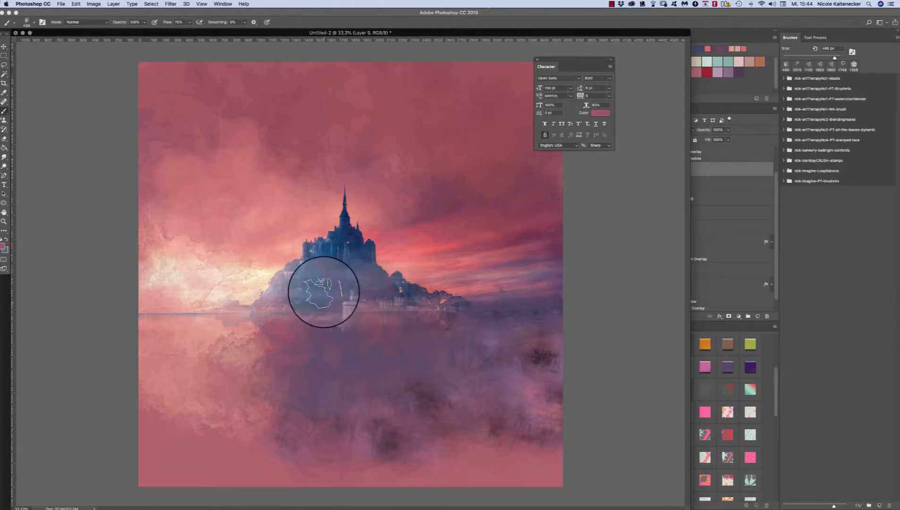
{"action": "key", "text": "x"}
{"action": "mouse_move", "coordinate": [307, 275]}
{"action": "left_mouse_down"}
{"action": "mouse_move", "coordinate": [297, 265]}
{"action": "mouse_move", "coordinate": [295, 278]}
{"action": "left_mouse_up"}
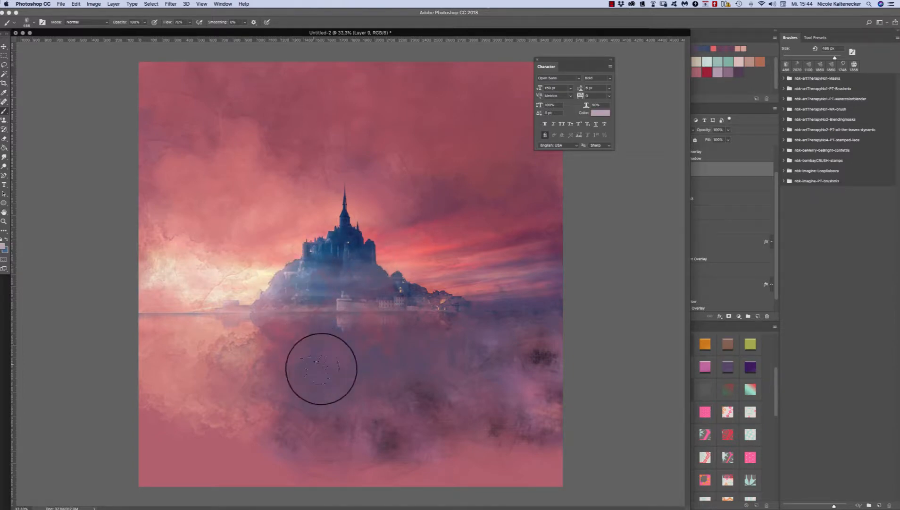
{"action": "mouse_move", "coordinate": [409, 420]}
{"action": "left_mouse_down"}
{"action": "mouse_move", "coordinate": [445, 424]}
{"action": "mouse_move", "coordinate": [466, 414]}
{"action": "mouse_move", "coordinate": [491, 428]}
{"action": "mouse_move", "coordinate": [515, 417]}
{"action": "mouse_move", "coordinate": [544, 424]}
{"action": "mouse_move", "coordinate": [563, 401]}
{"action": "mouse_move", "coordinate": [536, 393]}
{"action": "mouse_move", "coordinate": [552, 445]}
{"action": "mouse_move", "coordinate": [493, 422]}
{"action": "mouse_move", "coordinate": [480, 440]}
{"action": "mouse_move", "coordinate": [439, 422]}
{"action": "mouse_move", "coordinate": [341, 427]}
{"action": "mouse_move", "coordinate": [438, 398]}
{"action": "mouse_move", "coordinate": [409, 412]}
{"action": "mouse_move", "coordinate": [487, 399]}
{"action": "mouse_move", "coordinate": [543, 407]}
{"action": "mouse_move", "coordinate": [575, 382]}
{"action": "mouse_move", "coordinate": [535, 379]}
{"action": "left_mouse_up"}
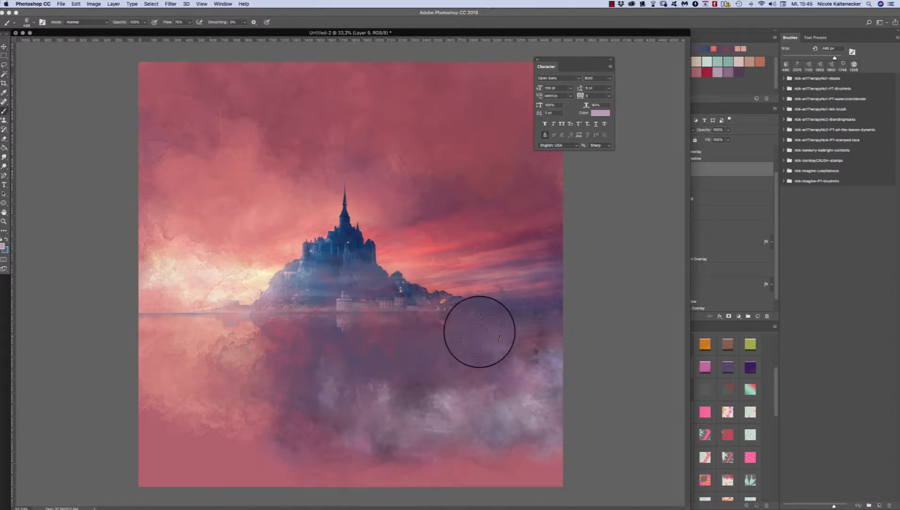
{"action": "mouse_move", "coordinate": [480, 331]}
{"action": "left_mouse_down"}
{"action": "mouse_move", "coordinate": [592, 322]}
{"action": "mouse_move", "coordinate": [508, 366]}
{"action": "mouse_move", "coordinate": [548, 365]}
{"action": "mouse_move", "coordinate": [433, 402]}
{"action": "left_mouse_up"}
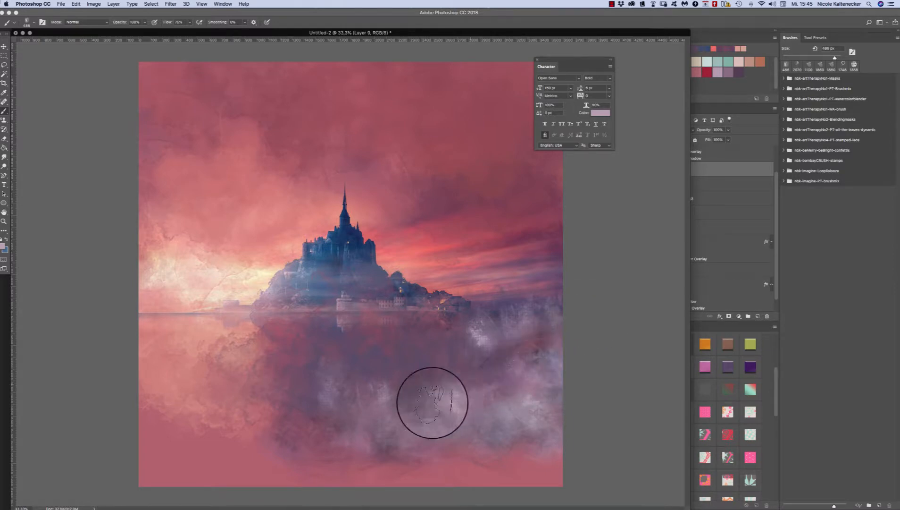
{"action": "left_click", "coordinate": [193, 261], "text": "alt"}
{"action": "mouse_move", "coordinate": [217, 282]}
{"action": "left_mouse_down"}
{"action": "mouse_move", "coordinate": [175, 277]}
{"action": "mouse_move", "coordinate": [158, 253]}
{"action": "mouse_move", "coordinate": [139, 251]}
{"action": "mouse_move", "coordinate": [175, 228]}
{"action": "mouse_move", "coordinate": [210, 238]}
{"action": "mouse_move", "coordinate": [189, 331]}
{"action": "left_mouse_up"}
{"action": "key", "text": "super+z"}
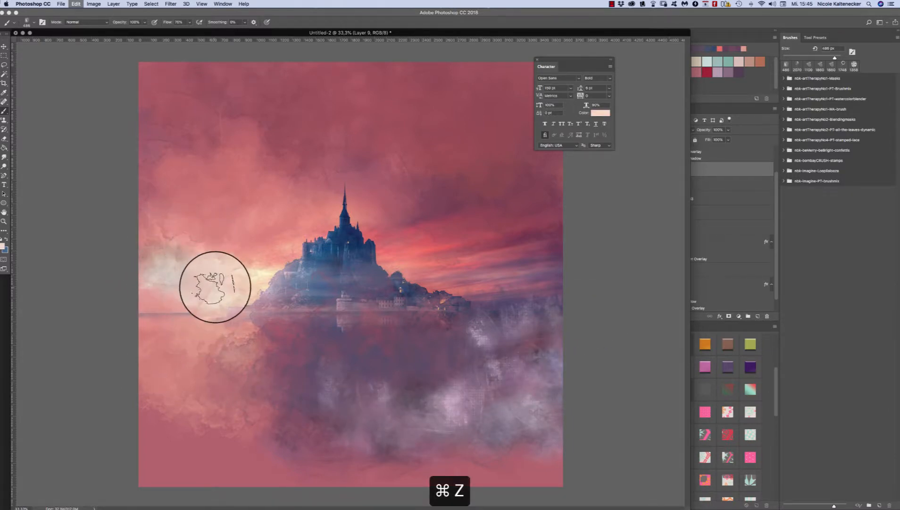
- Sample cream and pale pink from the glow left of the castle and paint a soft haze over the sky there
{"action": "left_click", "coordinate": [262, 272], "text": "alt"}
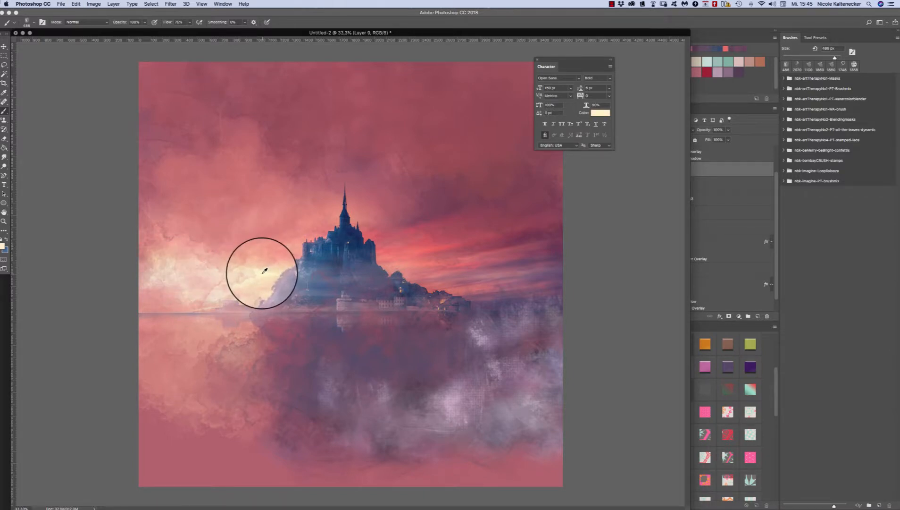
{"action": "key", "text": "x"}
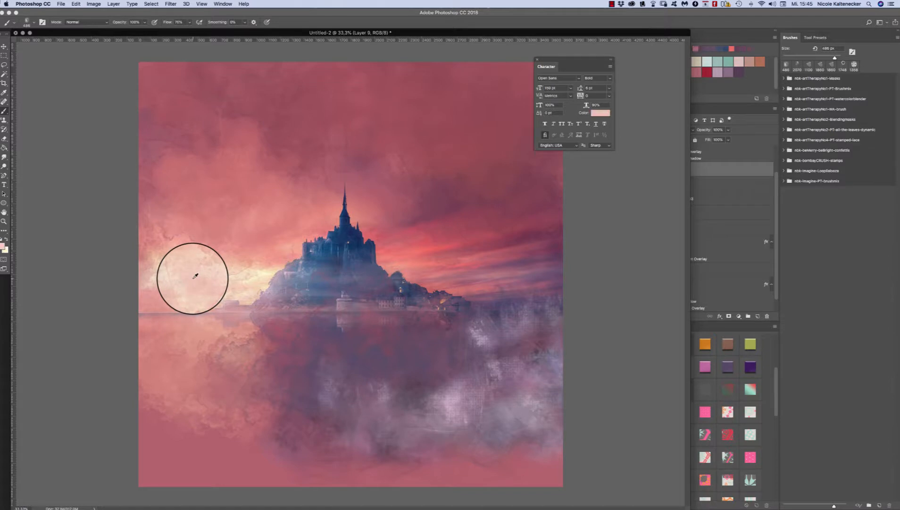
{"action": "mouse_move", "coordinate": [192, 278]}
{"action": "left_mouse_down"}
{"action": "mouse_move", "coordinate": [229, 272]}
{"action": "mouse_move", "coordinate": [142, 252]}
{"action": "left_mouse_up"}
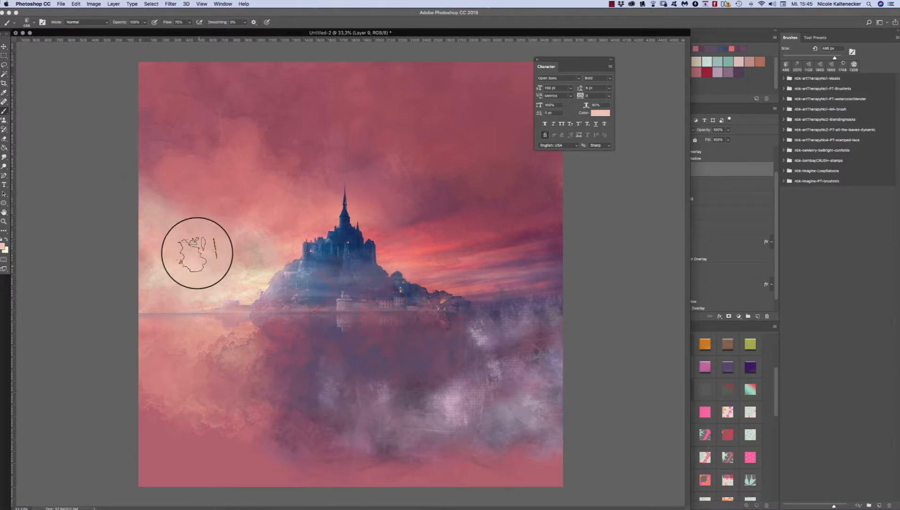
- Inspect the painted sky texture up close, return to 33.3% zoom and enlarge the document window around the canvas
{"action": "key", "text": "super+space"}
{"action": "left_click_drag", "start_coordinate": [256, 151], "coordinate": [288, 268]}
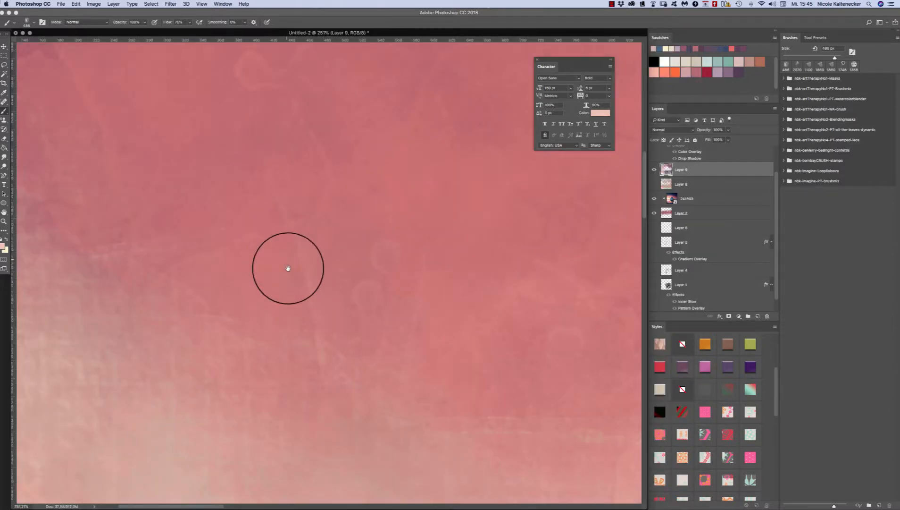
{"action": "key", "text": "super+minus"}
{"action": "key", "text": "super+minus"}
{"action": "key", "text": "super+minus"}
{"action": "key", "text": "super+minus"}
{"action": "key", "text": "super+minus"}
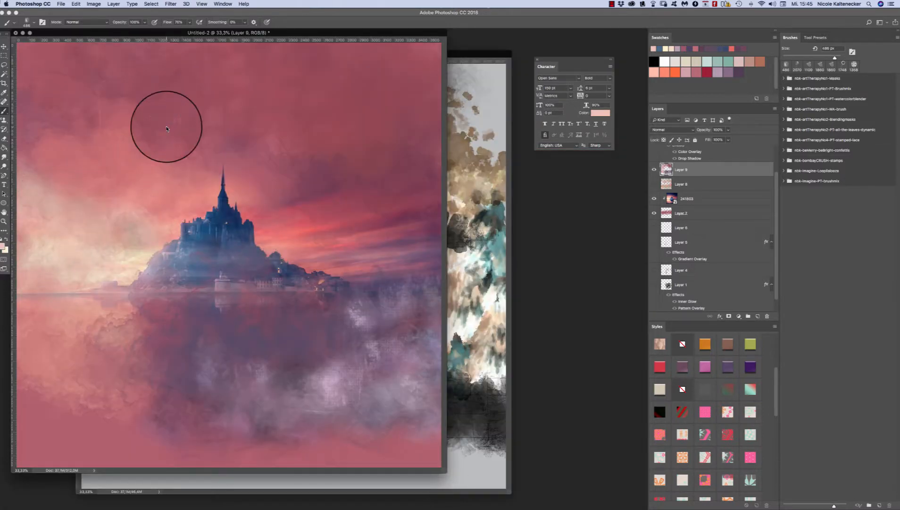
{"action": "left_click_drag", "start_coordinate": [446, 468], "coordinate": [652, 508]}
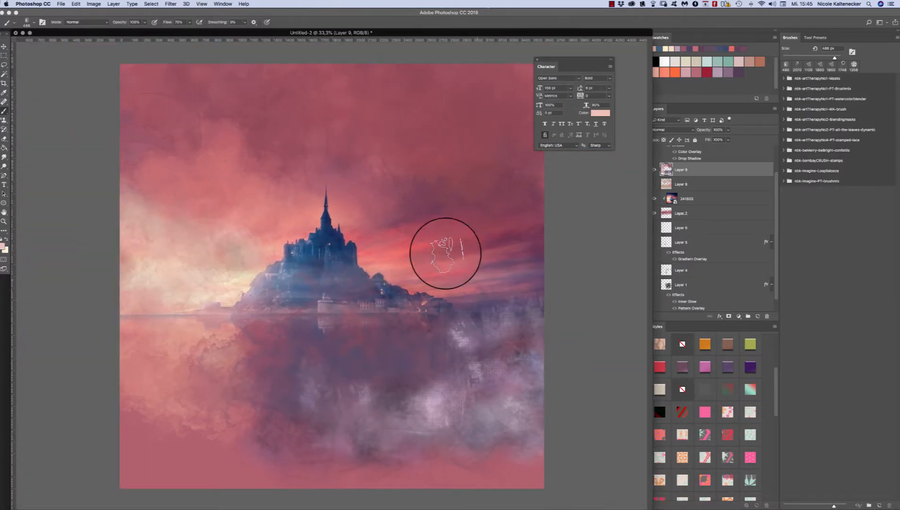
- Sample purple from the castle's reflection and select the nbk-AT1-watercolorblender6-colors brush
{"action": "left_click", "coordinate": [419, 364], "text": "alt"}
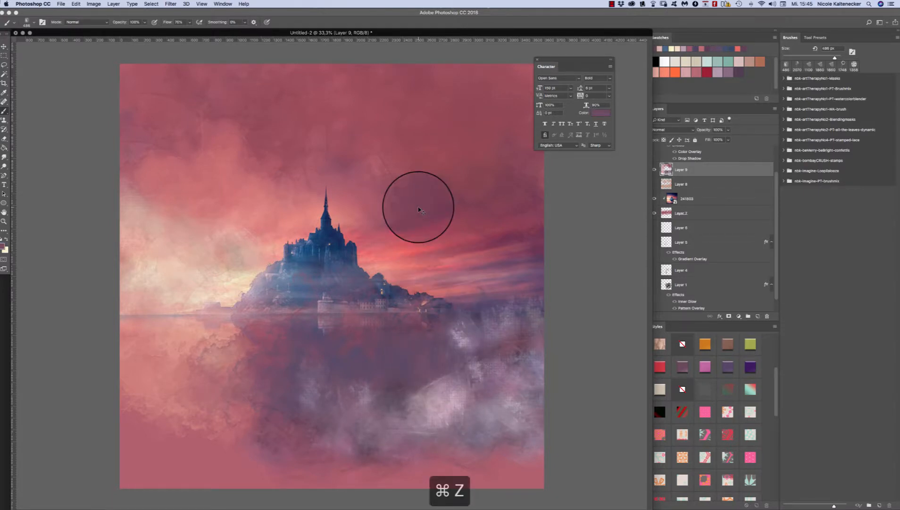
{"action": "right_click", "coordinate": [482, 349]}
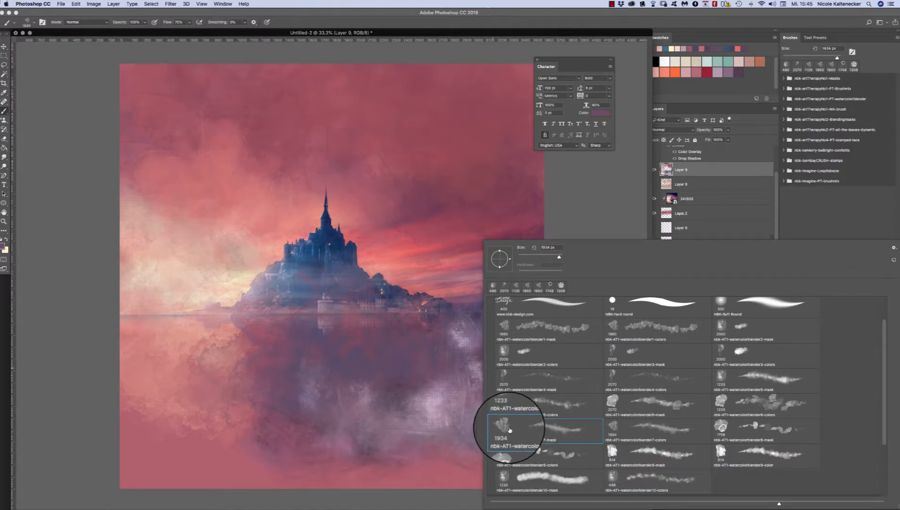
{"action": "mouse_move", "coordinate": [509, 429]}
{"action": "left_mouse_down"}
{"action": "mouse_move", "coordinate": [467, 384]}
{"action": "mouse_move", "coordinate": [503, 404]}
{"action": "left_mouse_up"}
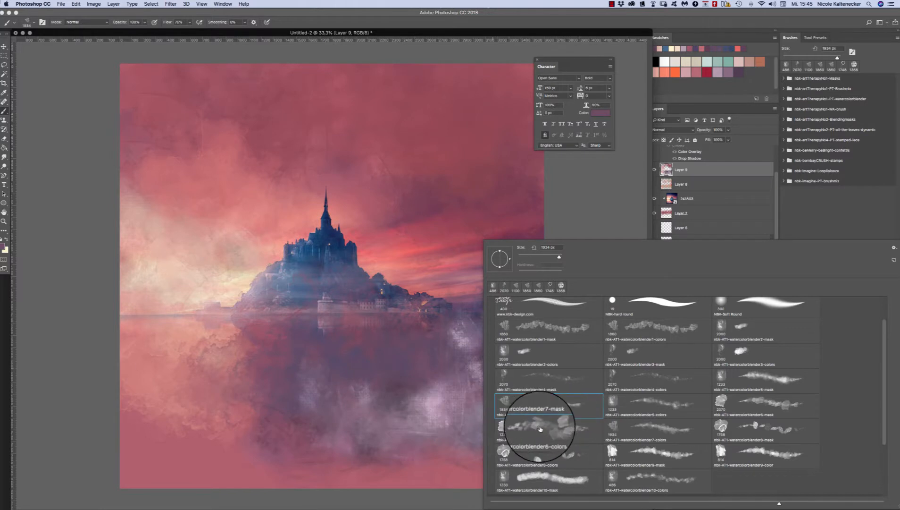
{"action": "left_click", "coordinate": [547, 434]}
{"action": "double_click", "coordinate": [506, 427]}
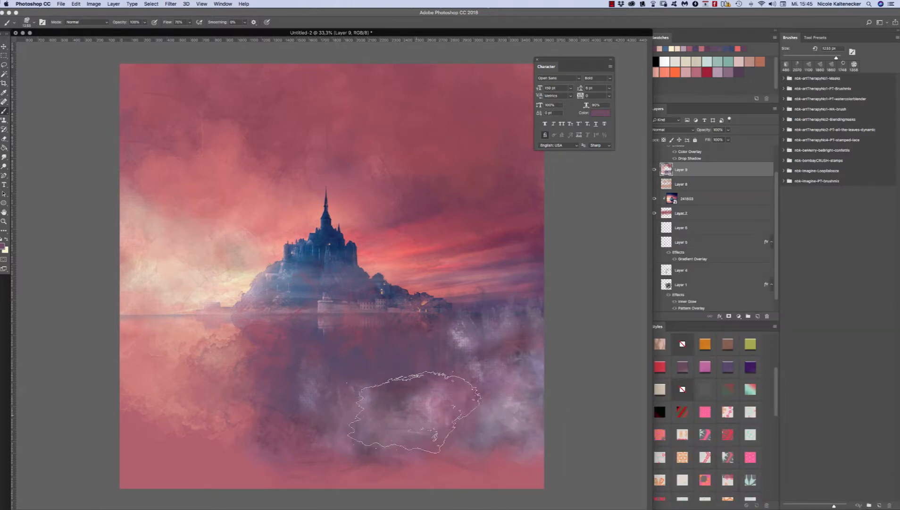
- Paint overlapping purple and pink watercolor washes over the pale mist in the lower right water
{"action": "left_click_drag", "start_coordinate": [523, 423], "coordinate": [550, 420]}
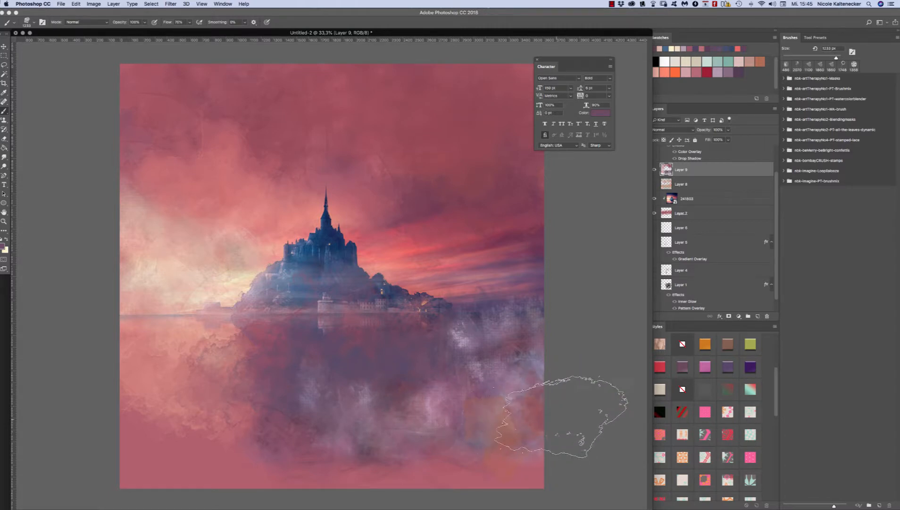
{"action": "mouse_move", "coordinate": [528, 376]}
{"action": "left_mouse_down"}
{"action": "mouse_move", "coordinate": [512, 409]}
{"action": "mouse_move", "coordinate": [472, 444]}
{"action": "mouse_move", "coordinate": [414, 464]}
{"action": "left_mouse_up"}
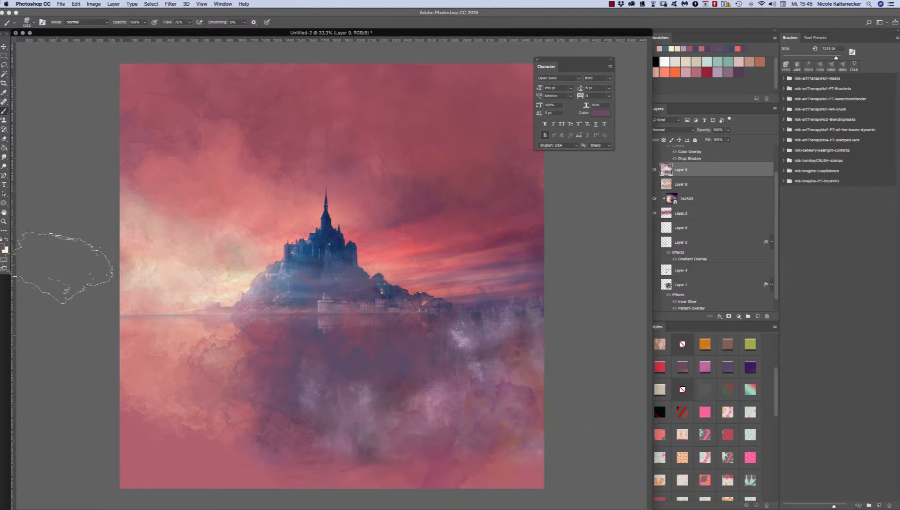
{"action": "left_click_drag", "start_coordinate": [555, 458], "coordinate": [525, 467]}
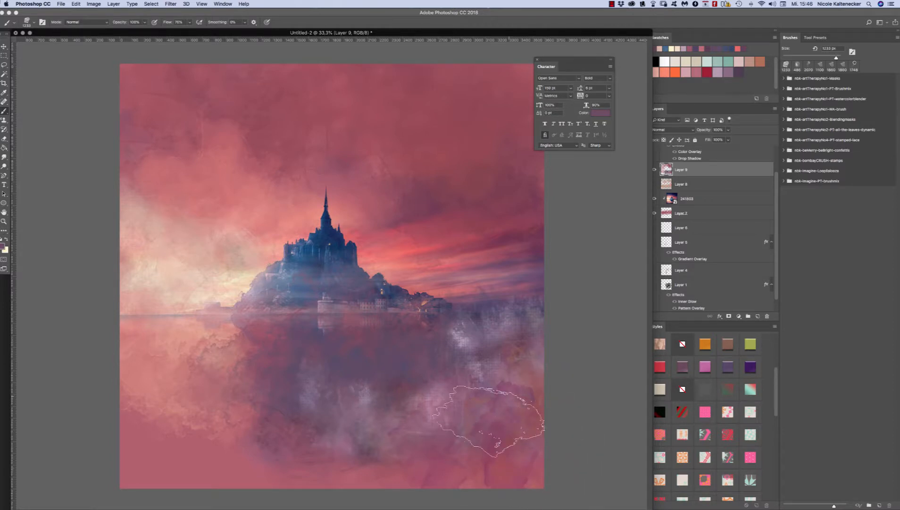
{"action": "mouse_move", "coordinate": [488, 421]}
{"action": "left_mouse_down"}
{"action": "mouse_move", "coordinate": [454, 406]}
{"action": "mouse_move", "coordinate": [433, 432]}
{"action": "mouse_move", "coordinate": [363, 462]}
{"action": "left_mouse_up"}
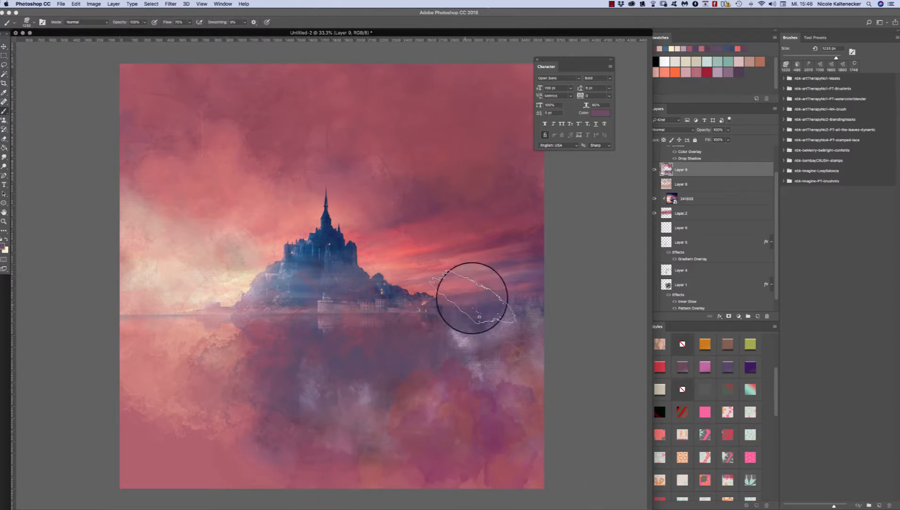
{"action": "left_click_drag", "start_coordinate": [466, 436], "coordinate": [509, 382]}
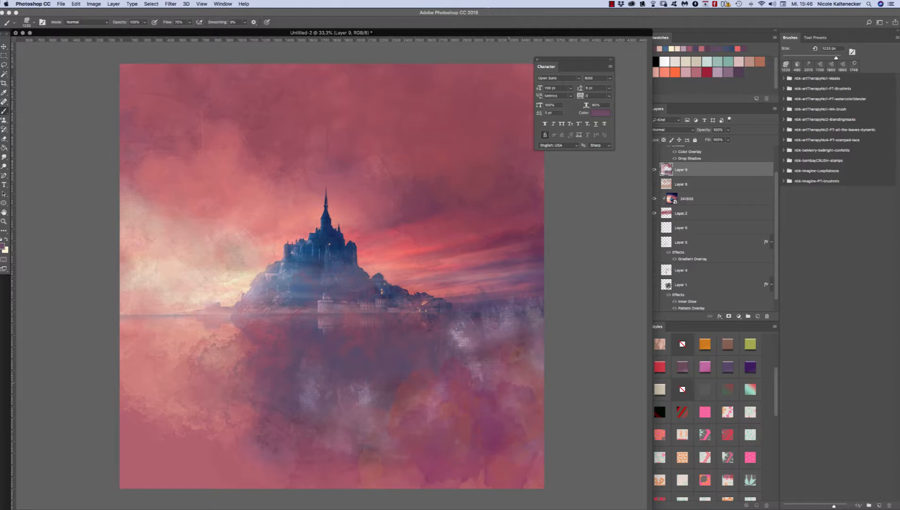
- Sample a dark indigo from the picture and paint watercolor washes across the lower right water
{"action": "left_click_drag", "start_coordinate": [442, 311], "coordinate": [396, 287]}
{"action": "mouse_move", "coordinate": [383, 407]}
{"action": "left_mouse_down"}
{"action": "mouse_move", "coordinate": [417, 445]}
{"action": "mouse_move", "coordinate": [447, 454]}
{"action": "left_mouse_up"}
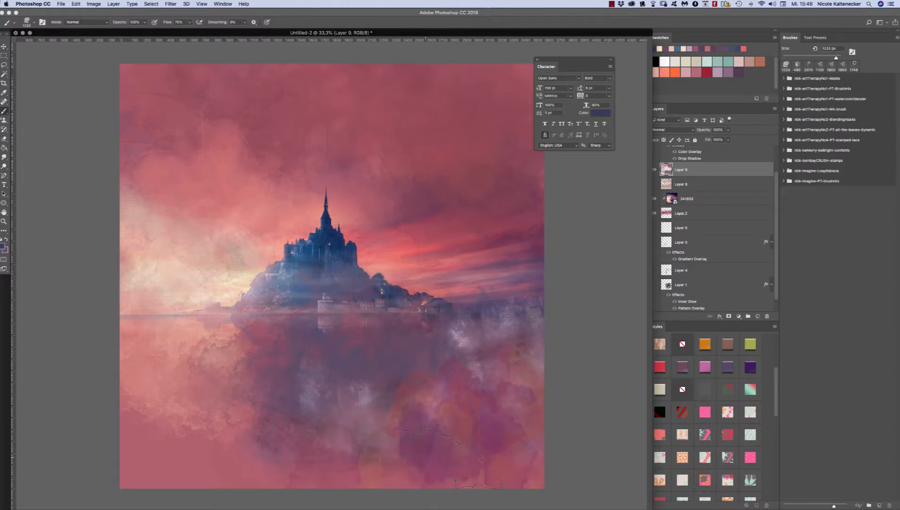
{"action": "left_click_drag", "start_coordinate": [525, 409], "coordinate": [552, 371]}
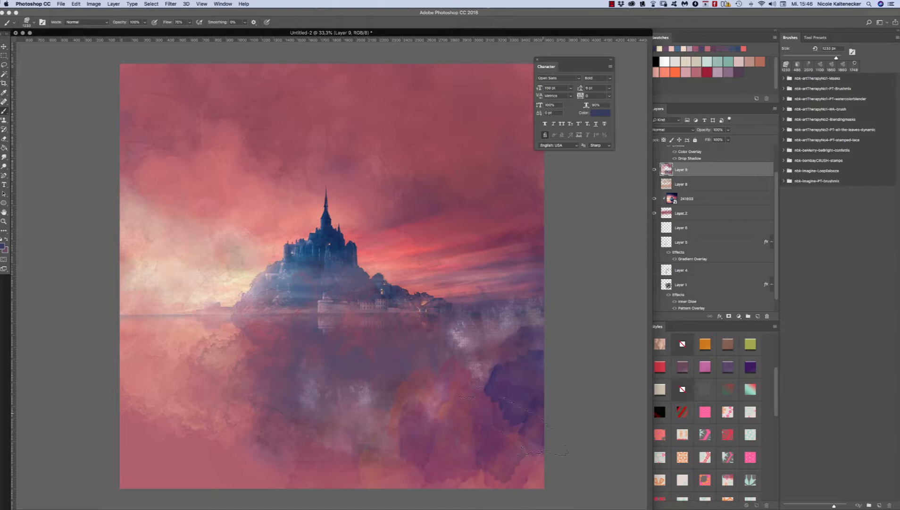
{"action": "mouse_move", "coordinate": [513, 420]}
{"action": "left_mouse_down"}
{"action": "mouse_move", "coordinate": [483, 413]}
{"action": "mouse_move", "coordinate": [398, 450]}
{"action": "mouse_move", "coordinate": [308, 461]}
{"action": "mouse_move", "coordinate": [316, 445]}
{"action": "mouse_move", "coordinate": [468, 436]}
{"action": "left_mouse_up"}
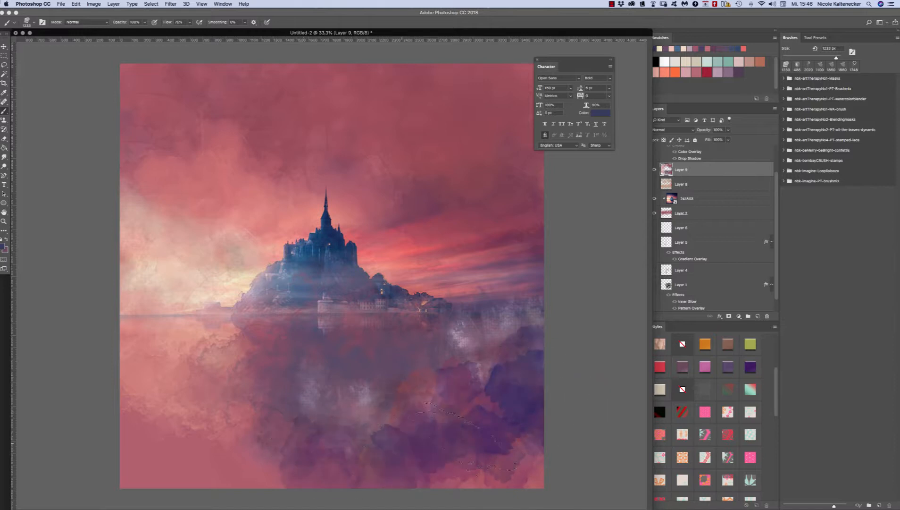
- Select the nbk-AT1-watercolorblender5-colors brush and soften the dark indigo washes across the lower right and lower middle water
{"action": "right_click", "coordinate": [462, 382]}
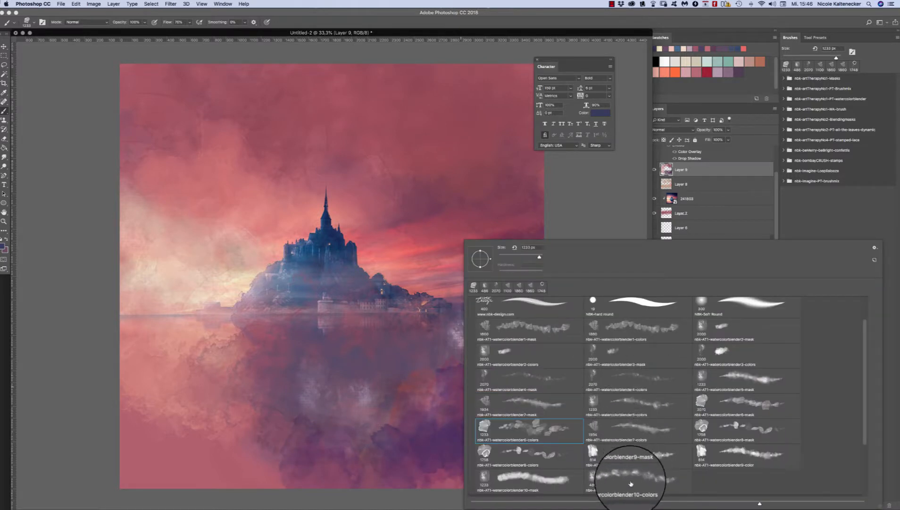
{"action": "left_click", "coordinate": [649, 399]}
{"action": "left_click", "coordinate": [392, 424]}
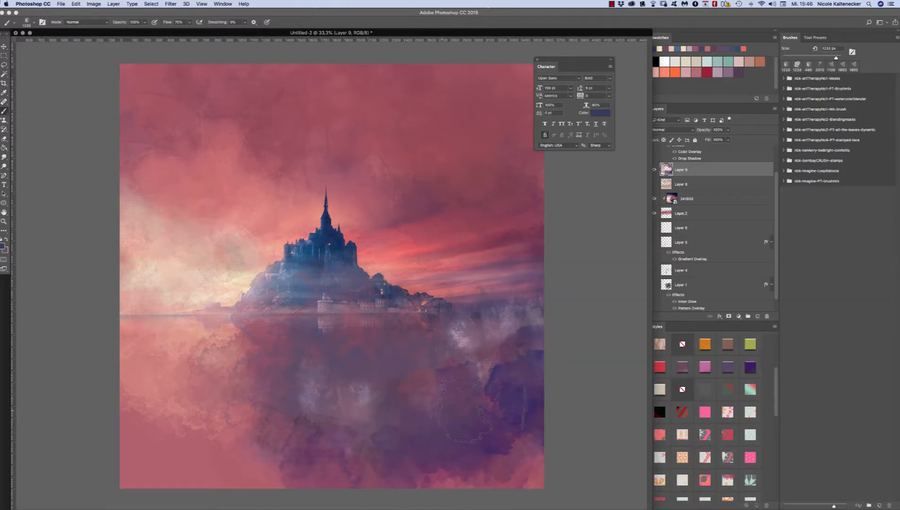
{"action": "left_click_drag", "start_coordinate": [518, 390], "coordinate": [509, 358]}
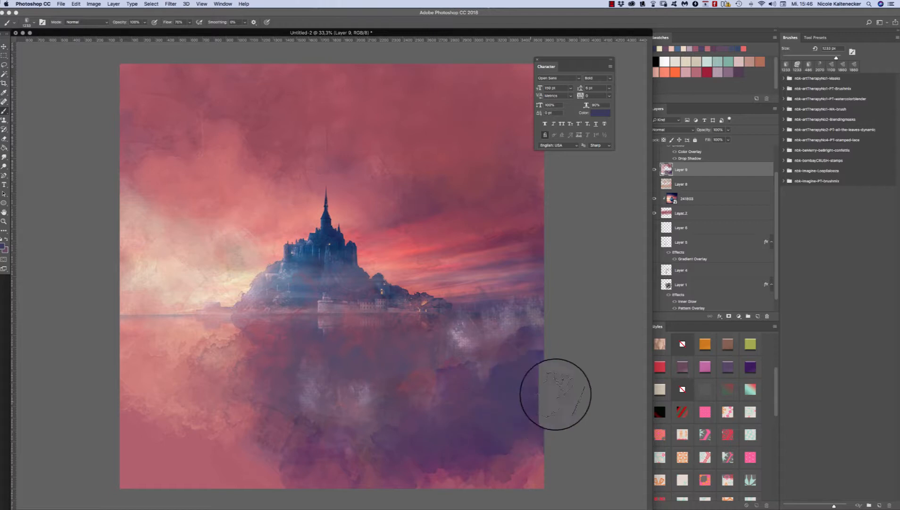
{"action": "left_click_drag", "start_coordinate": [275, 475], "coordinate": [269, 464]}
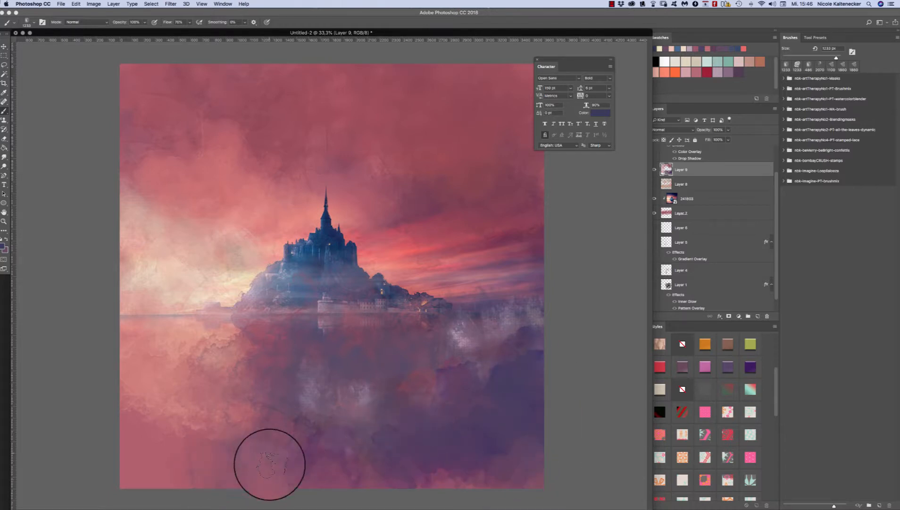
- Blend the water with sampled pink at the lower left and purple at the right, and compare the artwork with Layer 9 hidden and shown
{"action": "left_click", "coordinate": [174, 372], "text": "alt"}
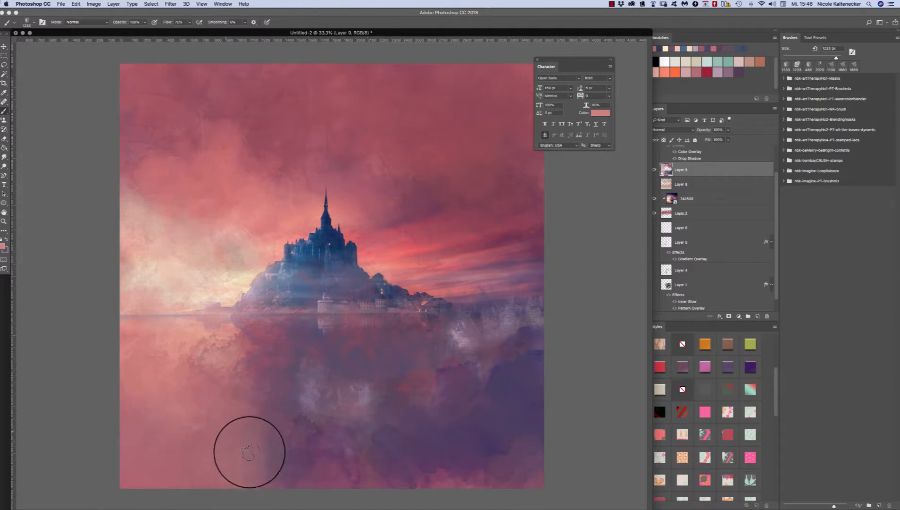
{"action": "mouse_move", "coordinate": [249, 452]}
{"action": "left_mouse_down"}
{"action": "mouse_move", "coordinate": [270, 474]}
{"action": "mouse_move", "coordinate": [297, 471]}
{"action": "left_mouse_up"}
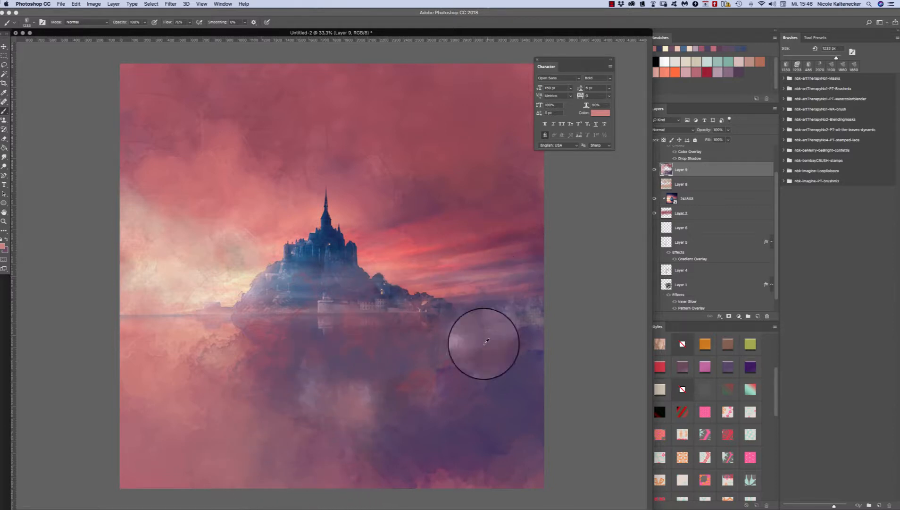
{"action": "left_click_drag", "start_coordinate": [487, 340], "coordinate": [474, 360]}
{"action": "mouse_move", "coordinate": [398, 355]}
{"action": "left_mouse_down"}
{"action": "mouse_move", "coordinate": [435, 383]}
{"action": "mouse_move", "coordinate": [450, 370]}
{"action": "left_mouse_up"}
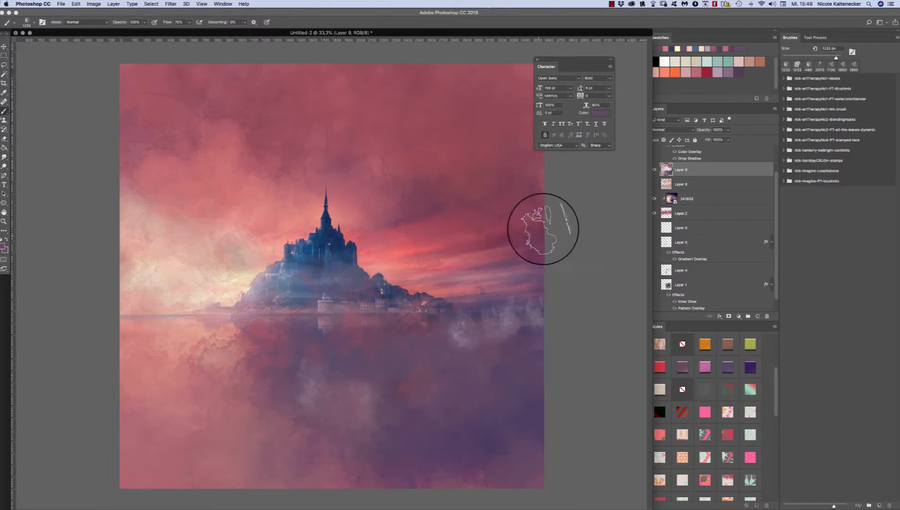
{"action": "left_click", "coordinate": [654, 170]}
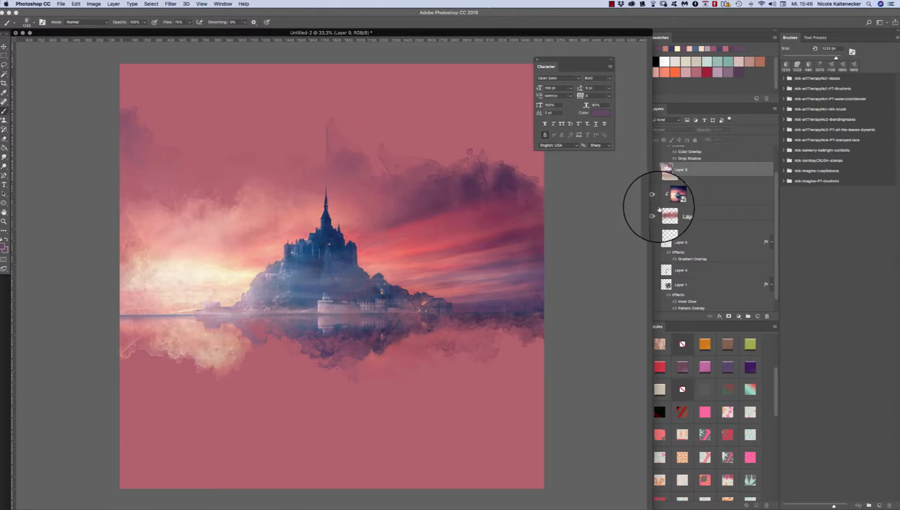
{"action": "left_click", "coordinate": [654, 169]}
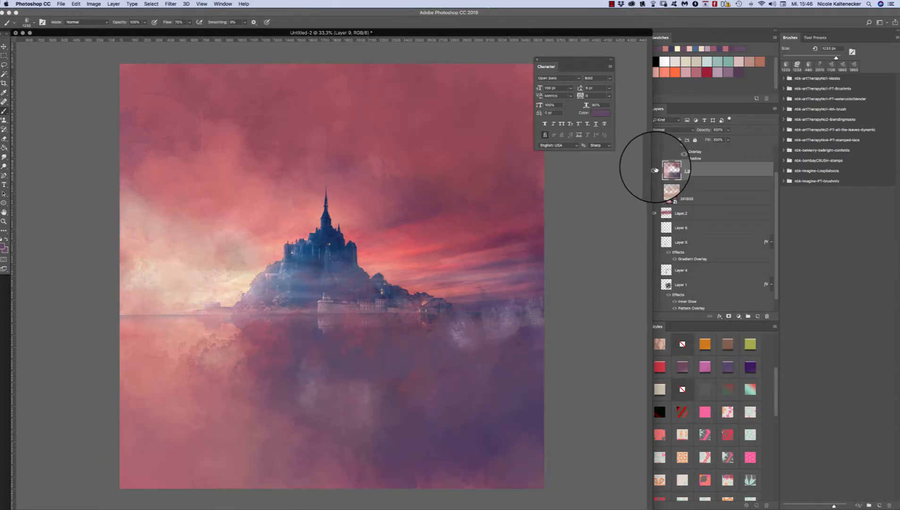
- Add a new layer above Layer 9 and choose the "No matter what happens" quote brush from the nbk-artTherapyNo1-WA-brush set
{"action": "left_click", "coordinate": [756, 317]}
{"action": "right_click", "coordinate": [382, 336]}
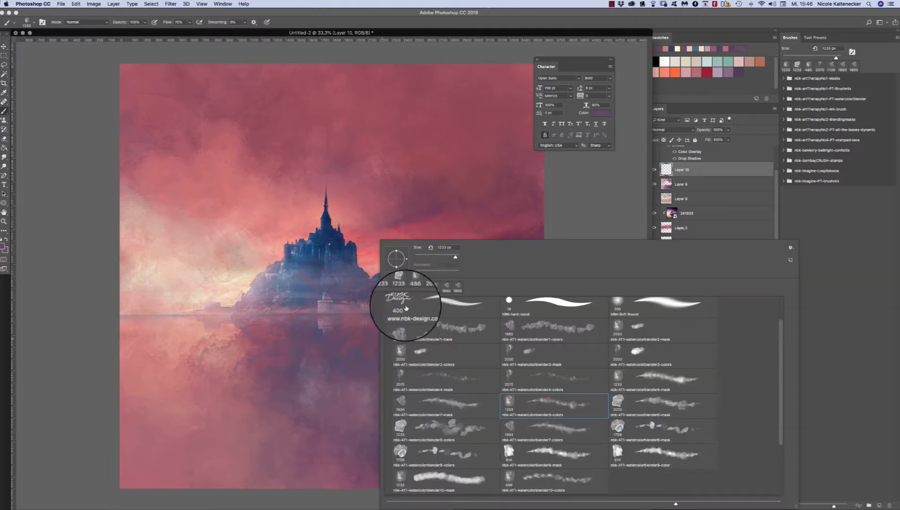
{"action": "scroll", "coordinate": [775, 302], "scroll_direction": "up", "scroll_amount": 2}
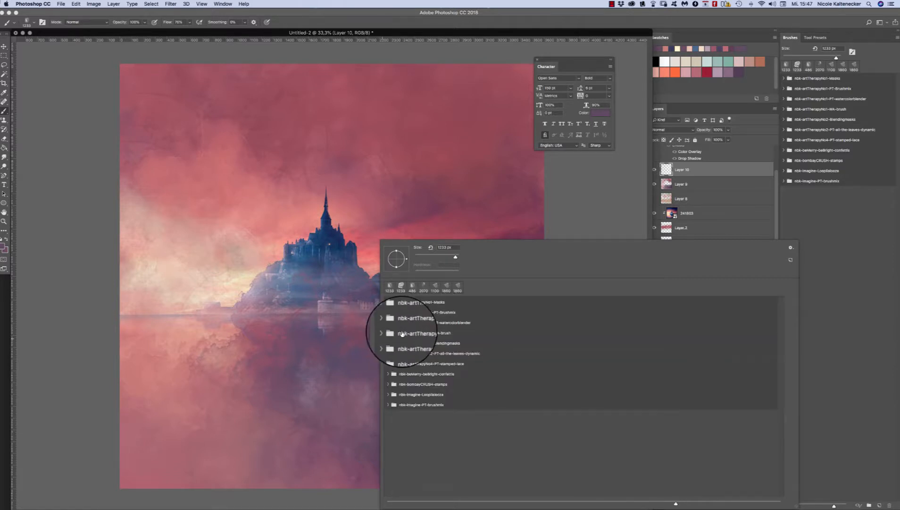
{"action": "left_click", "coordinate": [388, 322]}
{"action": "left_click", "coordinate": [388, 333]}
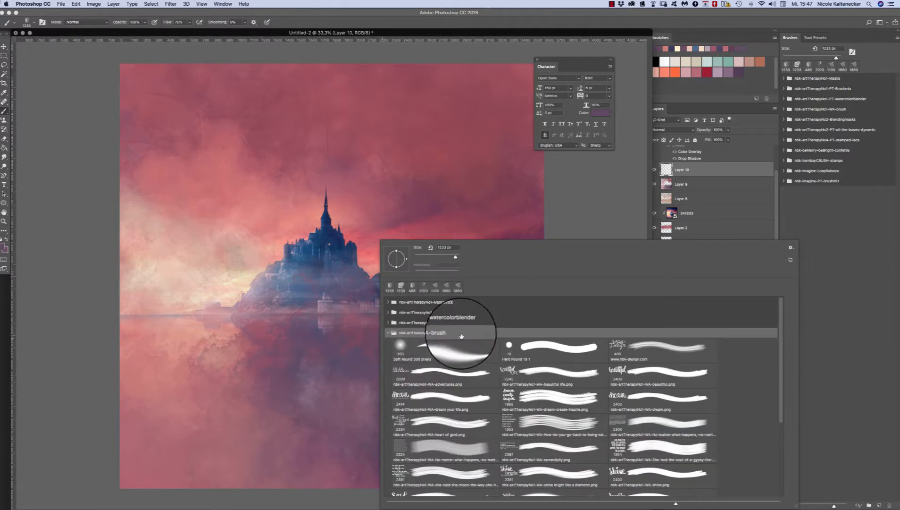
{"action": "double_click", "coordinate": [618, 416]}
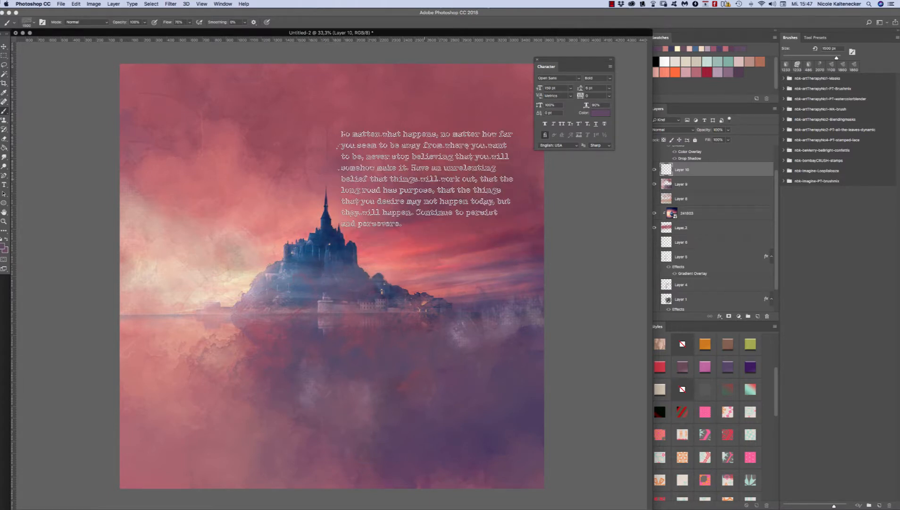
- Reduce the quote brush to 1300 px, stamp it in the sky right of the castle and set the layer's blend mode to Multiply
{"action": "key", "text": "bracketleft"}
{"action": "key", "text": "bracketleft"}
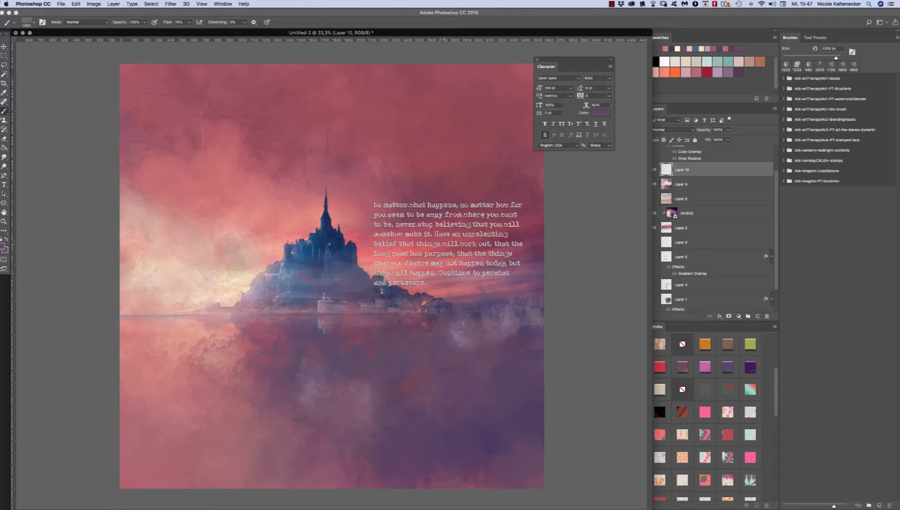
{"action": "left_click", "coordinate": [456, 229]}
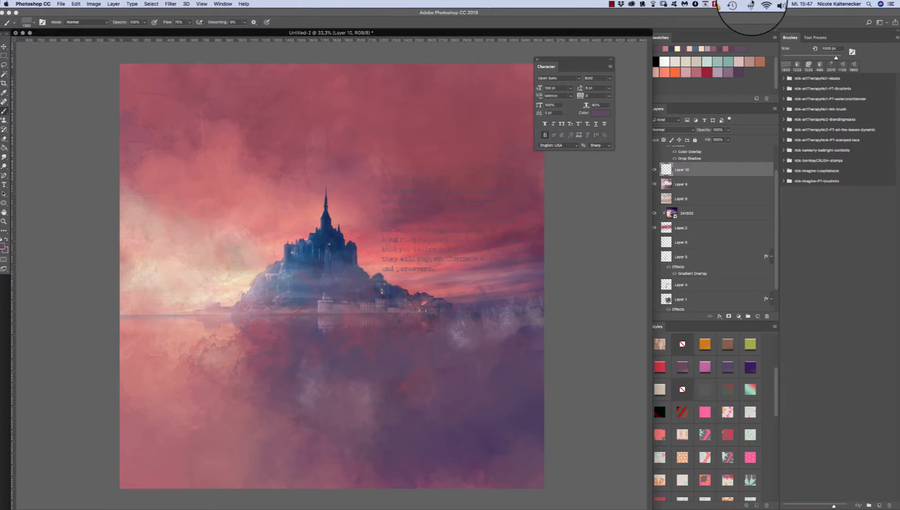
{"action": "left_click", "coordinate": [672, 129]}
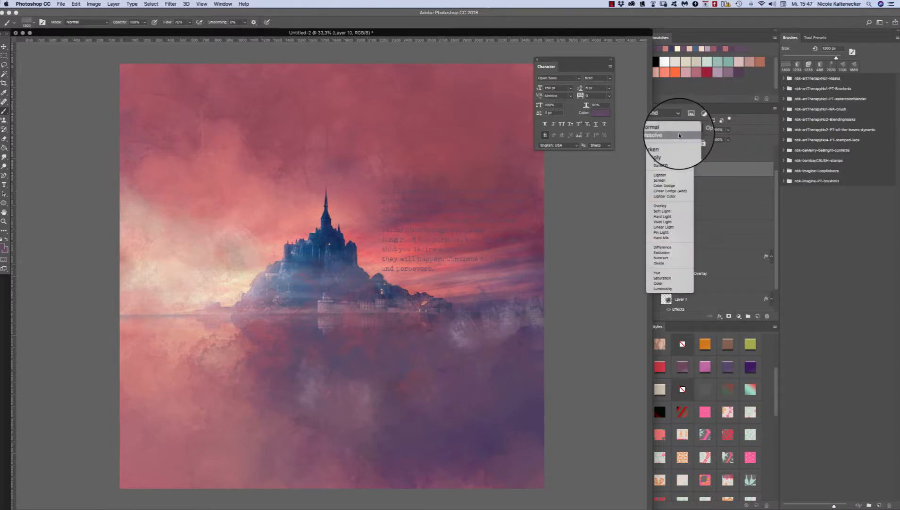
{"action": "left_click", "coordinate": [680, 150]}
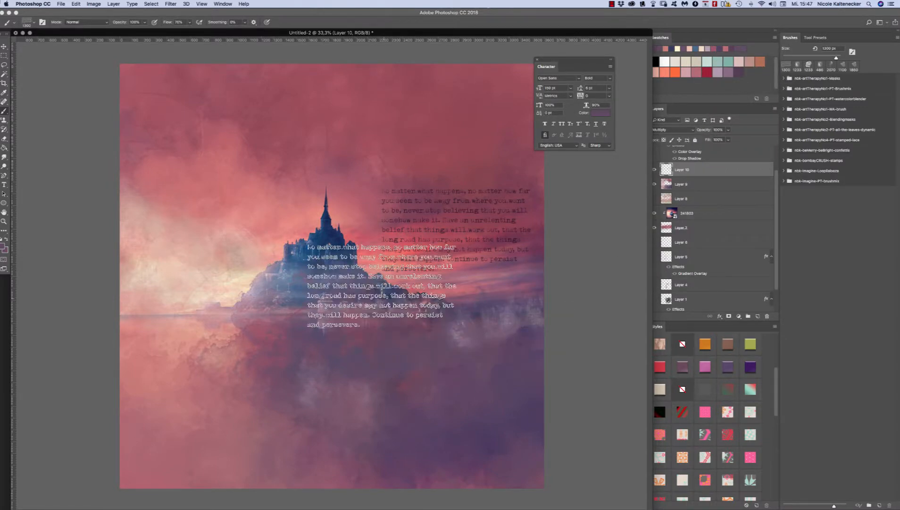
{"action": "right_click", "coordinate": [429, 241]}
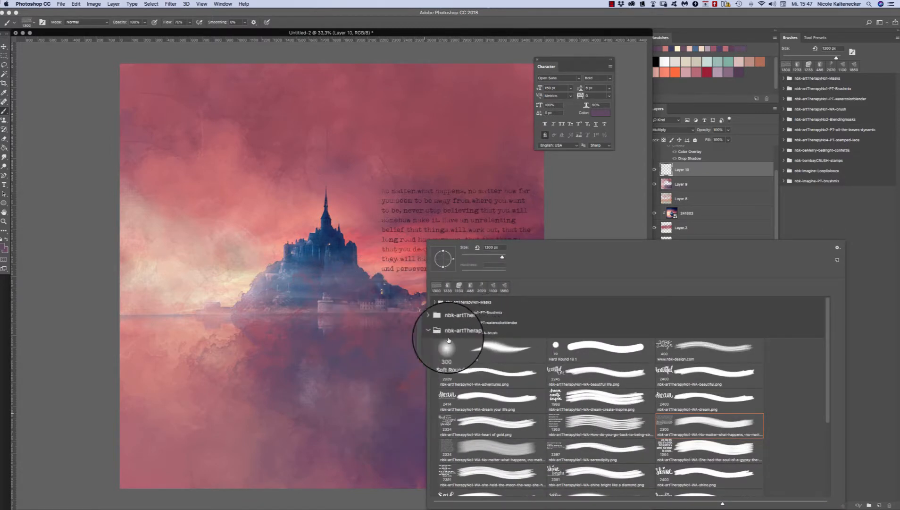
{"action": "left_click", "coordinate": [434, 332]}
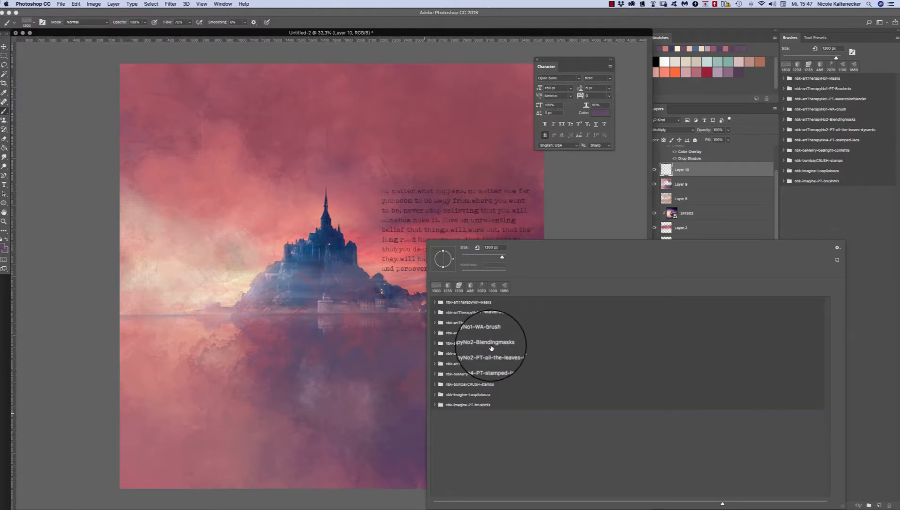
{"action": "left_click", "coordinate": [435, 342]}
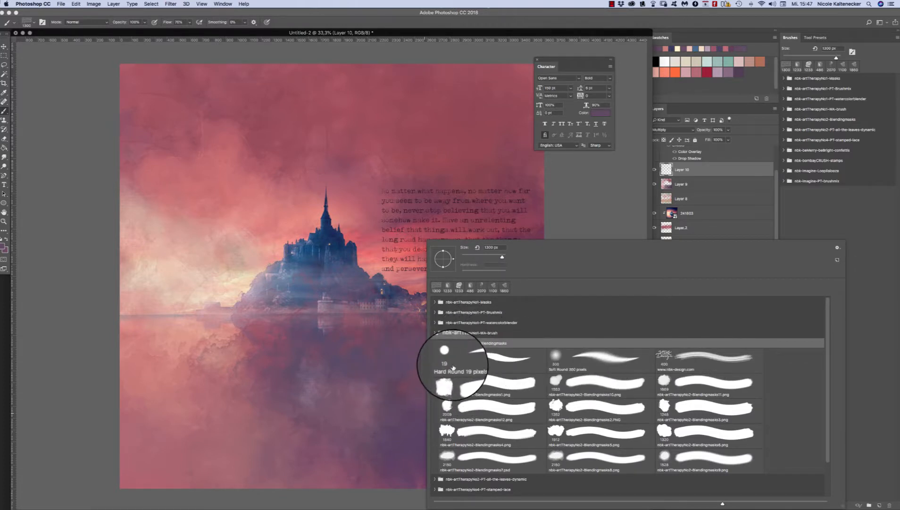
{"action": "left_click", "coordinate": [562, 358]}
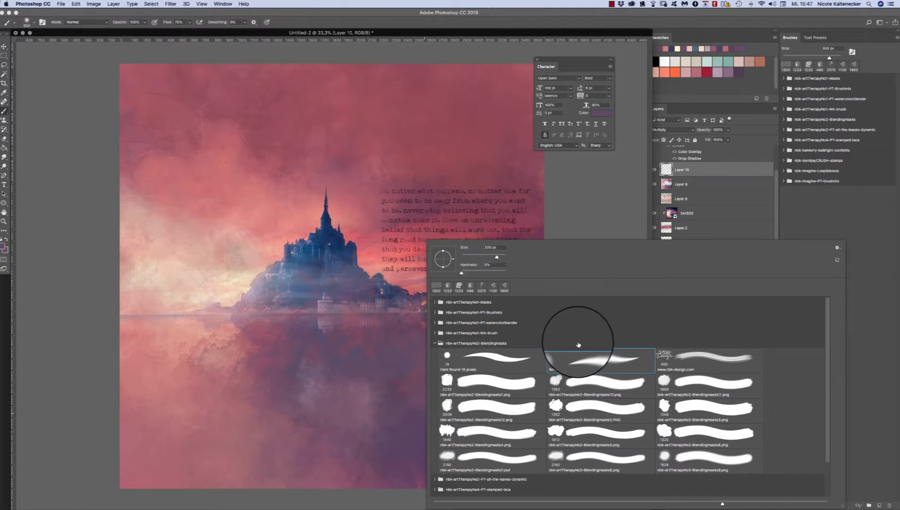
{"action": "left_click", "coordinate": [708, 358]}
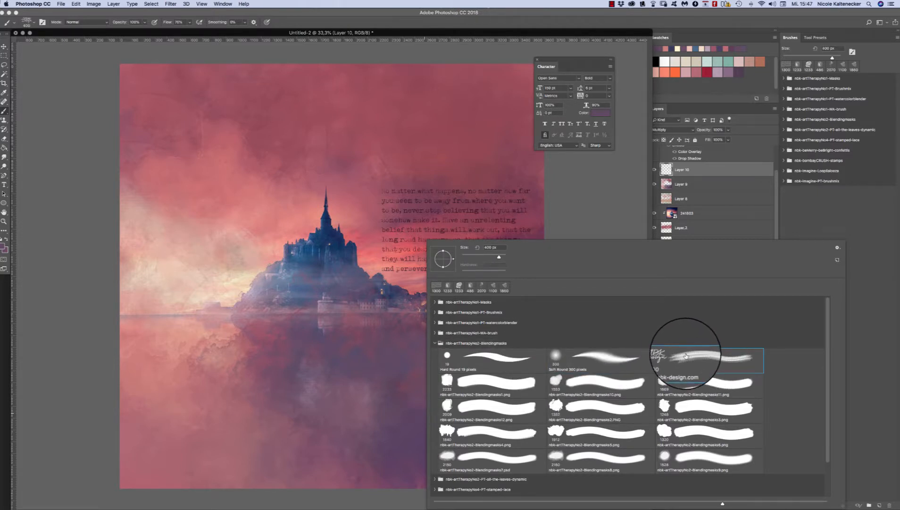
{"action": "left_click", "coordinate": [435, 342]}
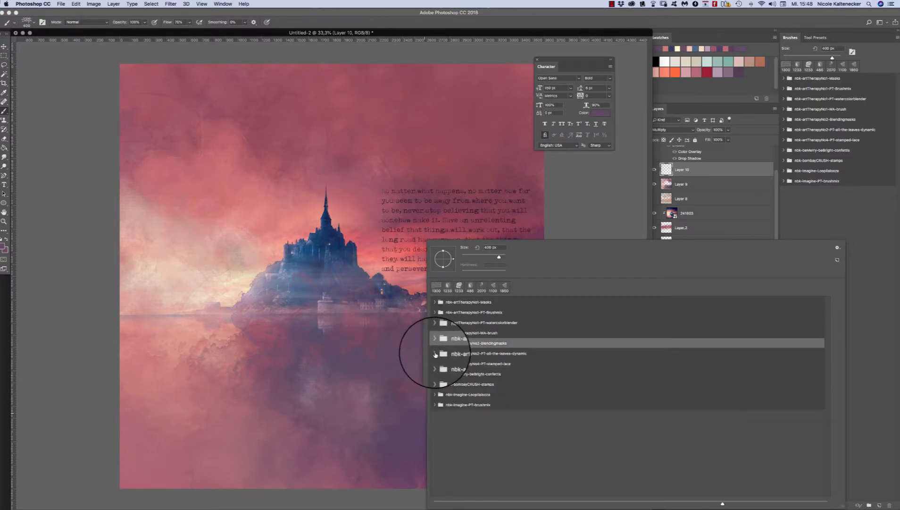
- Choose the nbk-all-the-leaves-dynamic14 brush from the nbk-artTherapyNo2-PT-all-the-leaves-dynamic set and scatter maple leaves over the sky, castle and water
{"action": "left_click", "coordinate": [435, 353]}
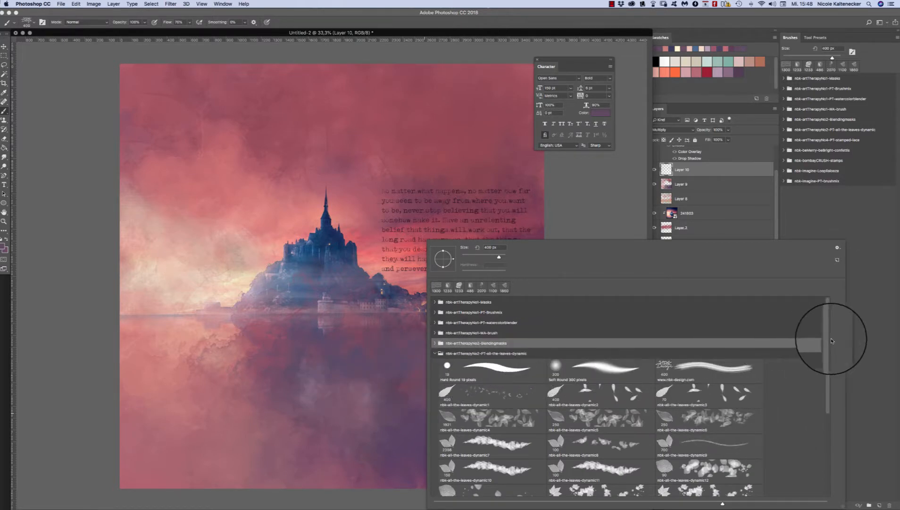
{"action": "left_click_drag", "start_coordinate": [827, 338], "coordinate": [824, 381]}
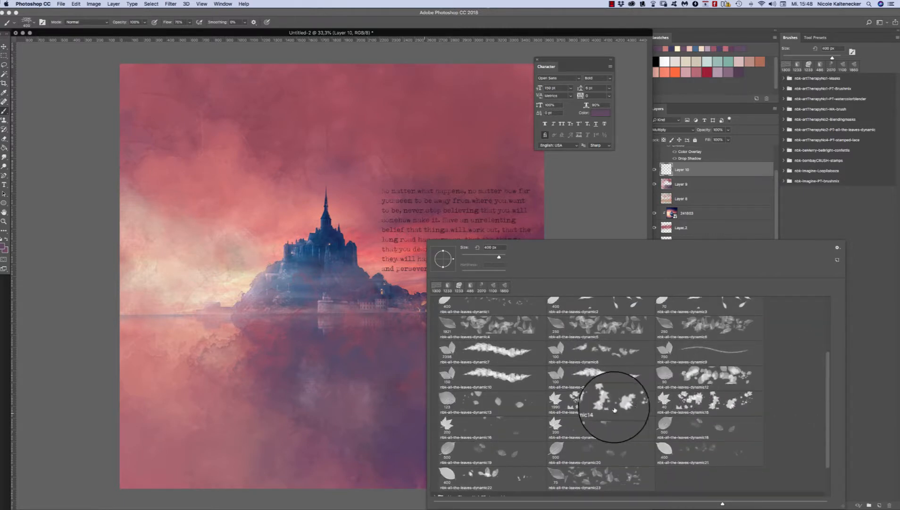
{"action": "left_click", "coordinate": [616, 399]}
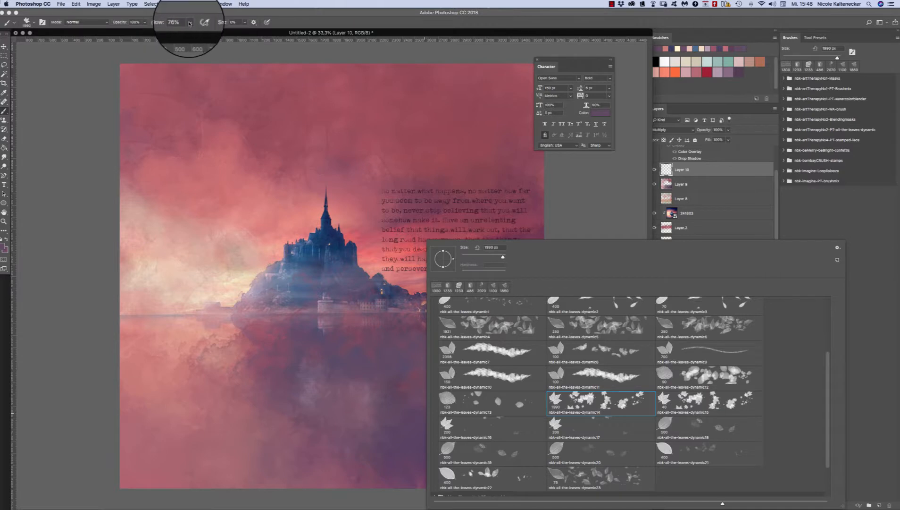
{"action": "left_click", "coordinate": [310, 119]}
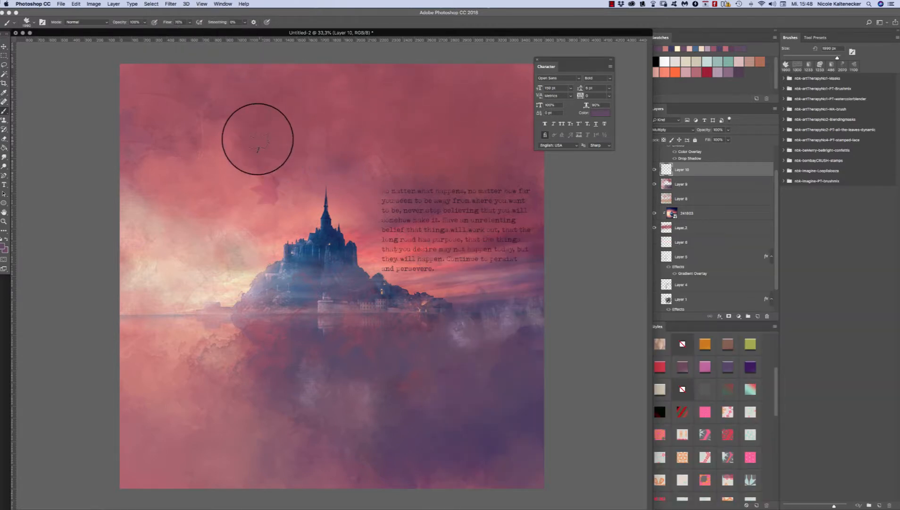
{"action": "mouse_move", "coordinate": [258, 139]}
{"action": "left_mouse_down"}
{"action": "mouse_move", "coordinate": [209, 167]}
{"action": "mouse_move", "coordinate": [185, 223]}
{"action": "mouse_move", "coordinate": [157, 253]}
{"action": "mouse_move", "coordinate": [150, 301]}
{"action": "left_mouse_up"}
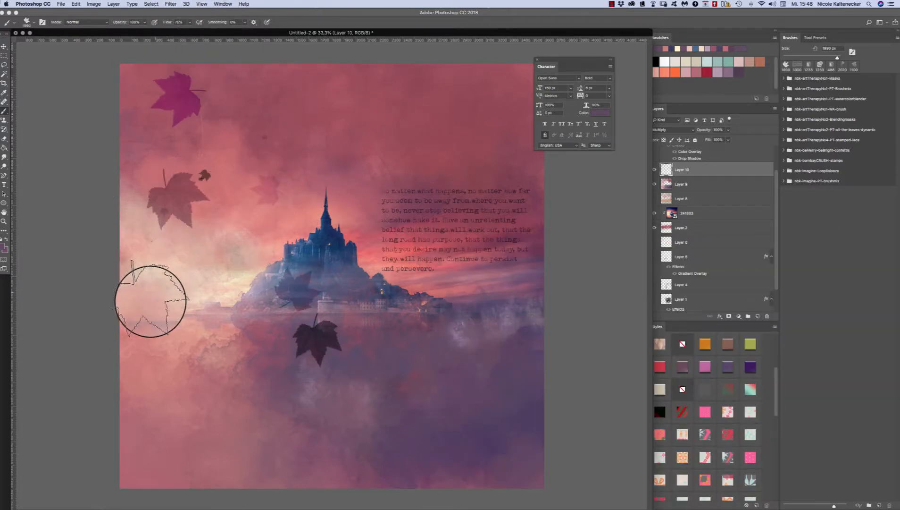
{"action": "left_click", "coordinate": [166, 285]}
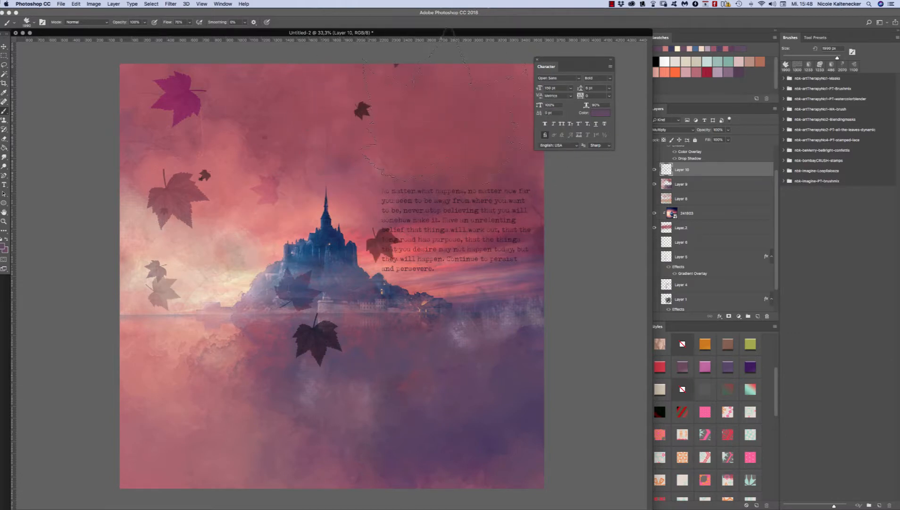
{"action": "left_click", "coordinate": [206, 423]}
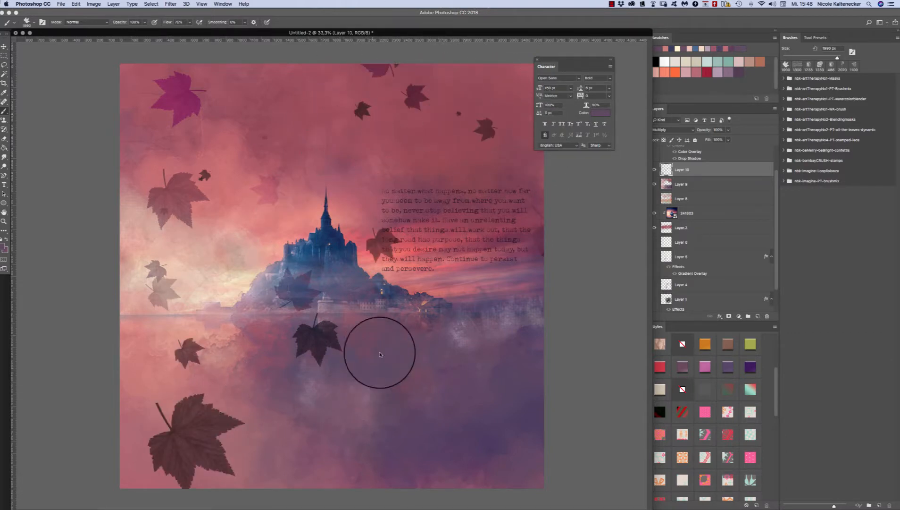
- Switch to the nbk-all-the-leaves-dynamic18 brush
{"action": "right_click", "coordinate": [381, 345]}
{"action": "left_click", "coordinate": [653, 446]}
{"action": "left_click", "coordinate": [654, 434]}
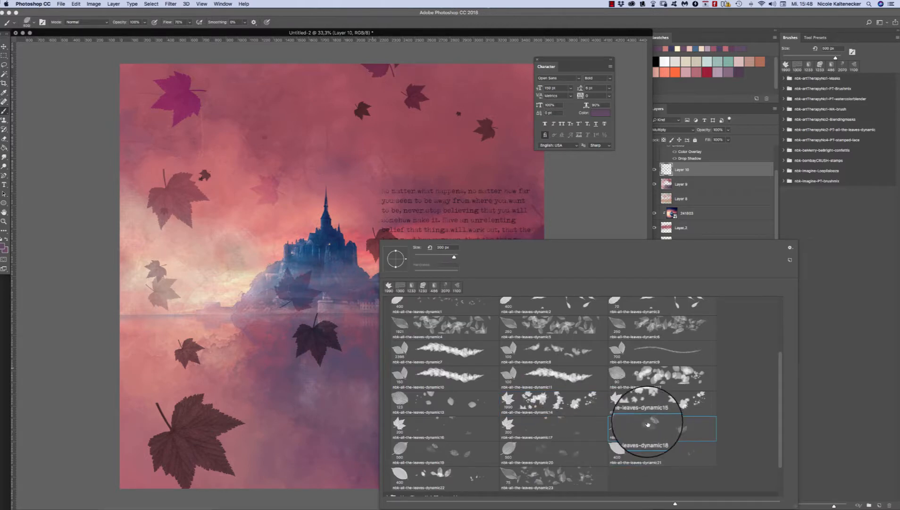
{"action": "left_click", "coordinate": [331, 97]}
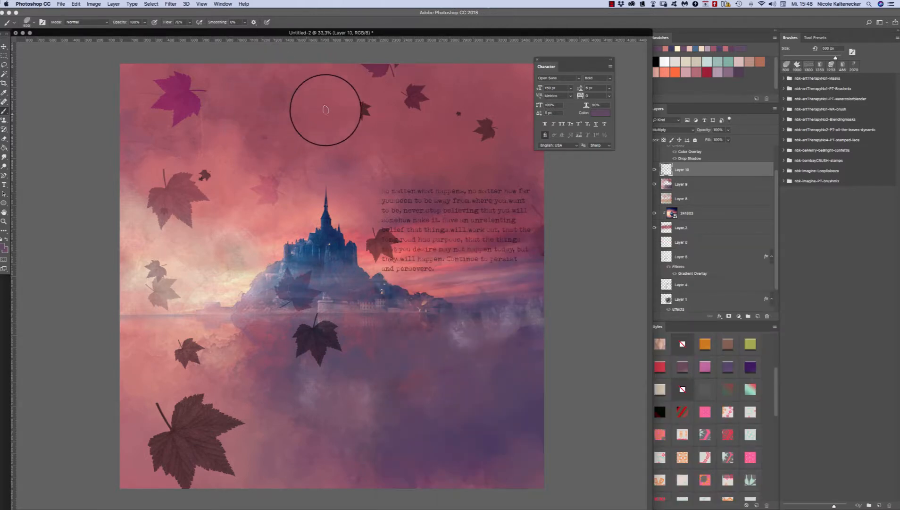
- Set the brush blend mode to Color Burn and scatter oval leaves over the sky and castle surroundings on Layer 10
{"action": "mouse_move", "coordinate": [362, 113]}
{"action": "left_mouse_down"}
{"action": "mouse_move", "coordinate": [403, 88]}
{"action": "mouse_move", "coordinate": [413, 119]}
{"action": "left_mouse_up"}
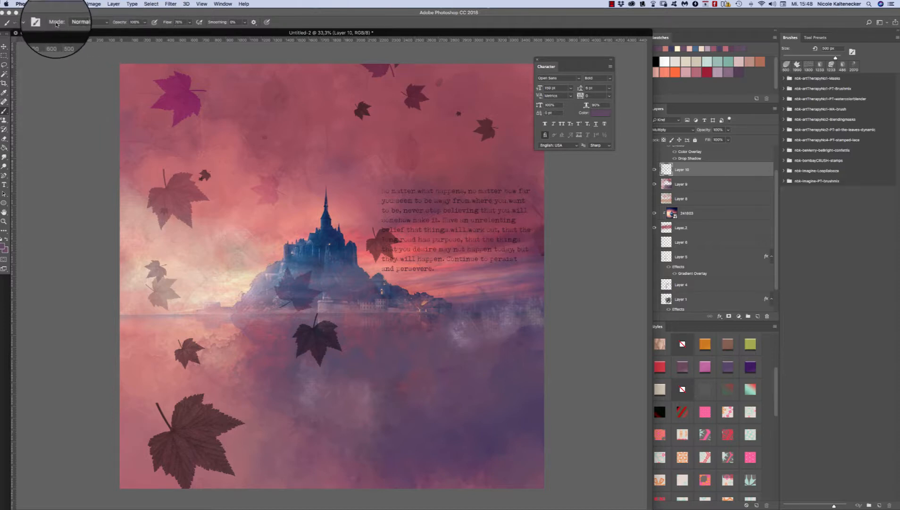
{"action": "left_click", "coordinate": [78, 21]}
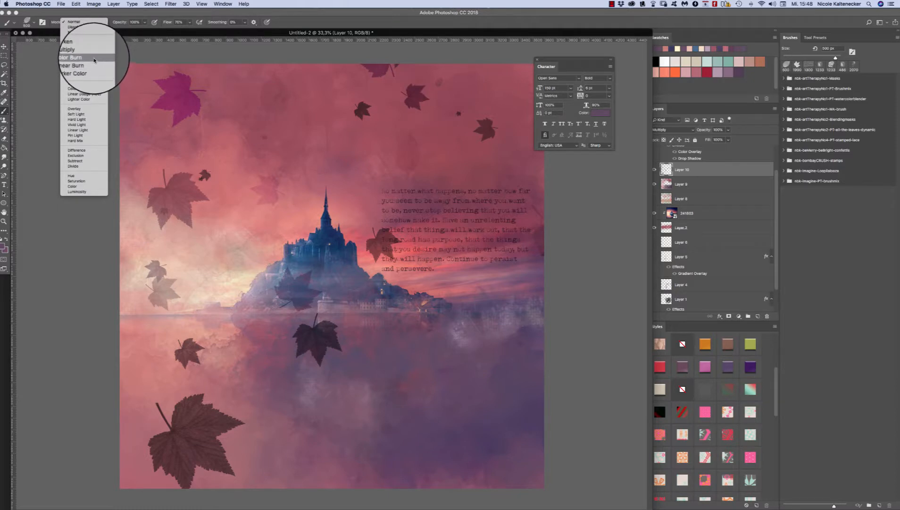
{"action": "left_click", "coordinate": [94, 60]}
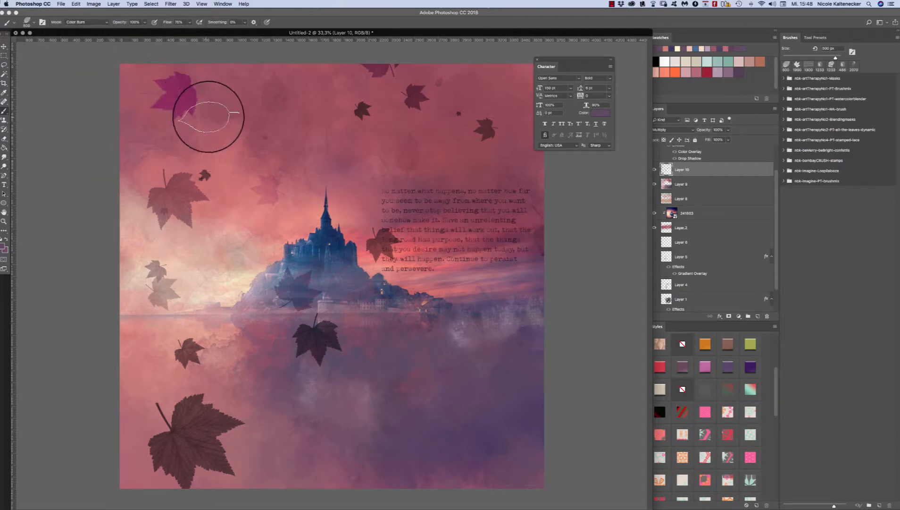
{"action": "mouse_move", "coordinate": [179, 92]}
{"action": "left_mouse_down"}
{"action": "mouse_move", "coordinate": [207, 169]}
{"action": "mouse_move", "coordinate": [189, 177]}
{"action": "mouse_move", "coordinate": [187, 218]}
{"action": "mouse_move", "coordinate": [200, 211]}
{"action": "mouse_move", "coordinate": [223, 229]}
{"action": "mouse_move", "coordinate": [248, 297]}
{"action": "mouse_move", "coordinate": [295, 292]}
{"action": "left_mouse_up"}
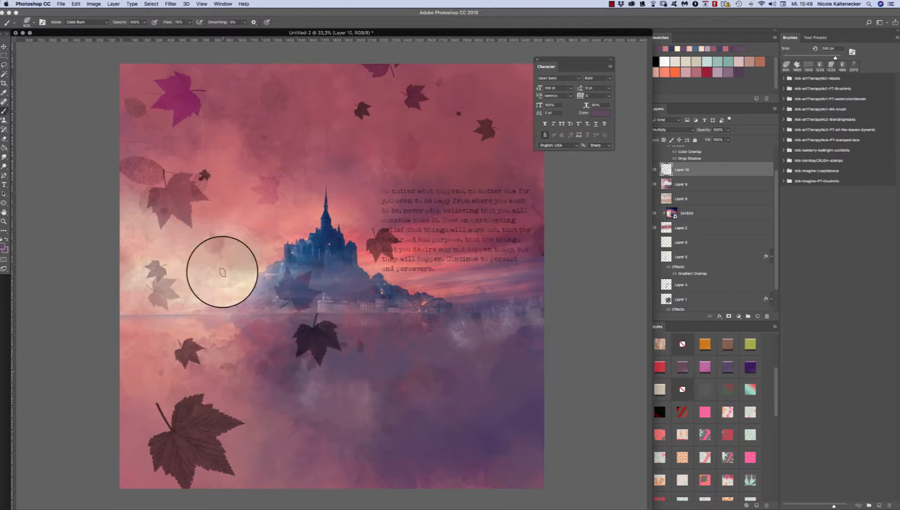
{"action": "left_click", "coordinate": [85, 23]}
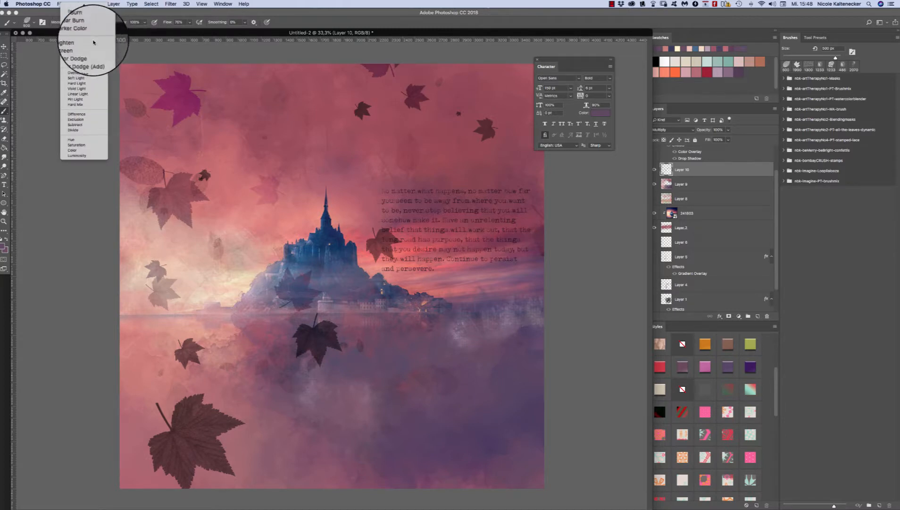
{"action": "left_click", "coordinate": [90, 22]}
{"action": "mouse_move", "coordinate": [181, 107]}
{"action": "left_mouse_down"}
{"action": "mouse_move", "coordinate": [207, 122]}
{"action": "mouse_move", "coordinate": [228, 120]}
{"action": "mouse_move", "coordinate": [217, 172]}
{"action": "mouse_move", "coordinate": [240, 170]}
{"action": "mouse_move", "coordinate": [223, 203]}
{"action": "mouse_move", "coordinate": [211, 151]}
{"action": "left_mouse_up"}
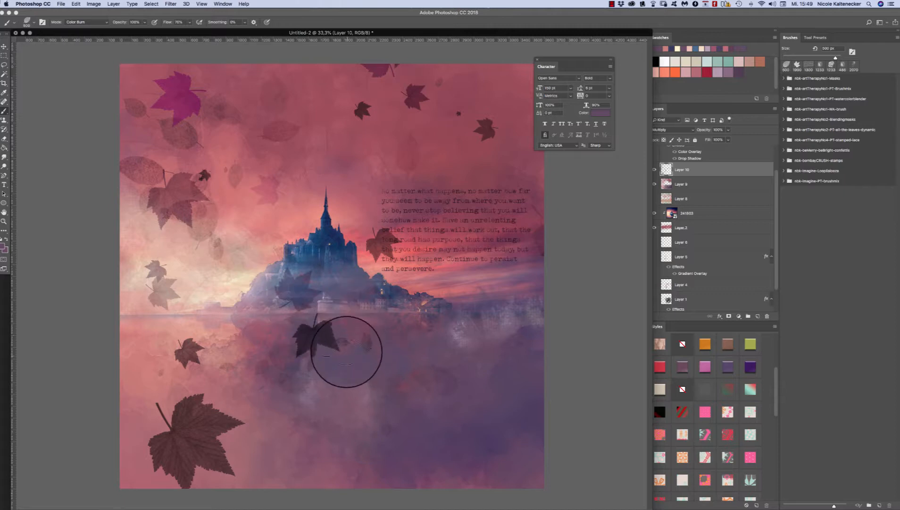
- Hide Layer 10, select Layer 9 and scatter Color Burn leaves over the sky right of the castle and the water
{"action": "left_click", "coordinate": [708, 186]}
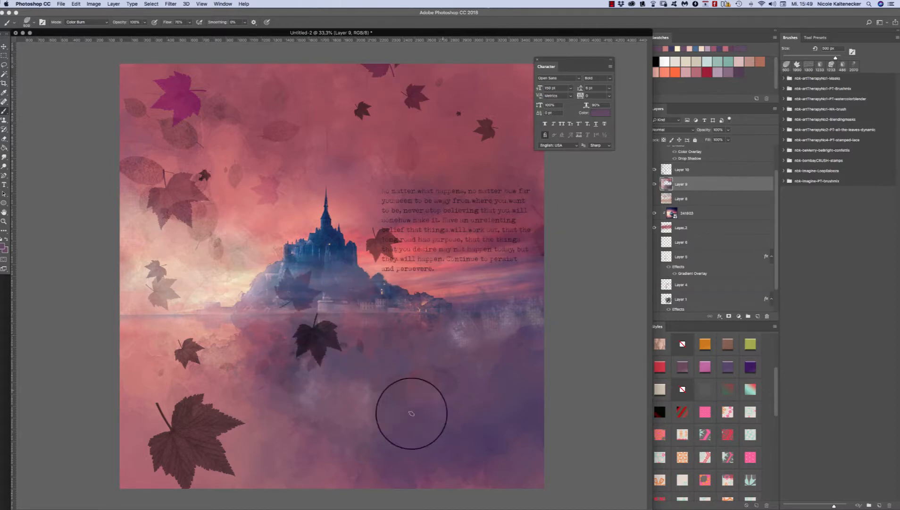
{"action": "left_click", "coordinate": [656, 171]}
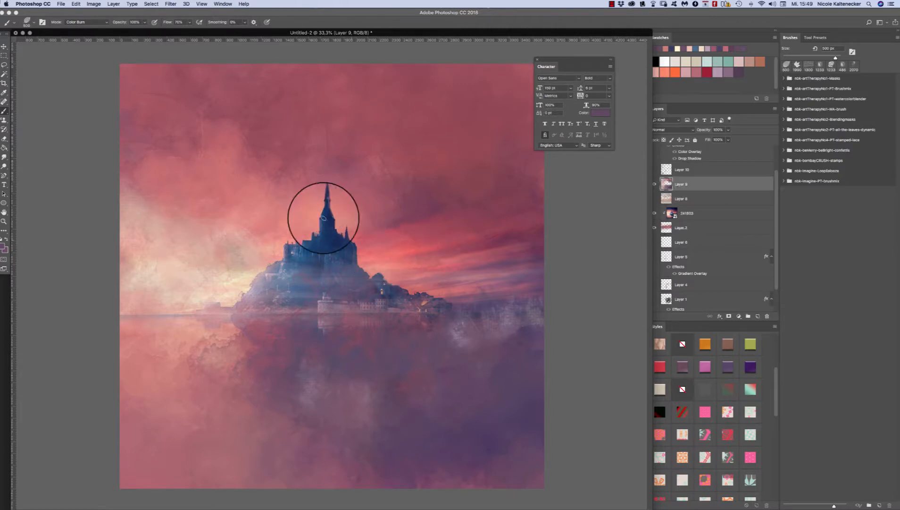
{"action": "left_click_drag", "start_coordinate": [396, 163], "coordinate": [417, 210]}
{"action": "left_click_drag", "start_coordinate": [439, 168], "coordinate": [457, 193]}
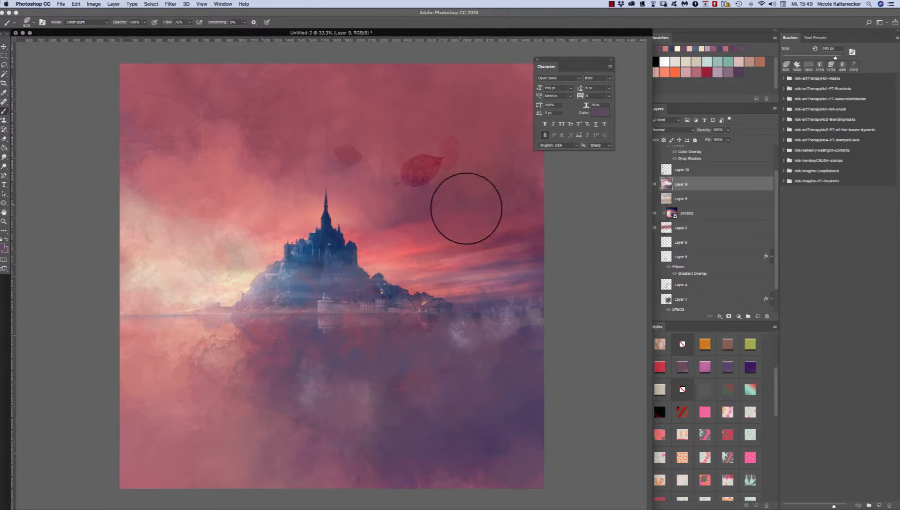
{"action": "mouse_move", "coordinate": [498, 221]}
{"action": "left_mouse_down"}
{"action": "mouse_move", "coordinate": [458, 237]}
{"action": "mouse_move", "coordinate": [473, 191]}
{"action": "left_mouse_up"}
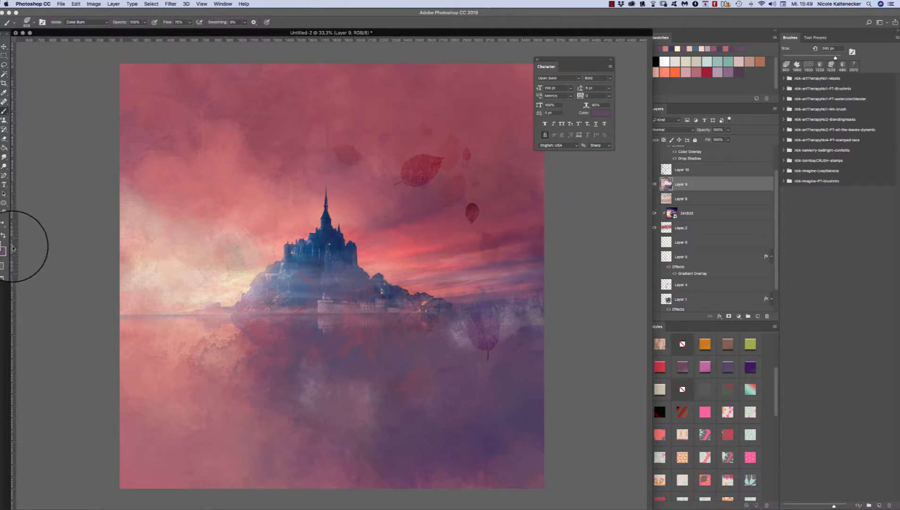
- Change the brush mode to Linear Dodge (Add) and stamp light leaves in the sky and near the horizon
{"action": "left_click", "coordinate": [76, 22]}
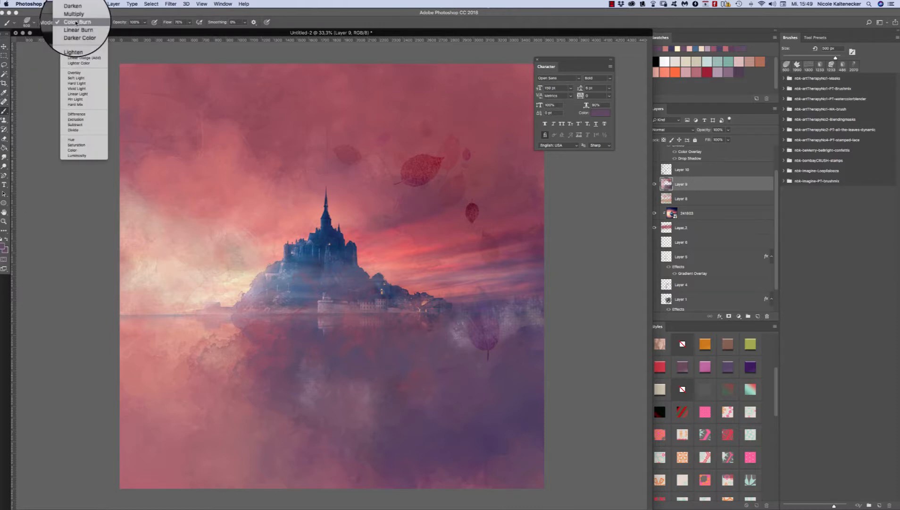
{"action": "left_click", "coordinate": [76, 23]}
{"action": "left_click", "coordinate": [77, 23]}
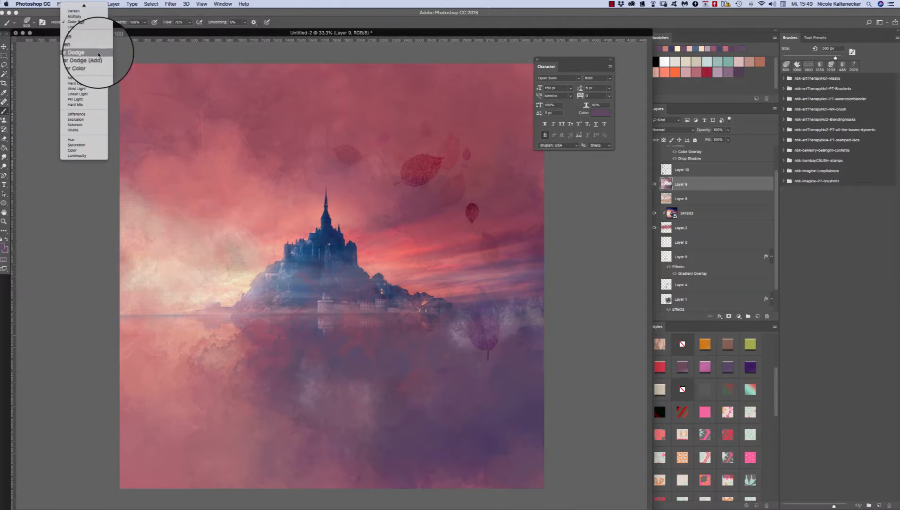
{"action": "left_click", "coordinate": [102, 59]}
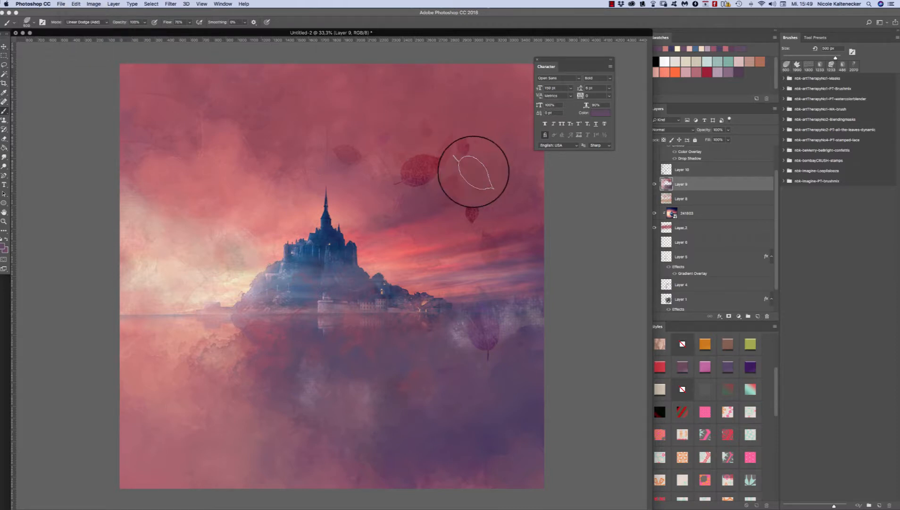
{"action": "left_click", "coordinate": [464, 177]}
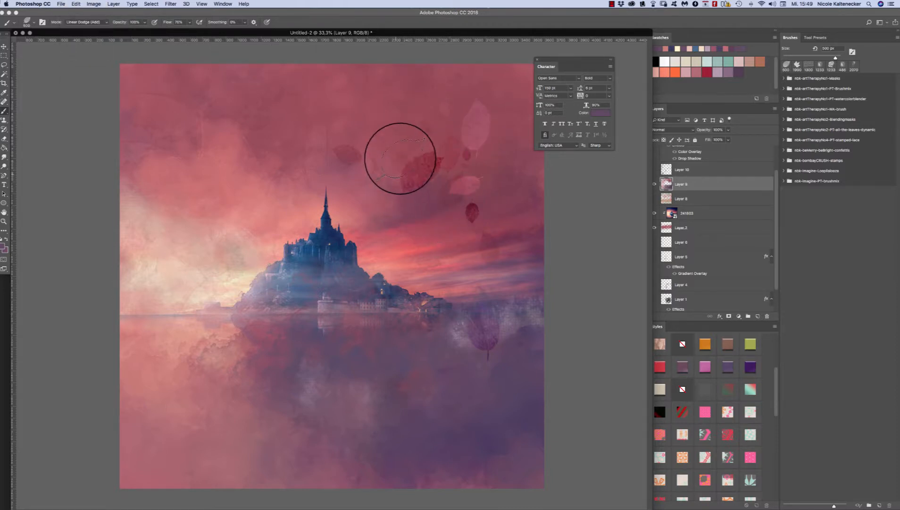
{"action": "left_click", "coordinate": [450, 195]}
{"action": "left_click", "coordinate": [457, 201]}
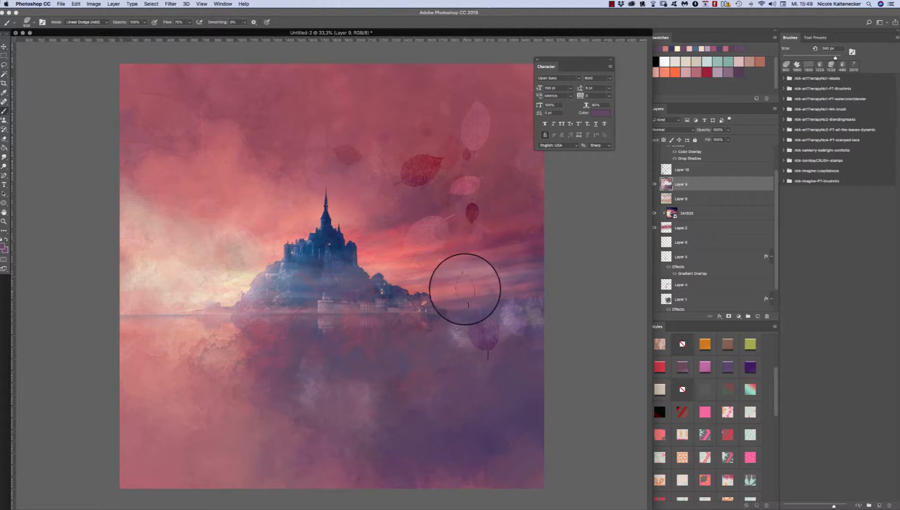
{"action": "left_click", "coordinate": [500, 322]}
{"action": "left_click", "coordinate": [483, 329]}
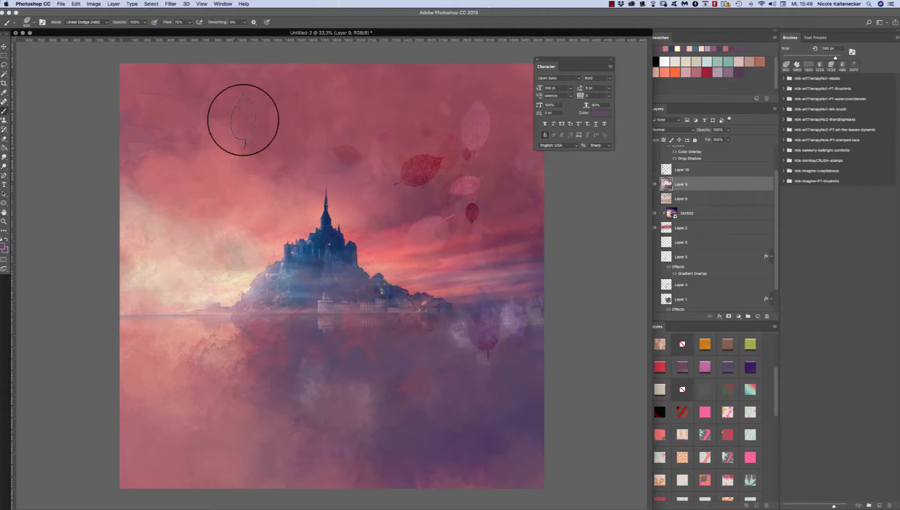
{"action": "left_click", "coordinate": [279, 141]}
- Change the brush mode to Overlay and stamp leaves across the sky on both sides of the castle
{"action": "left_click", "coordinate": [90, 22]}
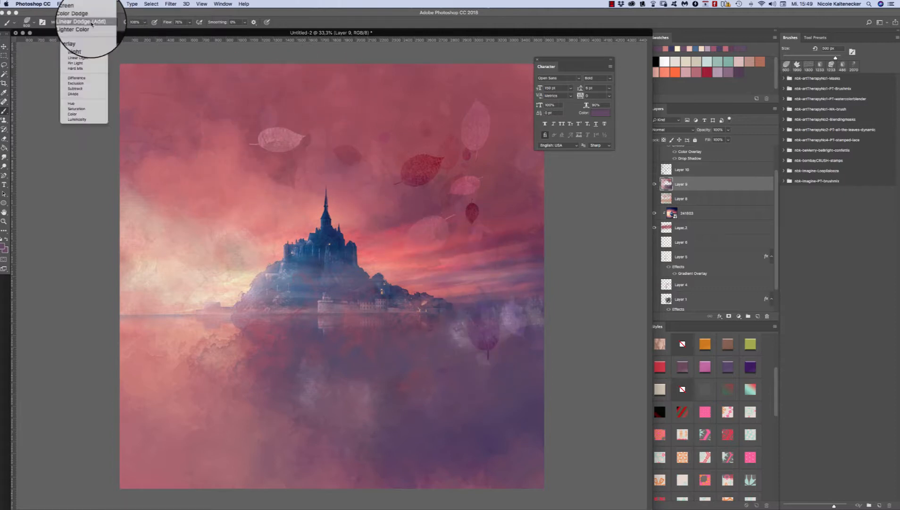
{"action": "left_click", "coordinate": [76, 37]}
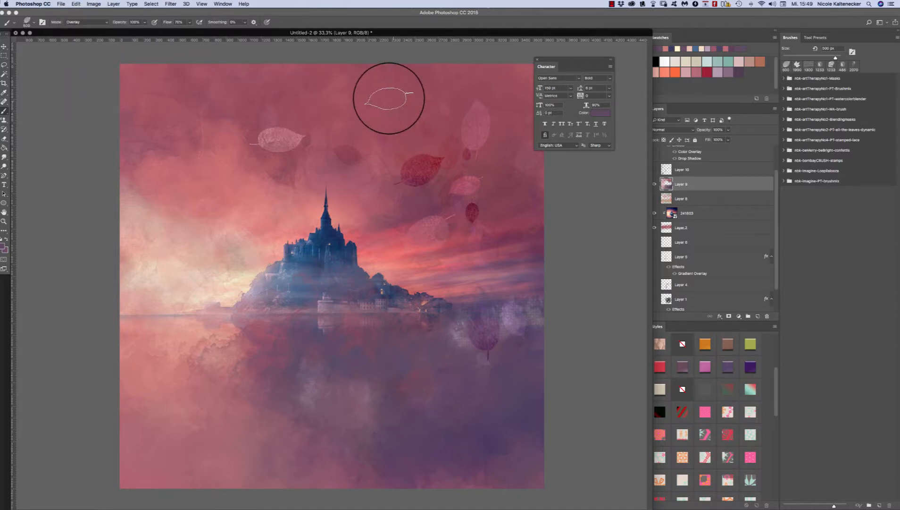
{"action": "left_click", "coordinate": [404, 225]}
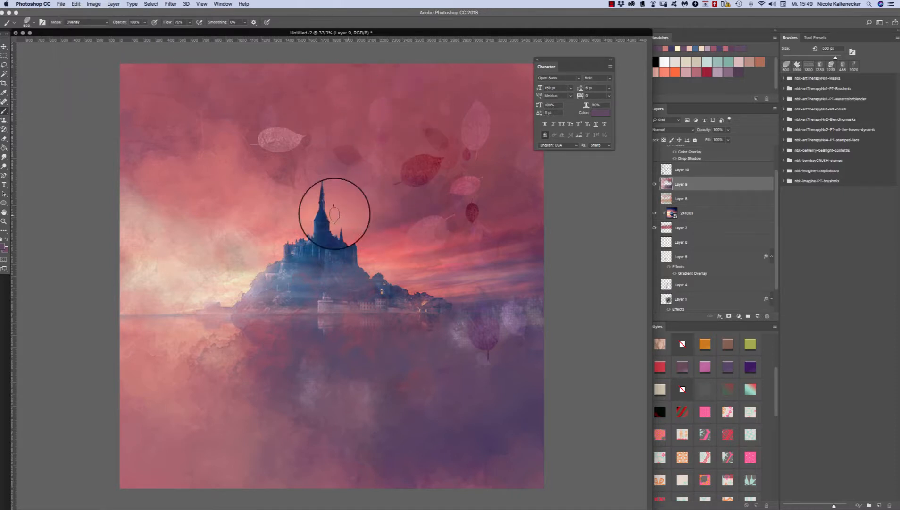
{"action": "left_click", "coordinate": [254, 177]}
{"action": "left_click", "coordinate": [273, 184]}
{"action": "left_click", "coordinate": [200, 166]}
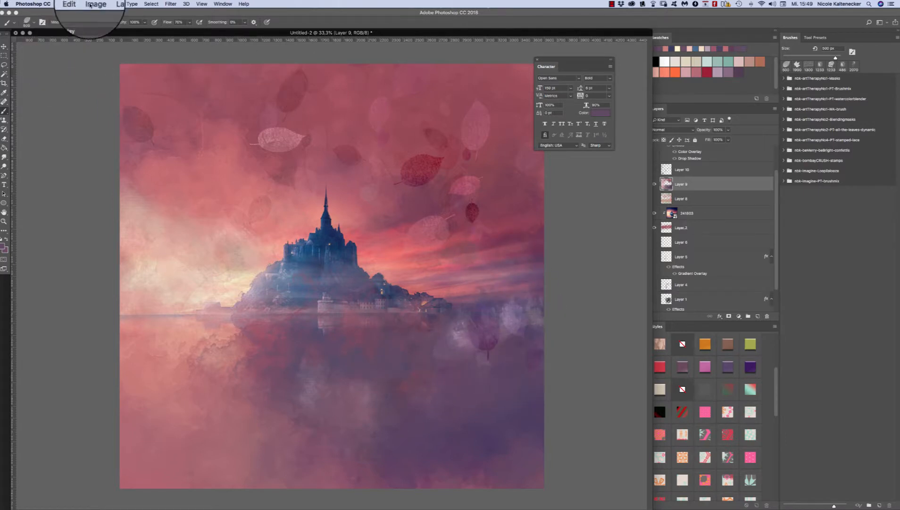
- Change the brush mode to Soft Light and scatter leaves down the right side of the picture
{"action": "left_click", "coordinate": [80, 22]}
{"action": "left_click", "coordinate": [73, 27]}
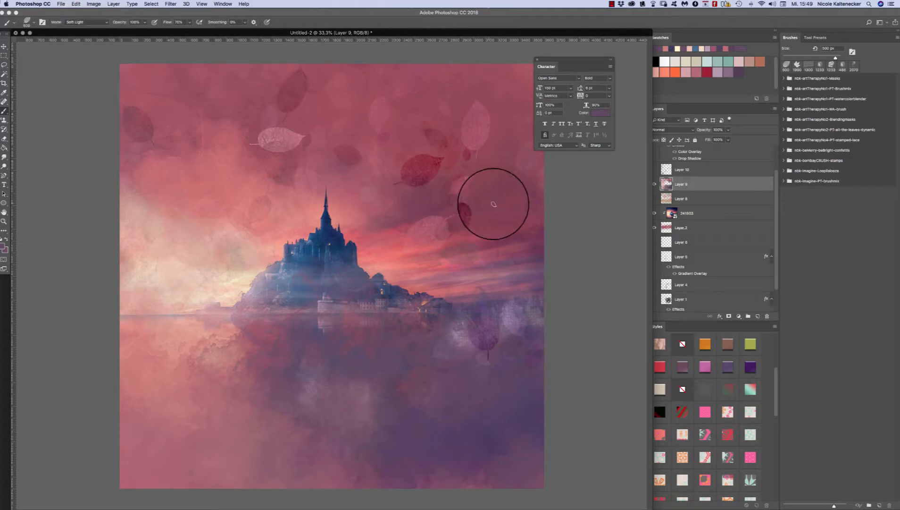
{"action": "mouse_move", "coordinate": [496, 184]}
{"action": "left_mouse_down"}
{"action": "mouse_move", "coordinate": [481, 201]}
{"action": "mouse_move", "coordinate": [467, 202]}
{"action": "mouse_move", "coordinate": [529, 233]}
{"action": "mouse_move", "coordinate": [516, 232]}
{"action": "mouse_move", "coordinate": [506, 333]}
{"action": "mouse_move", "coordinate": [523, 352]}
{"action": "mouse_move", "coordinate": [508, 370]}
{"action": "left_mouse_up"}
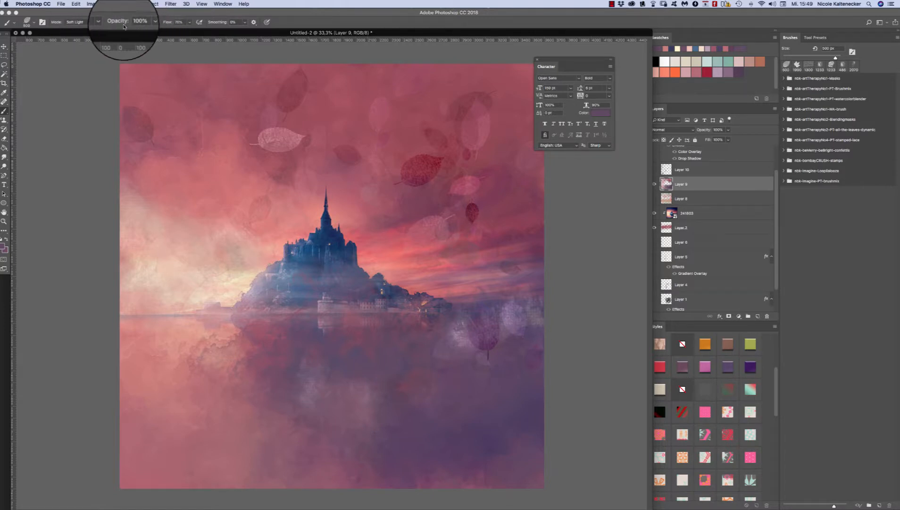
- Lower the brush opacity to 48%, set the brush mode to Multiply and scatter leaves over the sky left of the castle
{"action": "left_click", "coordinate": [143, 23]}
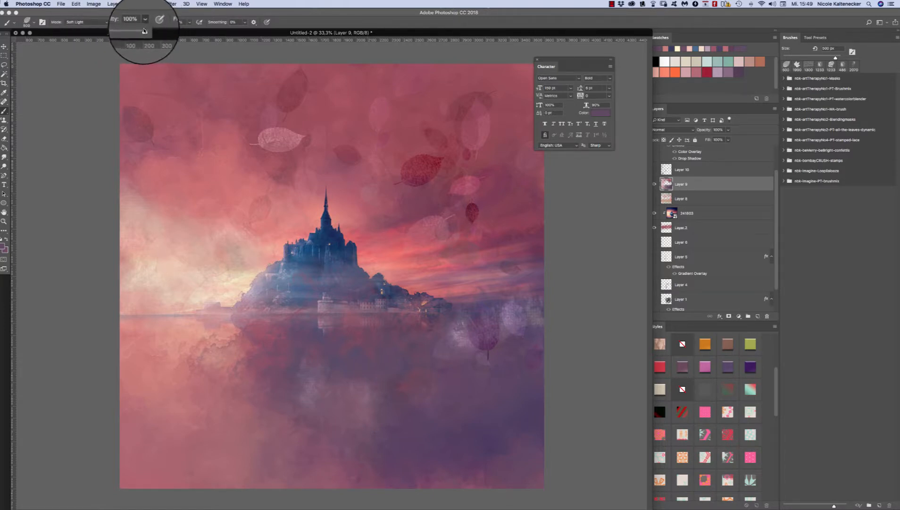
{"action": "left_click_drag", "start_coordinate": [144, 32], "coordinate": [128, 34]}
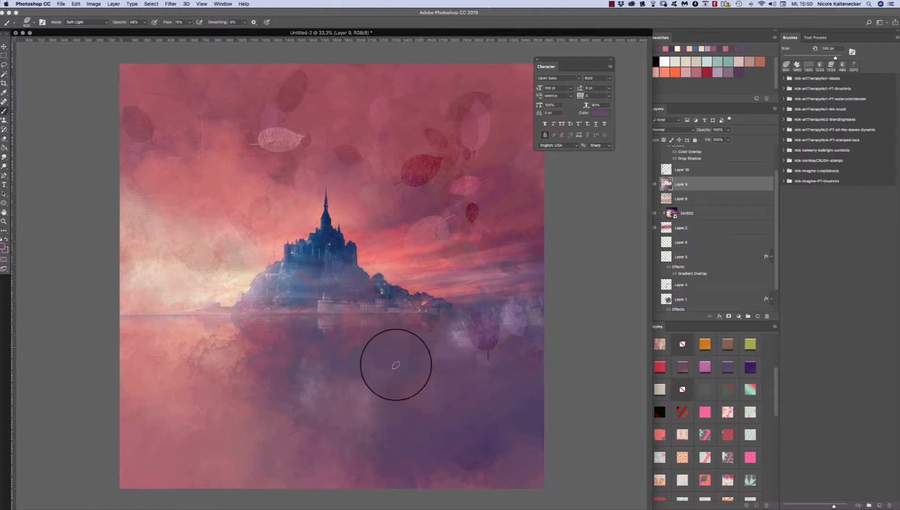
{"action": "left_click", "coordinate": [86, 22]}
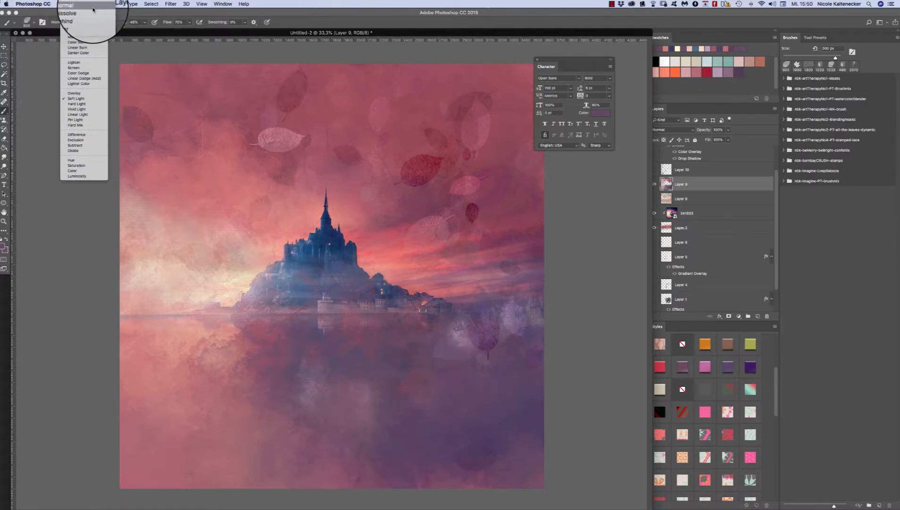
{"action": "left_click", "coordinate": [89, 37]}
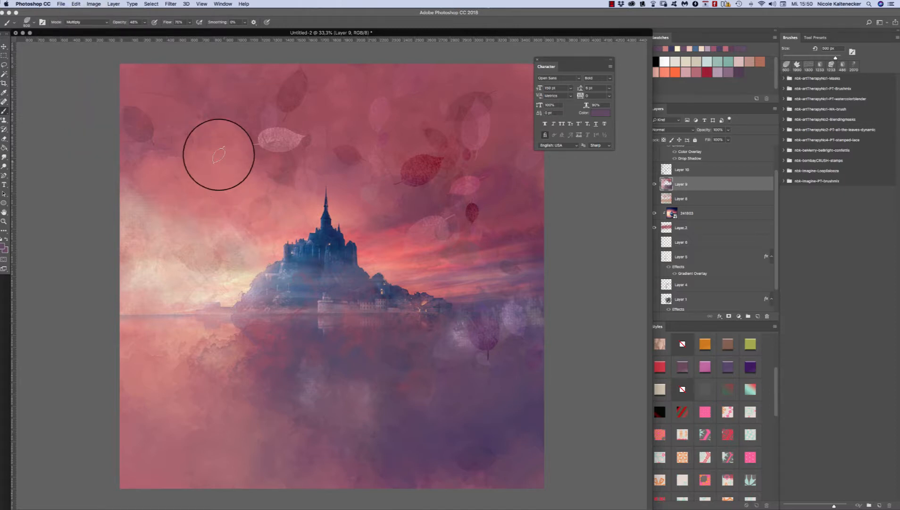
{"action": "mouse_move", "coordinate": [219, 154]}
{"action": "left_mouse_down"}
{"action": "mouse_move", "coordinate": [215, 187]}
{"action": "mouse_move", "coordinate": [194, 223]}
{"action": "mouse_move", "coordinate": [235, 184]}
{"action": "left_mouse_up"}
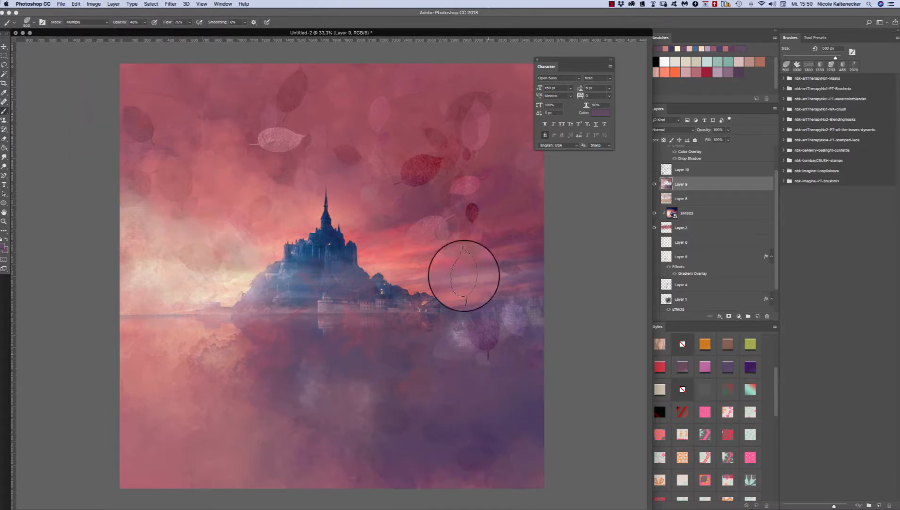
- Try painting leaves with the brush flow lowered to about 10%, raise the flow to about 90% and check the Smoothing slider
{"action": "left_click", "coordinate": [189, 23]}
{"action": "left_click_drag", "start_coordinate": [190, 31], "coordinate": [169, 32]}
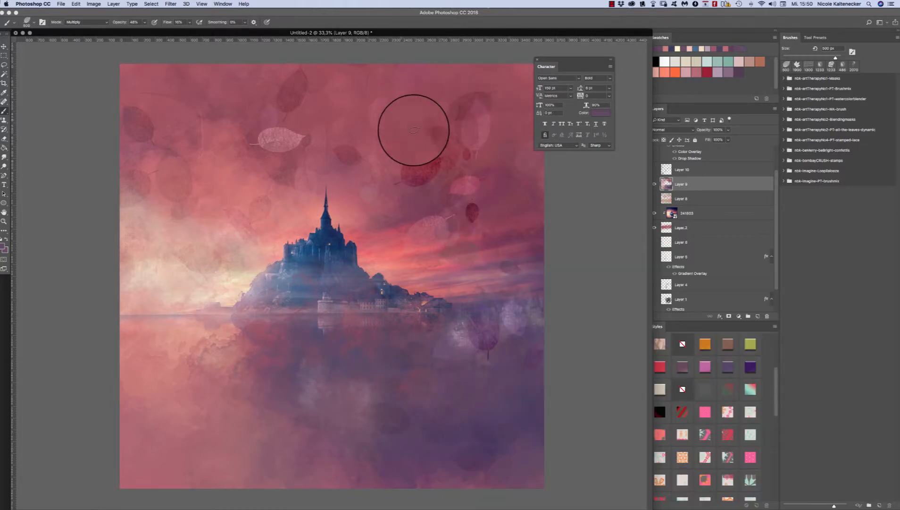
{"action": "left_click", "coordinate": [189, 23]}
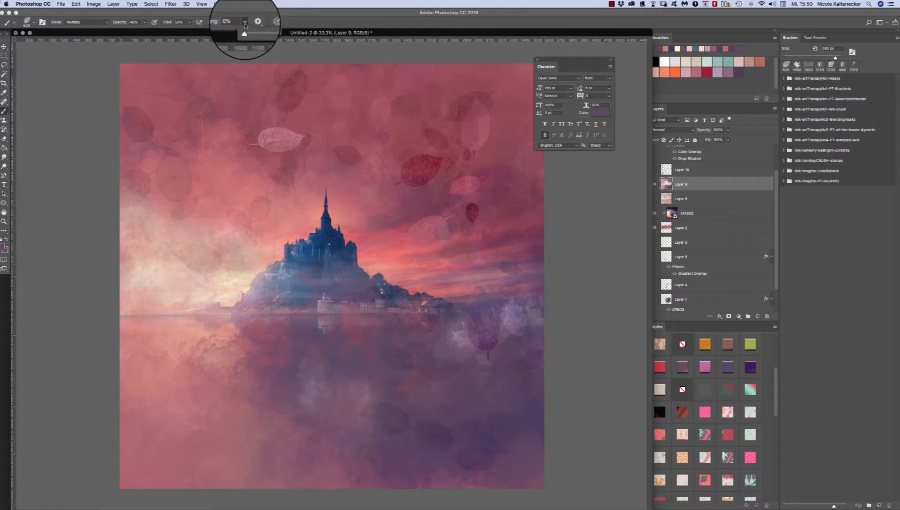
{"action": "left_click", "coordinate": [260, 46]}
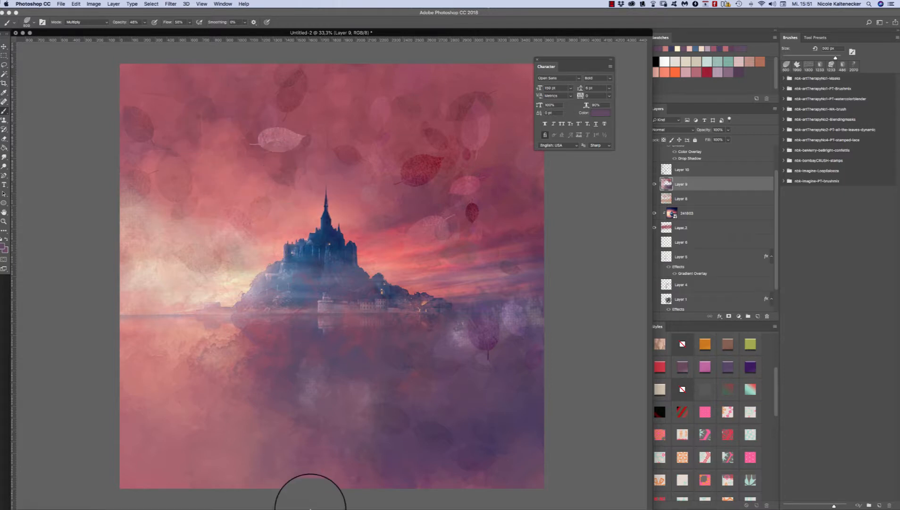
- Stamp more Multiply leaves across the sky and the water on Layer 9
{"action": "mouse_move", "coordinate": [310, 502]}
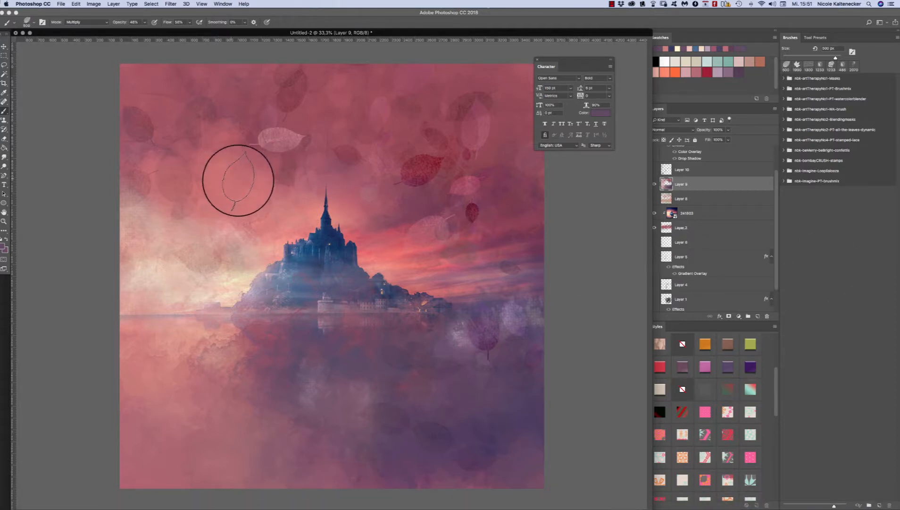
{"action": "left_click", "coordinate": [527, 302]}
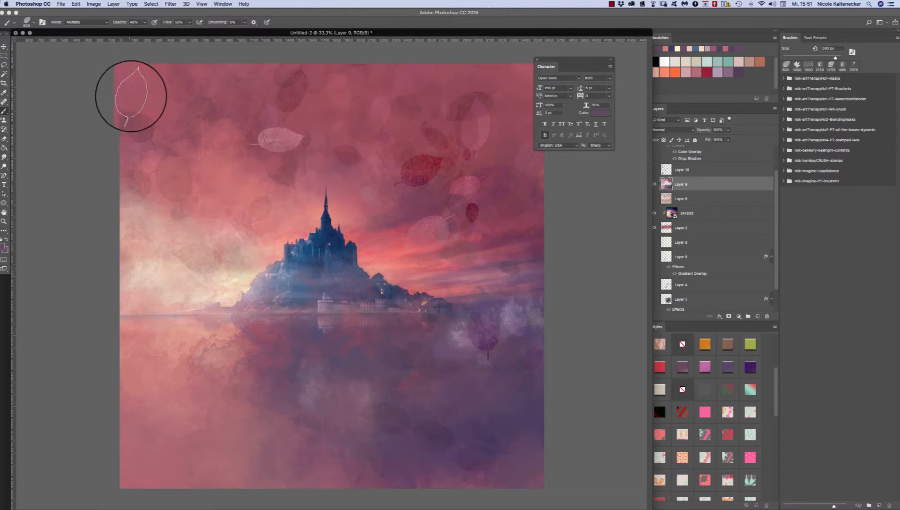
{"action": "left_click", "coordinate": [168, 215]}
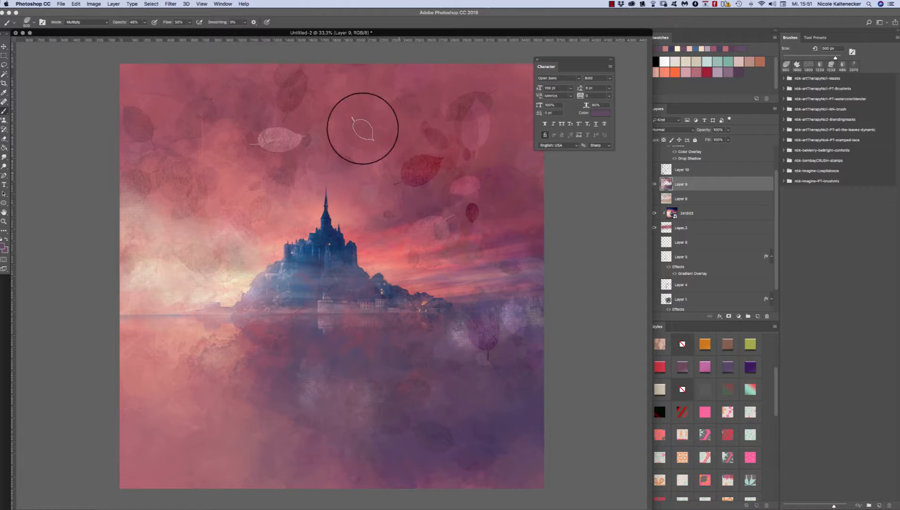
- Choose the nbk-all-the-leaves-dynamic16 brush and scatter small maple leaves over the sky, castle and water
{"action": "right_click", "coordinate": [182, 116]}
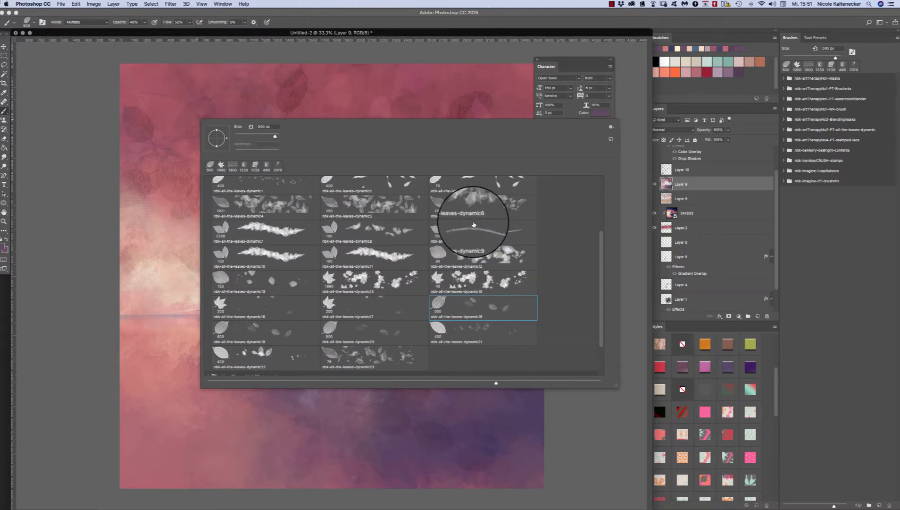
{"action": "double_click", "coordinate": [262, 304]}
{"action": "mouse_move", "coordinate": [434, 283]}
{"action": "left_mouse_down"}
{"action": "mouse_move", "coordinate": [411, 222]}
{"action": "mouse_move", "coordinate": [260, 181]}
{"action": "mouse_move", "coordinate": [268, 221]}
{"action": "mouse_move", "coordinate": [158, 199]}
{"action": "mouse_move", "coordinate": [148, 280]}
{"action": "mouse_move", "coordinate": [206, 321]}
{"action": "mouse_move", "coordinate": [217, 383]}
{"action": "mouse_move", "coordinate": [314, 409]}
{"action": "left_mouse_up"}
{"action": "mouse_move", "coordinate": [290, 371]}
{"action": "left_mouse_down"}
{"action": "mouse_move", "coordinate": [492, 328]}
{"action": "mouse_move", "coordinate": [437, 194]}
{"action": "mouse_move", "coordinate": [380, 140]}
{"action": "mouse_move", "coordinate": [435, 143]}
{"action": "mouse_move", "coordinate": [252, 121]}
{"action": "mouse_move", "coordinate": [213, 127]}
{"action": "left_mouse_up"}
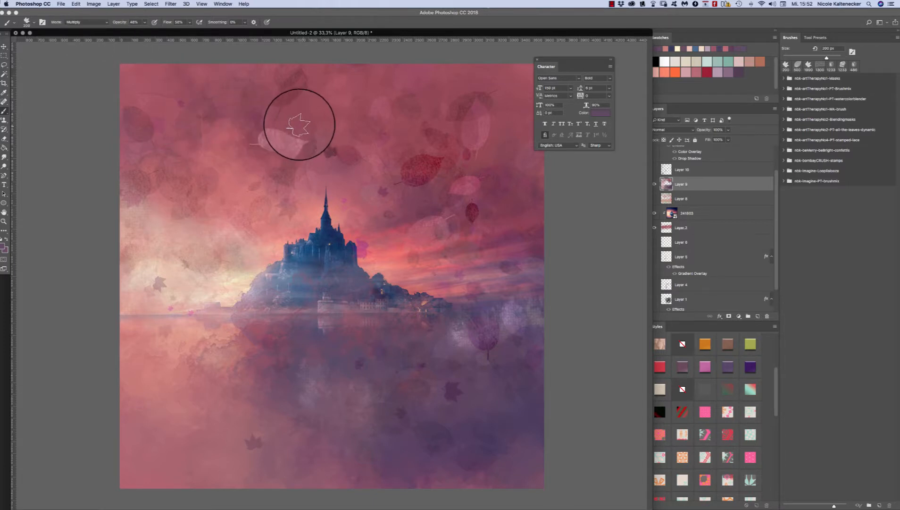
- Keep the brush in Multiply mode and add a new empty layer directly above Layer 9
{"action": "left_click", "coordinate": [85, 22]}
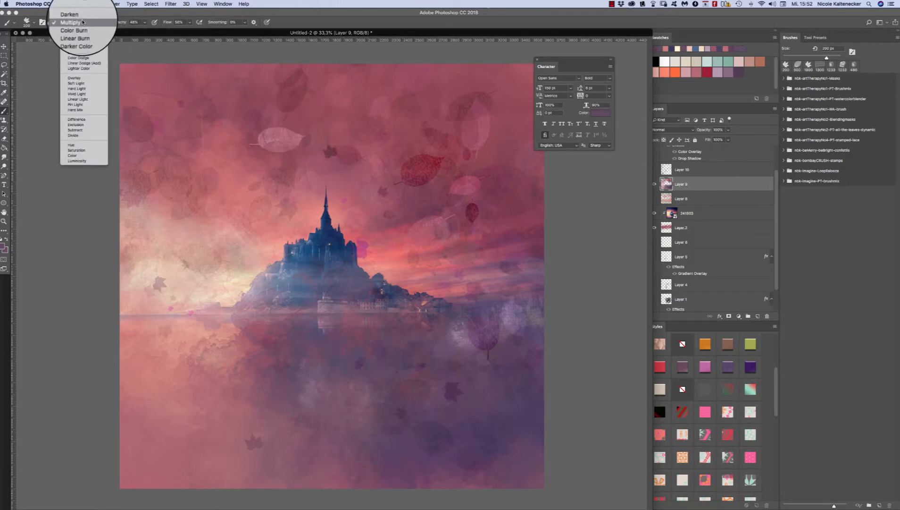
{"action": "left_click", "coordinate": [82, 22]}
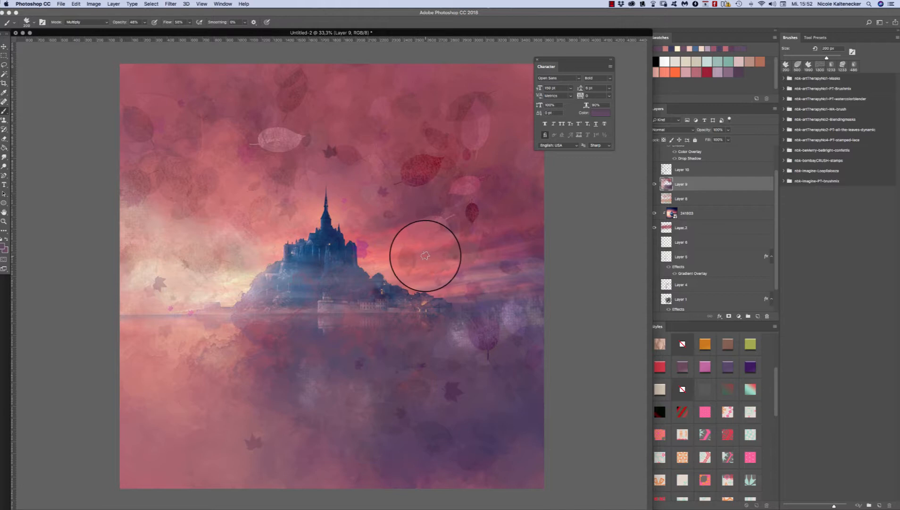
{"action": "scroll", "coordinate": [706, 188], "scroll_direction": "up", "scroll_amount": 2}
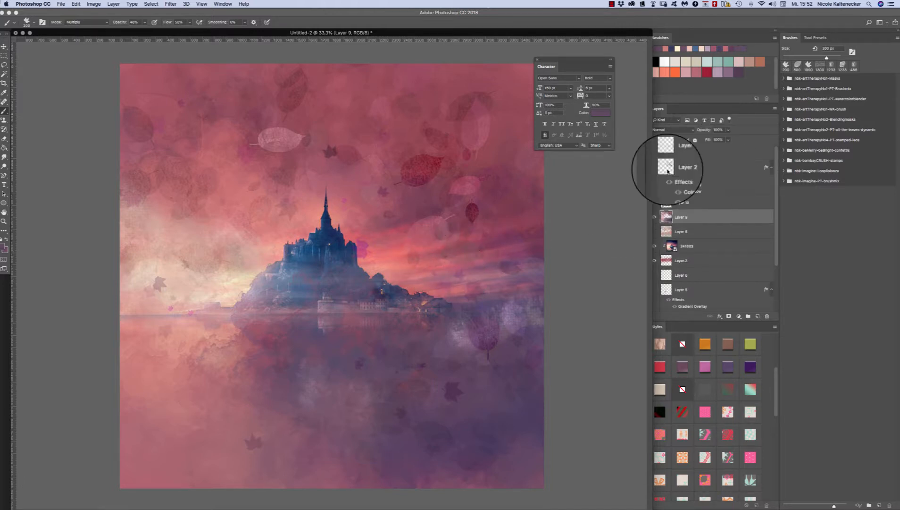
{"action": "left_click", "coordinate": [758, 316]}
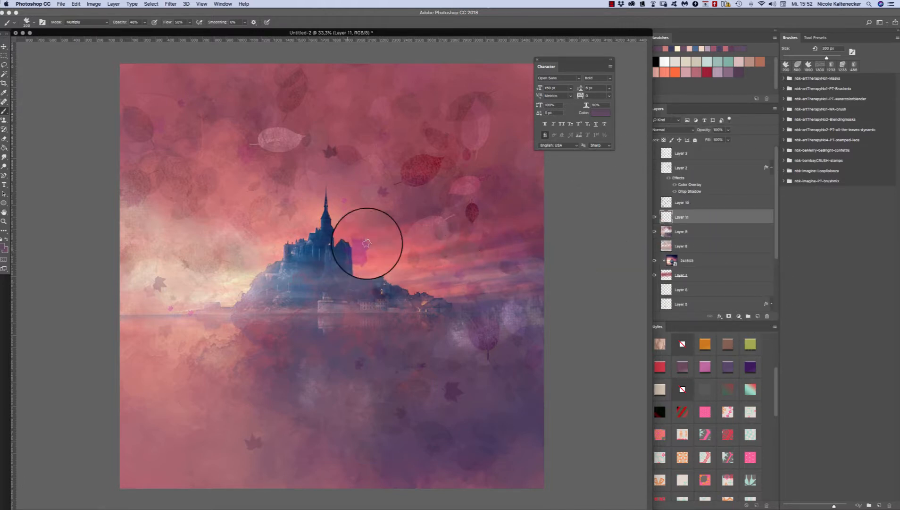
- Choose the nbk-artTherapyNo4-PT-stamped-lace24.png brush from the stamped-lace brush set
{"action": "right_click", "coordinate": [402, 242]}
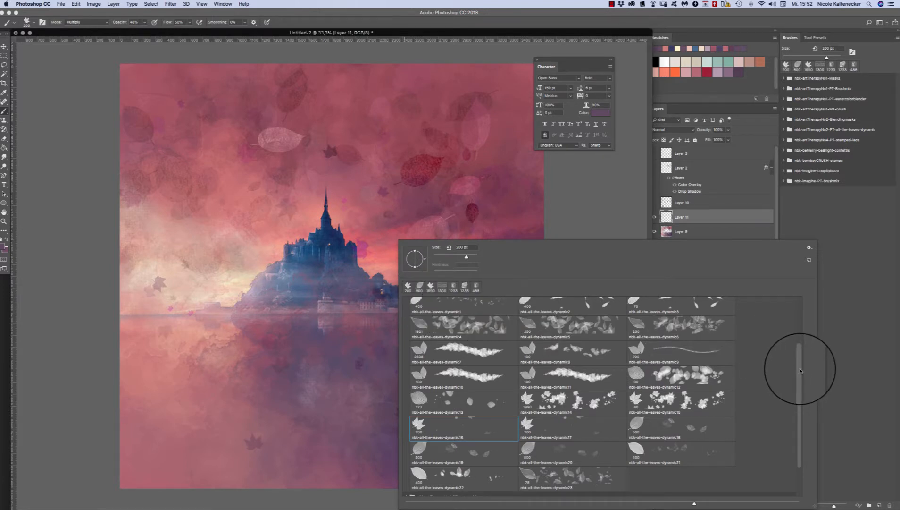
{"action": "left_click_drag", "start_coordinate": [801, 371], "coordinate": [780, 331]}
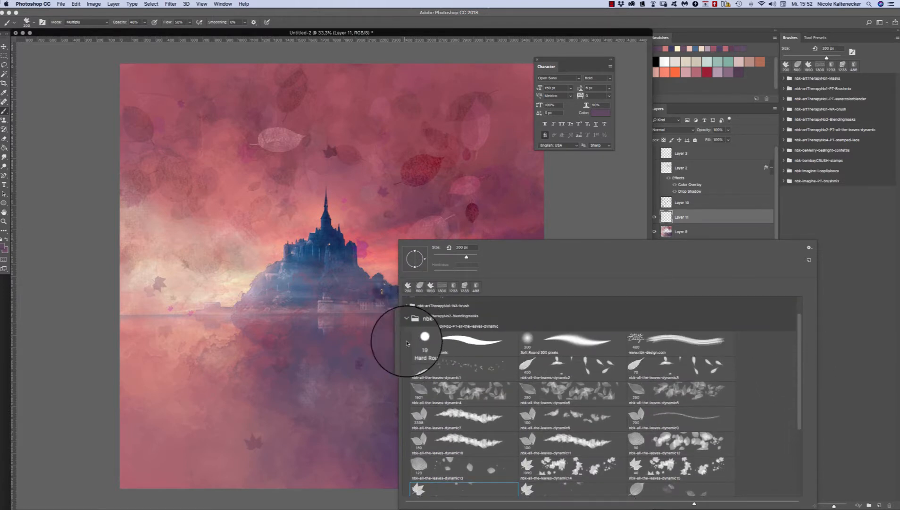
{"action": "left_click", "coordinate": [407, 327]}
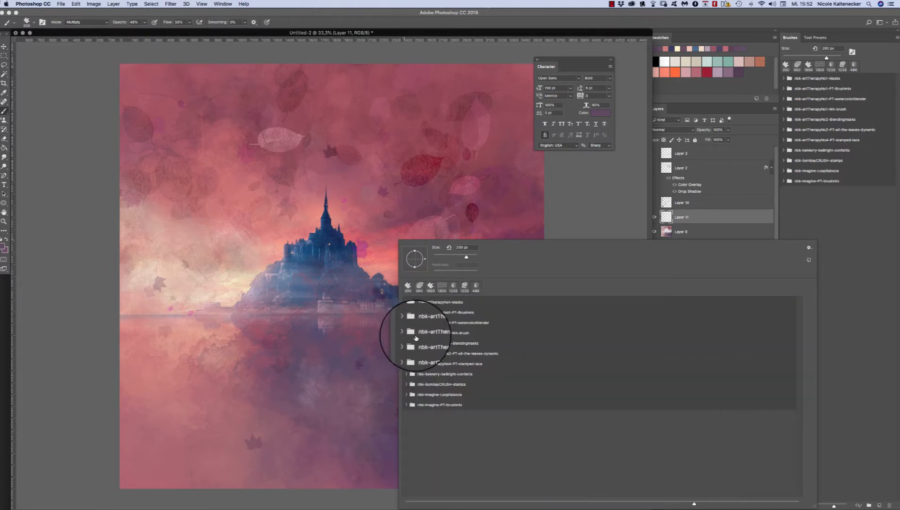
{"action": "left_click", "coordinate": [406, 363]}
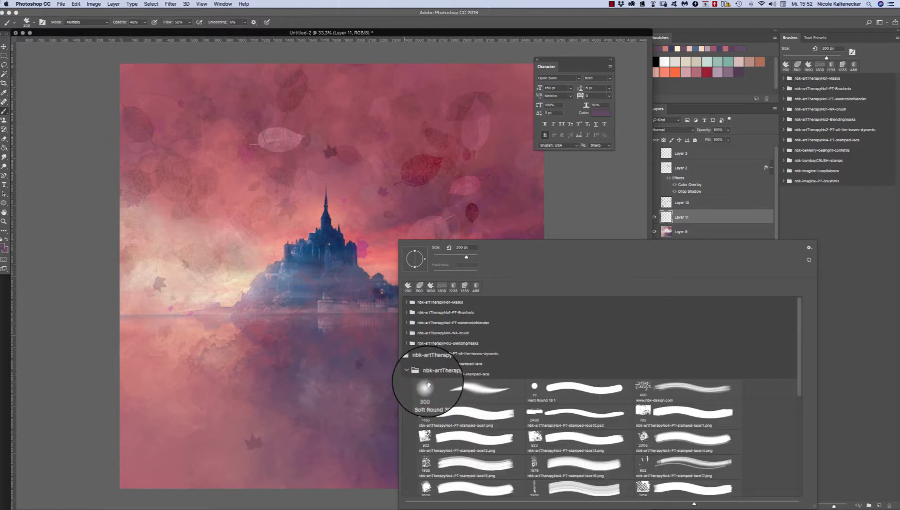
{"action": "left_click_drag", "start_coordinate": [801, 351], "coordinate": [800, 392]}
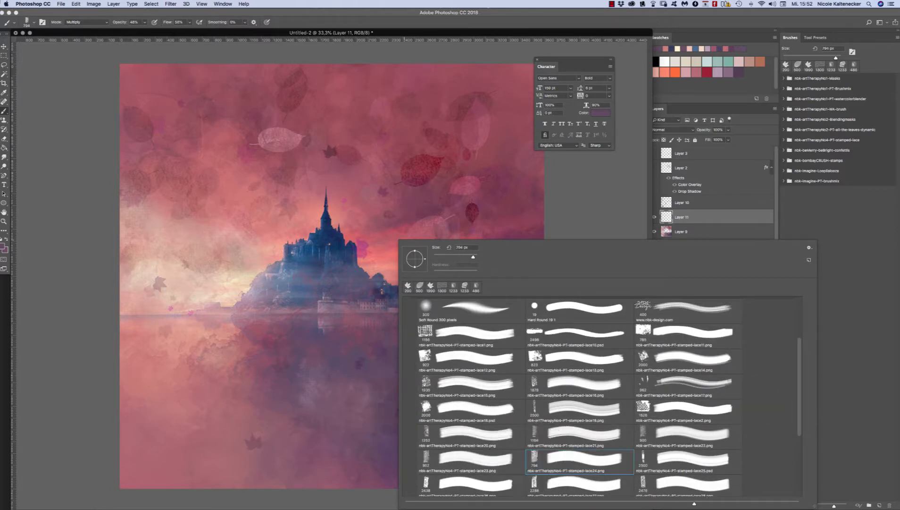
{"action": "double_click", "coordinate": [537, 459]}
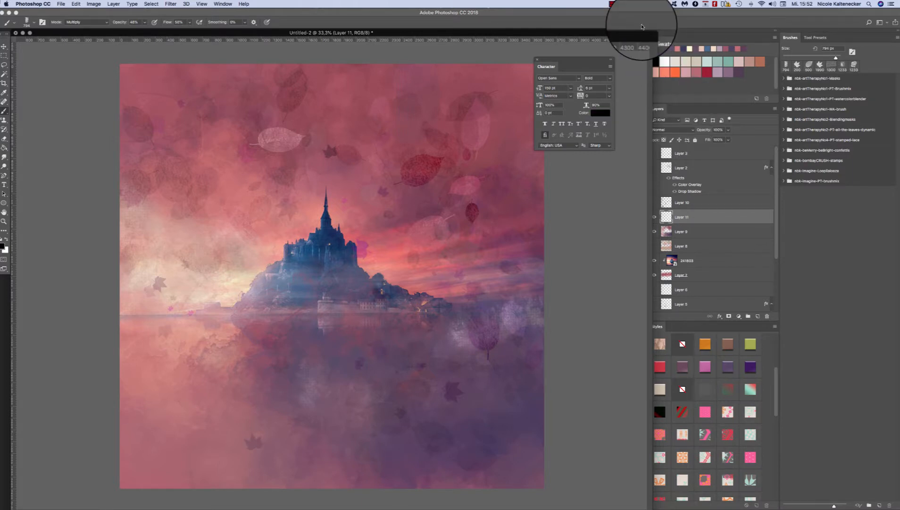
- Stamp one white lace patch in the upper sky, then set the brush to Normal mode with 100% opacity and 100% flow
{"action": "key", "text": "x"}
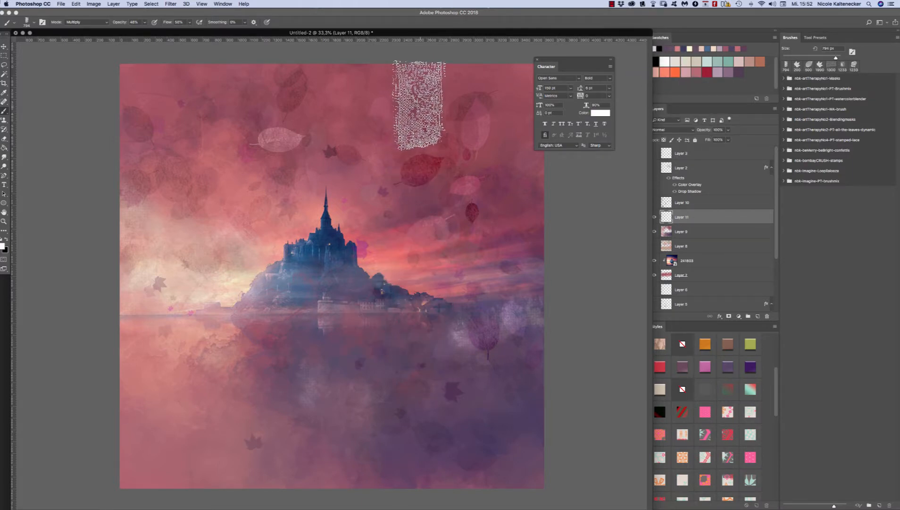
{"action": "left_click", "coordinate": [419, 105]}
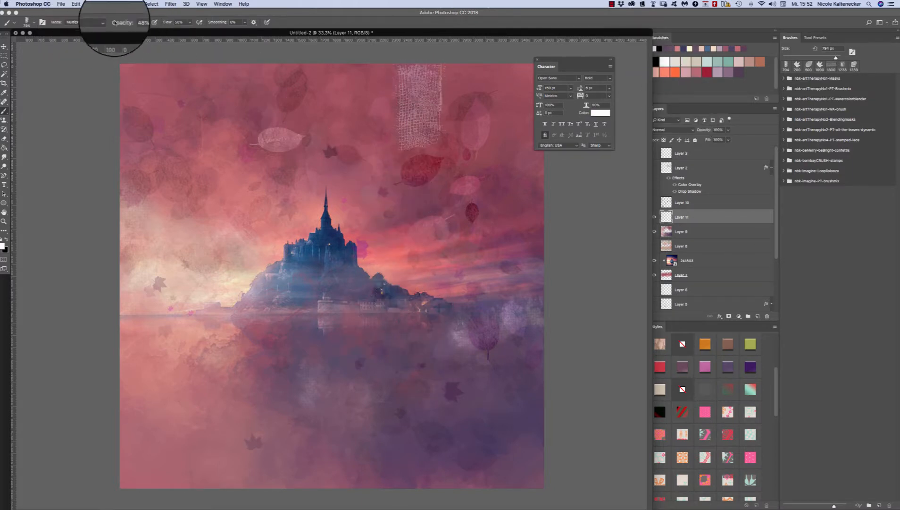
{"action": "left_click", "coordinate": [85, 22]}
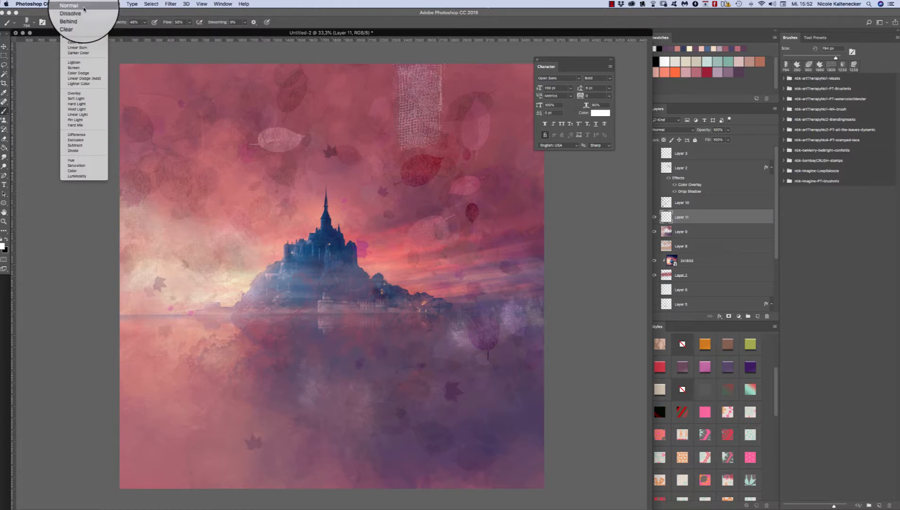
{"action": "left_click", "coordinate": [84, 9]}
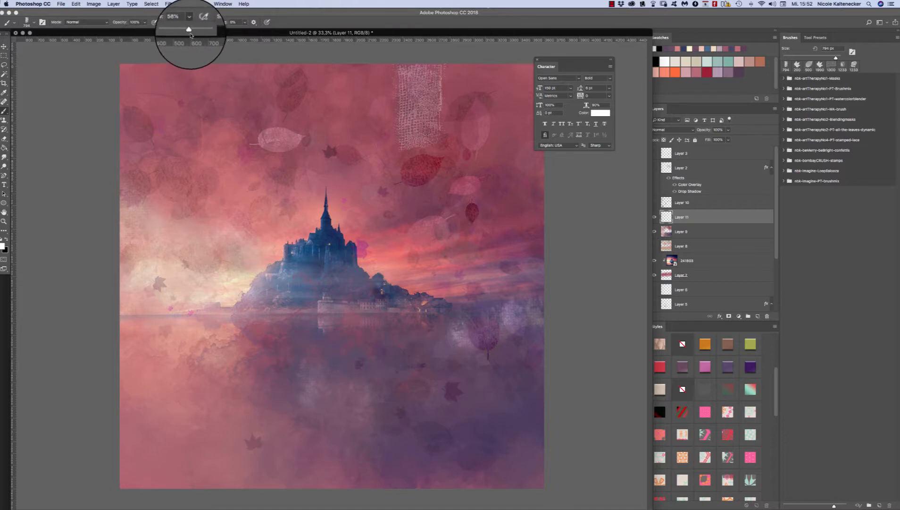
{"action": "left_click_drag", "start_coordinate": [194, 32], "coordinate": [219, 34]}
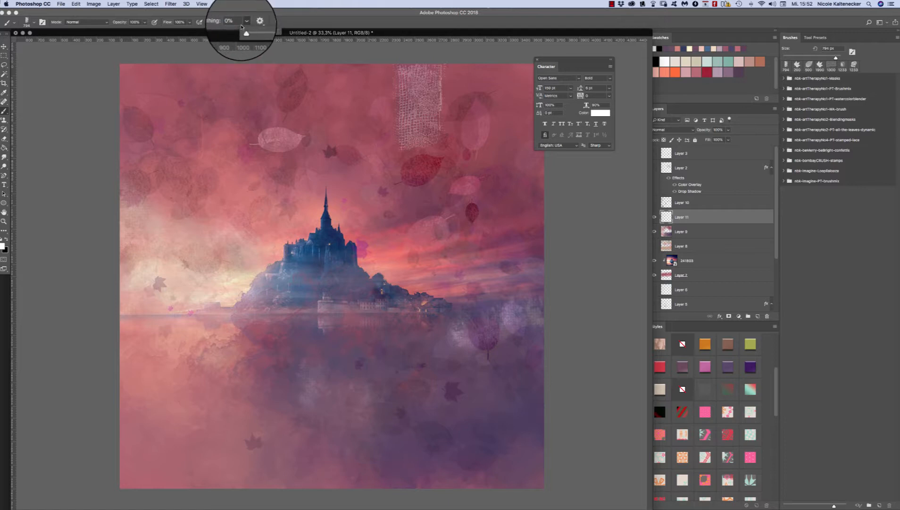
- Try stamping opaque white lace patches over the sky, the castle and the water
{"action": "left_click", "coordinate": [431, 152]}
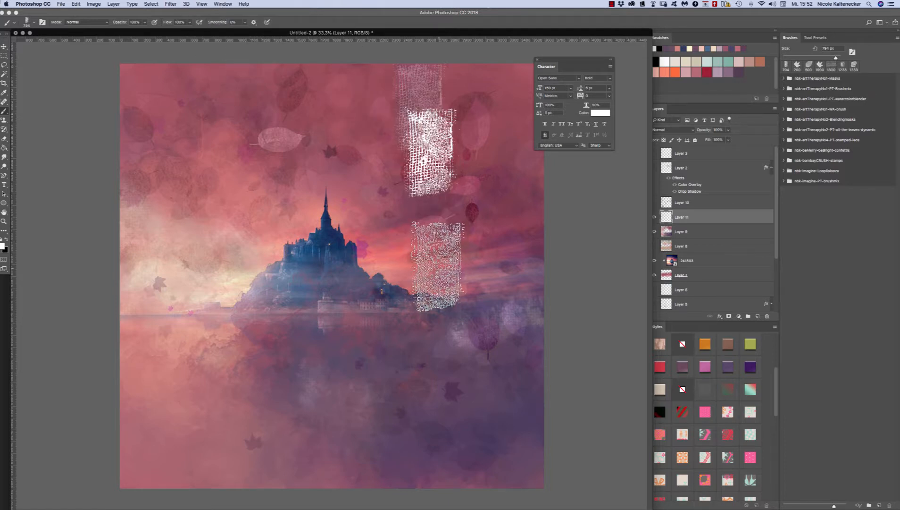
{"action": "left_click", "coordinate": [439, 265]}
{"action": "left_click", "coordinate": [431, 353]}
{"action": "left_click", "coordinate": [336, 182]}
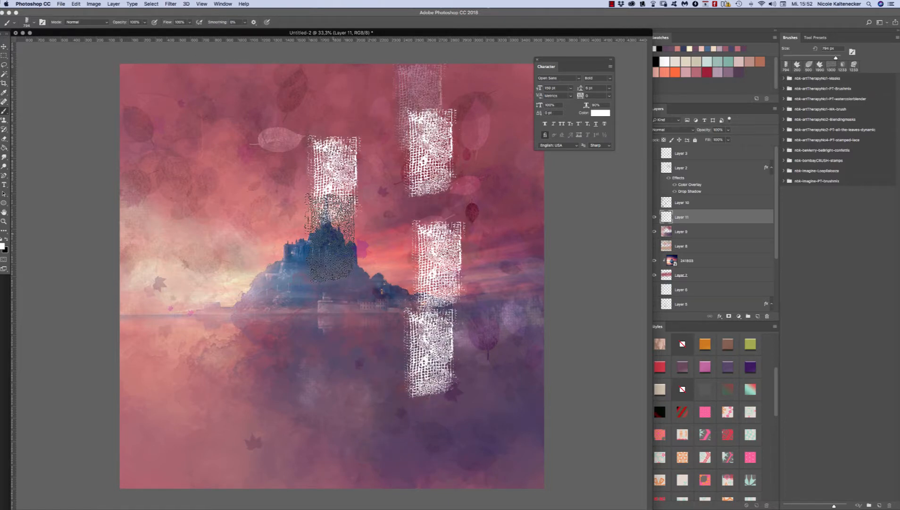
{"action": "left_click", "coordinate": [327, 277]}
{"action": "left_click", "coordinate": [336, 249]}
{"action": "left_click", "coordinate": [364, 297]}
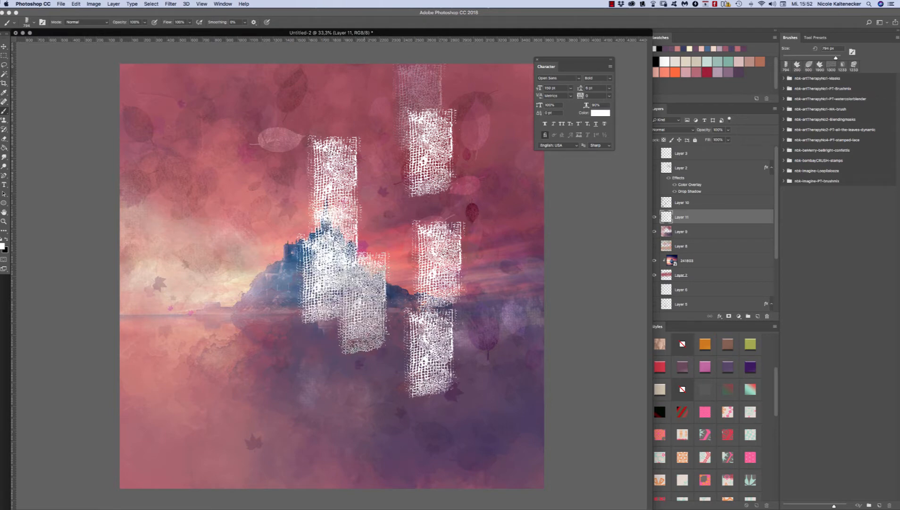
{"action": "left_click", "coordinate": [364, 373]}
{"action": "left_click", "coordinate": [316, 401]}
- Try long vertical white lace strokes beside the castle, then clear everything painted on Layer 11
{"action": "mouse_move", "coordinate": [216, 188]}
{"action": "left_mouse_down"}
{"action": "mouse_move", "coordinate": [212, 345]}
{"action": "mouse_move", "coordinate": [219, 397]}
{"action": "left_mouse_up"}
{"action": "left_click_drag", "start_coordinate": [266, 139], "coordinate": [265, 401]}
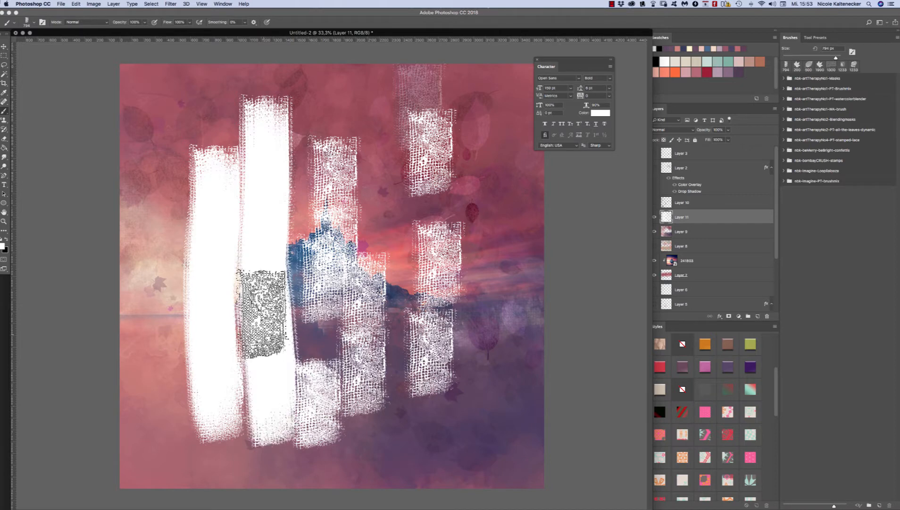
{"action": "left_click_drag", "start_coordinate": [297, 122], "coordinate": [295, 335]}
{"action": "key", "text": "super+a"}
{"action": "key", "text": "BackSpace"}
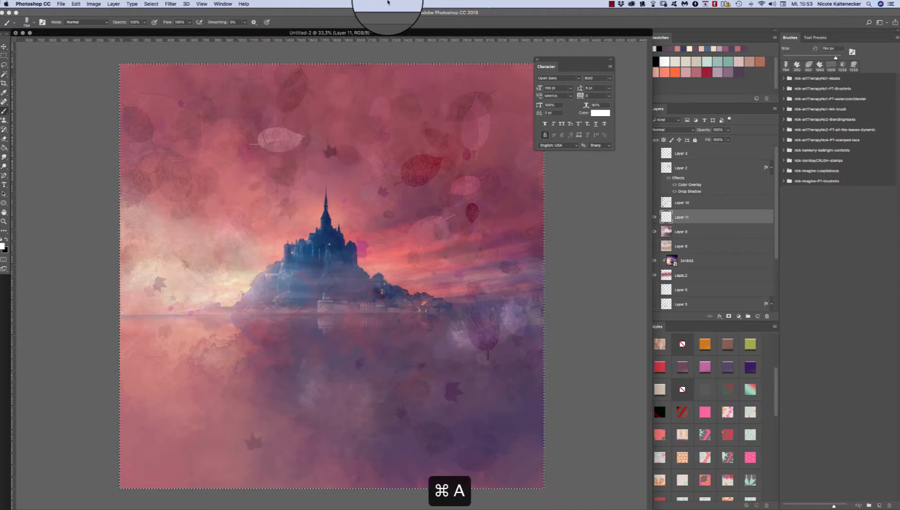
- Test a vertical lace stroke, raise the brush Smoothing to 100%, try more lace marks and clear the layer
{"action": "mouse_move", "coordinate": [231, 142]}
{"action": "left_mouse_down"}
{"action": "mouse_move", "coordinate": [235, 317]}
{"action": "mouse_move", "coordinate": [226, 425]}
{"action": "left_mouse_up"}
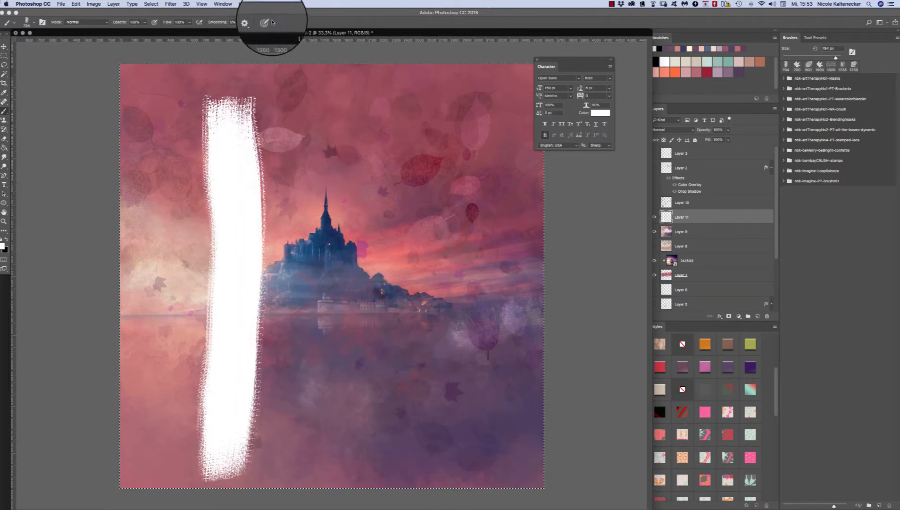
{"action": "left_click", "coordinate": [245, 22]}
{"action": "left_click", "coordinate": [314, 115]}
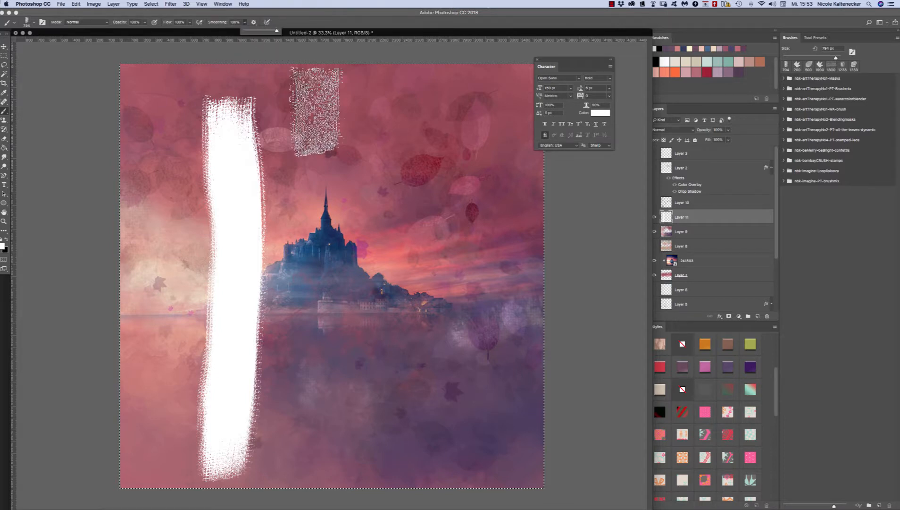
{"action": "mouse_move", "coordinate": [361, 85]}
{"action": "left_mouse_down"}
{"action": "mouse_move", "coordinate": [363, 189]}
{"action": "mouse_move", "coordinate": [424, 361]}
{"action": "mouse_move", "coordinate": [493, 413]}
{"action": "mouse_move", "coordinate": [486, 472]}
{"action": "mouse_move", "coordinate": [248, 453]}
{"action": "mouse_move", "coordinate": [361, 283]}
{"action": "mouse_move", "coordinate": [484, 161]}
{"action": "mouse_move", "coordinate": [425, 137]}
{"action": "mouse_move", "coordinate": [383, 104]}
{"action": "left_mouse_up"}
{"action": "key", "text": "super+a"}
{"action": "key", "text": "BackSpace"}
- Choose the nbk-beMerry-beBright confetti star line brush and paint a wavy trail of white stars across the sky and castle
{"action": "right_click", "coordinate": [359, 283]}
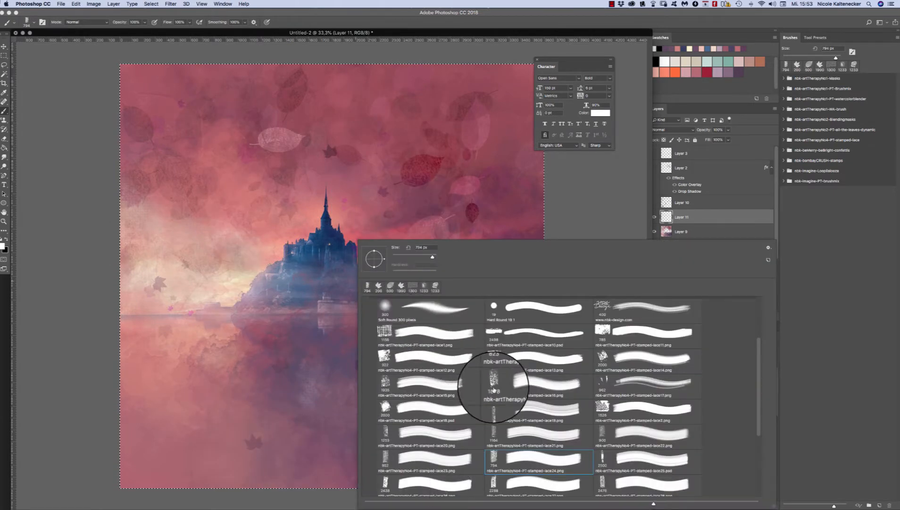
{"action": "left_click_drag", "start_coordinate": [759, 401], "coordinate": [760, 492]}
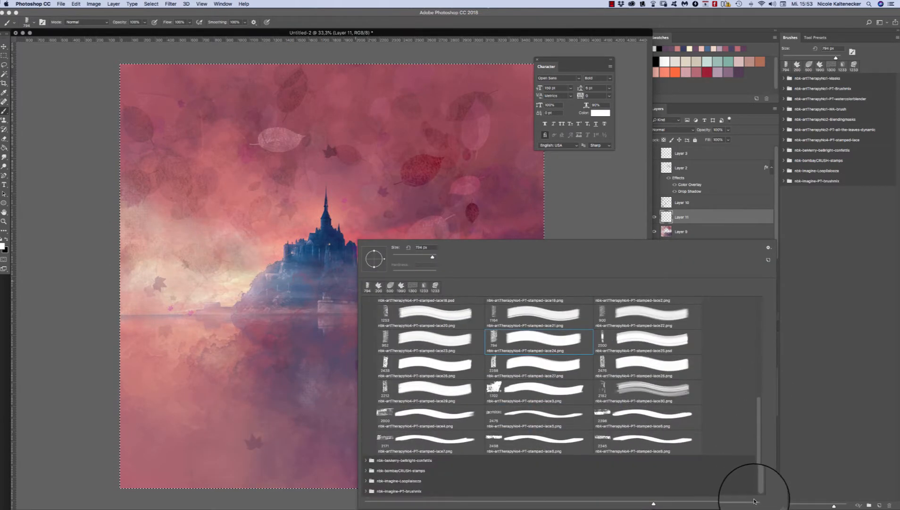
{"action": "left_click", "coordinate": [370, 461]}
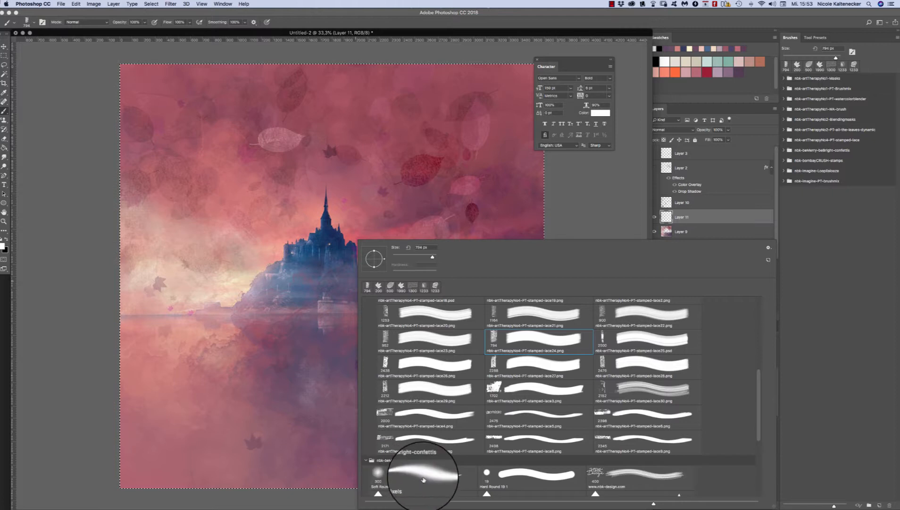
{"action": "left_click_drag", "start_coordinate": [759, 420], "coordinate": [757, 474]}
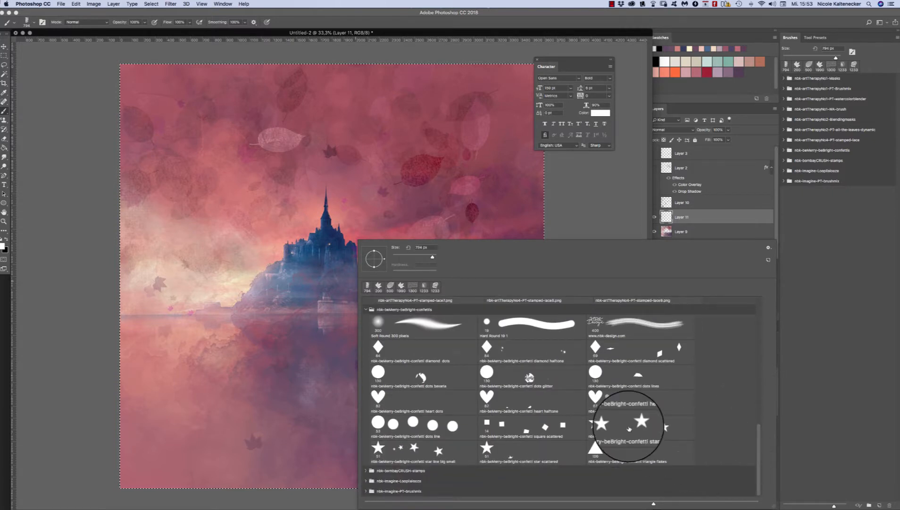
{"action": "left_click", "coordinate": [629, 425]}
{"action": "mouse_move", "coordinate": [202, 178]}
{"action": "left_mouse_down"}
{"action": "mouse_move", "coordinate": [297, 221]}
{"action": "mouse_move", "coordinate": [438, 206]}
{"action": "mouse_move", "coordinate": [509, 275]}
{"action": "mouse_move", "coordinate": [345, 254]}
{"action": "left_mouse_up"}
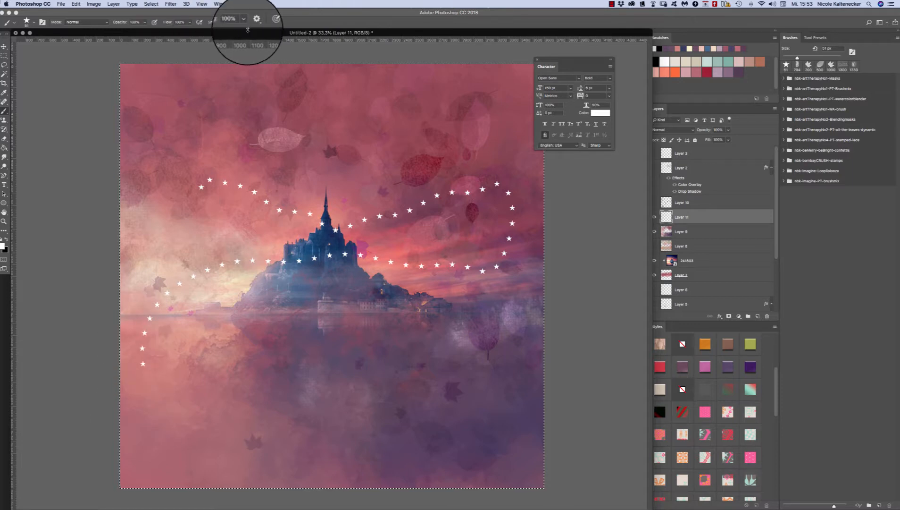
- Lower the brush Smoothing to nearly zero and paint more wavy star trails across the upper sky
{"action": "left_click_drag", "start_coordinate": [238, 32], "coordinate": [212, 32]}
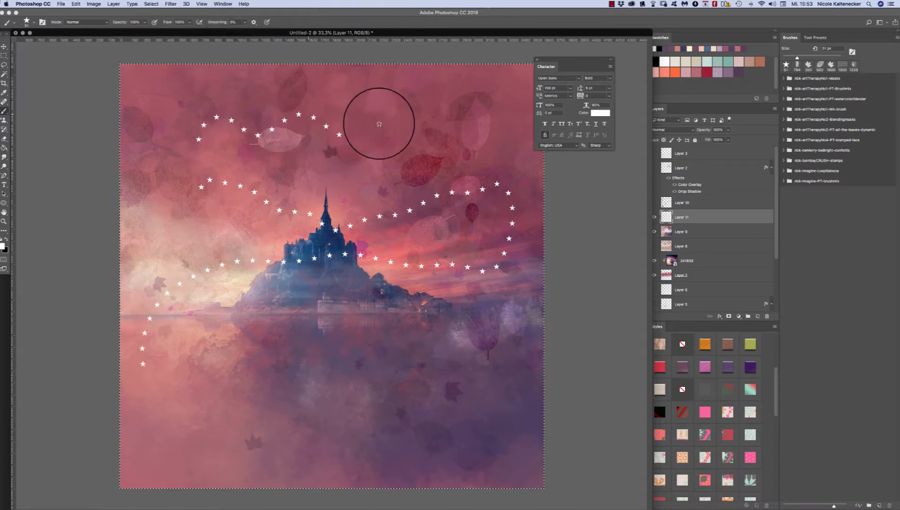
{"action": "left_click_drag", "start_coordinate": [523, 166], "coordinate": [505, 214]}
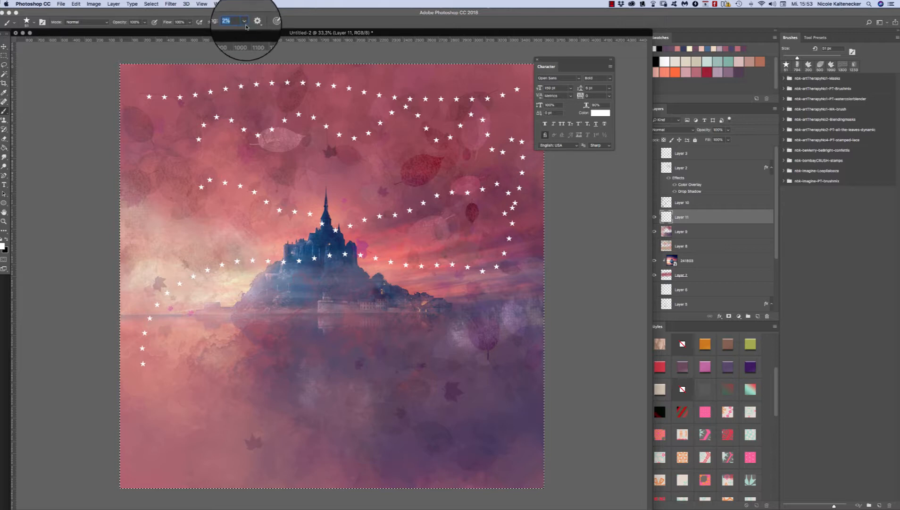
{"action": "left_click", "coordinate": [245, 22]}
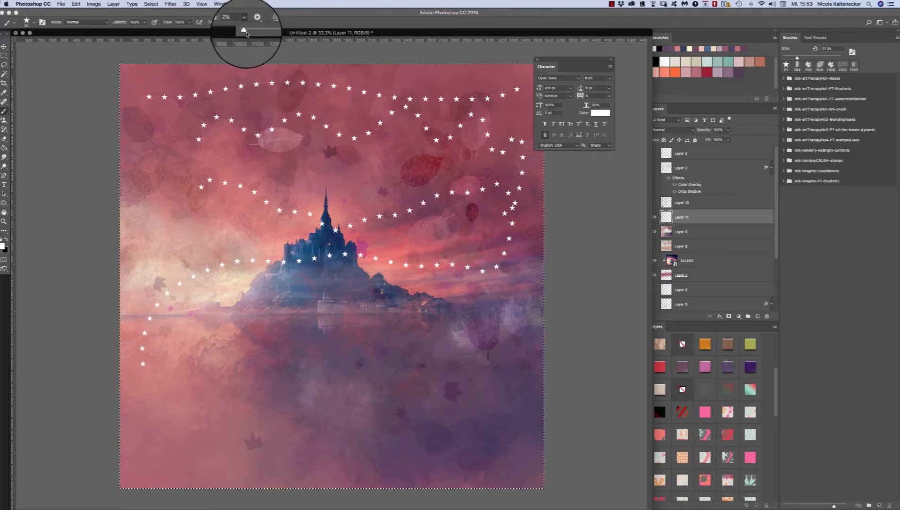
- Choose the Hard Round 19 1 brush and draw two long, slightly curved white lines across the water
{"action": "right_click", "coordinate": [369, 316]}
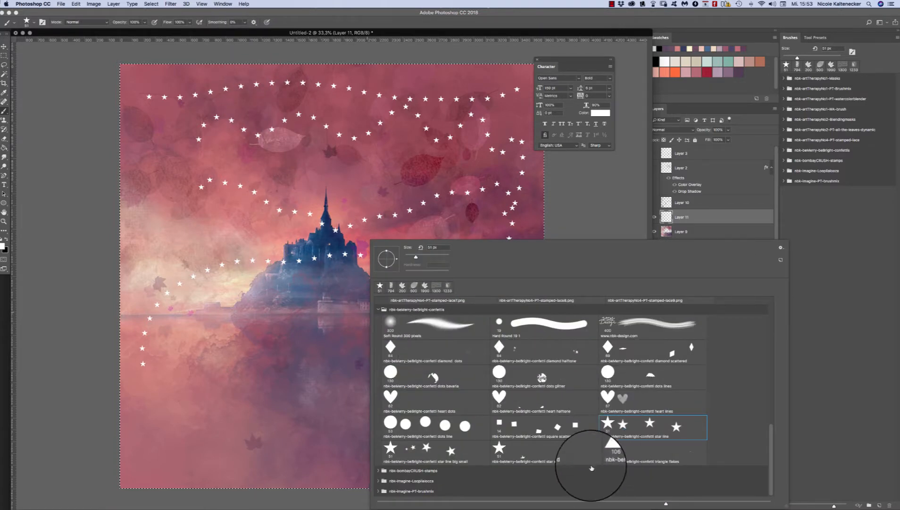
{"action": "double_click", "coordinate": [517, 317]}
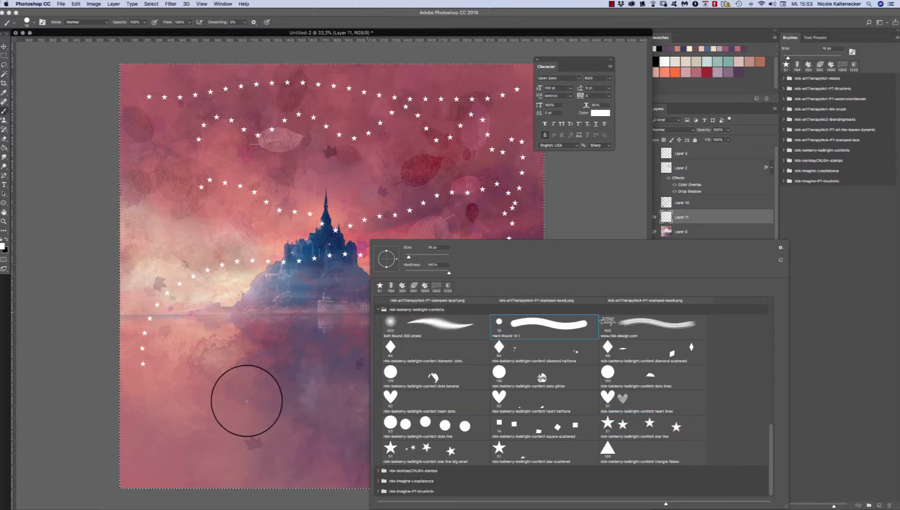
{"action": "left_click_drag", "start_coordinate": [171, 411], "coordinate": [326, 390]}
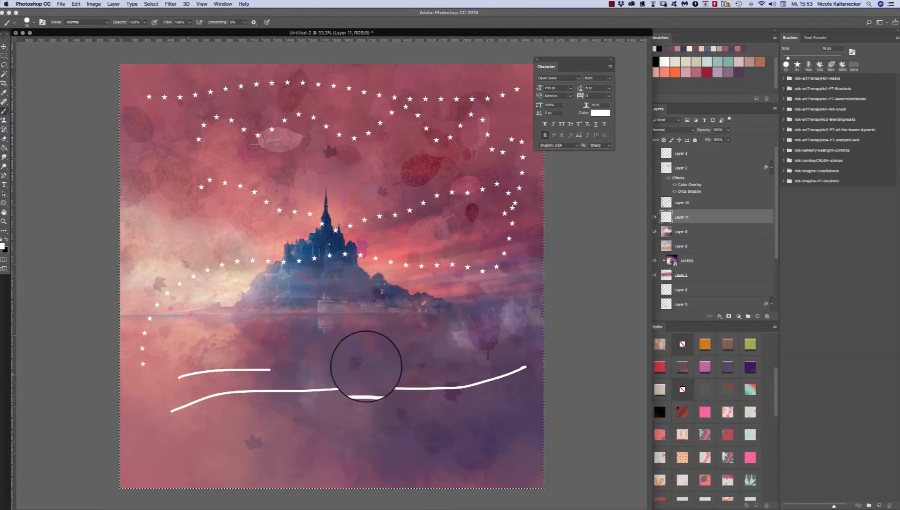
{"action": "left_click_drag", "start_coordinate": [366, 366], "coordinate": [439, 373]}
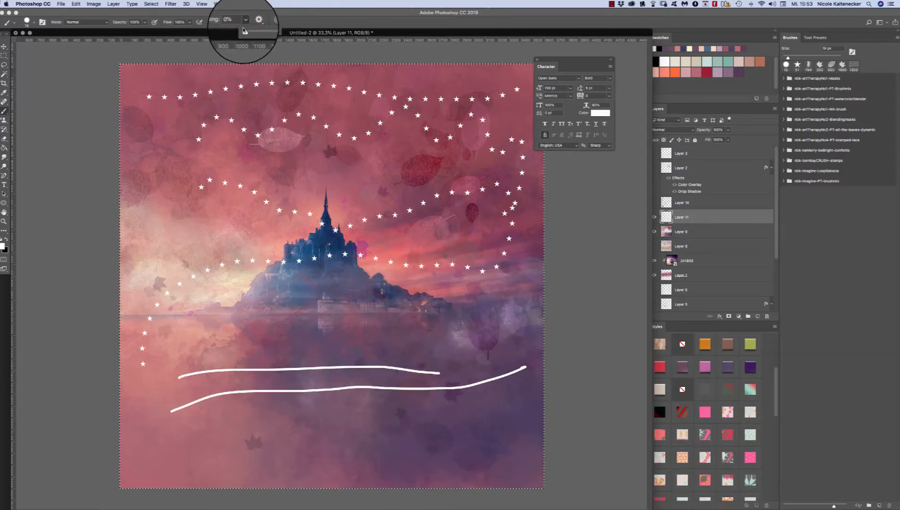
- Raise the brush Smoothing to 100% and draw a wavy line ending in a spiral and a leaf outline with a long stem
{"action": "left_click_drag", "start_coordinate": [249, 32], "coordinate": [283, 31]}
{"action": "left_click_drag", "start_coordinate": [193, 337], "coordinate": [271, 337]}
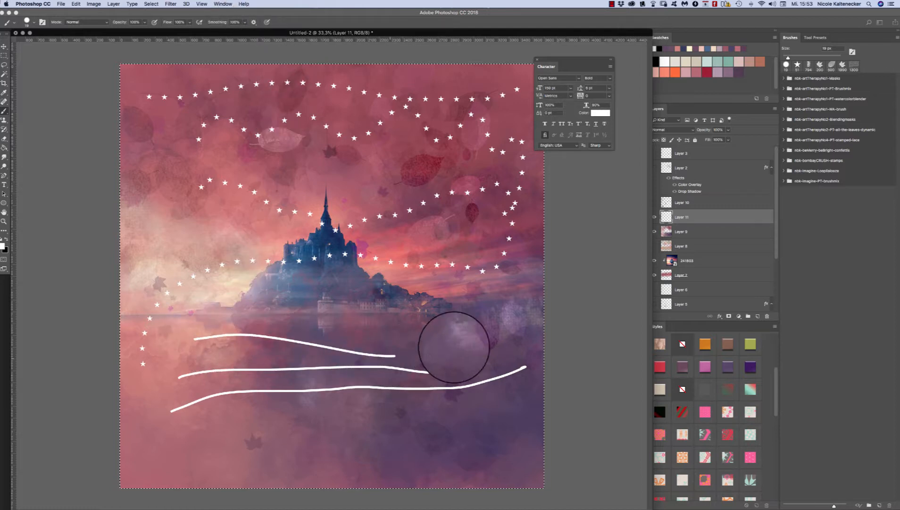
{"action": "mouse_move", "coordinate": [454, 347]}
{"action": "left_mouse_down"}
{"action": "mouse_move", "coordinate": [492, 313]}
{"action": "mouse_move", "coordinate": [485, 276]}
{"action": "mouse_move", "coordinate": [454, 260]}
{"action": "mouse_move", "coordinate": [412, 263]}
{"action": "mouse_move", "coordinate": [392, 289]}
{"action": "mouse_move", "coordinate": [405, 324]}
{"action": "mouse_move", "coordinate": [439, 339]}
{"action": "mouse_move", "coordinate": [459, 320]}
{"action": "mouse_move", "coordinate": [450, 295]}
{"action": "mouse_move", "coordinate": [425, 311]}
{"action": "left_mouse_up"}
{"action": "mouse_move", "coordinate": [273, 320]}
{"action": "left_mouse_down"}
{"action": "mouse_move", "coordinate": [262, 282]}
{"action": "mouse_move", "coordinate": [287, 221]}
{"action": "left_mouse_up"}
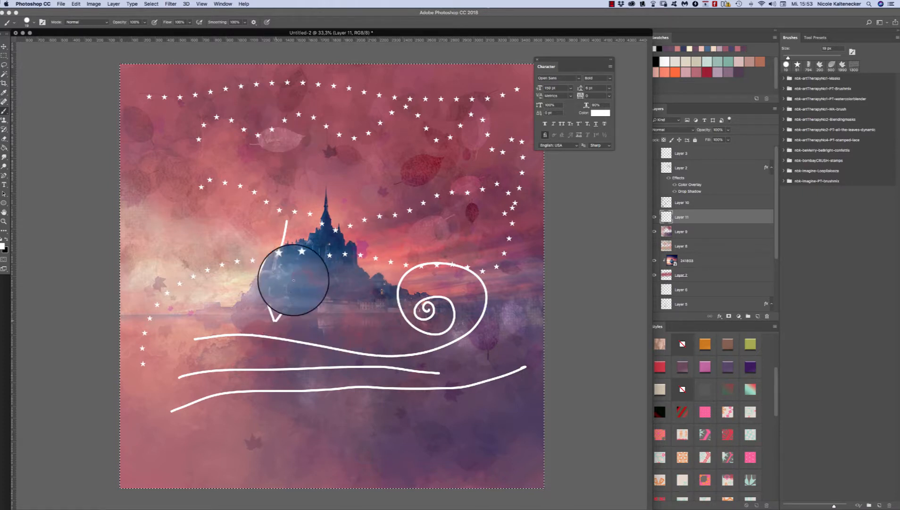
{"action": "mouse_move", "coordinate": [276, 320]}
{"action": "left_mouse_down"}
{"action": "mouse_move", "coordinate": [280, 228]}
{"action": "mouse_move", "coordinate": [240, 277]}
{"action": "mouse_move", "coordinate": [275, 319]}
{"action": "left_mouse_up"}
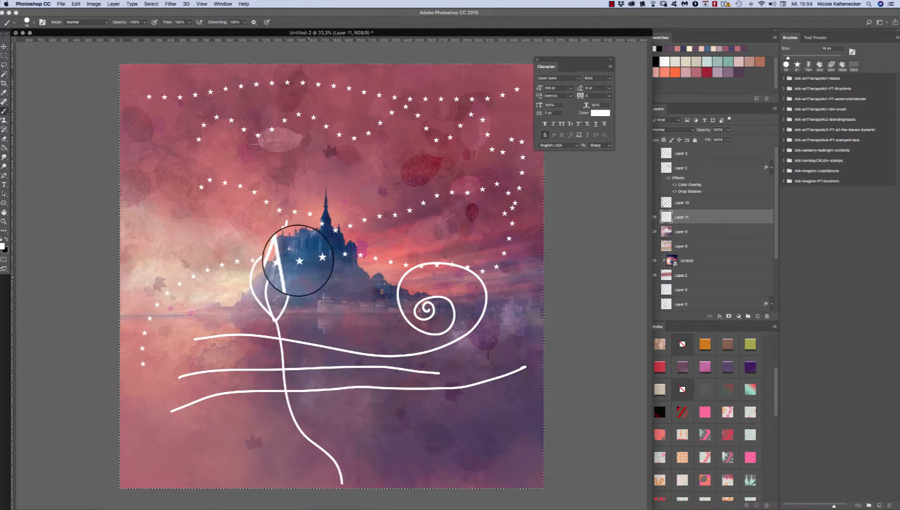
- Lower the brush Smoothing to 0%, draw a second stemmed leaf outline beside the first and clear all strokes from Layer 11
{"action": "left_click", "coordinate": [245, 22]}
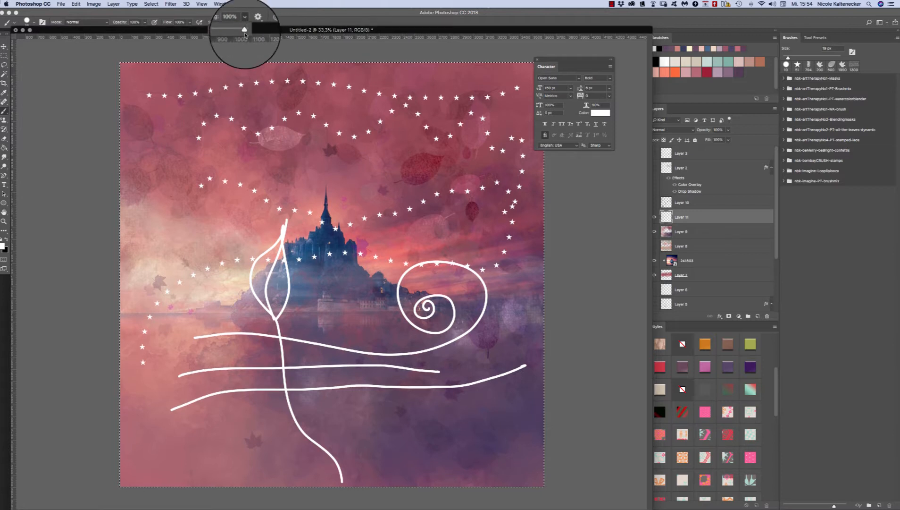
{"action": "left_click_drag", "start_coordinate": [244, 31], "coordinate": [212, 30]}
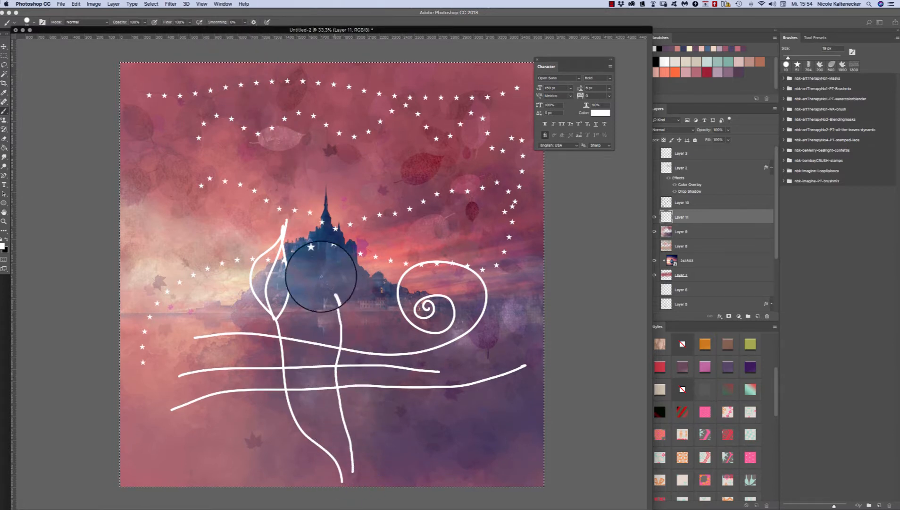
{"action": "mouse_move", "coordinate": [309, 239]}
{"action": "left_mouse_down"}
{"action": "mouse_move", "coordinate": [314, 304]}
{"action": "mouse_move", "coordinate": [330, 329]}
{"action": "mouse_move", "coordinate": [335, 370]}
{"action": "mouse_move", "coordinate": [336, 296]}
{"action": "mouse_move", "coordinate": [348, 319]}
{"action": "mouse_move", "coordinate": [322, 328]}
{"action": "mouse_move", "coordinate": [343, 375]}
{"action": "mouse_move", "coordinate": [336, 377]}
{"action": "mouse_move", "coordinate": [356, 309]}
{"action": "mouse_move", "coordinate": [293, 226]}
{"action": "left_mouse_up"}
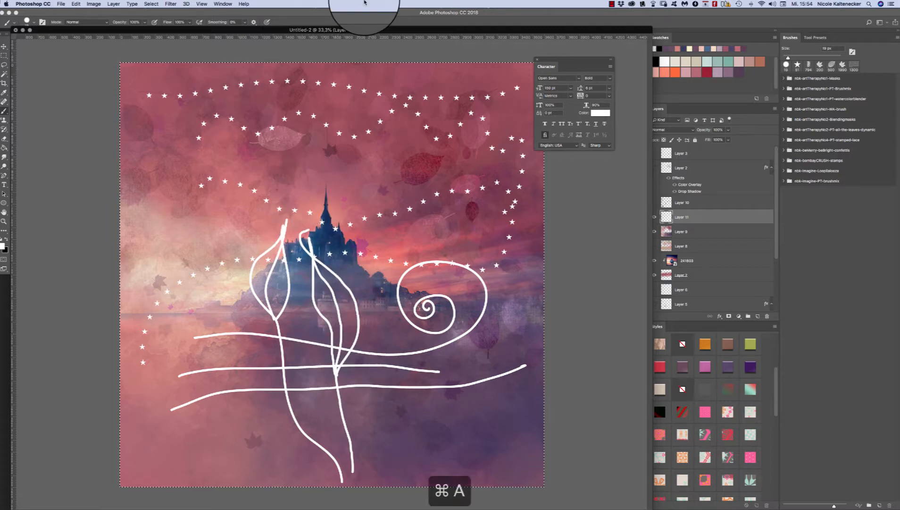
{"action": "key", "text": "BackSpace"}
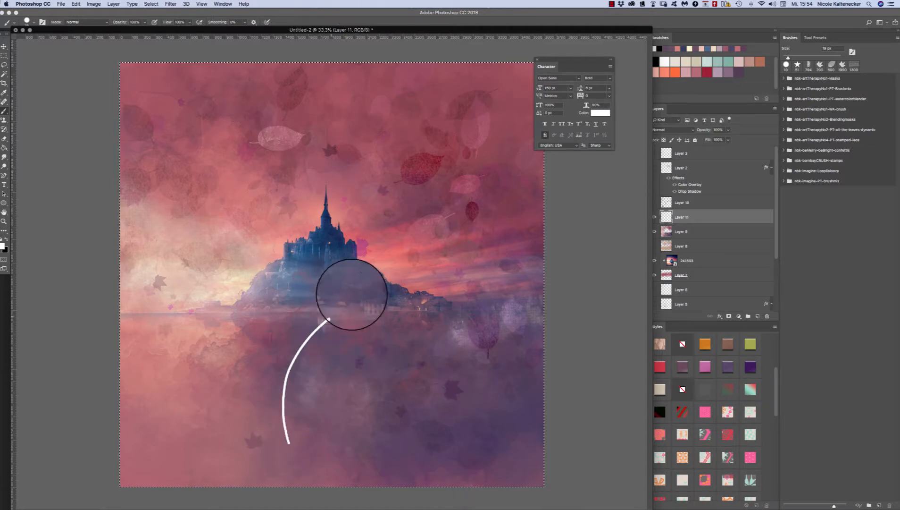
- Draw an S-curve, set the brush Smoothing to 100% for looping curls around the castle, and clear the layer
{"action": "left_click_drag", "start_coordinate": [329, 320], "coordinate": [353, 250]}
{"action": "left_click", "coordinate": [245, 22]}
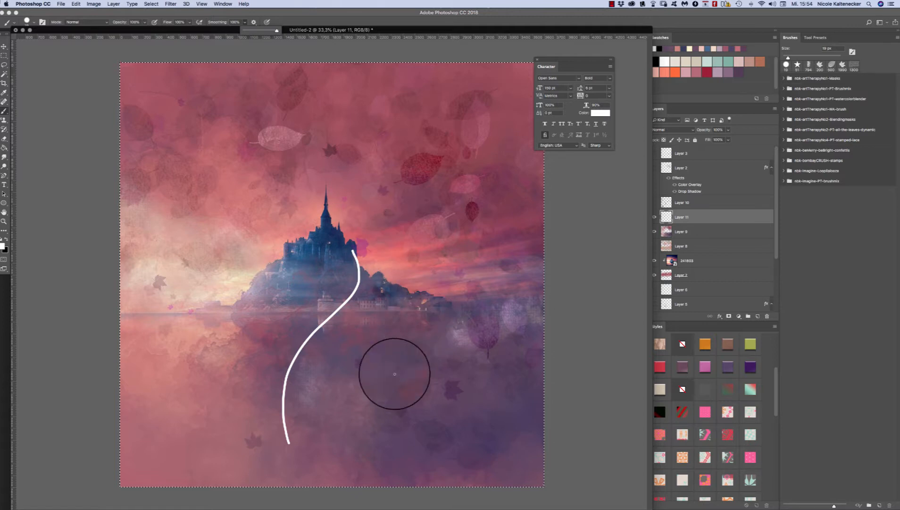
{"action": "mouse_move", "coordinate": [375, 361]}
{"action": "left_mouse_down"}
{"action": "mouse_move", "coordinate": [418, 306]}
{"action": "mouse_move", "coordinate": [415, 245]}
{"action": "mouse_move", "coordinate": [381, 225]}
{"action": "mouse_move", "coordinate": [370, 249]}
{"action": "mouse_move", "coordinate": [381, 267]}
{"action": "mouse_move", "coordinate": [447, 239]}
{"action": "left_mouse_up"}
{"action": "left_click_drag", "start_coordinate": [446, 238], "coordinate": [406, 165]}
{"action": "mouse_move", "coordinate": [302, 189]}
{"action": "left_mouse_down"}
{"action": "mouse_move", "coordinate": [317, 223]}
{"action": "mouse_move", "coordinate": [350, 202]}
{"action": "mouse_move", "coordinate": [320, 178]}
{"action": "mouse_move", "coordinate": [243, 201]}
{"action": "mouse_move", "coordinate": [221, 259]}
{"action": "mouse_move", "coordinate": [266, 289]}
{"action": "mouse_move", "coordinate": [280, 247]}
{"action": "mouse_move", "coordinate": [234, 239]}
{"action": "mouse_move", "coordinate": [197, 301]}
{"action": "mouse_move", "coordinate": [216, 385]}
{"action": "mouse_move", "coordinate": [262, 352]}
{"action": "mouse_move", "coordinate": [214, 323]}
{"action": "mouse_move", "coordinate": [227, 318]}
{"action": "mouse_move", "coordinate": [190, 376]}
{"action": "mouse_move", "coordinate": [227, 427]}
{"action": "mouse_move", "coordinate": [288, 407]}
{"action": "mouse_move", "coordinate": [294, 331]}
{"action": "mouse_move", "coordinate": [257, 322]}
{"action": "mouse_move", "coordinate": [273, 378]}
{"action": "left_mouse_up"}
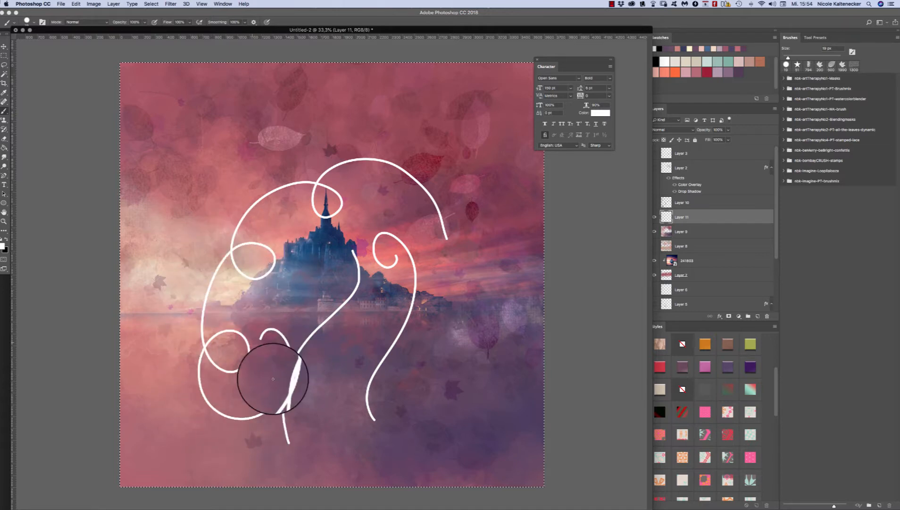
{"action": "left_click_drag", "start_coordinate": [406, 333], "coordinate": [394, 352]}
{"action": "key", "text": "super+a"}
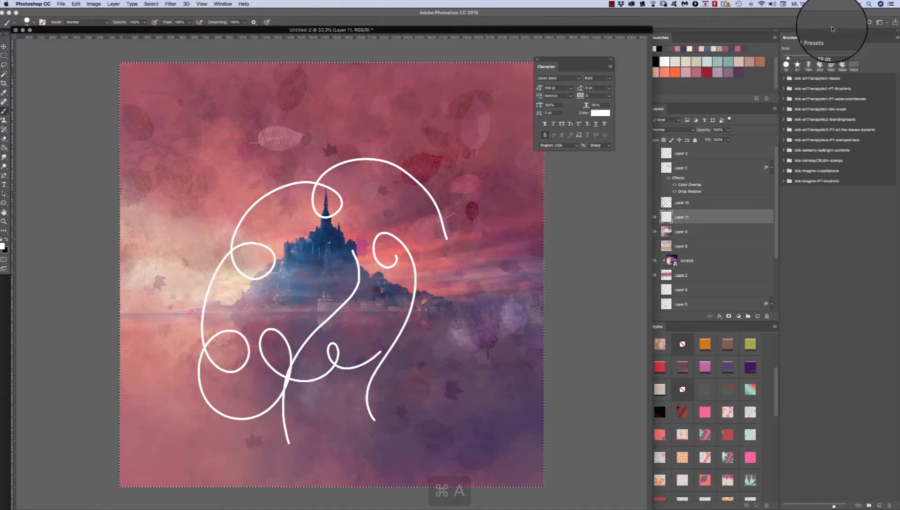
{"action": "key", "text": "Delete"}
- Hand-letter "Hello" in white across the castle with a sweeping underline flourish, and clear the layer
{"action": "mouse_move", "coordinate": [219, 312]}
{"action": "left_mouse_down"}
{"action": "mouse_move", "coordinate": [225, 235]}
{"action": "mouse_move", "coordinate": [268, 337]}
{"action": "mouse_move", "coordinate": [267, 258]}
{"action": "mouse_move", "coordinate": [304, 105]}
{"action": "left_mouse_up"}
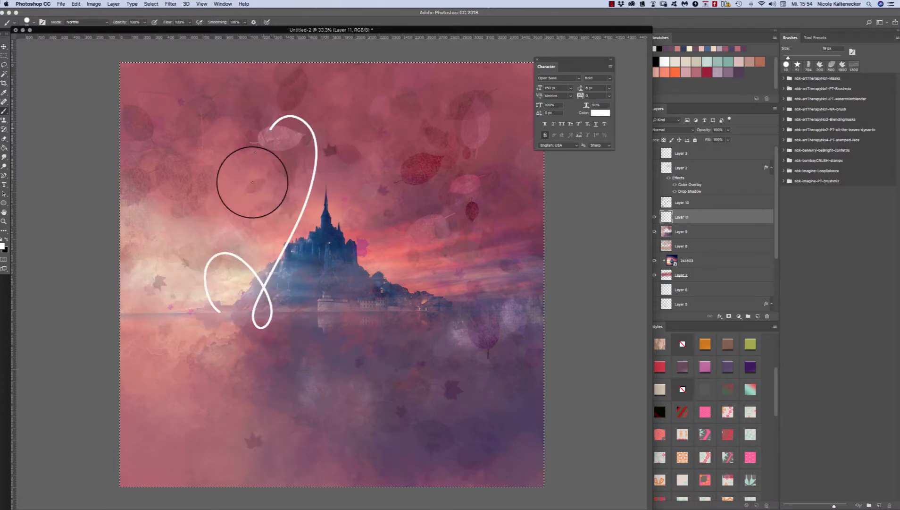
{"action": "mouse_move", "coordinate": [252, 182]}
{"action": "left_mouse_down"}
{"action": "mouse_move", "coordinate": [274, 333]}
{"action": "mouse_move", "coordinate": [267, 305]}
{"action": "mouse_move", "coordinate": [311, 261]}
{"action": "mouse_move", "coordinate": [287, 280]}
{"action": "mouse_move", "coordinate": [343, 294]}
{"action": "mouse_move", "coordinate": [354, 175]}
{"action": "mouse_move", "coordinate": [332, 205]}
{"action": "mouse_move", "coordinate": [357, 296]}
{"action": "mouse_move", "coordinate": [383, 271]}
{"action": "left_mouse_up"}
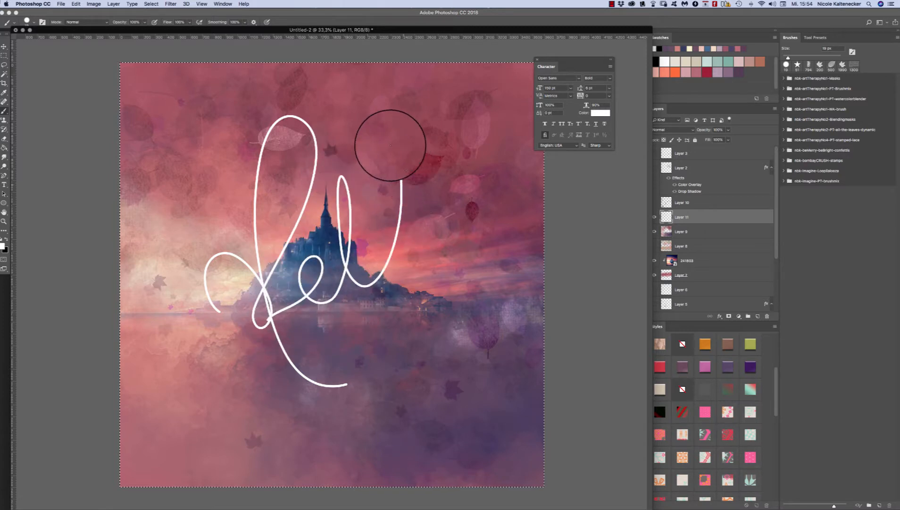
{"action": "mouse_move", "coordinate": [390, 145]}
{"action": "left_mouse_down"}
{"action": "mouse_move", "coordinate": [380, 182]}
{"action": "mouse_move", "coordinate": [387, 280]}
{"action": "mouse_move", "coordinate": [414, 297]}
{"action": "mouse_move", "coordinate": [434, 260]}
{"action": "mouse_move", "coordinate": [427, 245]}
{"action": "mouse_move", "coordinate": [434, 286]}
{"action": "mouse_move", "coordinate": [454, 292]}
{"action": "mouse_move", "coordinate": [465, 253]}
{"action": "mouse_move", "coordinate": [446, 229]}
{"action": "mouse_move", "coordinate": [424, 238]}
{"action": "mouse_move", "coordinate": [429, 261]}
{"action": "mouse_move", "coordinate": [413, 250]}
{"action": "mouse_move", "coordinate": [456, 243]}
{"action": "left_mouse_up"}
{"action": "mouse_move", "coordinate": [207, 401]}
{"action": "left_mouse_down"}
{"action": "mouse_move", "coordinate": [262, 321]}
{"action": "mouse_move", "coordinate": [582, 281]}
{"action": "left_mouse_up"}
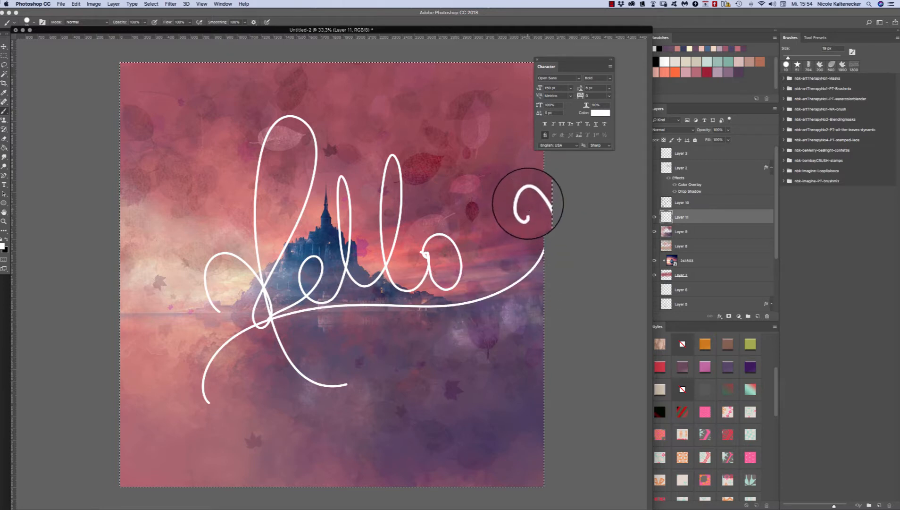
{"action": "key", "text": "Delete"}
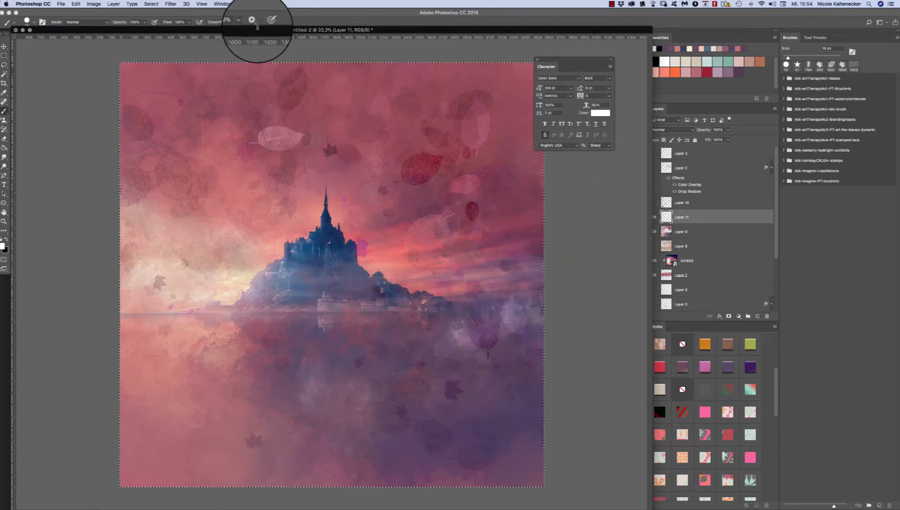
- Lower the brush Smoothing to 0%, hand-letter "Hello" across the castle again and clear the layer
{"action": "left_click", "coordinate": [245, 21]}
{"action": "left_click_drag", "start_coordinate": [245, 30], "coordinate": [212, 30]}
{"action": "mouse_move", "coordinate": [197, 261]}
{"action": "left_mouse_down"}
{"action": "mouse_move", "coordinate": [209, 304]}
{"action": "mouse_move", "coordinate": [211, 217]}
{"action": "mouse_move", "coordinate": [281, 308]}
{"action": "mouse_move", "coordinate": [338, 203]}
{"action": "mouse_move", "coordinate": [346, 308]}
{"action": "mouse_move", "coordinate": [373, 142]}
{"action": "mouse_move", "coordinate": [381, 300]}
{"action": "mouse_move", "coordinate": [399, 291]}
{"action": "mouse_move", "coordinate": [426, 247]}
{"action": "left_mouse_up"}
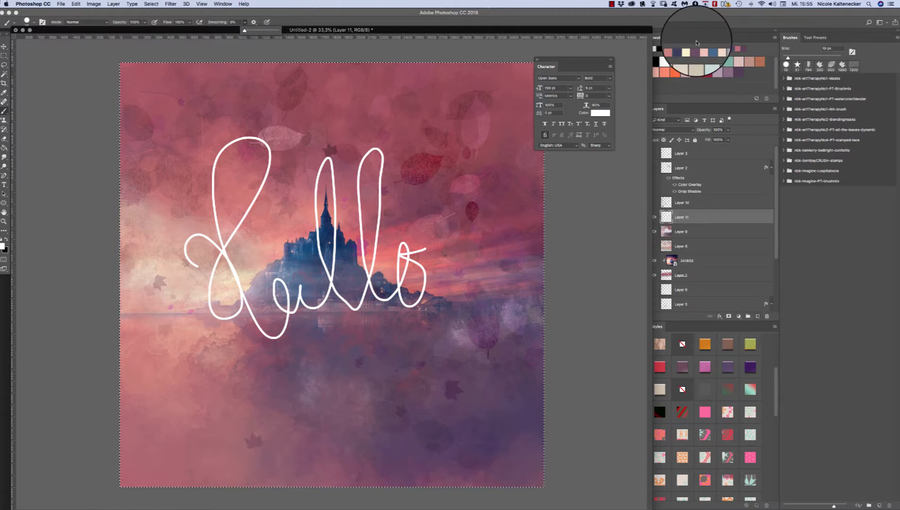
{"action": "key", "text": "BackSpace"}
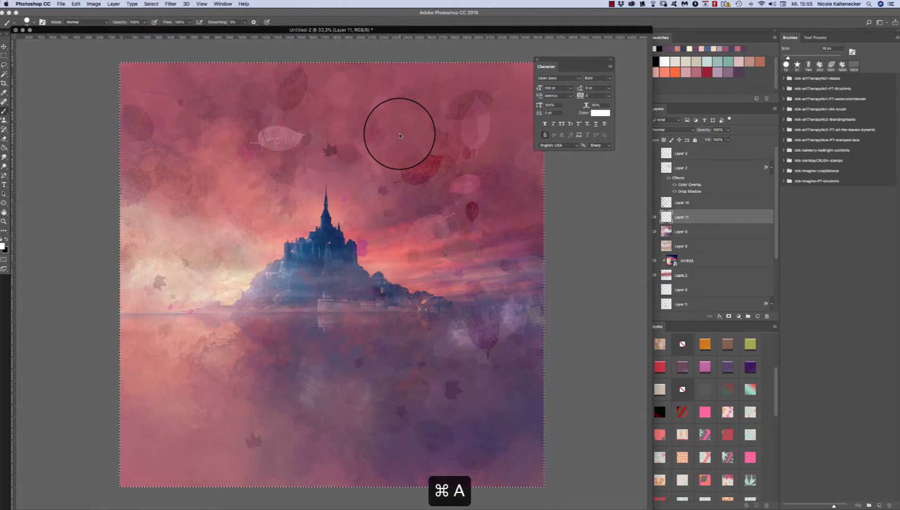
- Choose the nbk-beMerry-beBright confetti square scattered brush and paint winding trails of white confetti through the sky
{"action": "right_click", "coordinate": [358, 322]}
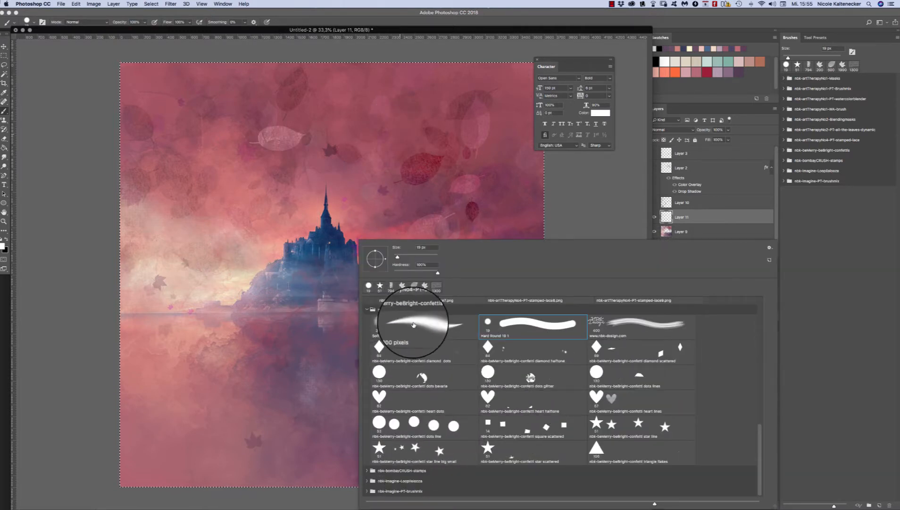
{"action": "left_click", "coordinate": [511, 429]}
{"action": "mouse_move", "coordinate": [221, 204]}
{"action": "left_mouse_down"}
{"action": "mouse_move", "coordinate": [227, 244]}
{"action": "mouse_move", "coordinate": [359, 172]}
{"action": "mouse_move", "coordinate": [499, 262]}
{"action": "left_mouse_up"}
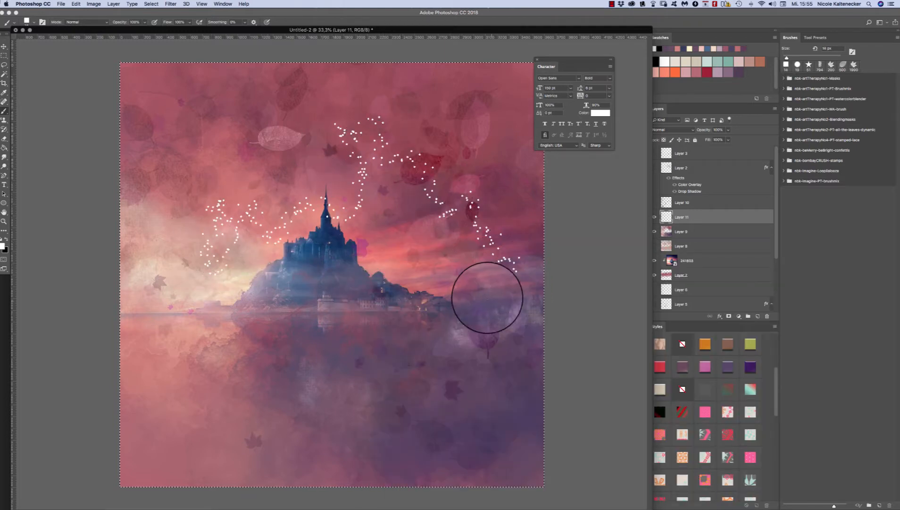
{"action": "mouse_move", "coordinate": [488, 298]}
{"action": "left_mouse_down"}
{"action": "mouse_move", "coordinate": [433, 209]}
{"action": "mouse_move", "coordinate": [334, 144]}
{"action": "mouse_move", "coordinate": [240, 146]}
{"action": "left_mouse_up"}
{"action": "left_click_drag", "start_coordinate": [172, 278], "coordinate": [287, 295]}
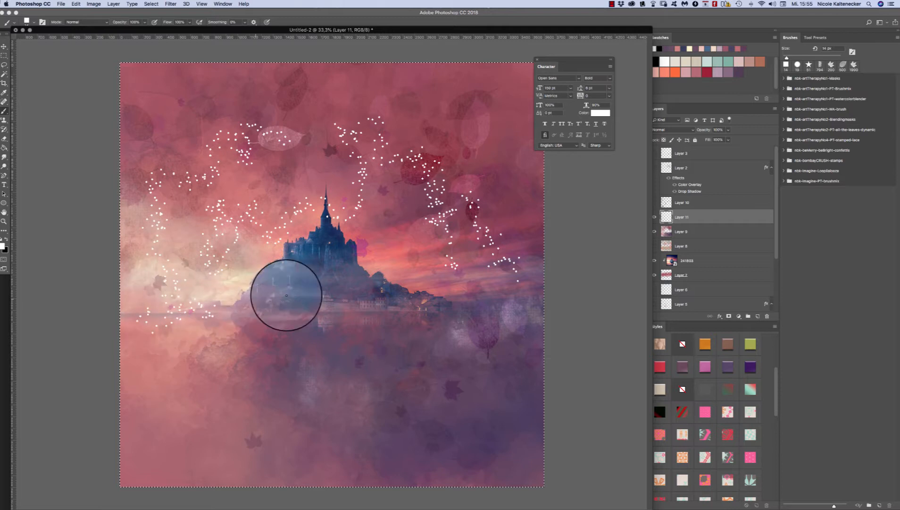
- Try several preset layer styles on Layer 11's confetti, including purple gradient, black bevelled and floral pattern styles
{"action": "left_click", "coordinate": [705, 366]}
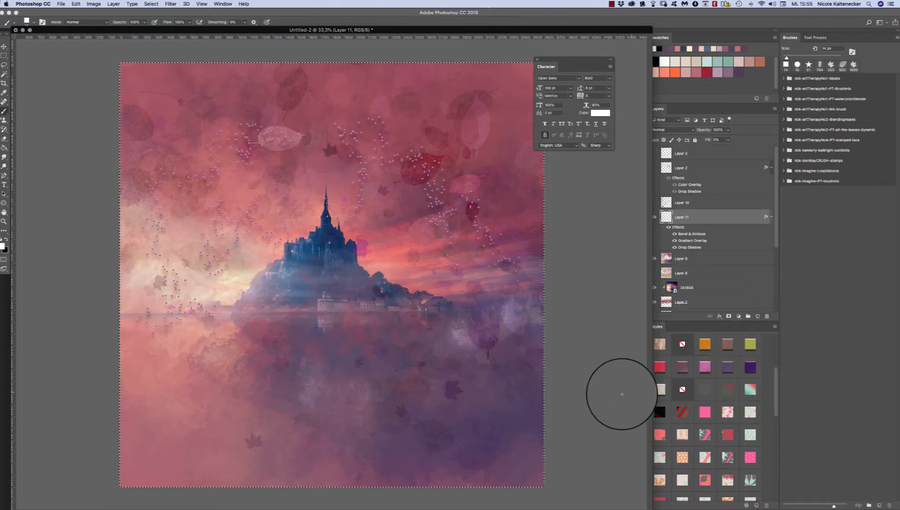
{"action": "left_click_drag", "start_coordinate": [775, 385], "coordinate": [774, 482]}
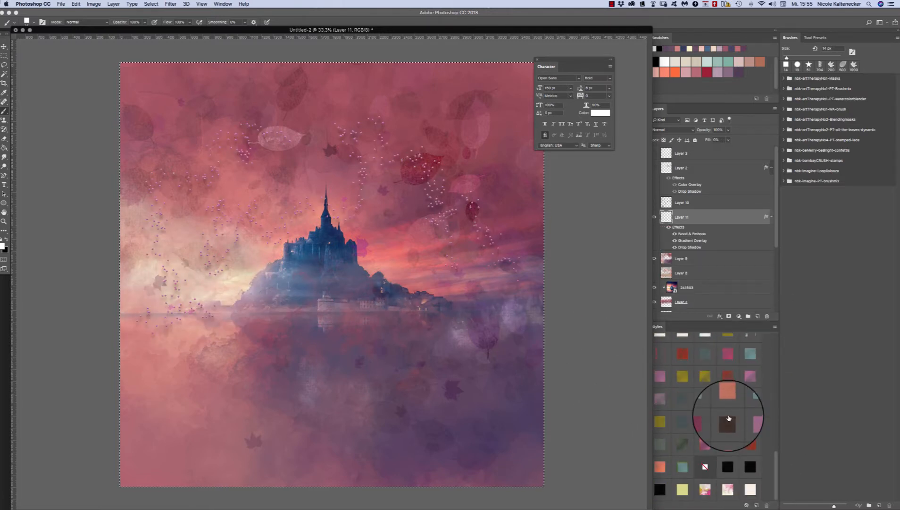
{"action": "left_click", "coordinate": [734, 423]}
{"action": "left_click", "coordinate": [728, 468]}
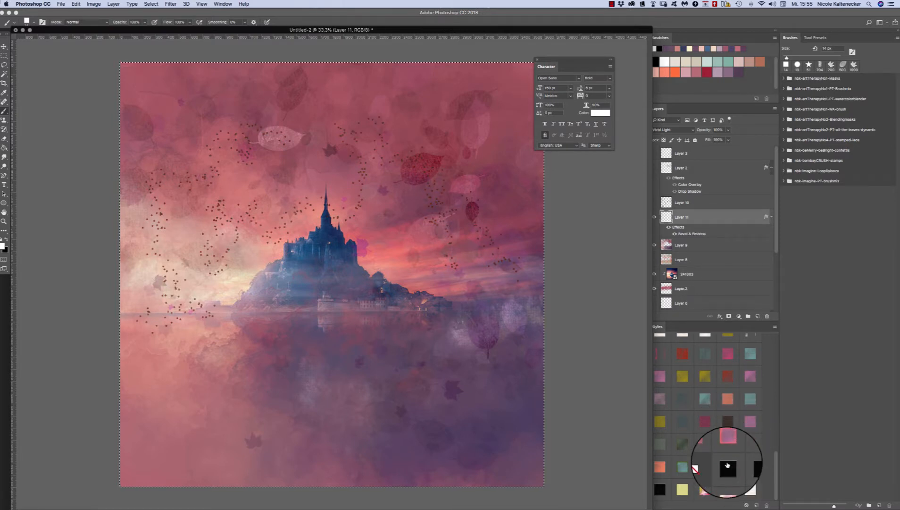
{"action": "left_click", "coordinate": [706, 489]}
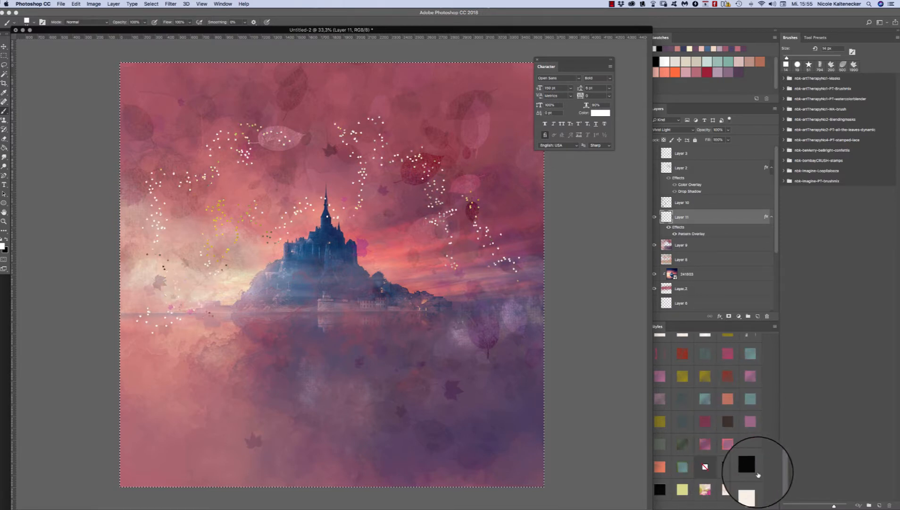
- Append the glitter-styles library to the current layer style presets
{"action": "scroll", "coordinate": [775, 465], "scroll_direction": "down", "scroll_amount": 2}
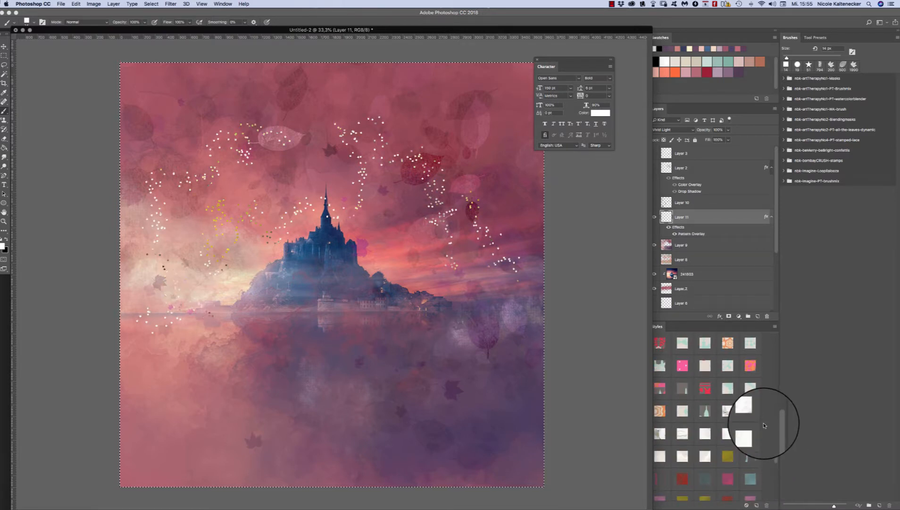
{"action": "left_click", "coordinate": [775, 326]}
{"action": "scroll", "coordinate": [690, 477], "scroll_direction": "down", "scroll_amount": 10}
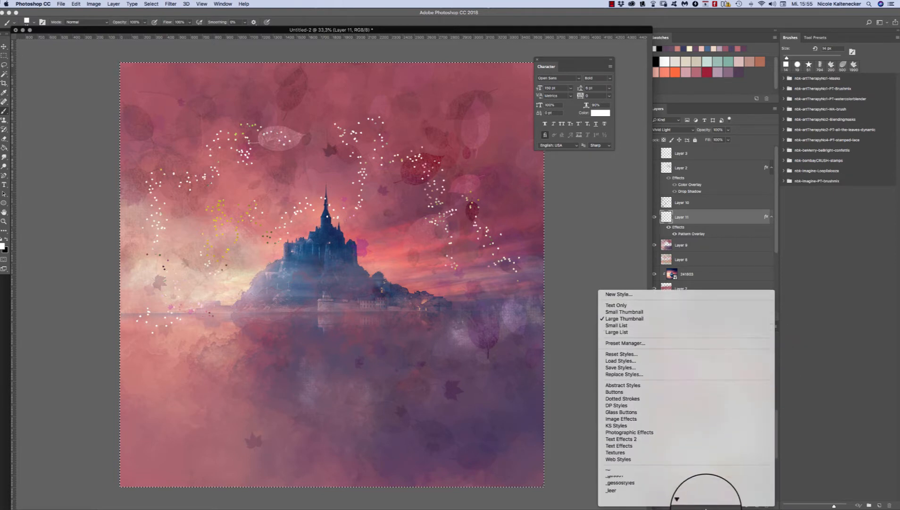
{"action": "scroll", "coordinate": [661, 472], "scroll_direction": "down", "scroll_amount": 3}
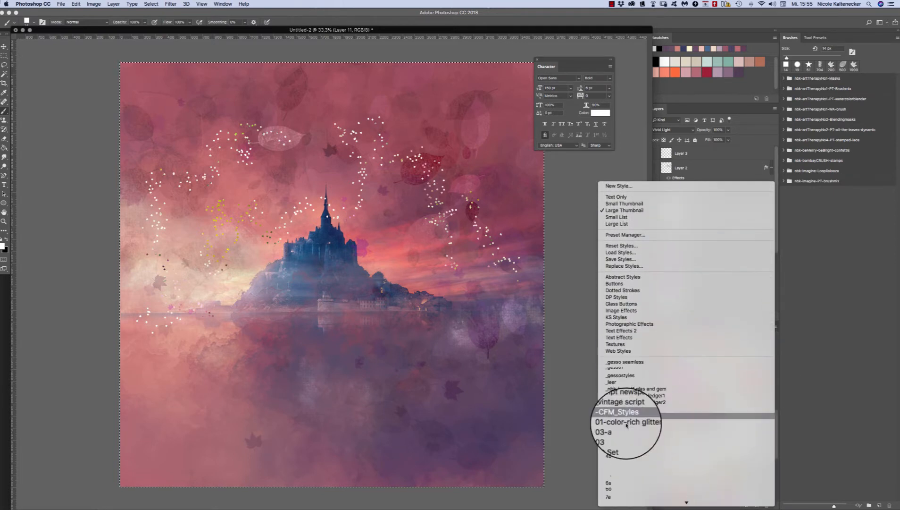
{"action": "scroll", "coordinate": [638, 131], "scroll_direction": "down", "scroll_amount": 10}
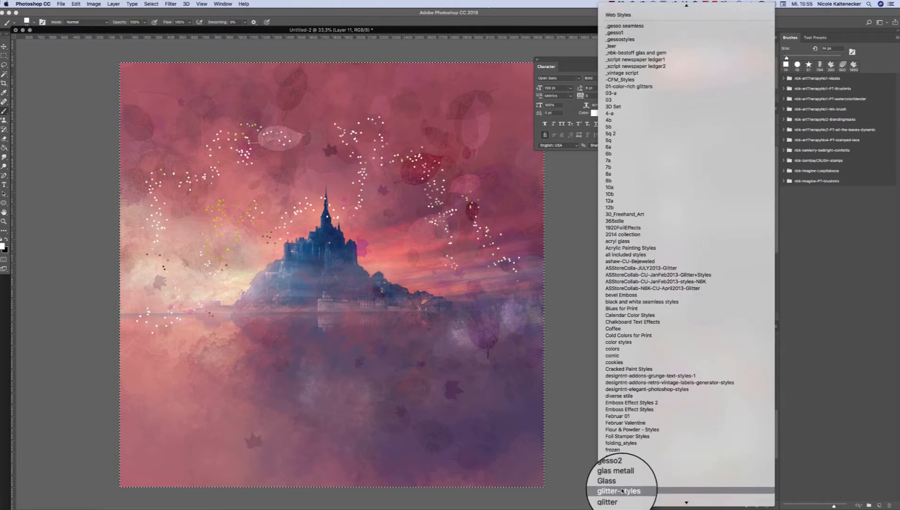
{"action": "left_click", "coordinate": [623, 491]}
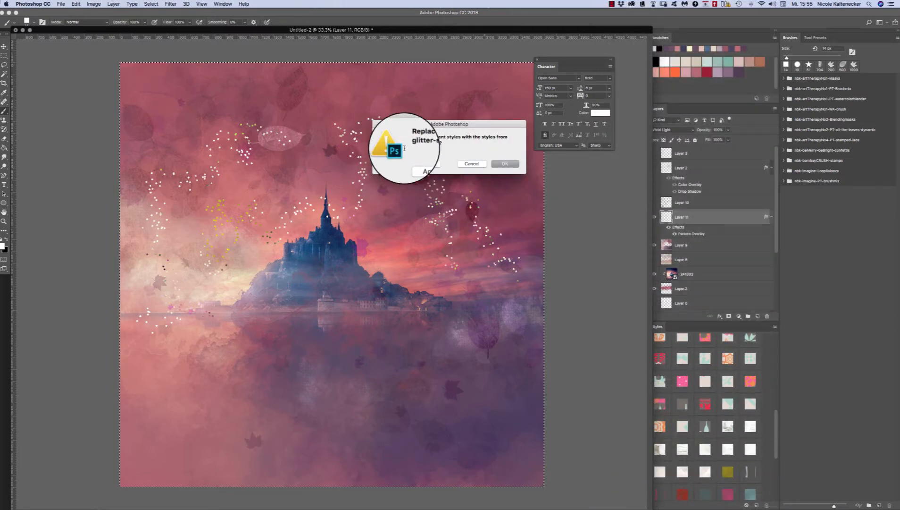
{"action": "left_click", "coordinate": [426, 164]}
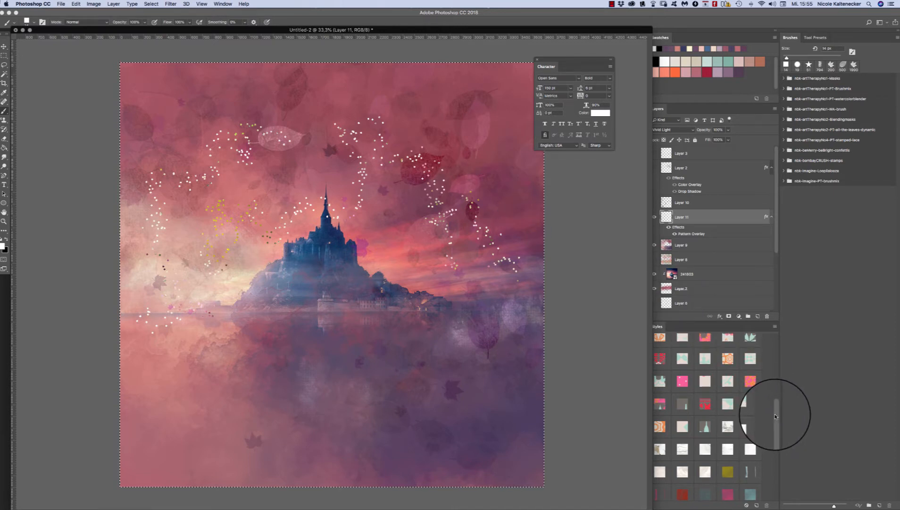
- Apply the green-grey glitter style to Layer 11 and hide its Drop Shadow effect
{"action": "left_click_drag", "start_coordinate": [776, 417], "coordinate": [771, 493]}
{"action": "left_click", "coordinate": [682, 467]}
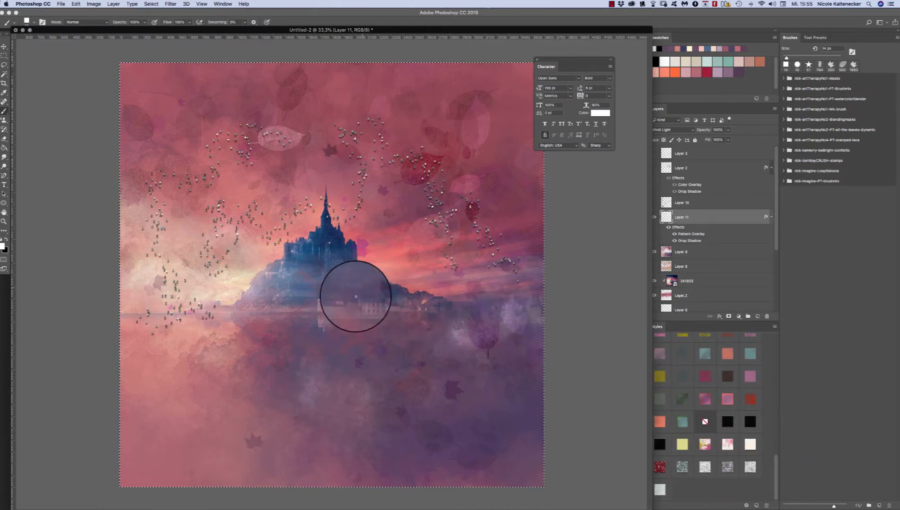
{"action": "left_click", "coordinate": [675, 240]}
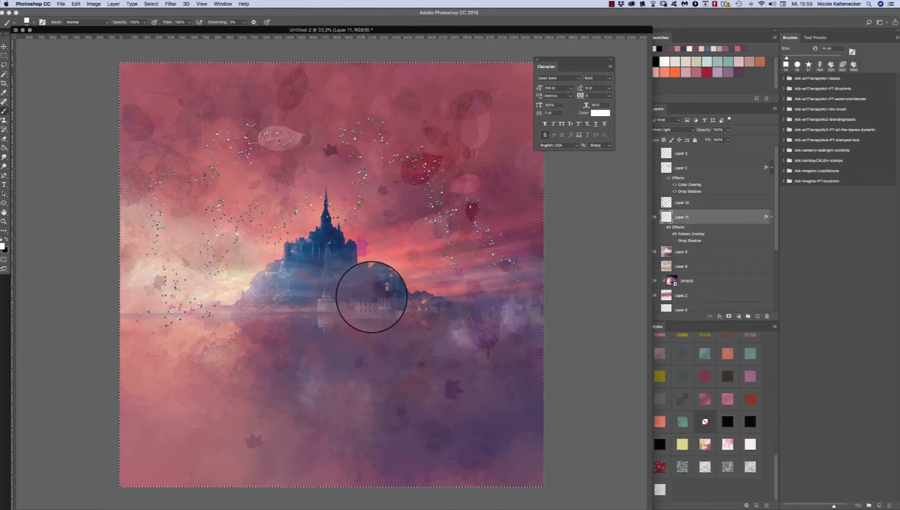
- Choose the confetti star scattered brush, paint glittering stars over the castle and water, and clear the layer
{"action": "right_click", "coordinate": [401, 293]}
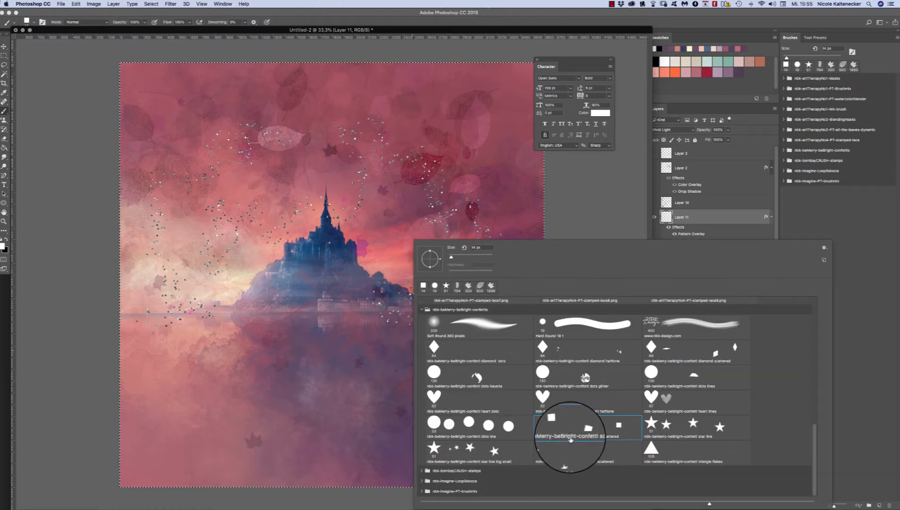
{"action": "left_click", "coordinate": [553, 447]}
{"action": "mouse_move", "coordinate": [370, 251]}
{"action": "left_mouse_down"}
{"action": "mouse_move", "coordinate": [385, 331]}
{"action": "mouse_move", "coordinate": [452, 328]}
{"action": "mouse_move", "coordinate": [360, 231]}
{"action": "mouse_move", "coordinate": [274, 278]}
{"action": "mouse_move", "coordinate": [242, 323]}
{"action": "left_mouse_up"}
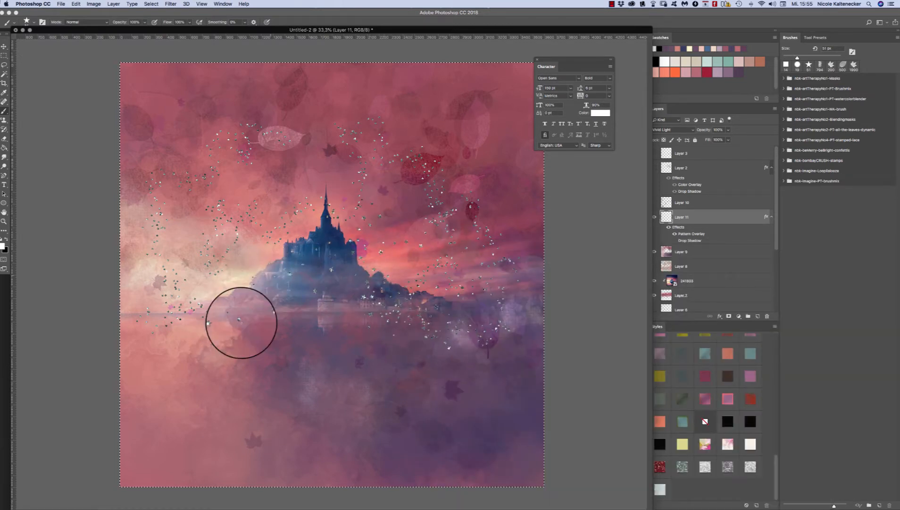
{"action": "left_click_drag", "start_coordinate": [460, 404], "coordinate": [462, 395]}
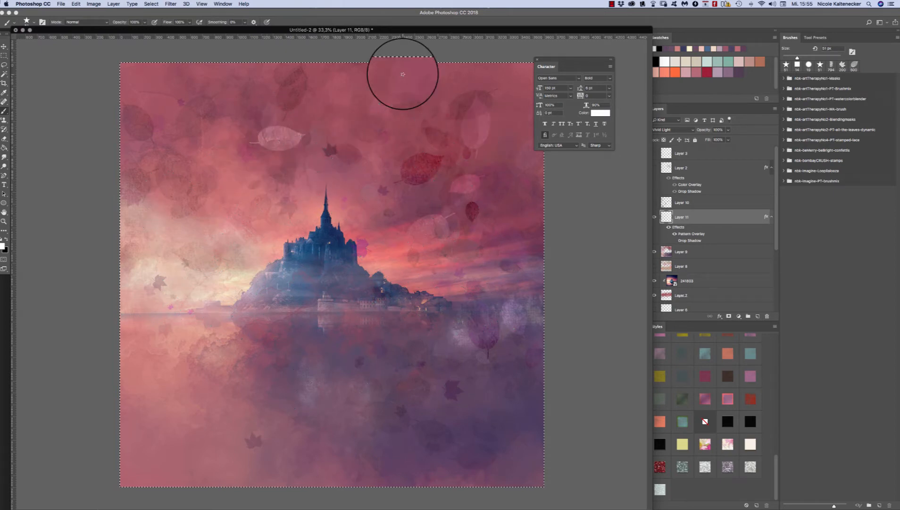
- Try the confetti heart halftone and heart lines brushes by painting glittering hearts across the sky, castle and water, clearing the strokes
{"action": "right_click", "coordinate": [372, 258]}
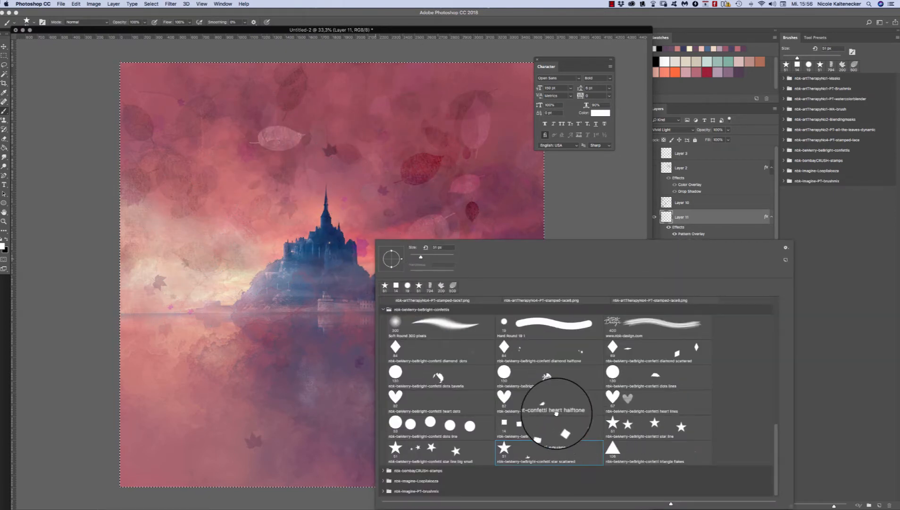
{"action": "left_click", "coordinate": [504, 399]}
{"action": "mouse_move", "coordinate": [339, 121]}
{"action": "left_mouse_down"}
{"action": "mouse_move", "coordinate": [361, 194]}
{"action": "mouse_move", "coordinate": [176, 147]}
{"action": "mouse_move", "coordinate": [172, 222]}
{"action": "mouse_move", "coordinate": [339, 257]}
{"action": "mouse_move", "coordinate": [476, 195]}
{"action": "mouse_move", "coordinate": [504, 276]}
{"action": "mouse_move", "coordinate": [560, 359]}
{"action": "mouse_move", "coordinate": [432, 328]}
{"action": "left_mouse_up"}
{"action": "right_click", "coordinate": [431, 328]}
{"action": "left_click", "coordinate": [716, 400]}
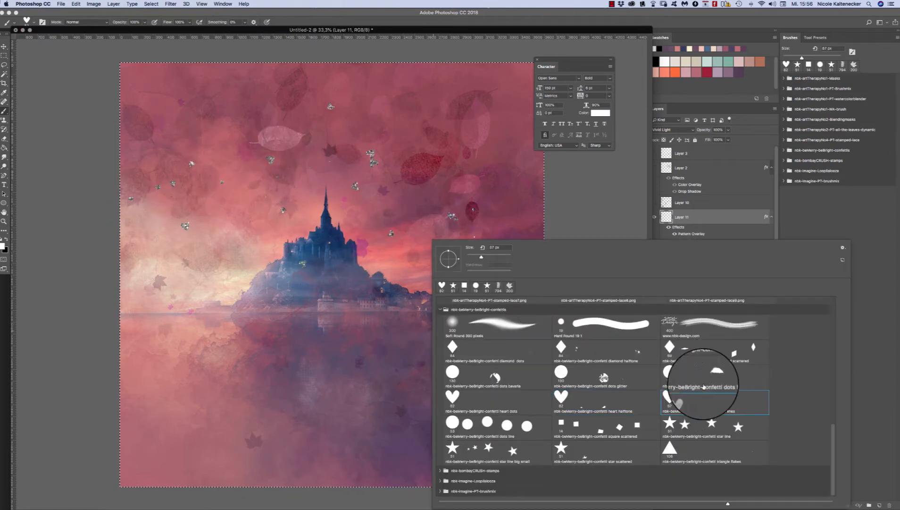
{"action": "mouse_move", "coordinate": [387, 396]}
{"action": "left_mouse_down"}
{"action": "mouse_move", "coordinate": [266, 321]}
{"action": "mouse_move", "coordinate": [446, 305]}
{"action": "mouse_move", "coordinate": [528, 318]}
{"action": "mouse_move", "coordinate": [510, 234]}
{"action": "mouse_move", "coordinate": [306, 332]}
{"action": "mouse_move", "coordinate": [501, 245]}
{"action": "left_mouse_up"}
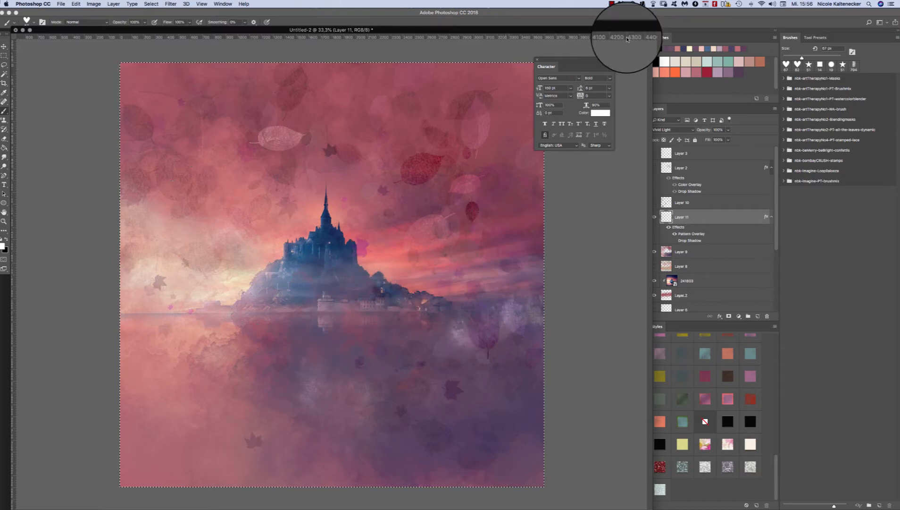
- Choose the nbk-bombayCRUSH-stamps-14 brush and stamp a glittering zigzag band across the full width of the waterline on Layer 11
{"action": "right_click", "coordinate": [371, 311]}
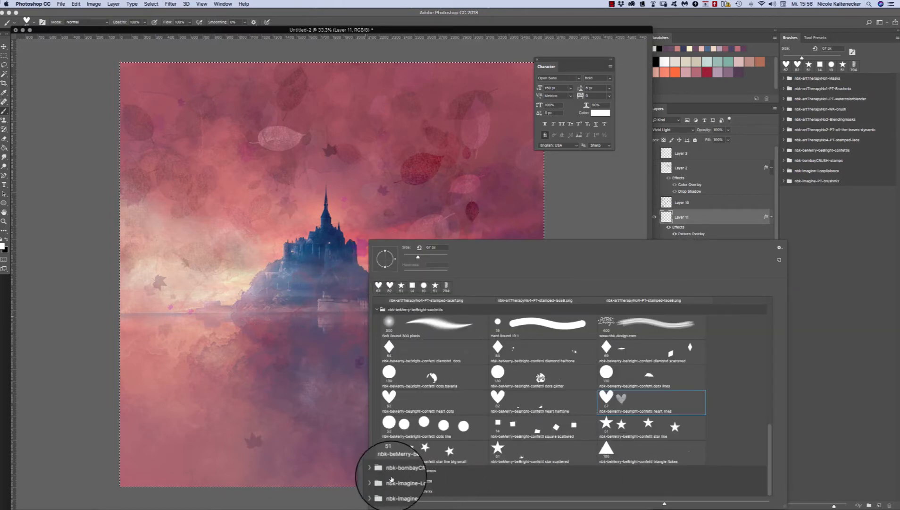
{"action": "left_click", "coordinate": [377, 471]}
{"action": "left_click_drag", "start_coordinate": [762, 389], "coordinate": [764, 432]}
{"action": "left_click", "coordinate": [500, 441]}
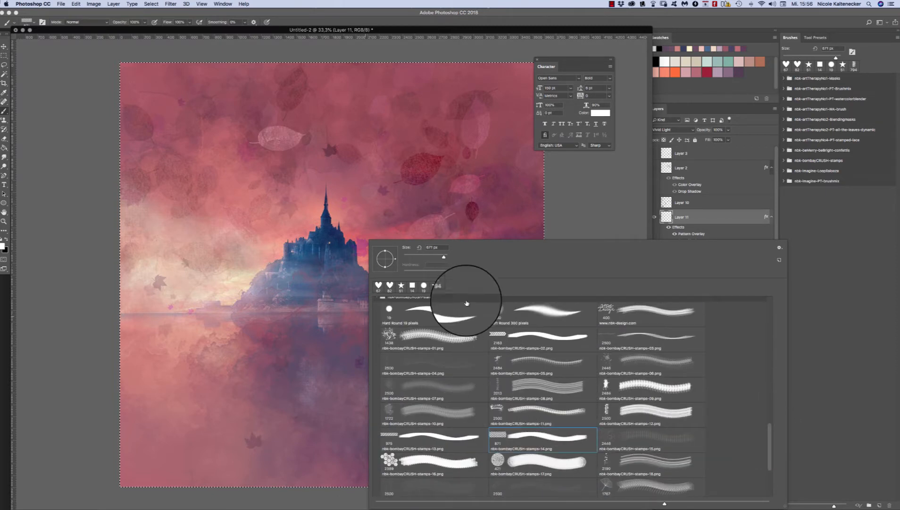
{"action": "left_click", "coordinate": [156, 330]}
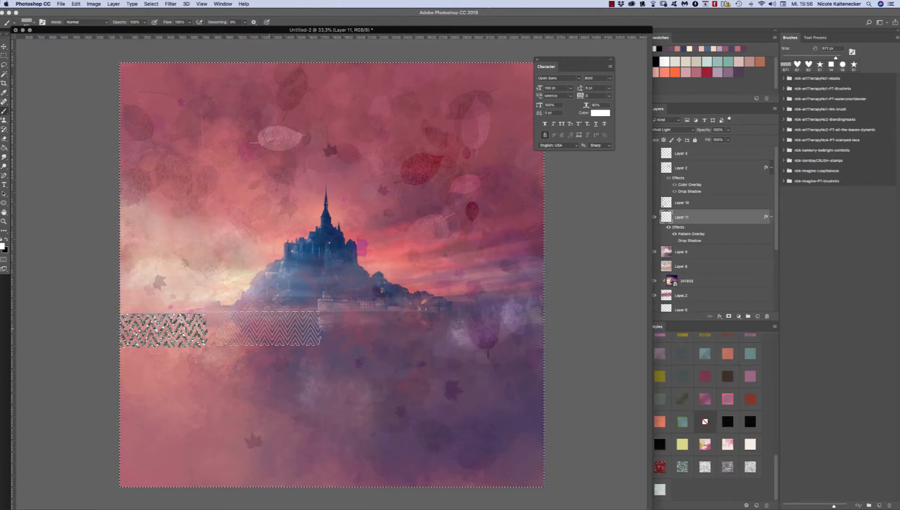
{"action": "mouse_move", "coordinate": [359, 330]}
{"action": "left_mouse_down"}
{"action": "mouse_move", "coordinate": [400, 322]}
{"action": "mouse_move", "coordinate": [471, 329]}
{"action": "left_mouse_up"}
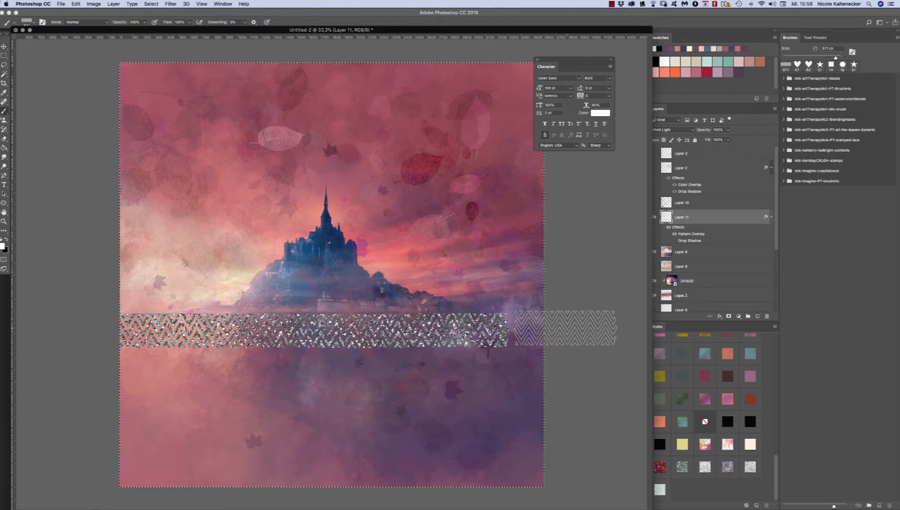
- Choose the bombayCRUSH-stamps-16 brush, add a layer above Layer 11 with a floral pattern style, and stamp hexagons over the dark water
{"action": "right_click", "coordinate": [496, 202]}
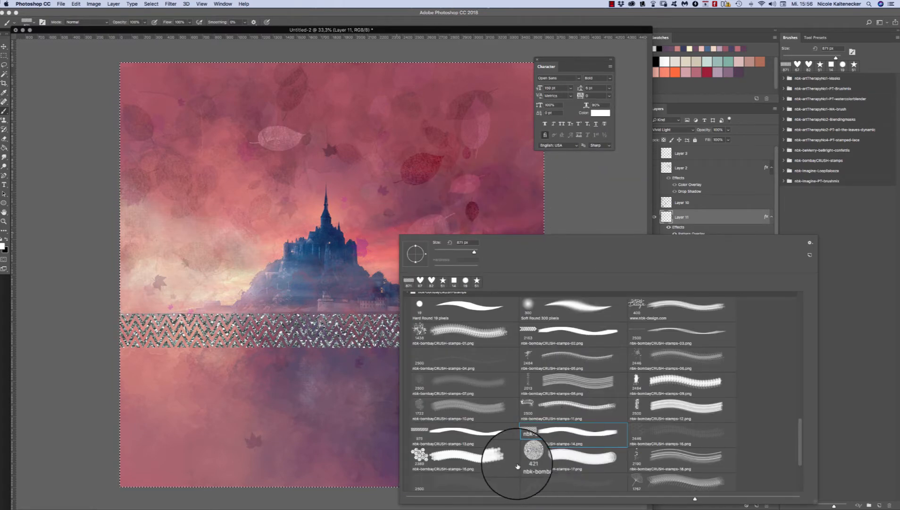
{"action": "double_click", "coordinate": [419, 455]}
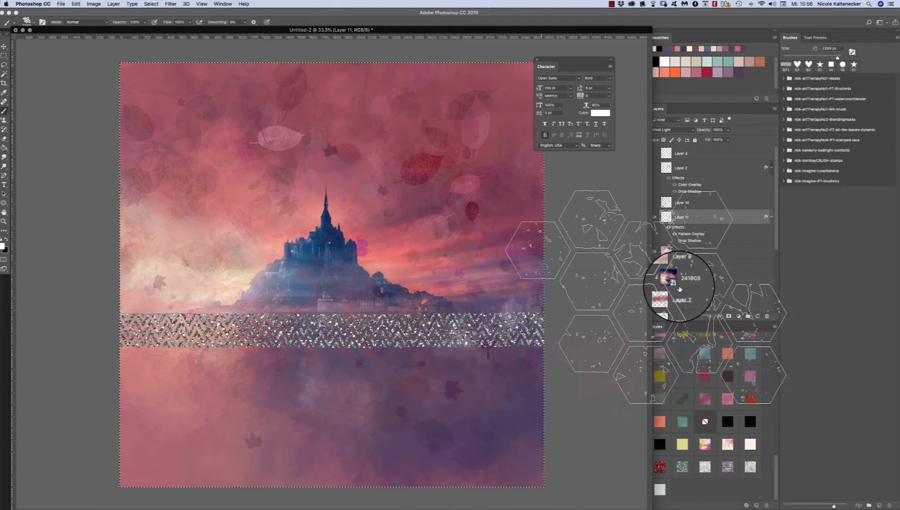
{"action": "left_click", "coordinate": [757, 316]}
{"action": "left_click", "coordinate": [702, 453]}
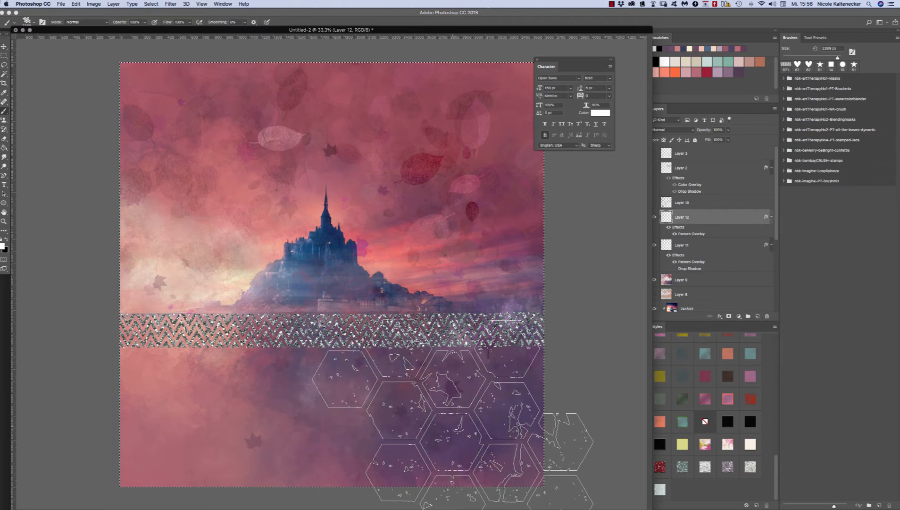
{"action": "left_click", "coordinate": [453, 412]}
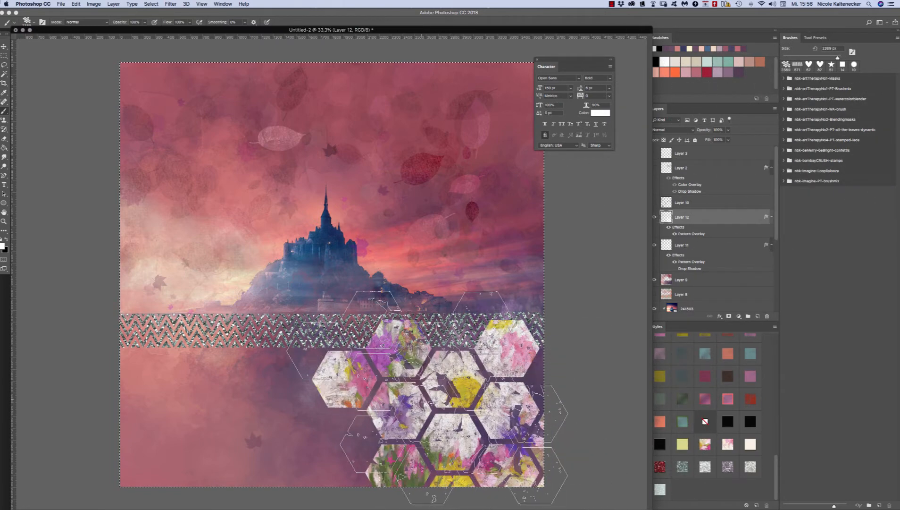
- Try purple, pale grey and green layer styles on the hexagons, finishing with the teal pattern style
{"action": "left_click", "coordinate": [730, 379]}
{"action": "left_click", "coordinate": [749, 377]}
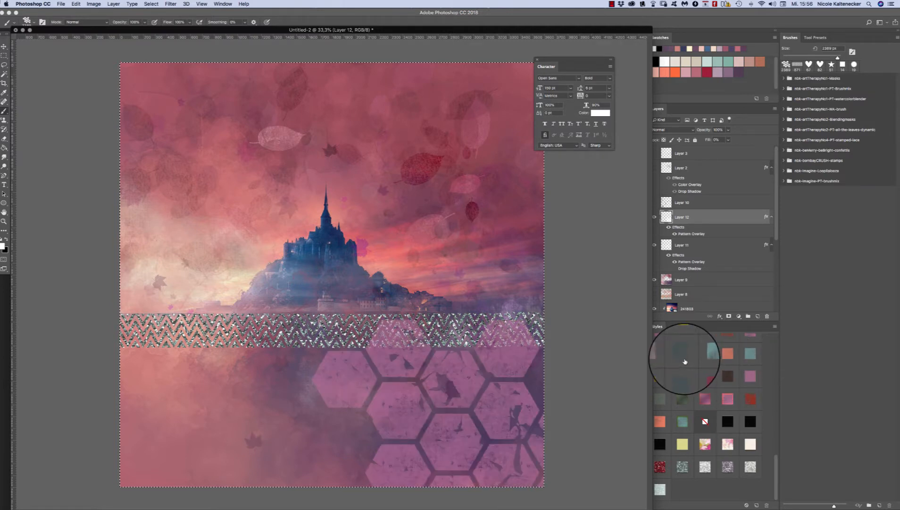
{"action": "left_click", "coordinate": [705, 355]}
{"action": "left_click", "coordinate": [672, 376]}
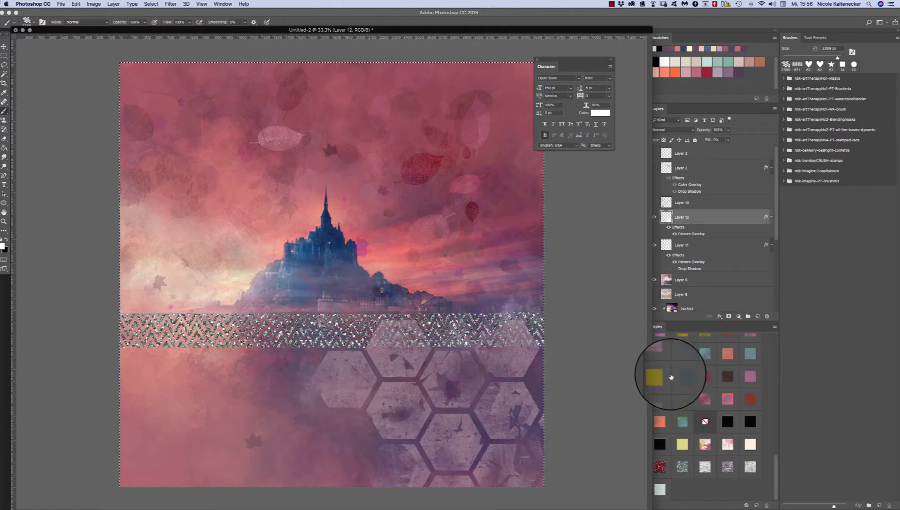
{"action": "left_click", "coordinate": [683, 399]}
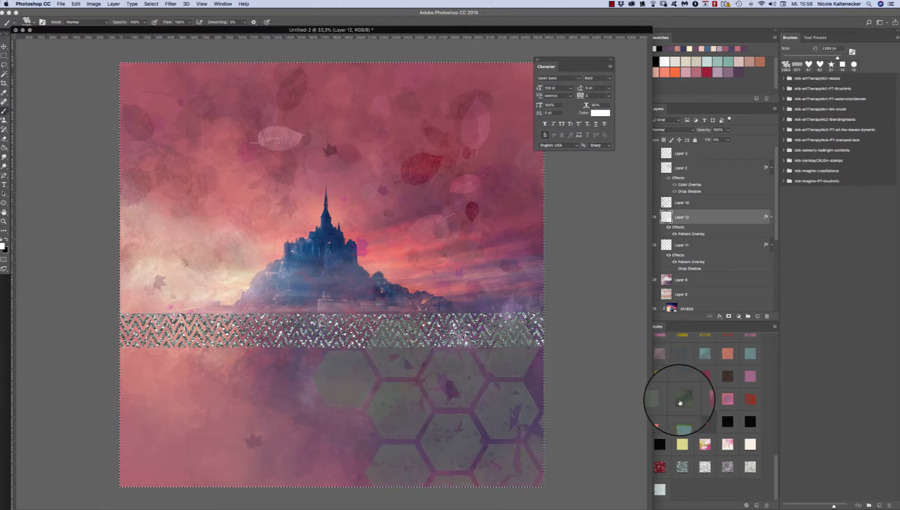
{"action": "left_click", "coordinate": [754, 351]}
- Choose the bombayCRUSH-stamps-05 brush and stamp a teal zigzag splatter over the glitter band below the castle
{"action": "right_click", "coordinate": [593, 357]}
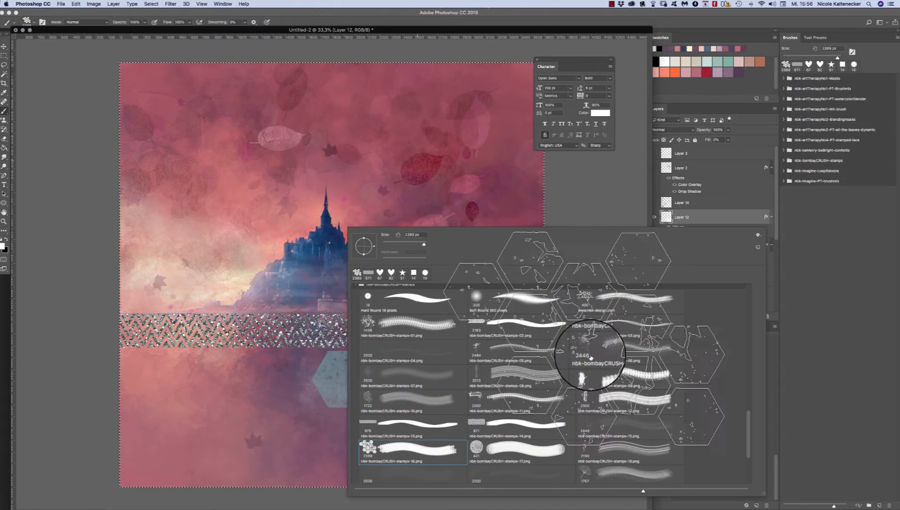
{"action": "double_click", "coordinate": [490, 348]}
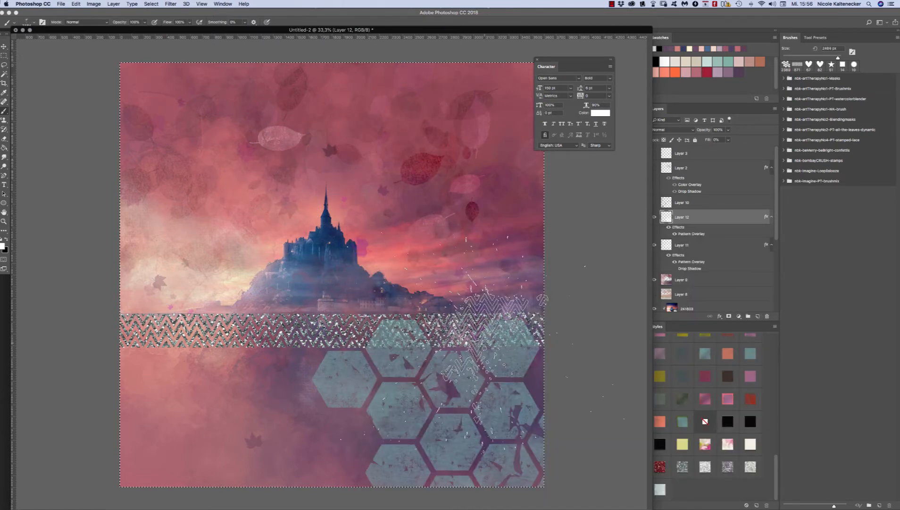
{"action": "left_click", "coordinate": [373, 330]}
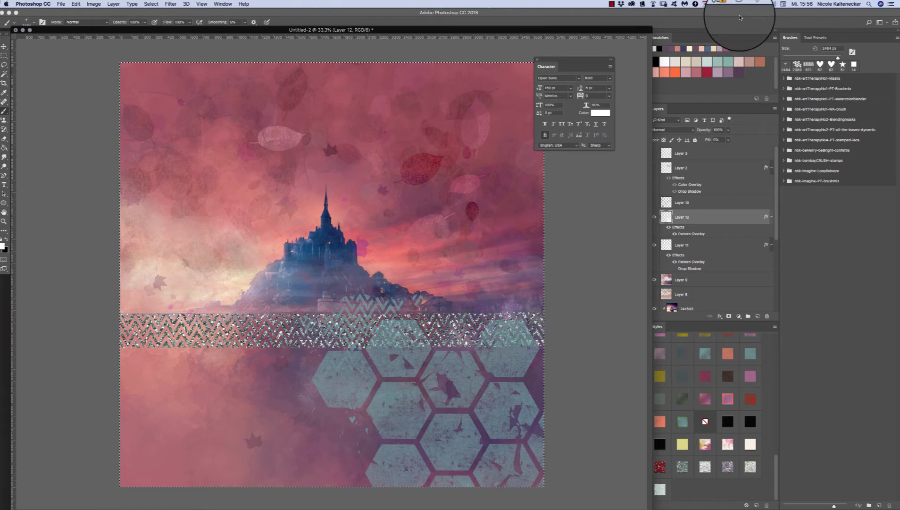
- Add a new layer with the coral inner-glow pattern style and stamp the zigzag splatter over the teal one
{"action": "key", "text": "shift+super+n"}
{"action": "key", "text": "Return"}
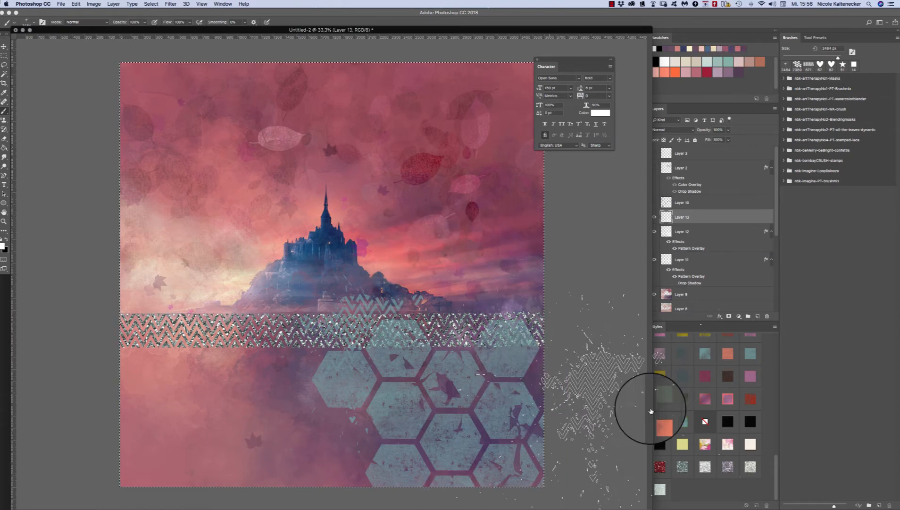
{"action": "left_click", "coordinate": [706, 380]}
{"action": "left_click", "coordinate": [373, 332]}
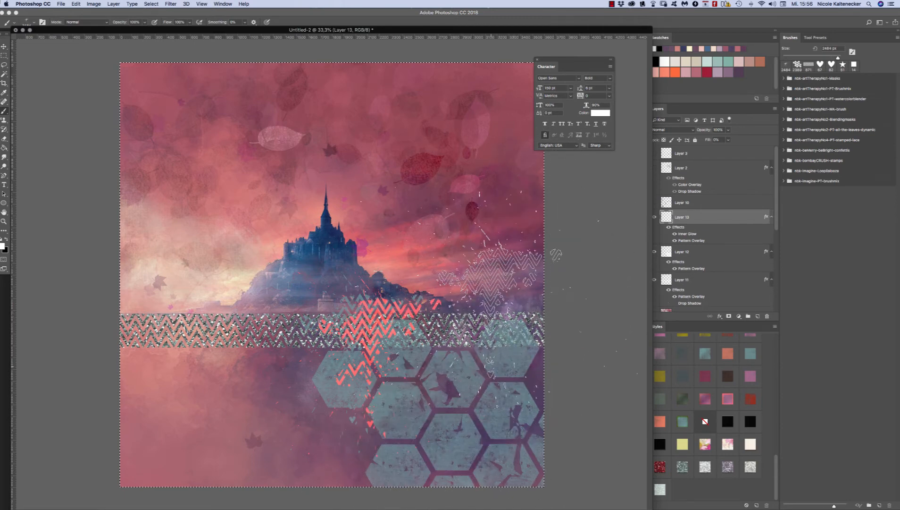
- Stamp a coral arrow splatter below the castle with bombayCRUSH-stamps-11 and a checkered splatter beside it with bombayCRUSH-stamps-06
{"action": "right_click", "coordinate": [603, 351]}
{"action": "double_click", "coordinate": [613, 408]}
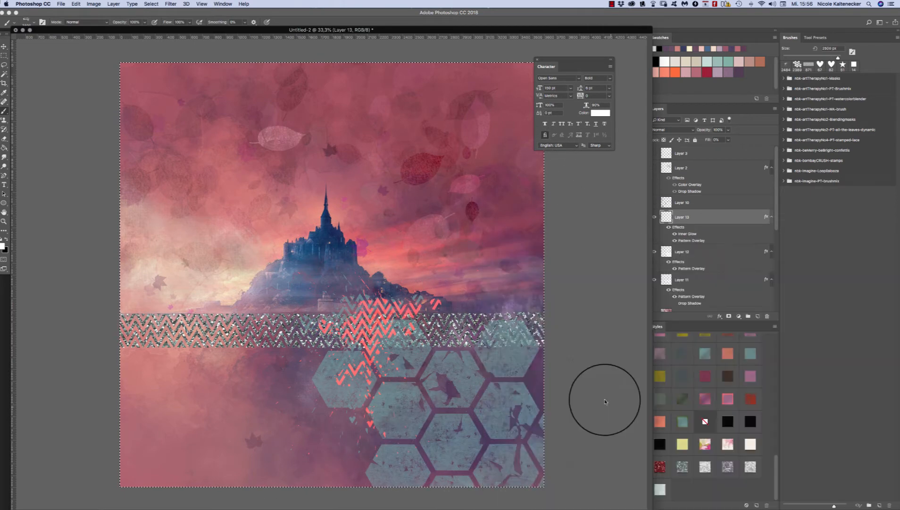
{"action": "left_click", "coordinate": [257, 399]}
{"action": "right_click", "coordinate": [412, 191]}
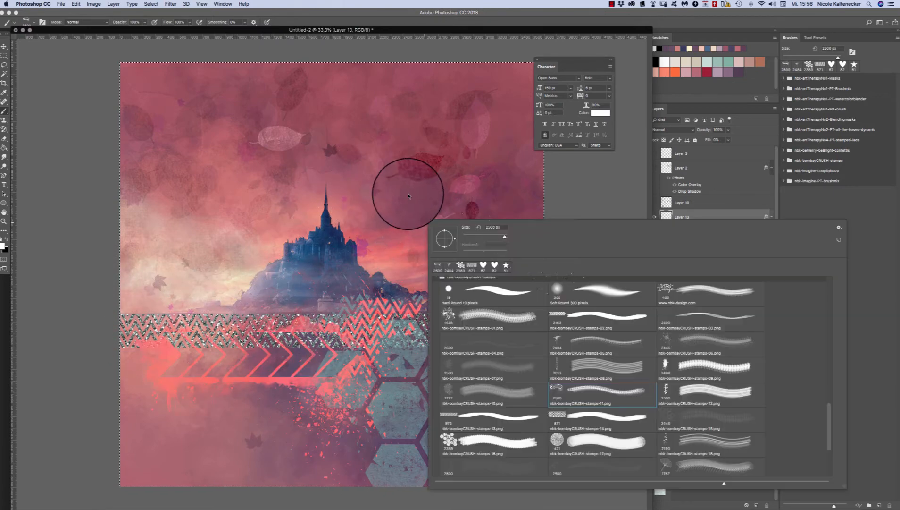
{"action": "double_click", "coordinate": [699, 339]}
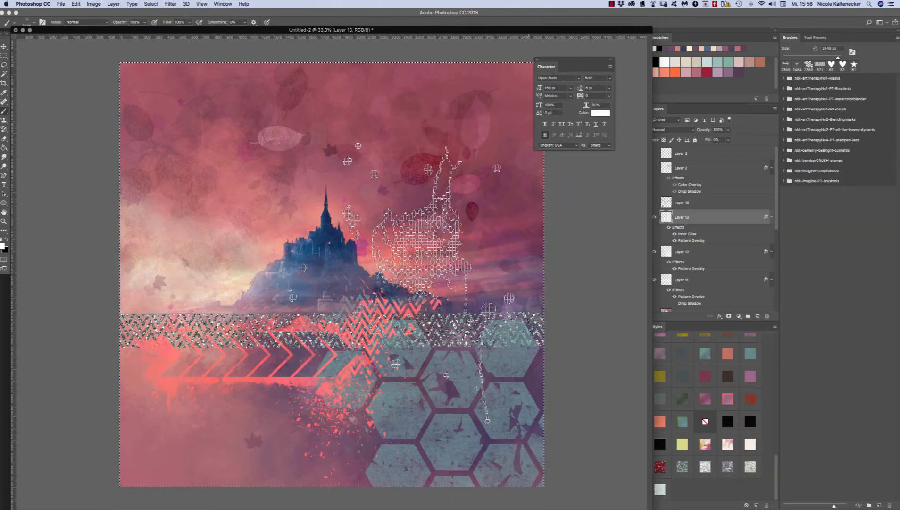
{"action": "left_click", "coordinate": [465, 264]}
- Add a new unstyled layer and stamp the white bombayCRUSH-stamps-02 chevron arrow over the water below the glitter band
{"action": "key", "text": "shift+super+n"}
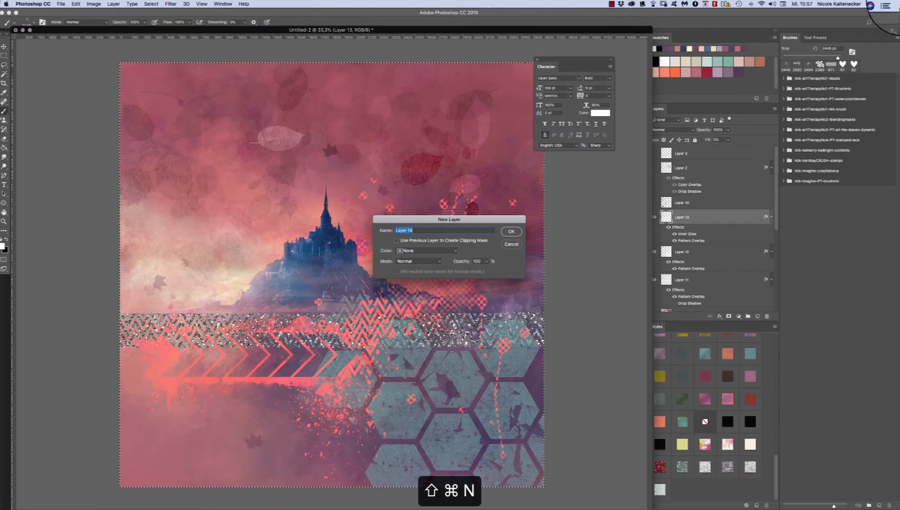
{"action": "key", "text": "Return"}
{"action": "right_click", "coordinate": [494, 308]}
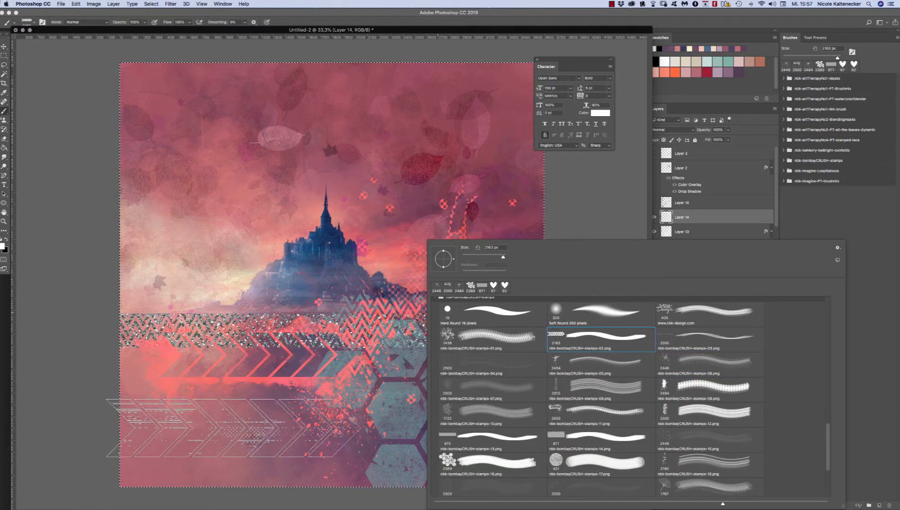
{"action": "left_click", "coordinate": [274, 355]}
- Stamp a white checkered splatter over the hexagons with bombayCRUSH-stamps-06 and a cracked texture beside the castle with bombayCRUSH-stamps-10
{"action": "right_click", "coordinate": [298, 308]}
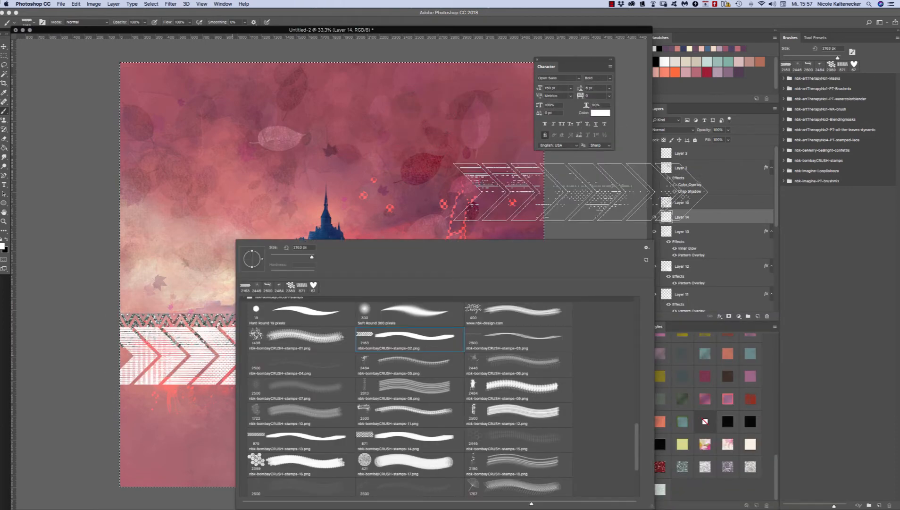
{"action": "double_click", "coordinate": [481, 358]}
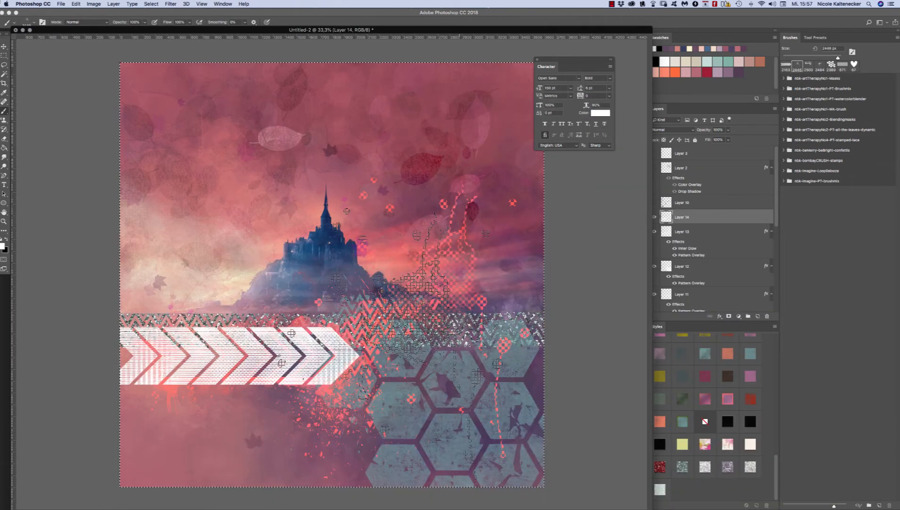
{"action": "right_click", "coordinate": [584, 298]}
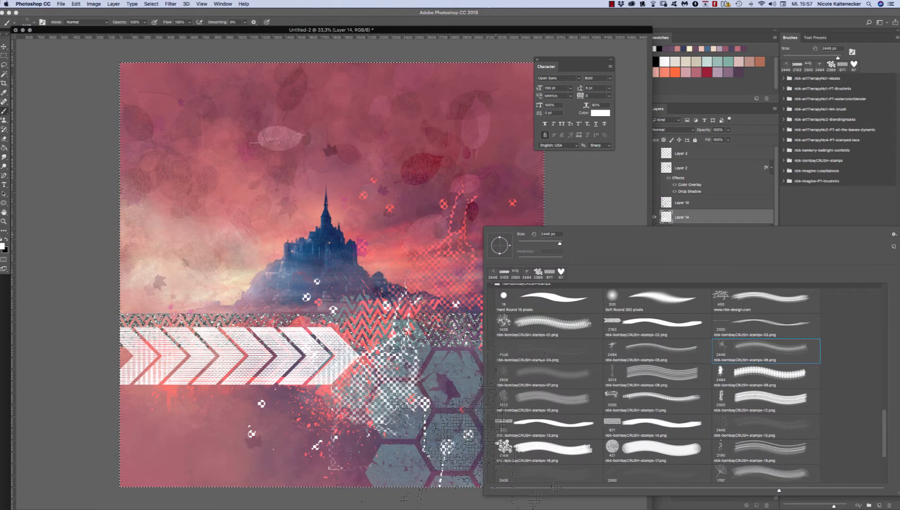
{"action": "double_click", "coordinate": [504, 395]}
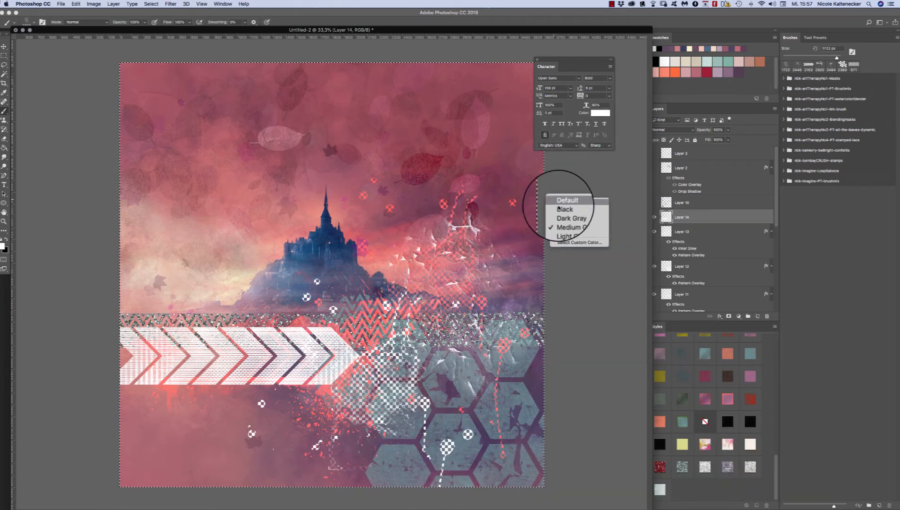
{"action": "key", "text": "Escape"}
- Add a new layer and stamp a white butterfly at the arrow tip with the bombayCRUSH-stamps-23 brush
{"action": "key", "text": "super+shift+n"}
{"action": "key", "text": "Return"}
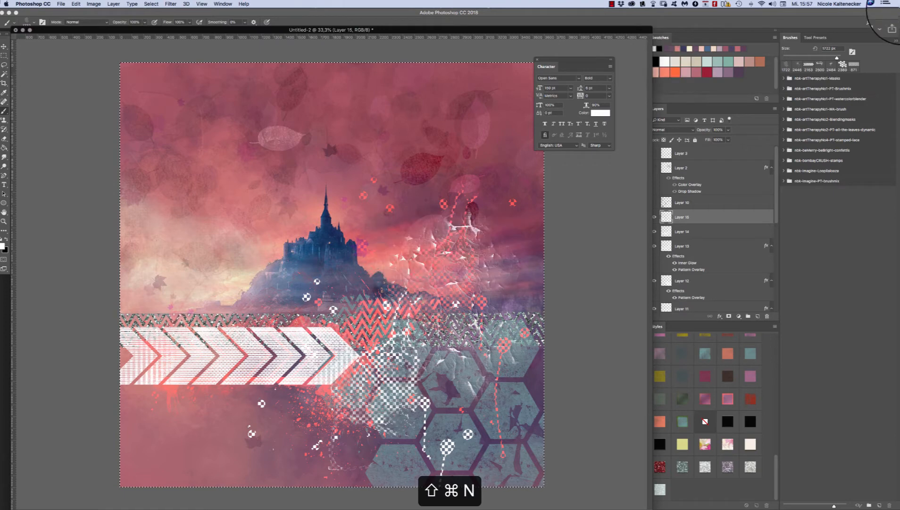
{"action": "right_click", "coordinate": [376, 312]}
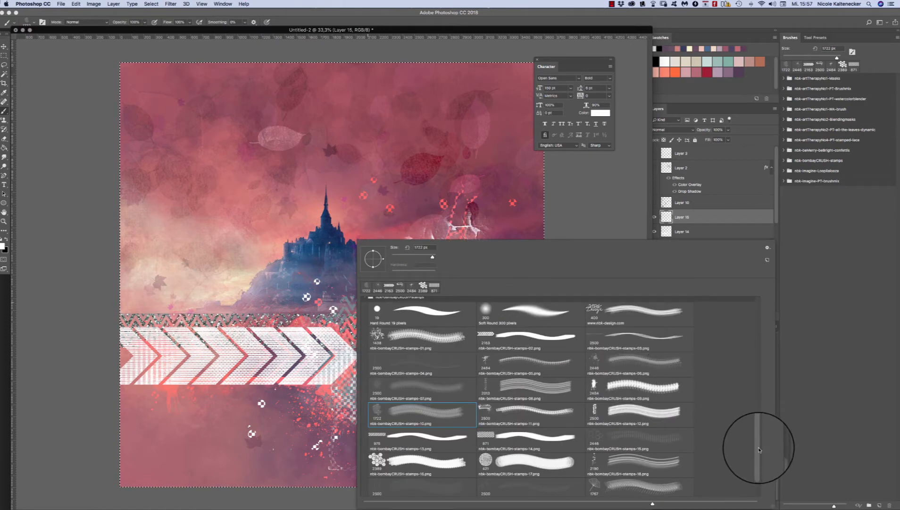
{"action": "scroll", "coordinate": [759, 450], "scroll_direction": "down", "scroll_amount": 5}
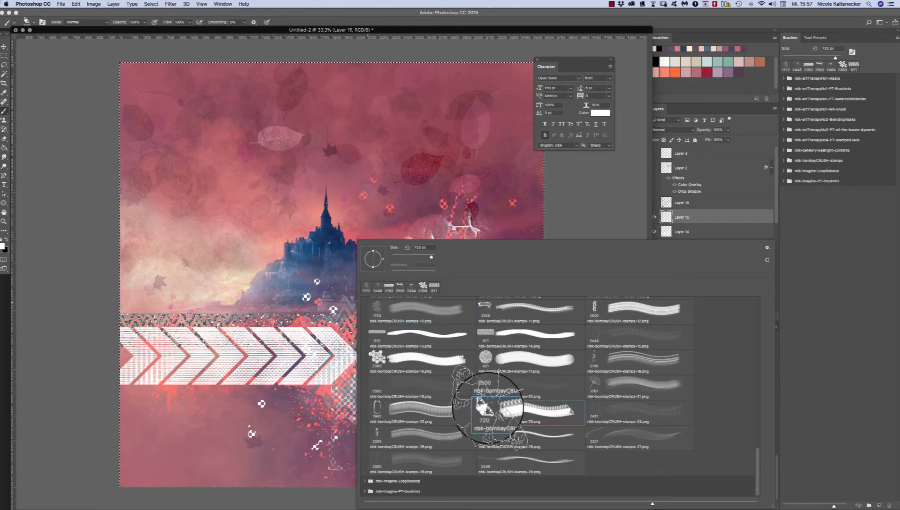
{"action": "double_click", "coordinate": [487, 407]}
{"action": "left_click", "coordinate": [365, 298]}
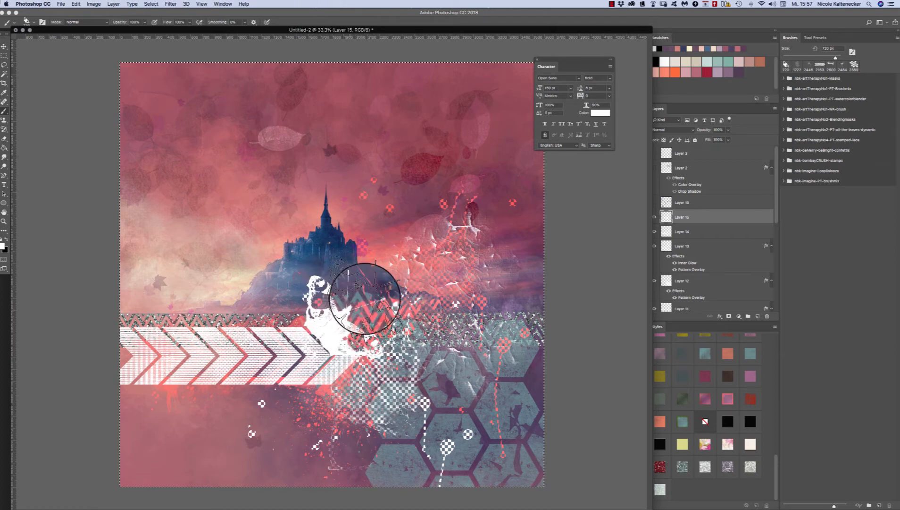
- Try the floral and grey glitter layer styles on the butterfly, finishing with the dark brown style
{"action": "left_click", "coordinate": [706, 442]}
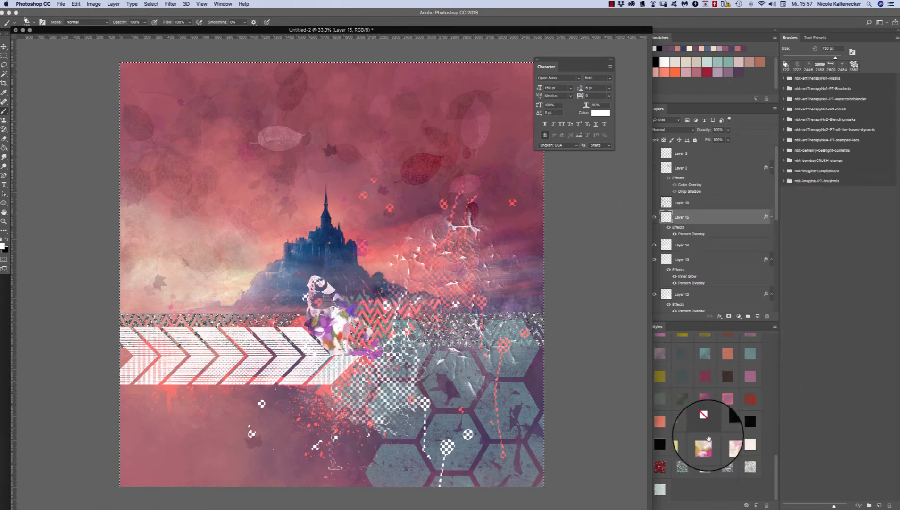
{"action": "left_click", "coordinate": [726, 463]}
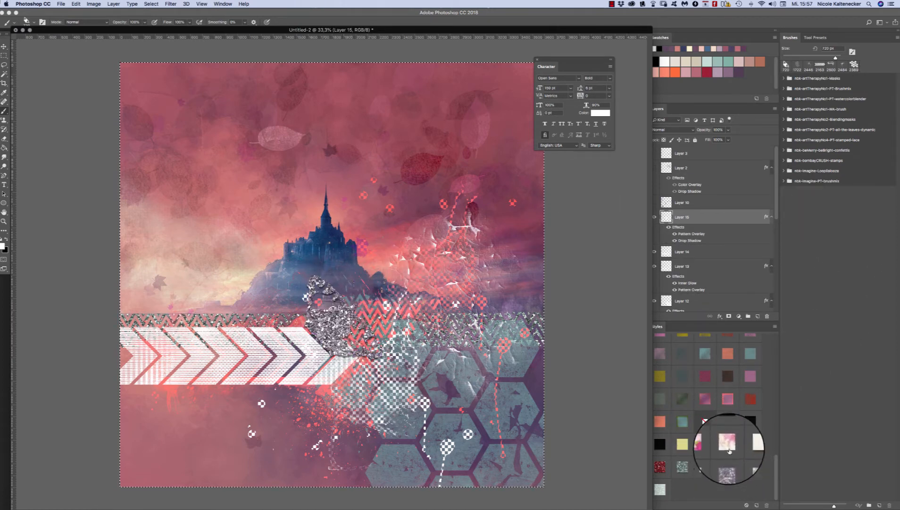
{"action": "left_click", "coordinate": [733, 376]}
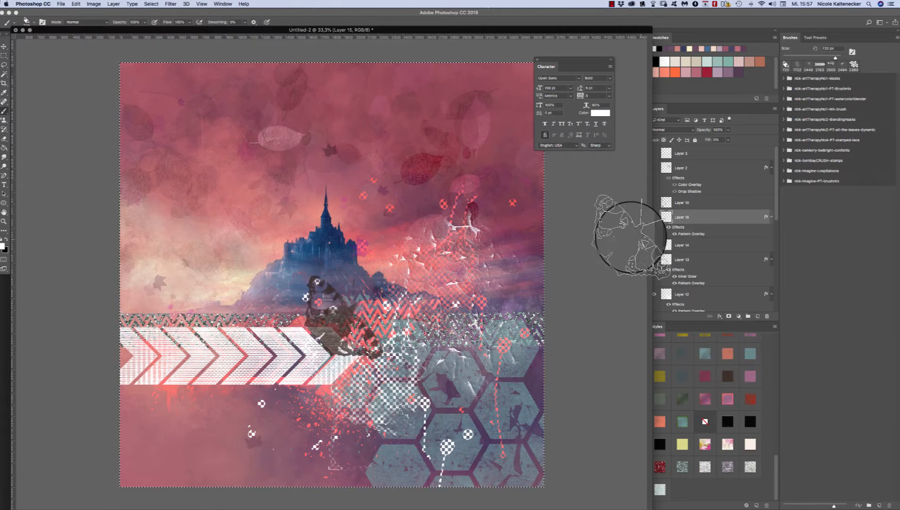
- Apply the crimson layer style to Layer 14 with the white chevron arrow, checkered splatter and cracked texture
{"action": "left_click", "coordinate": [716, 243]}
{"action": "left_click", "coordinate": [704, 375]}
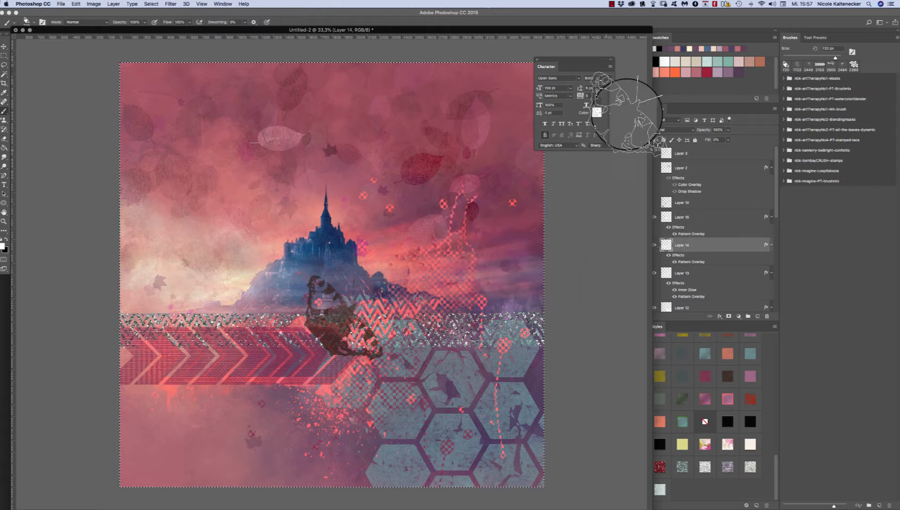
- Add a new layer and stamp a white column of hearts to the castle's right with the bombayCRUSH-stamps-25 brush
{"action": "key", "text": "shift+super+n"}
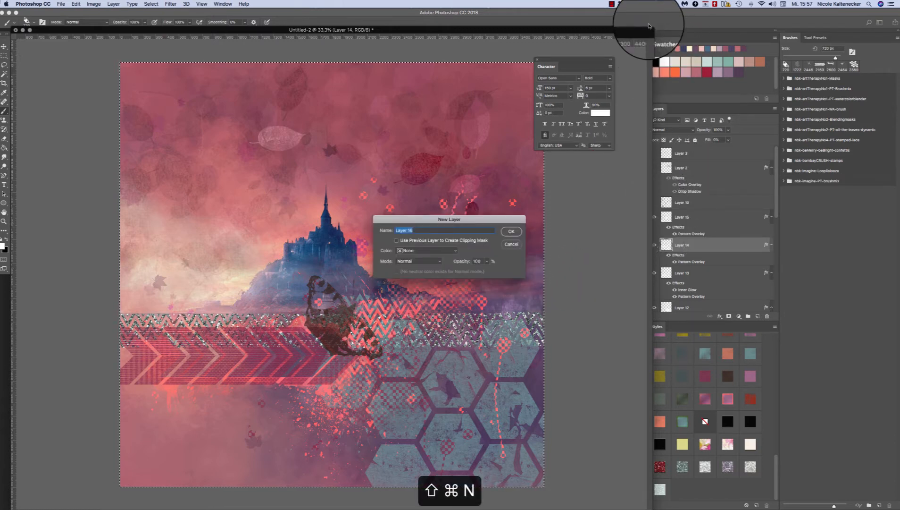
{"action": "key", "text": "Return"}
{"action": "right_click", "coordinate": [447, 242]}
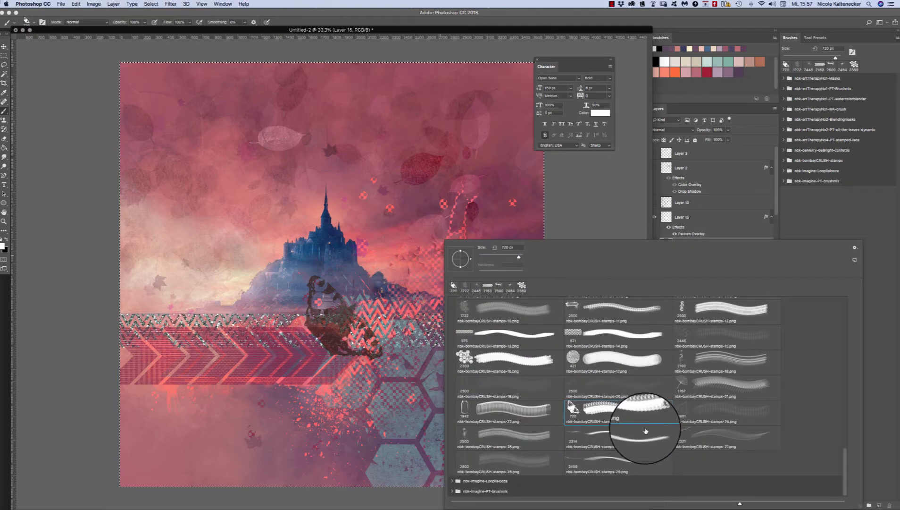
{"action": "double_click", "coordinate": [466, 432]}
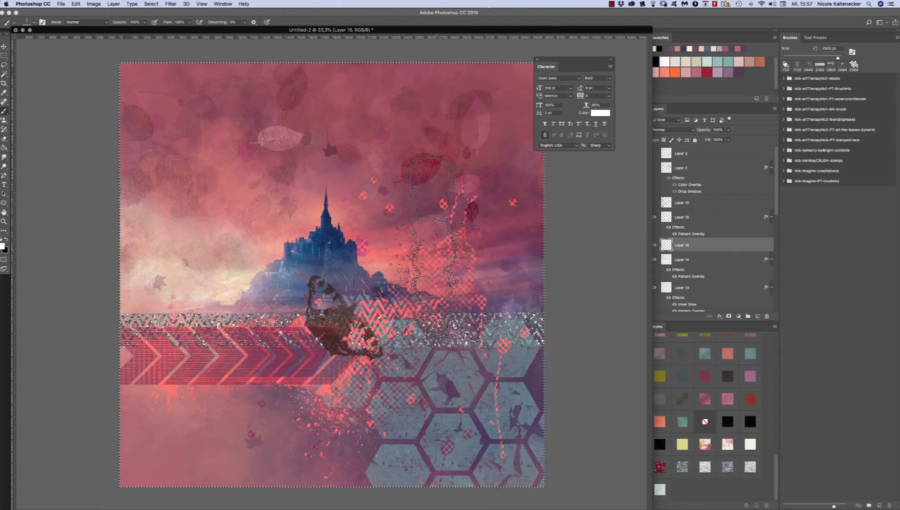
{"action": "left_click", "coordinate": [435, 246]}
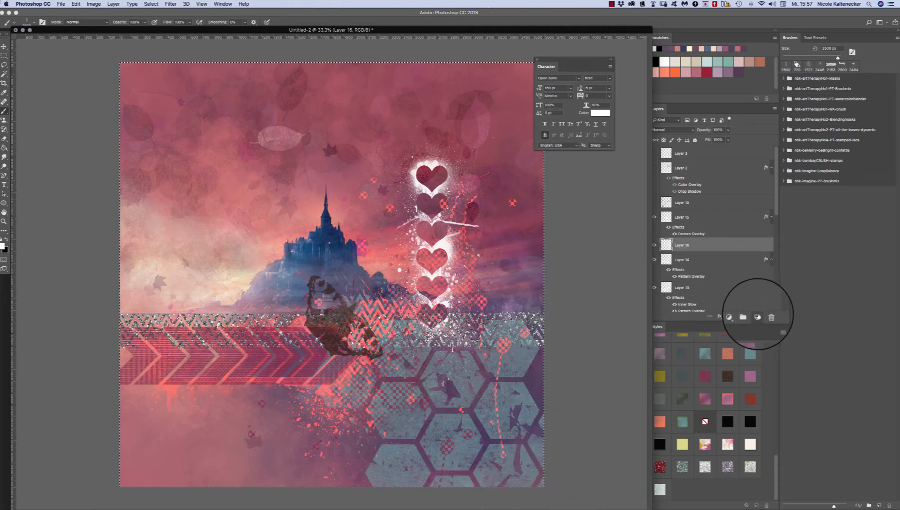
- Add another layer and stamp a white looping scribble beside the butterfly with the nbk-imagine-Loopilalooza15 brush
{"action": "left_click", "coordinate": [758, 317]}
{"action": "right_click", "coordinate": [411, 358]}
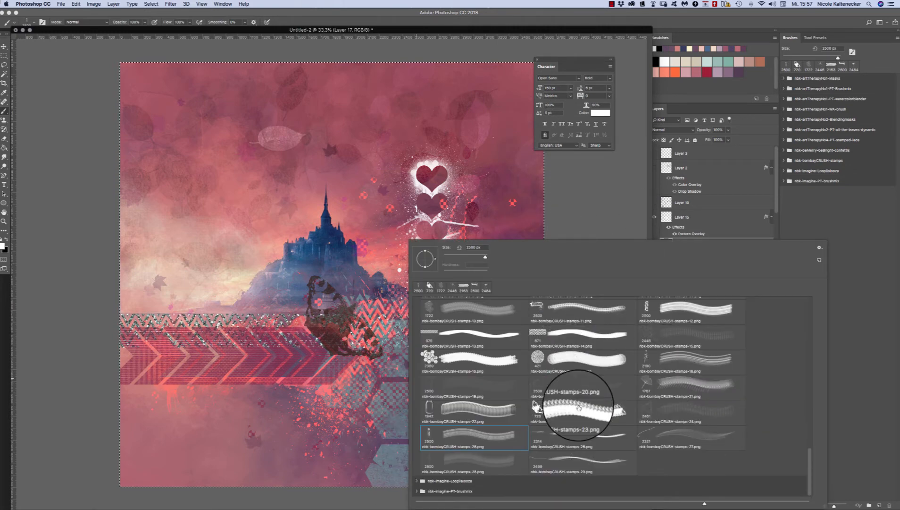
{"action": "left_click", "coordinate": [421, 482]}
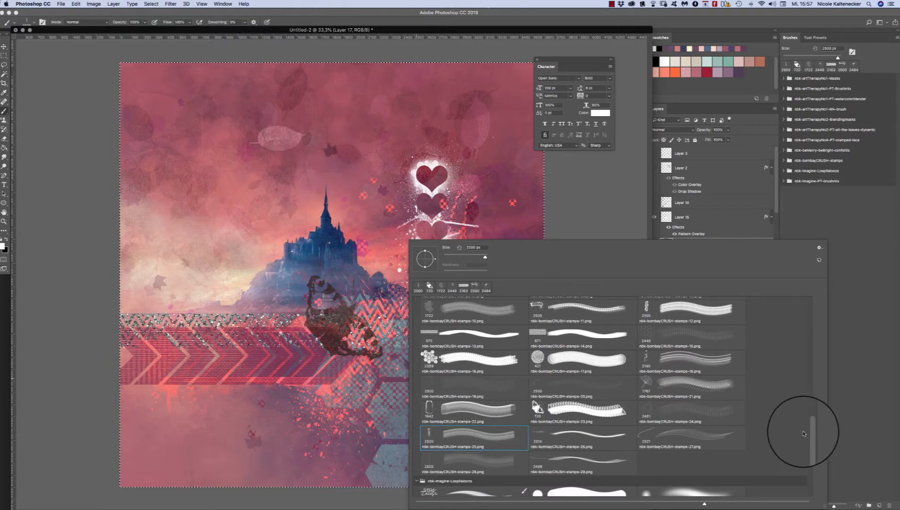
{"action": "left_click_drag", "start_coordinate": [807, 437], "coordinate": [808, 454]}
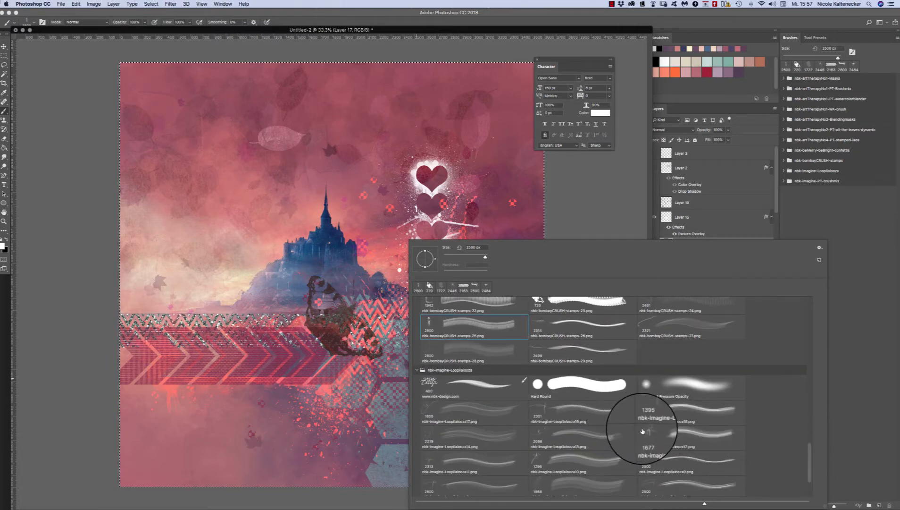
{"action": "double_click", "coordinate": [659, 410]}
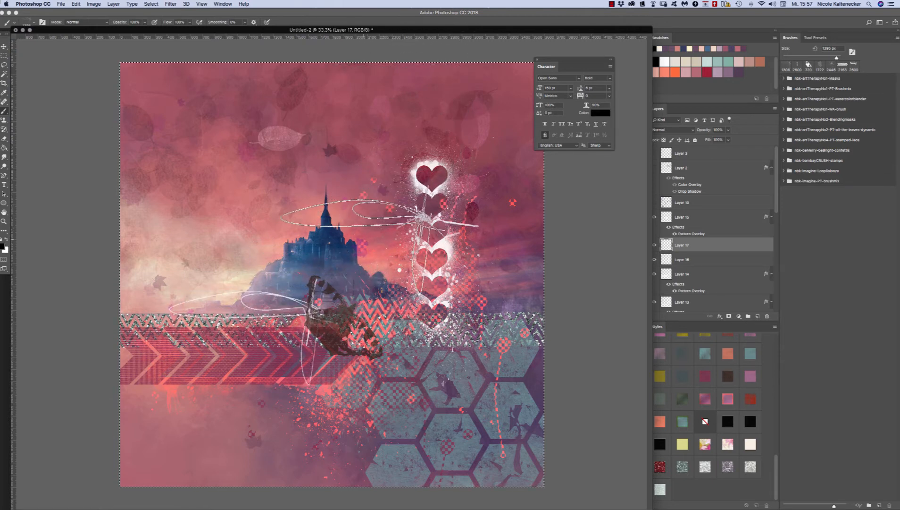
- Stamp black scribbles over the butterfly with Loopilalooza10 and across the sky and hearts with Loopilalooza8
{"action": "right_click", "coordinate": [367, 241]}
{"action": "double_click", "coordinate": [494, 454]}
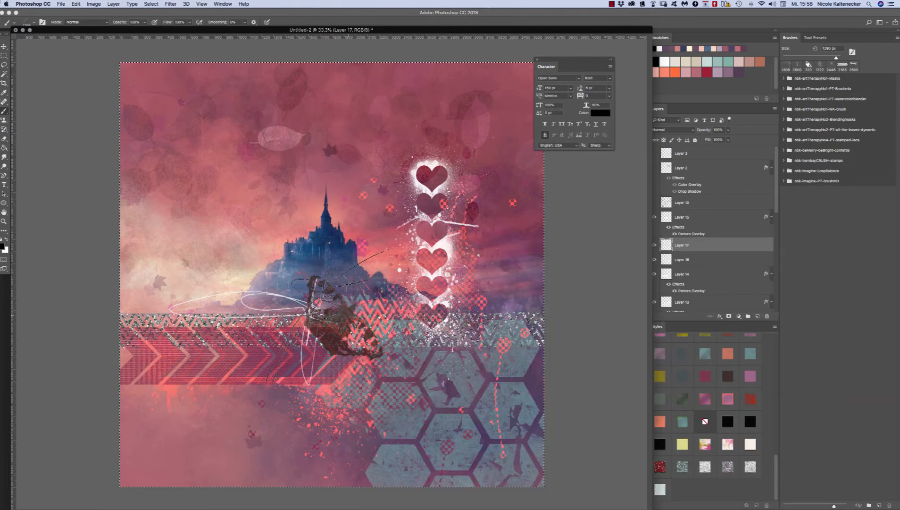
{"action": "right_click", "coordinate": [462, 169]}
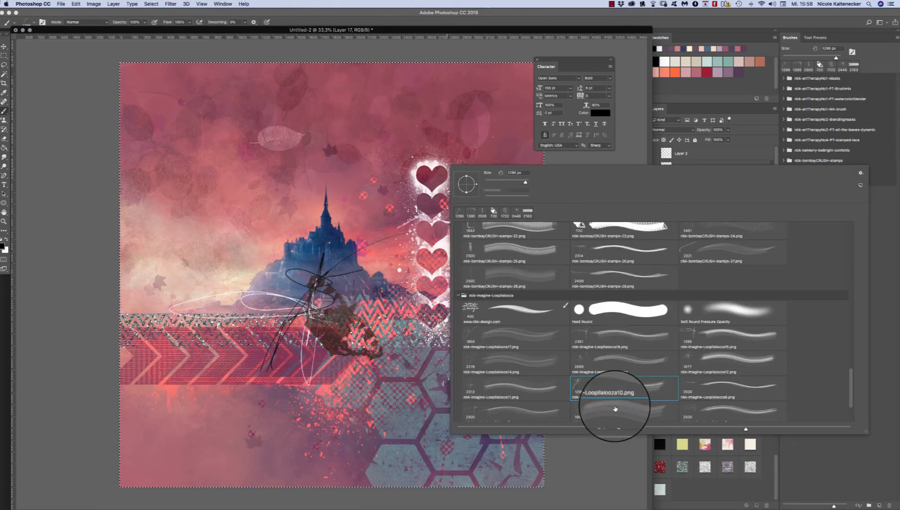
{"action": "double_click", "coordinate": [476, 402]}
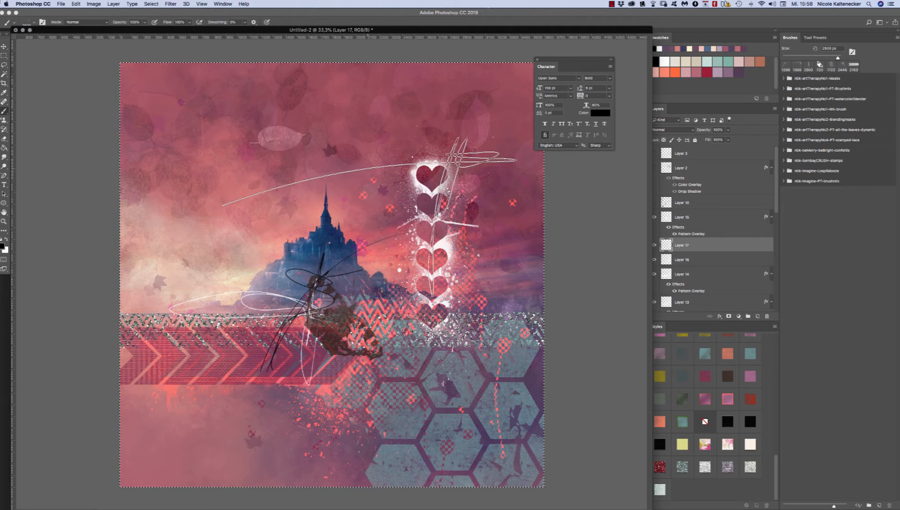
- Stamp a black dotted city skyline above the chevron band, left of the castle, with the nbk-imagine-PT-brushmix14 brush
{"action": "right_click", "coordinate": [542, 297]}
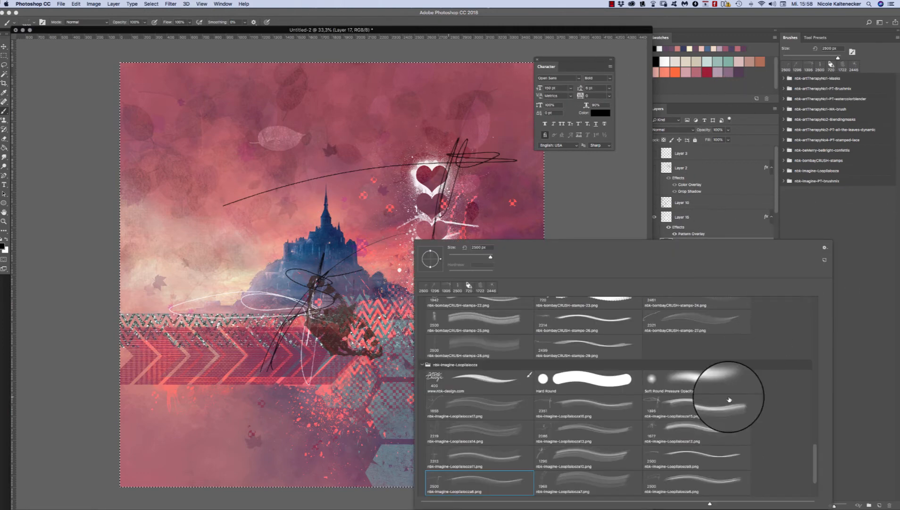
{"action": "left_click", "coordinate": [422, 364]}
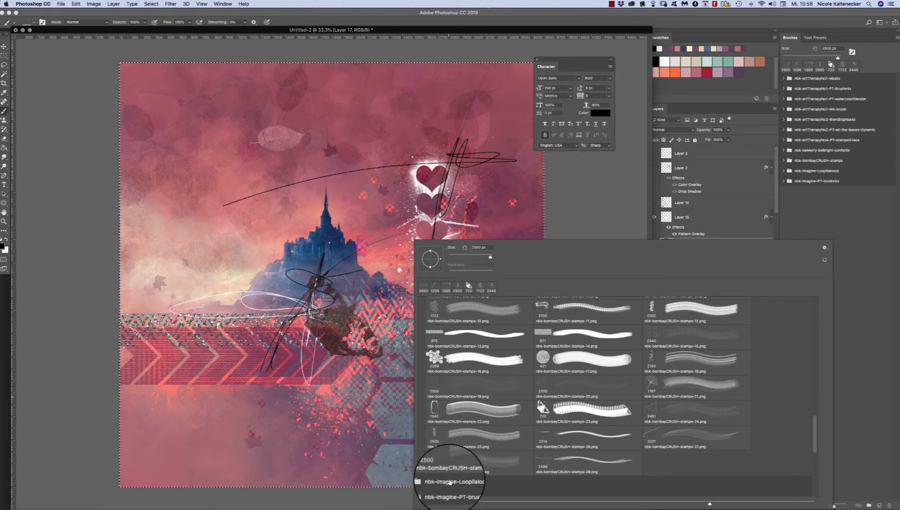
{"action": "mouse_move", "coordinate": [814, 431]}
{"action": "left_mouse_down"}
{"action": "mouse_move", "coordinate": [817, 455]}
{"action": "mouse_move", "coordinate": [748, 481]}
{"action": "left_mouse_up"}
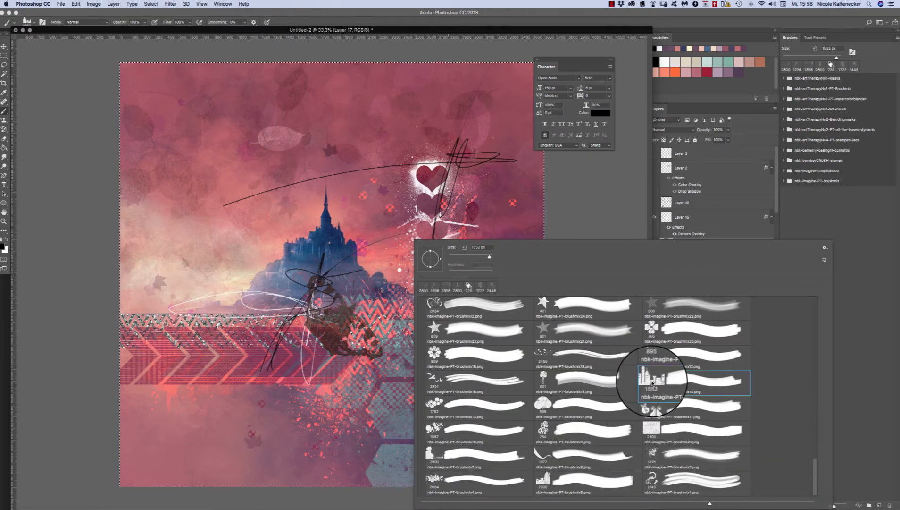
{"action": "double_click", "coordinate": [653, 382]}
{"action": "left_click", "coordinate": [213, 259]}
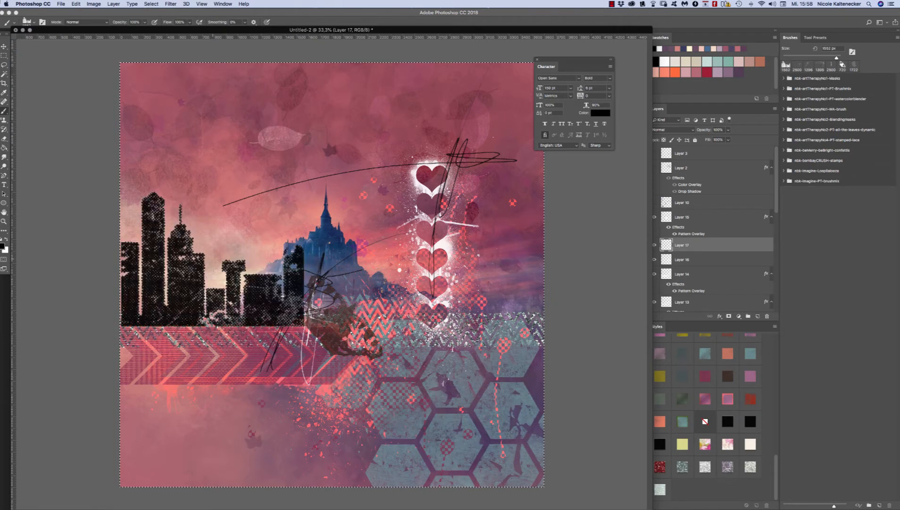
- Stamp a black dotted paint splatter around the butterfly on a new layer with the nbk-imagine-PT-brushmix5 brush
{"action": "right_click", "coordinate": [427, 332]}
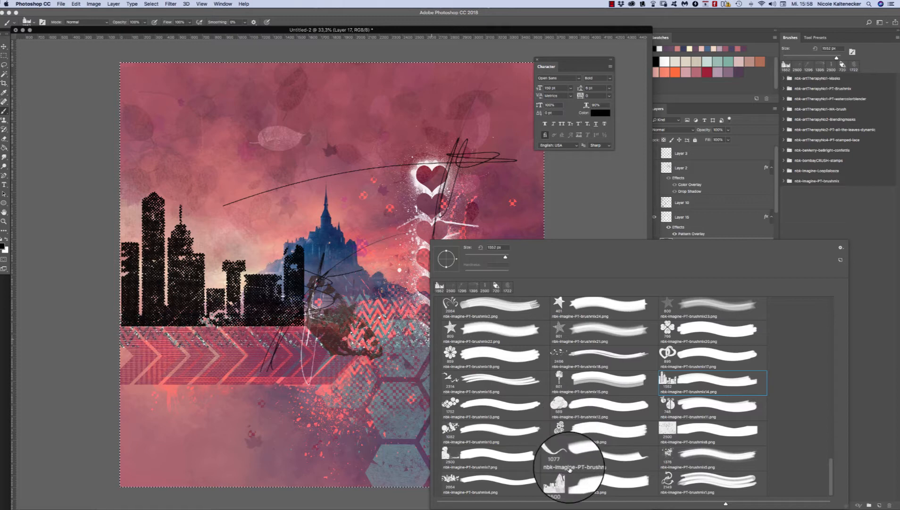
{"action": "double_click", "coordinate": [668, 453]}
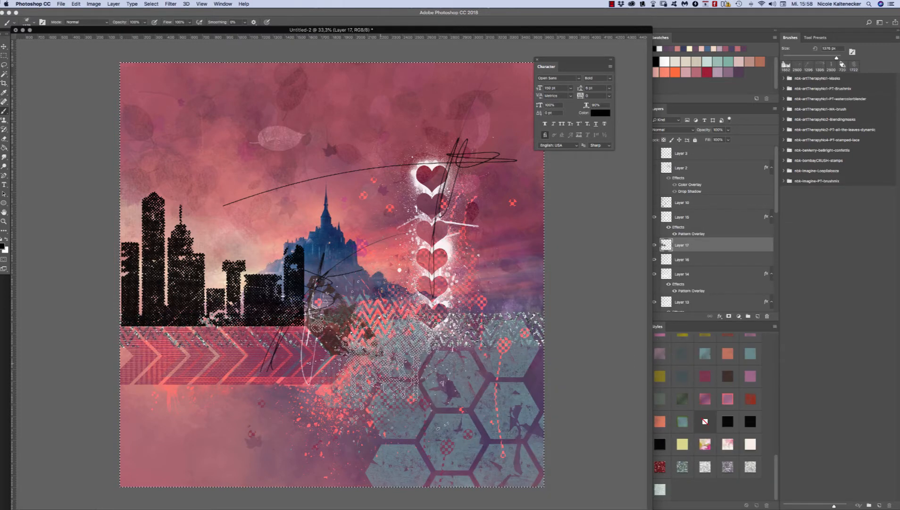
{"action": "left_click", "coordinate": [353, 354]}
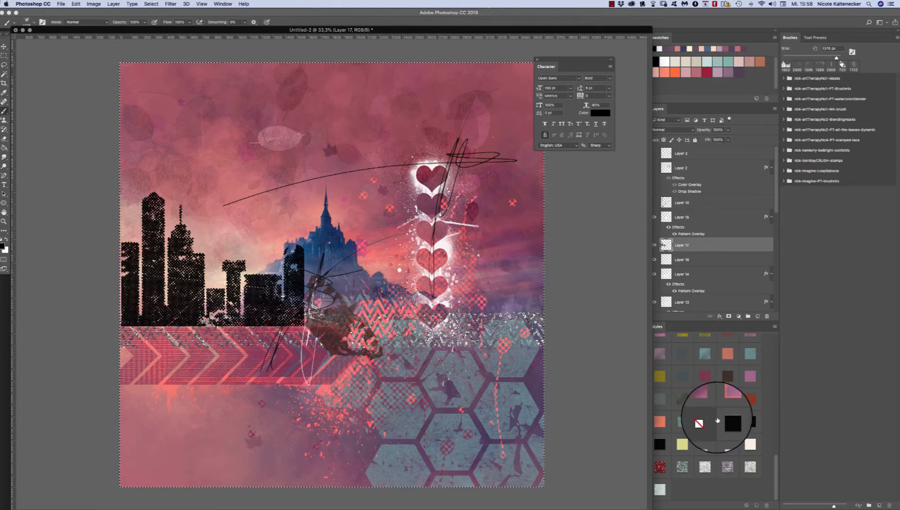
{"action": "key", "text": "shift+super+n"}
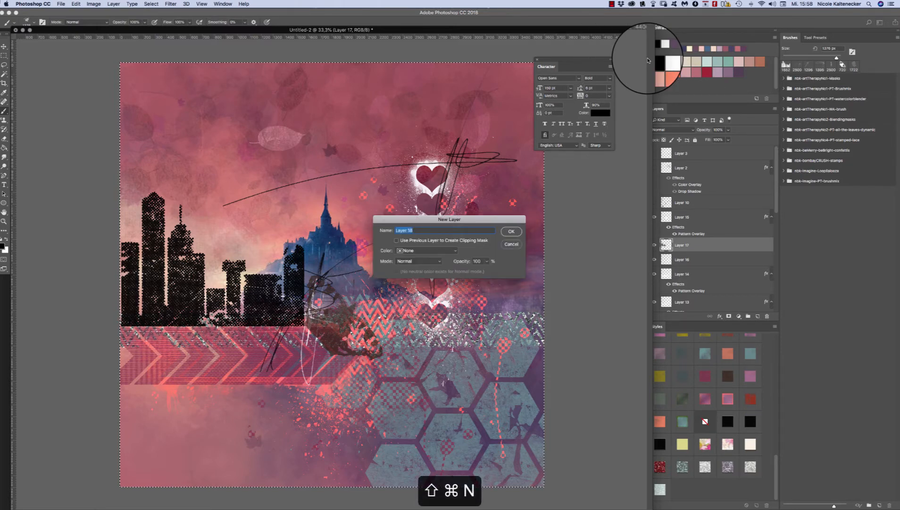
{"action": "key", "text": "Return"}
{"action": "left_click", "coordinate": [344, 352]}
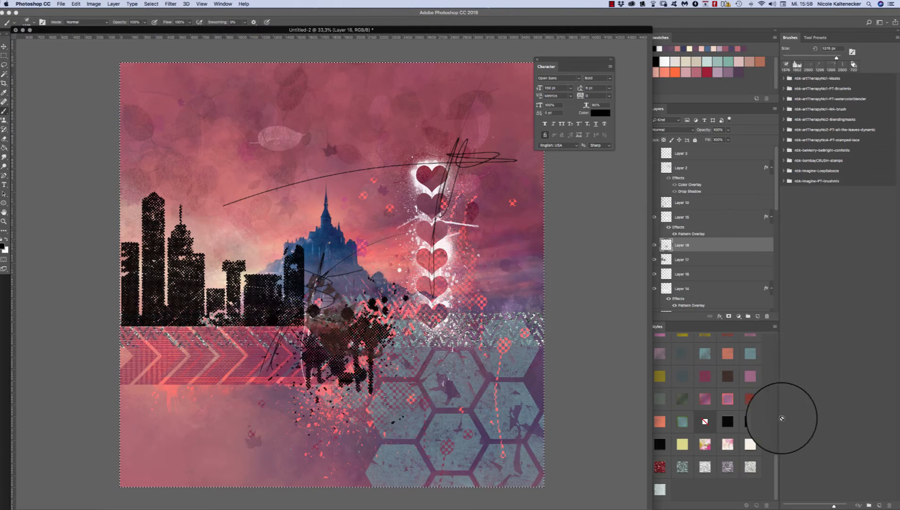
- Try the coral-edged pink layer style on the splatter, finishing with the silvery white glitter style
{"action": "left_click", "coordinate": [728, 400]}
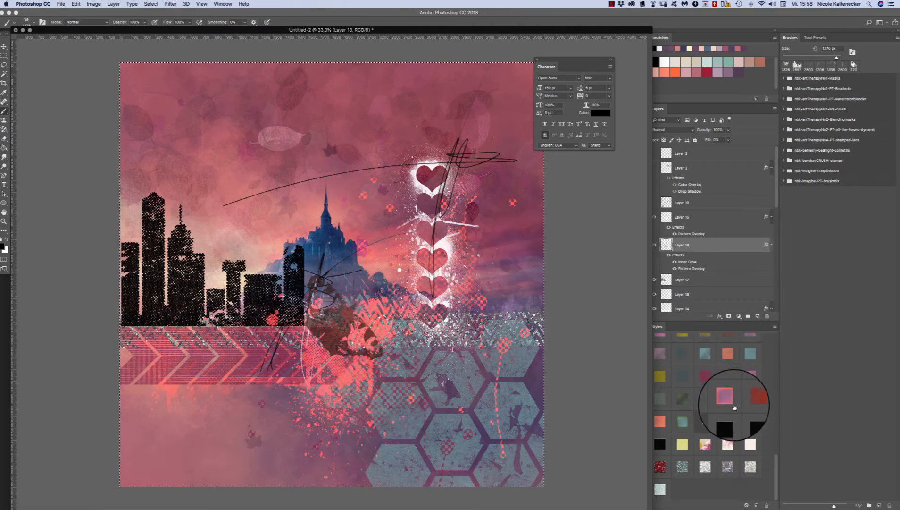
{"action": "left_click", "coordinate": [750, 444]}
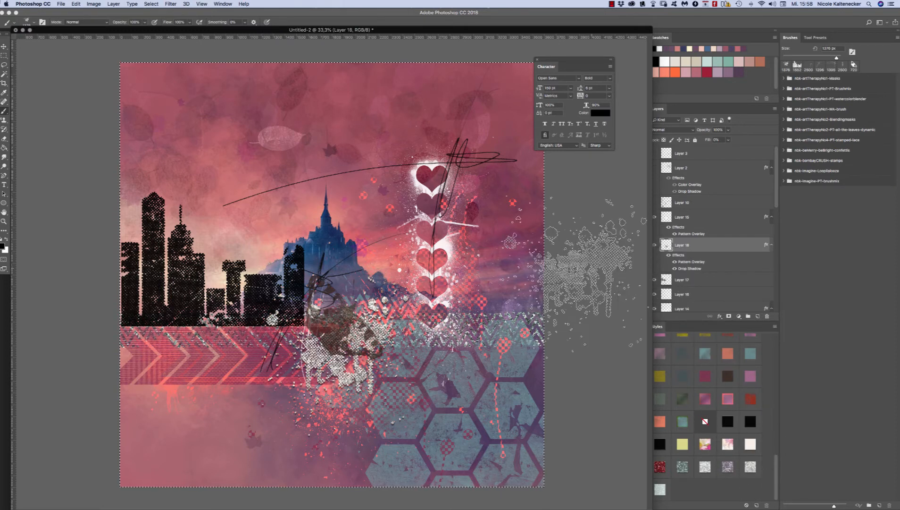
{"action": "right_click", "coordinate": [552, 310]}
{"action": "left_click", "coordinate": [588, 419]}
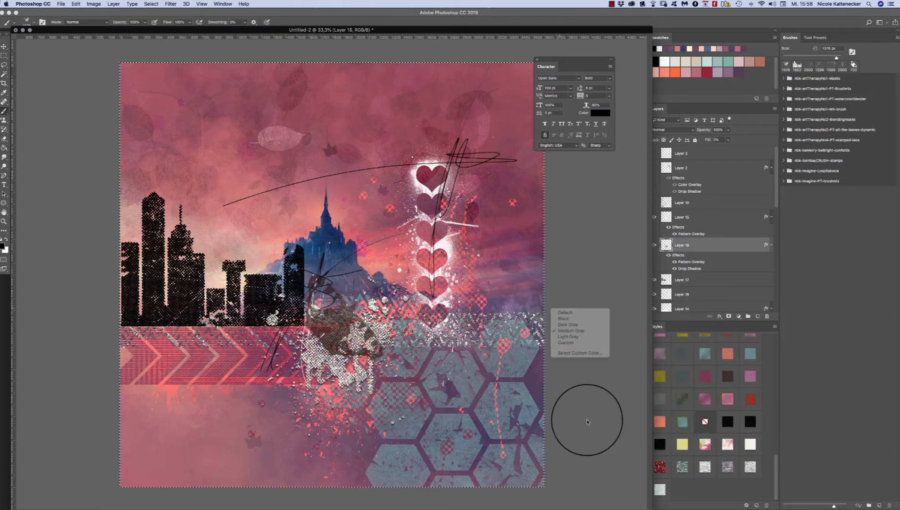
- Stamp the nbk-imagine-PT-brushmix3 city buildings over the sky right of the castle at a brush size of about 1500 px
{"action": "right_click", "coordinate": [488, 351]}
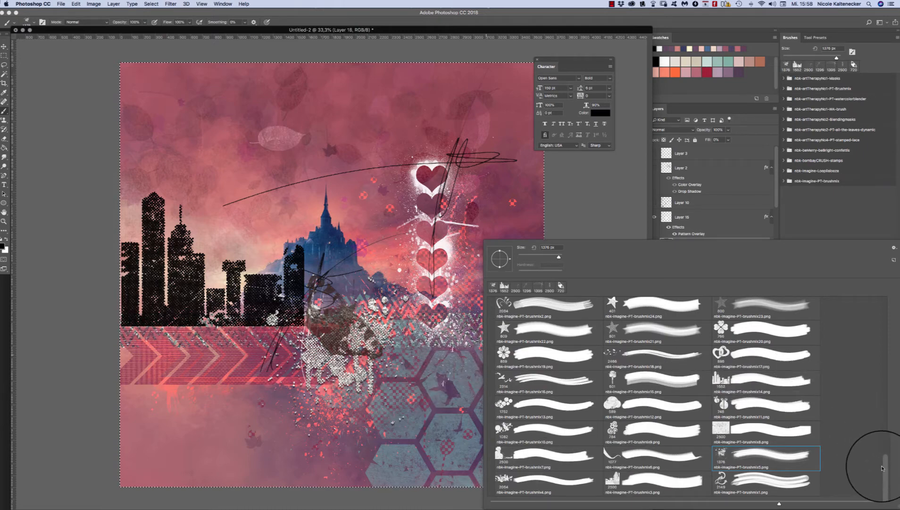
{"action": "double_click", "coordinate": [616, 477]}
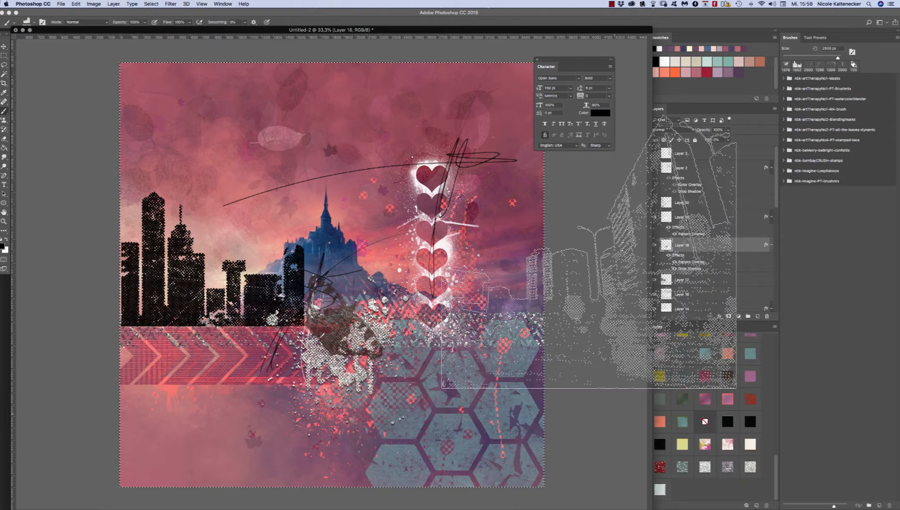
{"action": "key", "text": "bracketleft"}
{"action": "key", "text": "bracketleft"}
{"action": "key", "text": "bracketleft"}
{"action": "key", "text": "bracketleft"}
{"action": "key", "text": "bracketleft"}
{"action": "key", "text": "bracketleft"}
{"action": "key", "text": "bracketleft"}
{"action": "key", "text": "bracketleft"}
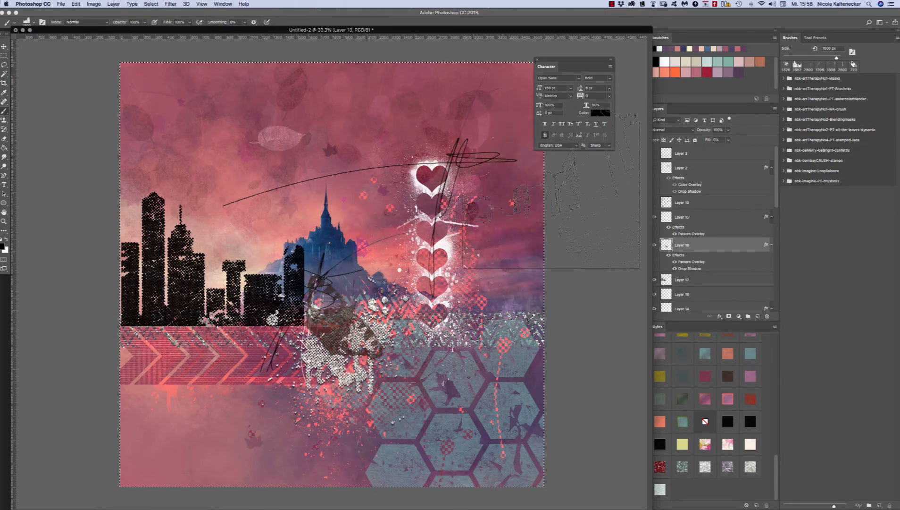
{"action": "left_click", "coordinate": [459, 234]}
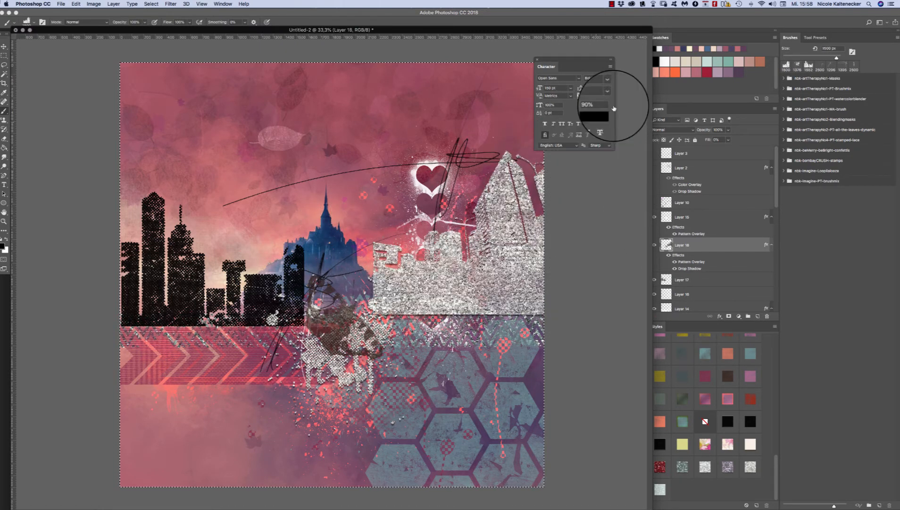
- Try the purple-pink gradient style on the buildings layer, finishing with the coral-edged inner glow style
{"action": "left_click", "coordinate": [709, 395]}
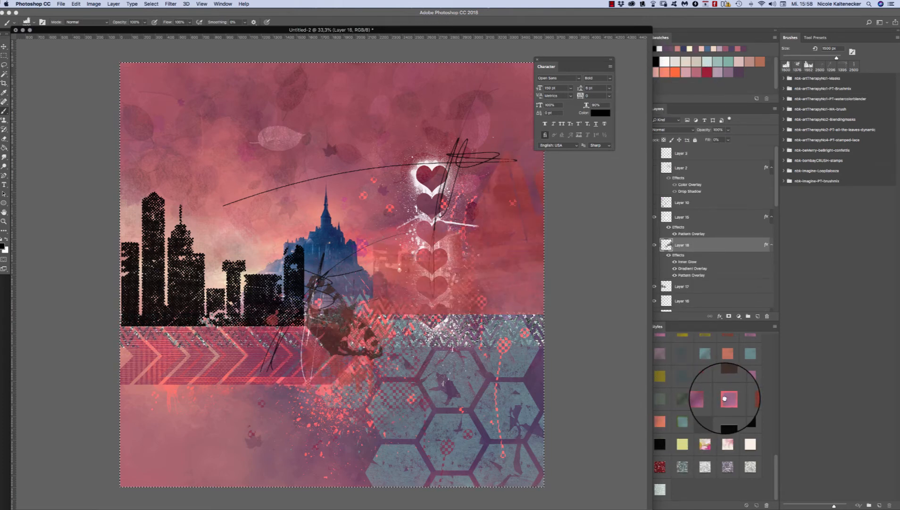
{"action": "left_click", "coordinate": [722, 400]}
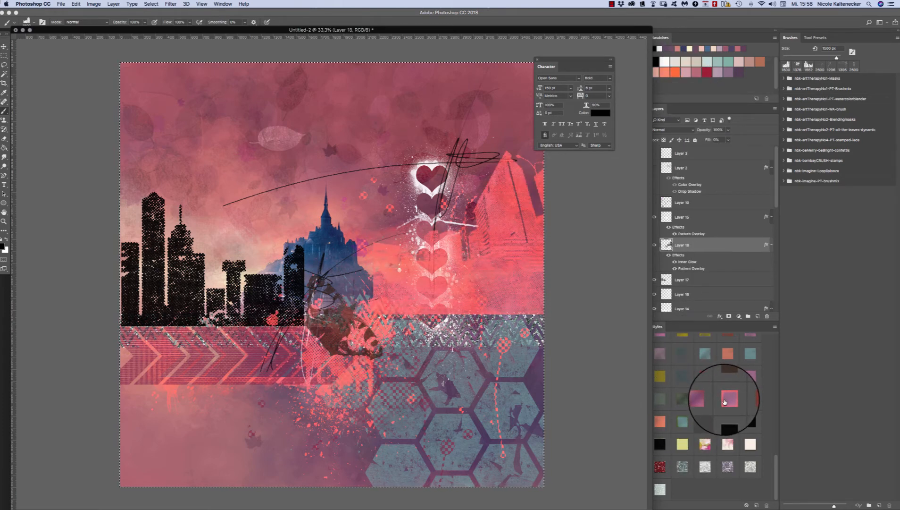
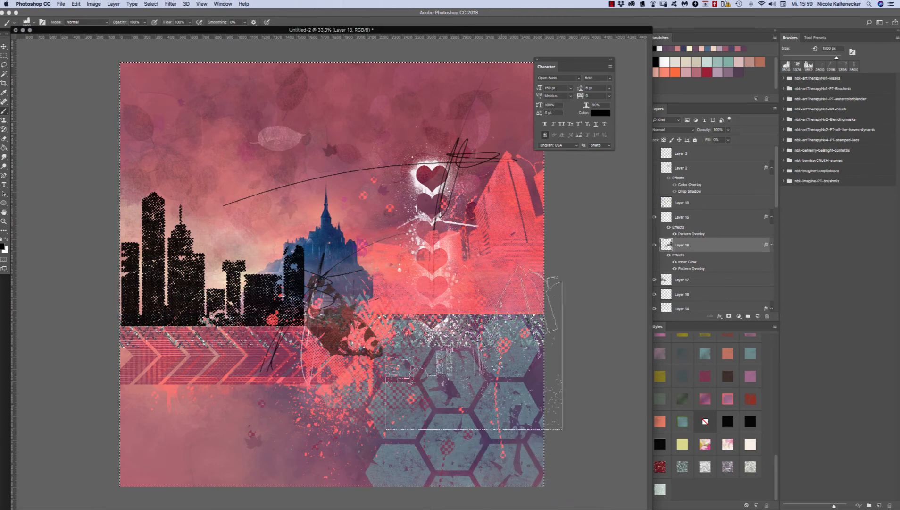
- Choose the nbk-imagine-PT-brushmix16 flying birds brush from the nbk-imagine-PT-brushmix set
{"action": "right_click", "coordinate": [466, 155]}
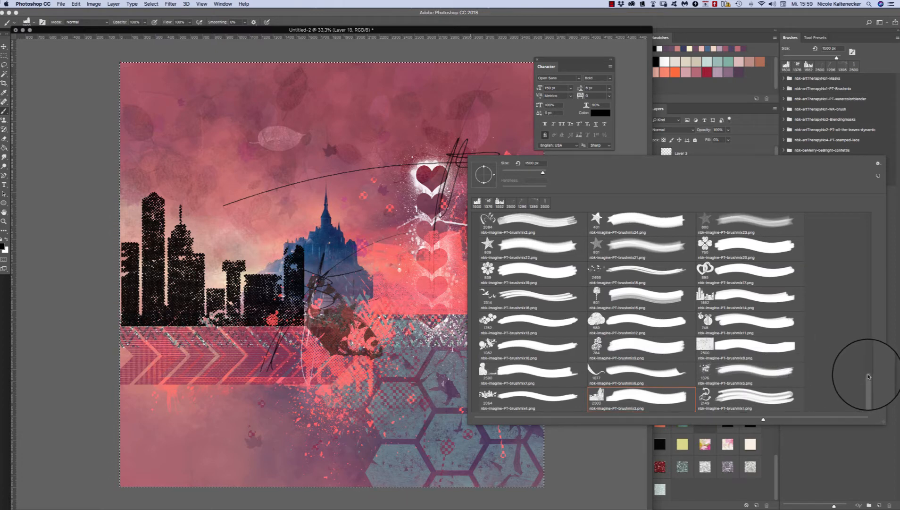
{"action": "scroll", "coordinate": [867, 373], "scroll_direction": "up", "scroll_amount": 3}
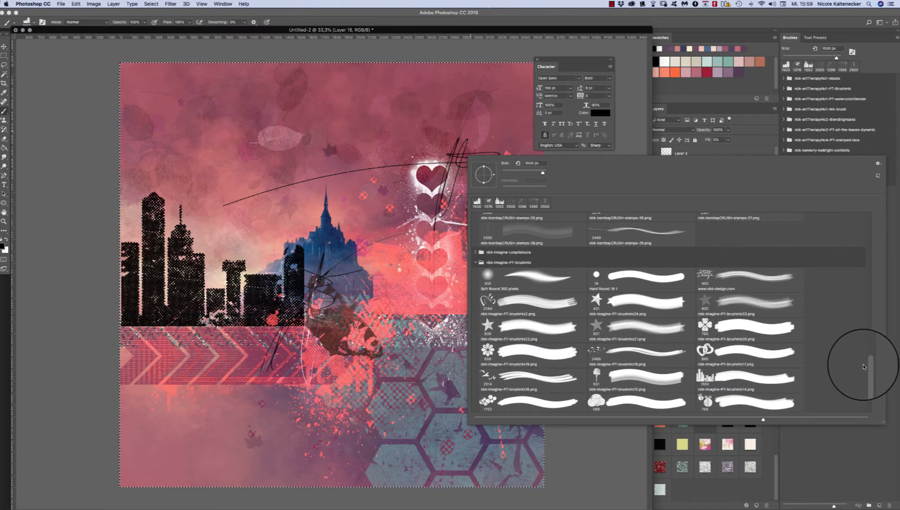
{"action": "scroll", "coordinate": [844, 342], "scroll_direction": "down", "scroll_amount": 1}
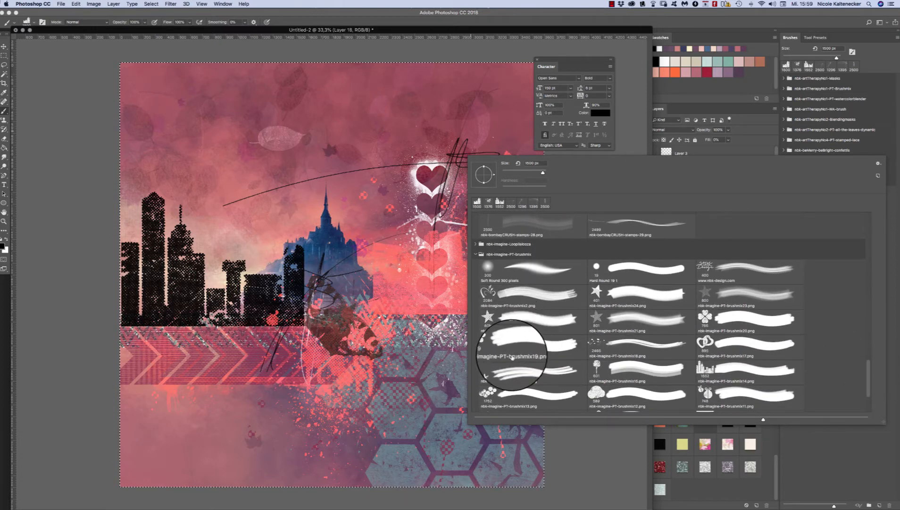
{"action": "left_click", "coordinate": [488, 366]}
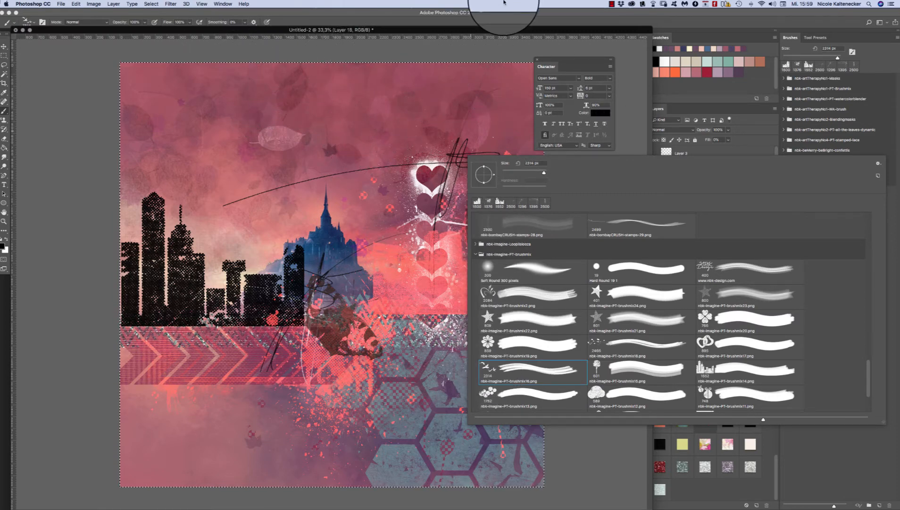
{"action": "left_click", "coordinate": [492, 28]}
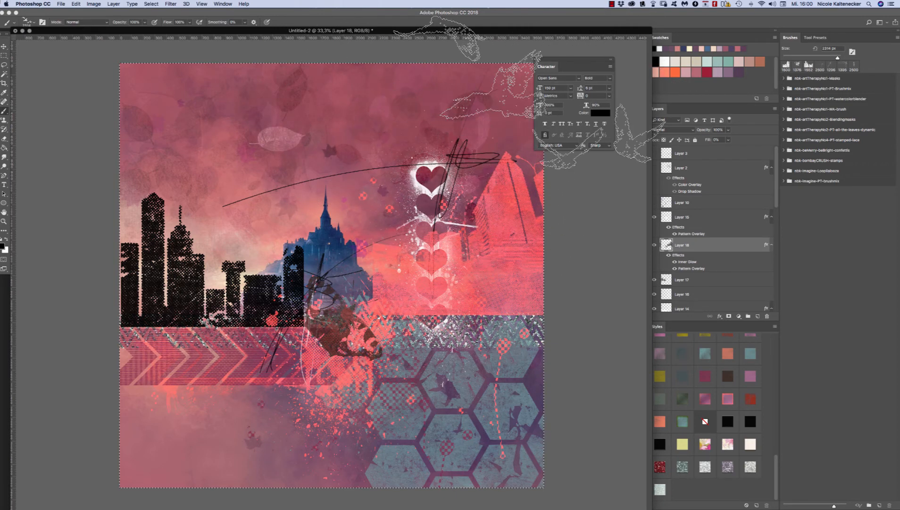
{"action": "left_click", "coordinate": [612, 4]}
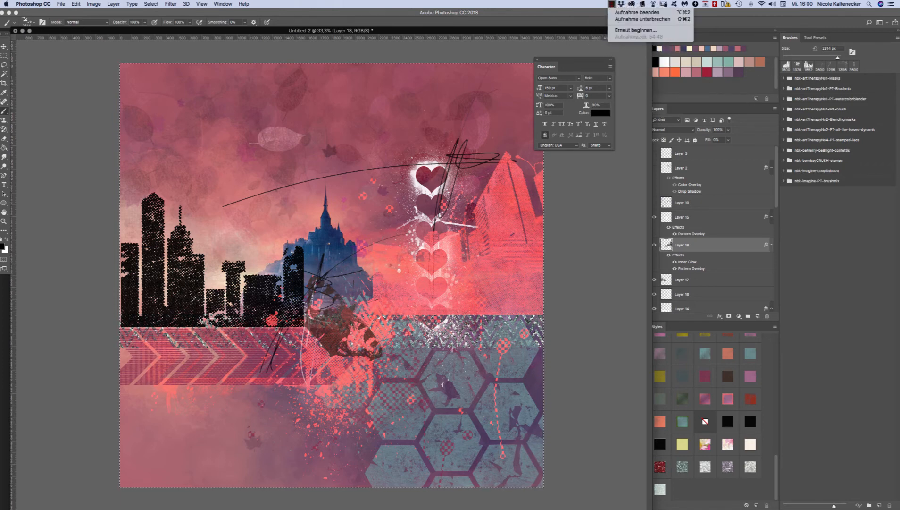
{"action": "left_click", "coordinate": [424, 278]}
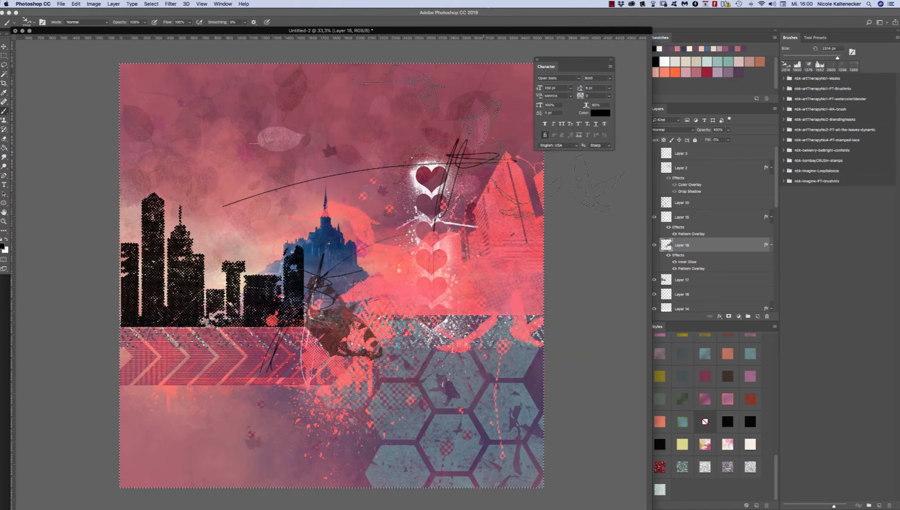
{"action": "key", "text": "ctrl+z"}
- Stamp the black flying birds once on a new layer, spread from the castle's spire to the hearts and the hexagons
{"action": "key", "text": "ctrl+shift+n"}
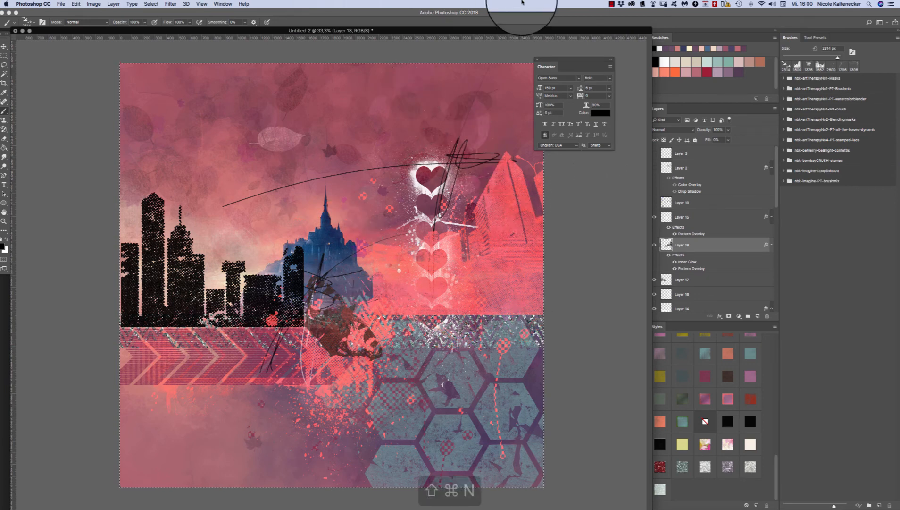
{"action": "key", "text": "Return"}
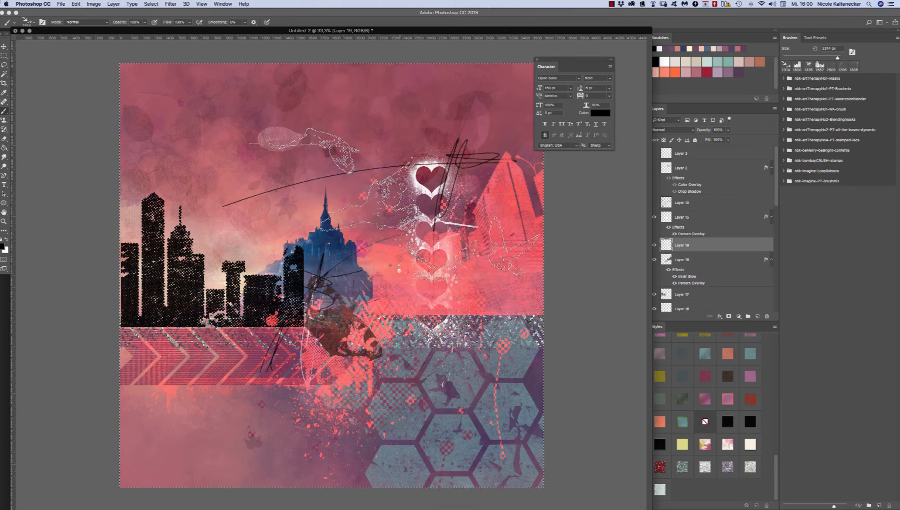
{"action": "left_click", "coordinate": [411, 263]}
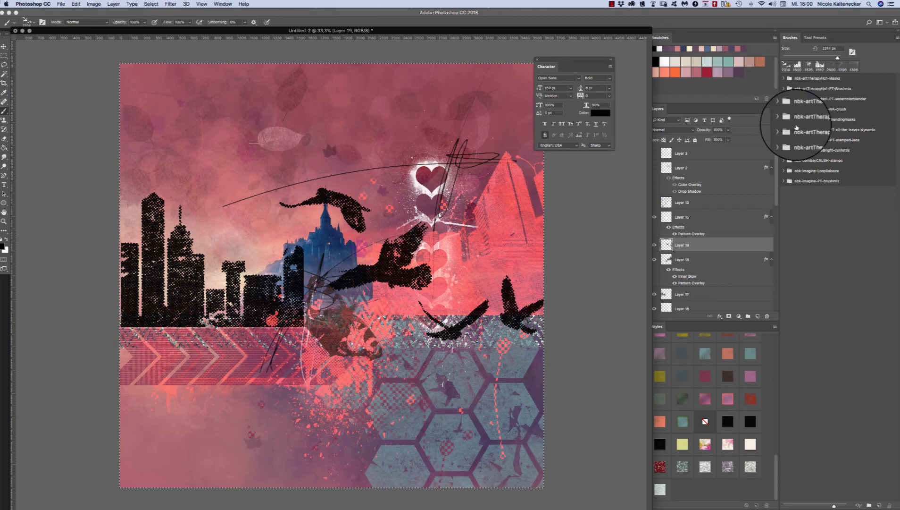
- Try the black bevelled, teal and coral layer styles on the birds layer, finishing with the dark slate pattern overlay style
{"action": "left_click", "coordinate": [728, 422]}
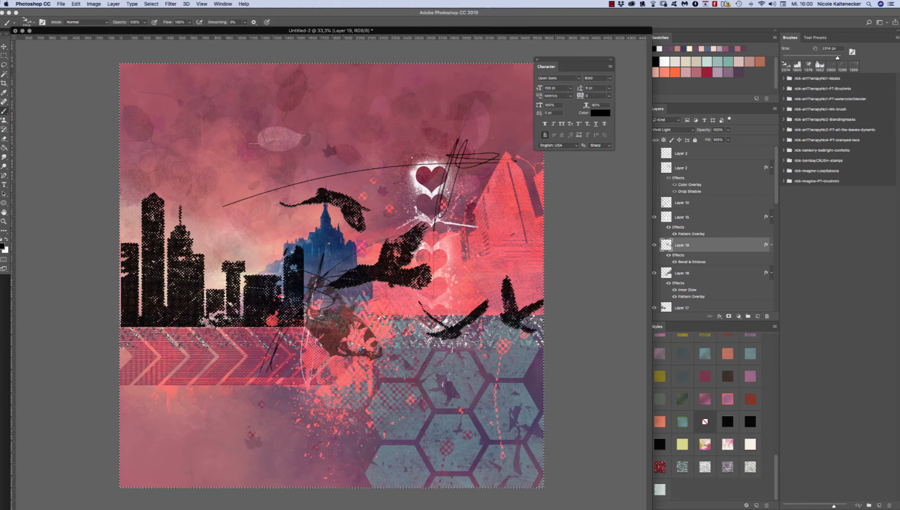
{"action": "left_click", "coordinate": [661, 446]}
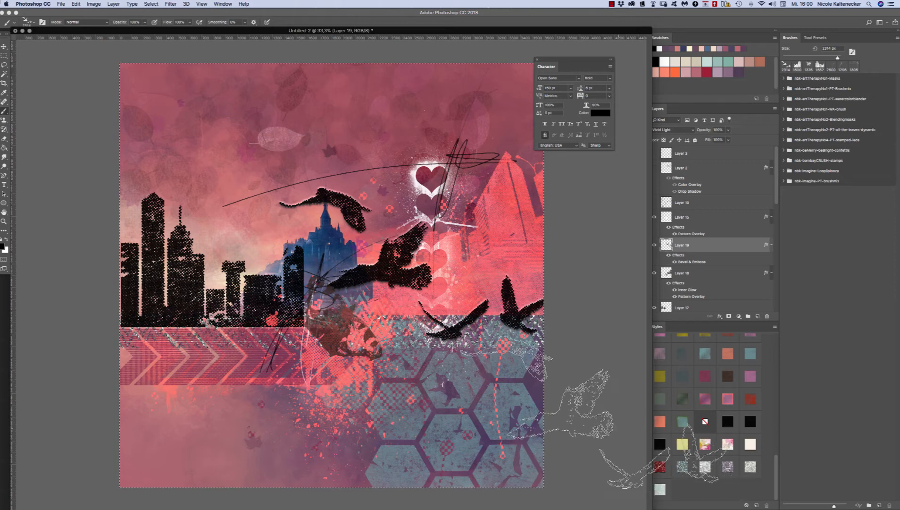
{"action": "left_click", "coordinate": [708, 354]}
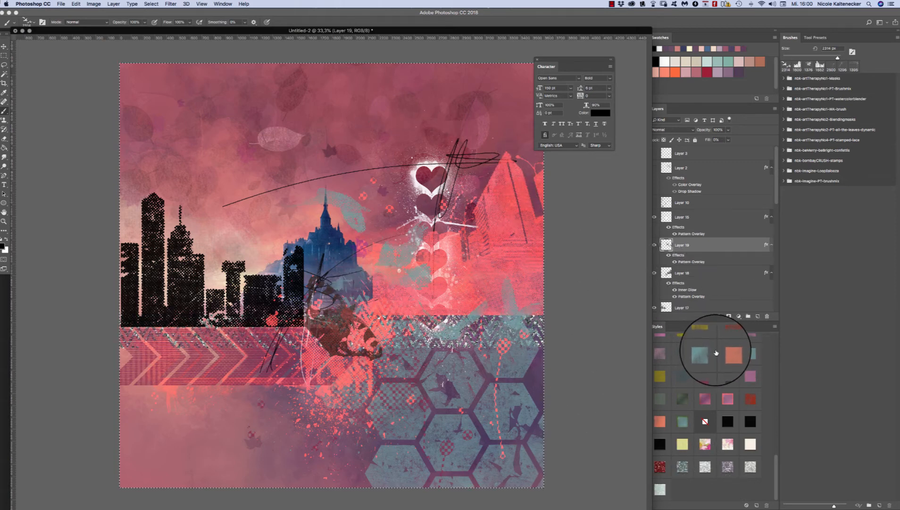
{"action": "left_click", "coordinate": [725, 352]}
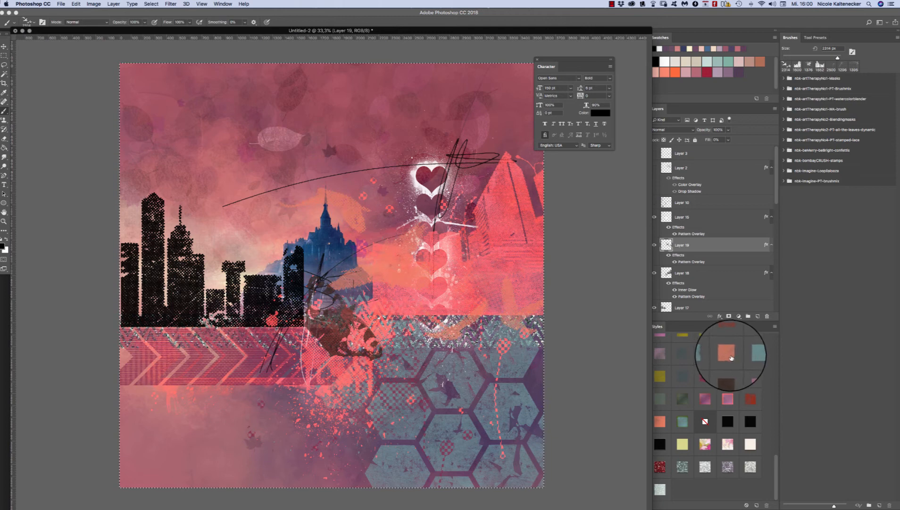
{"action": "left_click", "coordinate": [682, 357]}
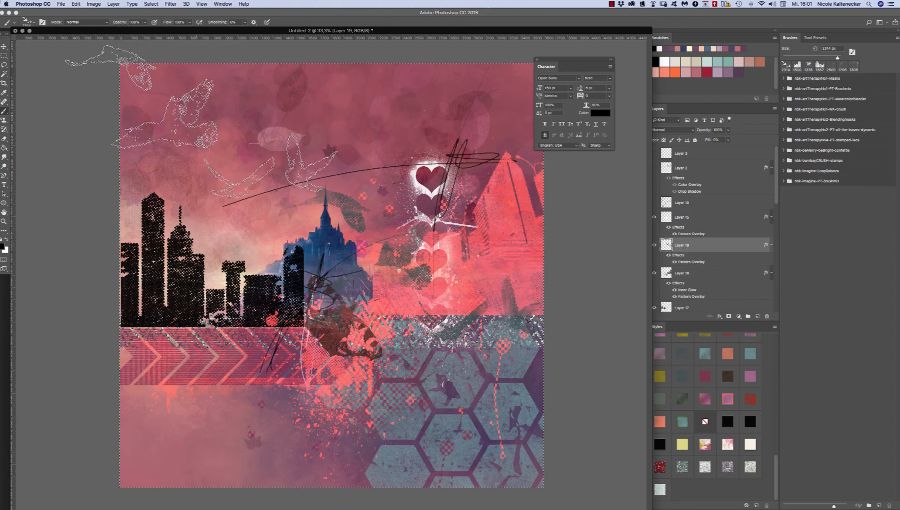
- Stamp two more flocks of birds on the same layer, over the sky above the black skyline and over the coral buildings
{"action": "left_click", "coordinate": [200, 124]}
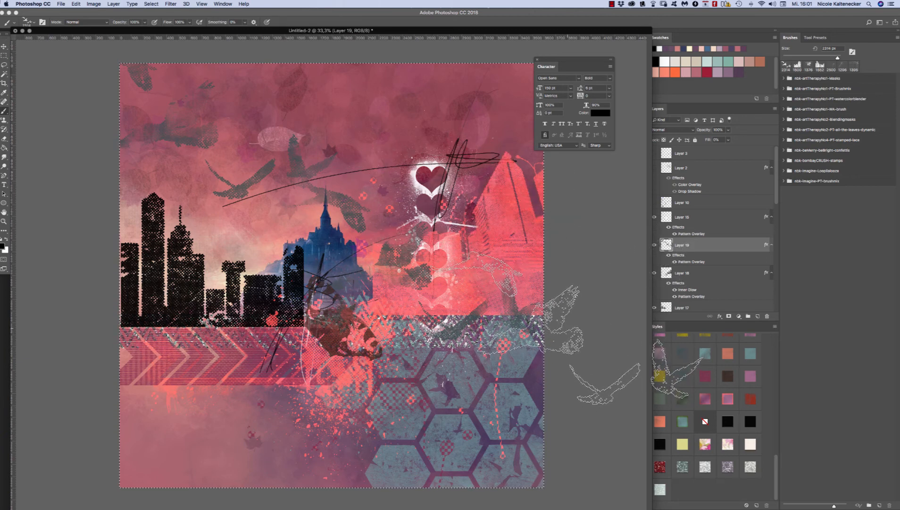
{"action": "left_click", "coordinate": [543, 259]}
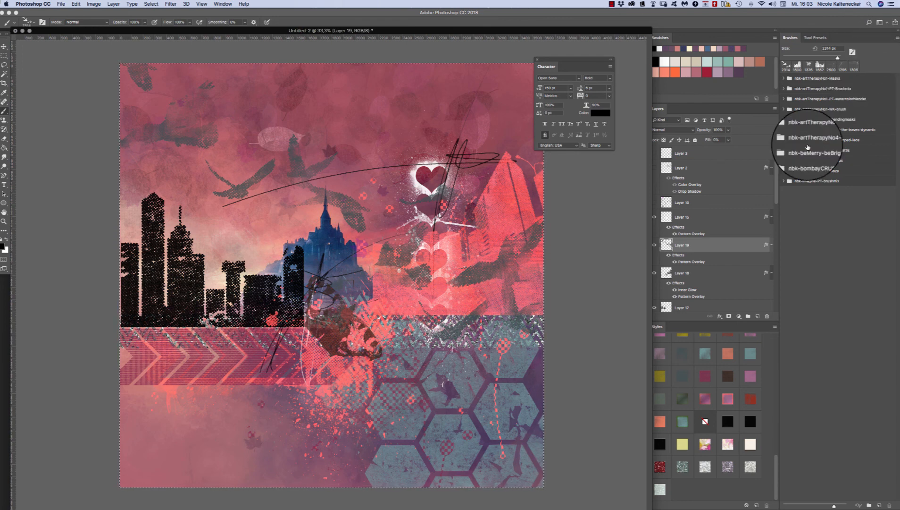
{"action": "left_click", "coordinate": [613, 4]}
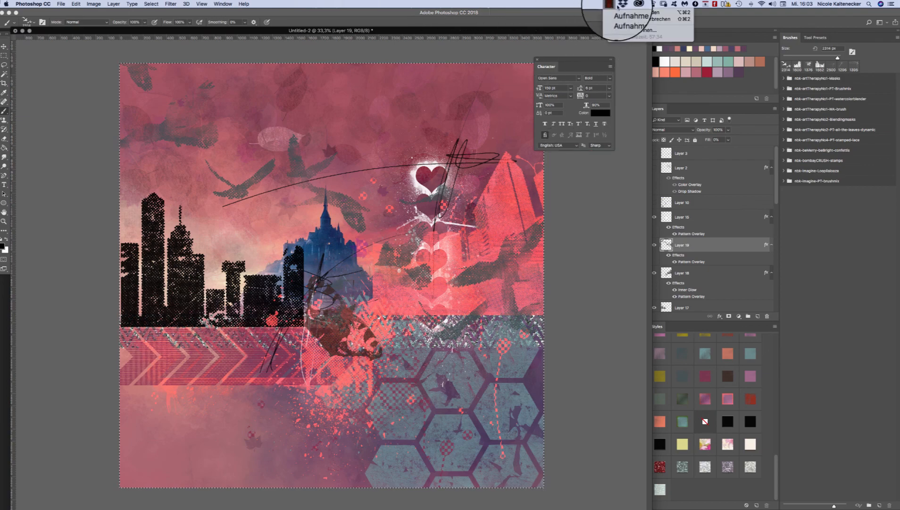